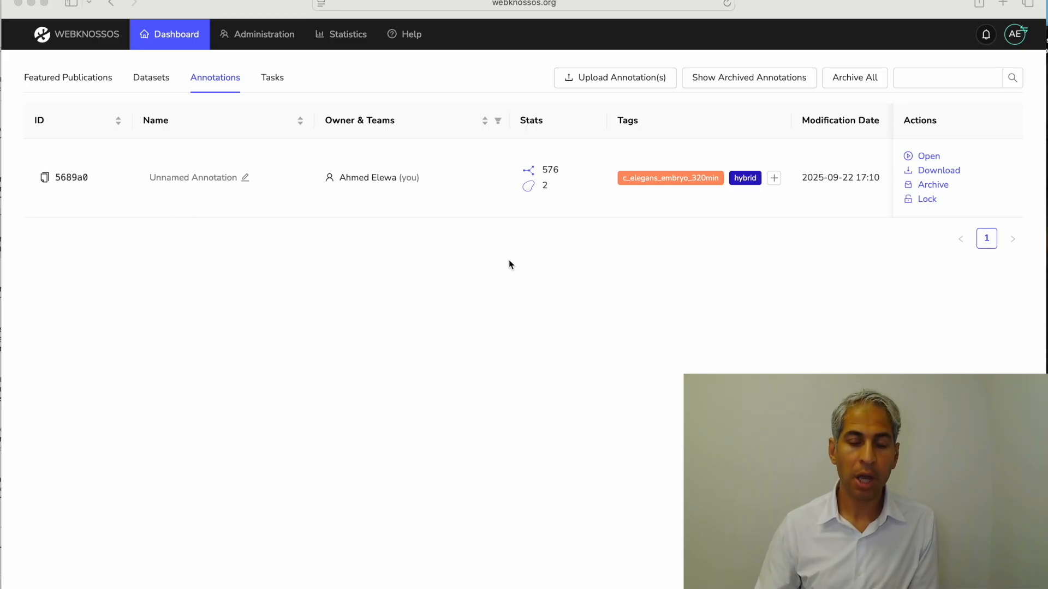
Step: Rename the unnamed annotation in the annotations list as "Week 1 to 4"
{"action": "left_click", "coordinate": [179, 34]}
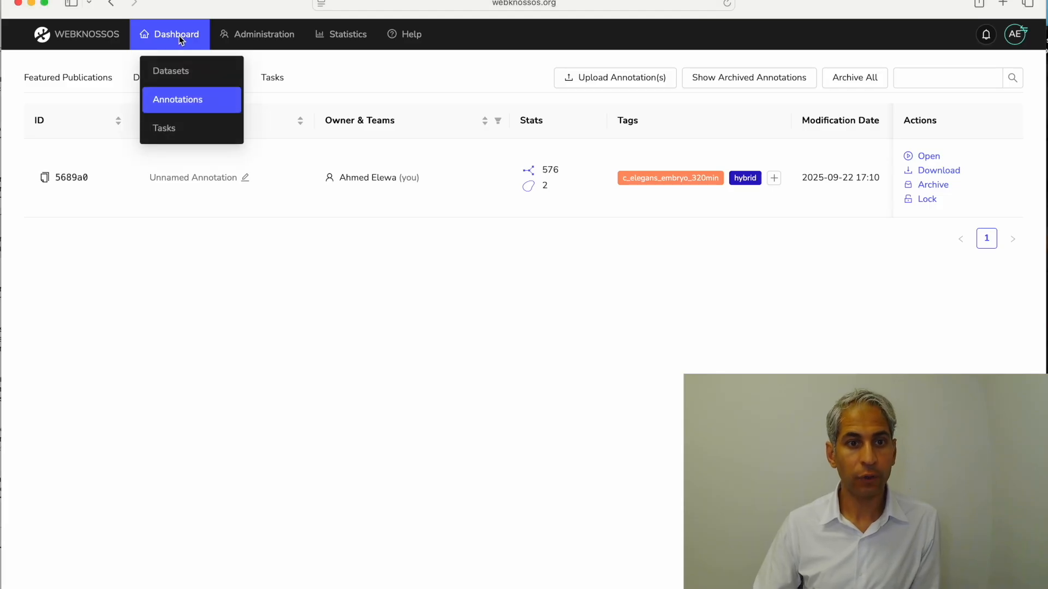
{"action": "left_click", "coordinate": [177, 99]}
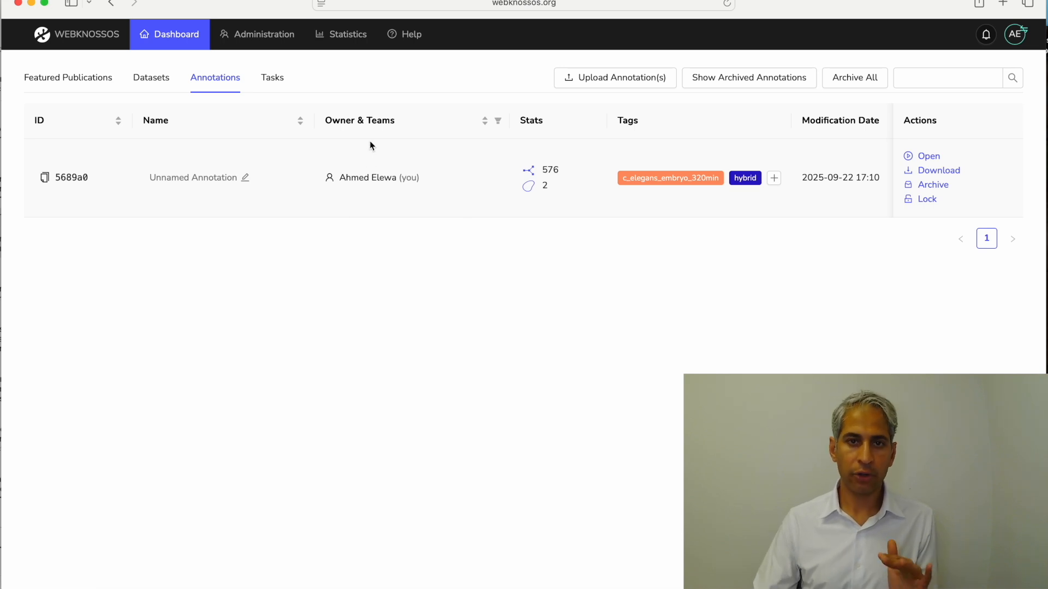
{"action": "left_click", "coordinate": [246, 178]}
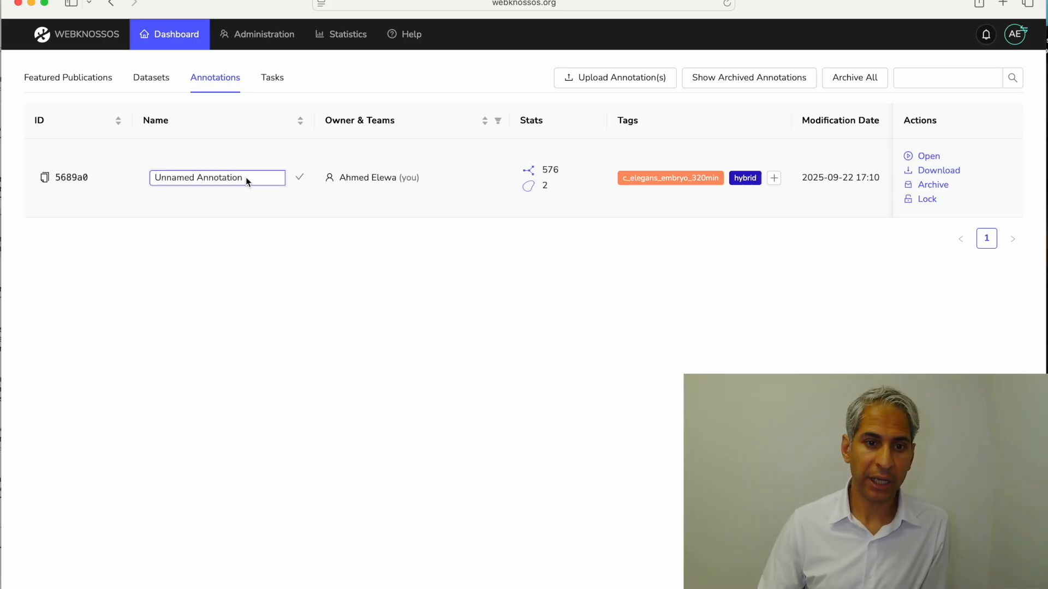
{"action": "left_click_drag", "start_coordinate": [167, 180], "coordinate": [154, 179]}
{"action": "type", "text": "Wee"}
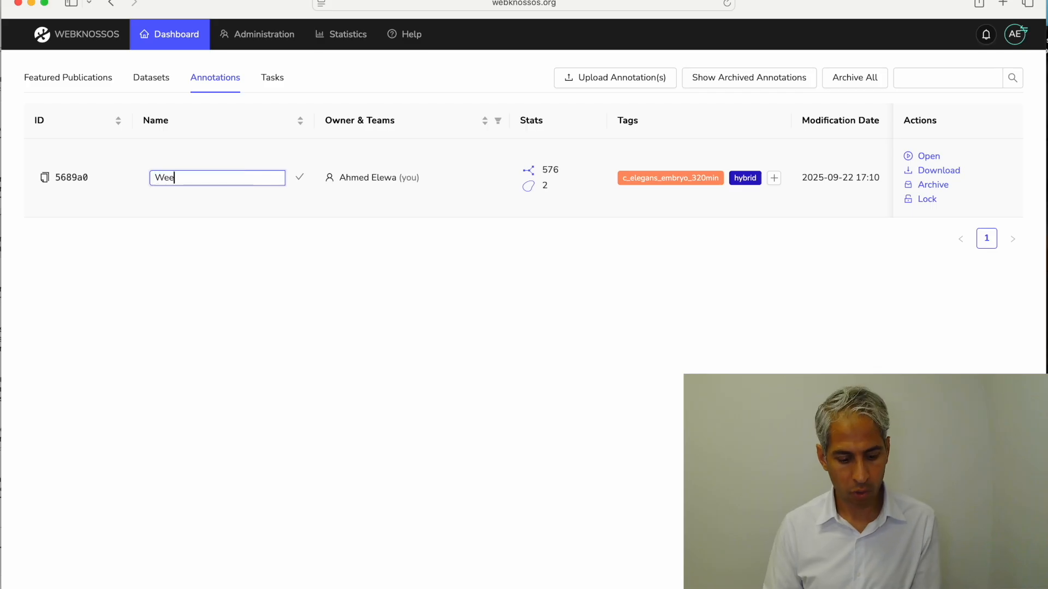
{"action": "type", "text": "k 1 to "}
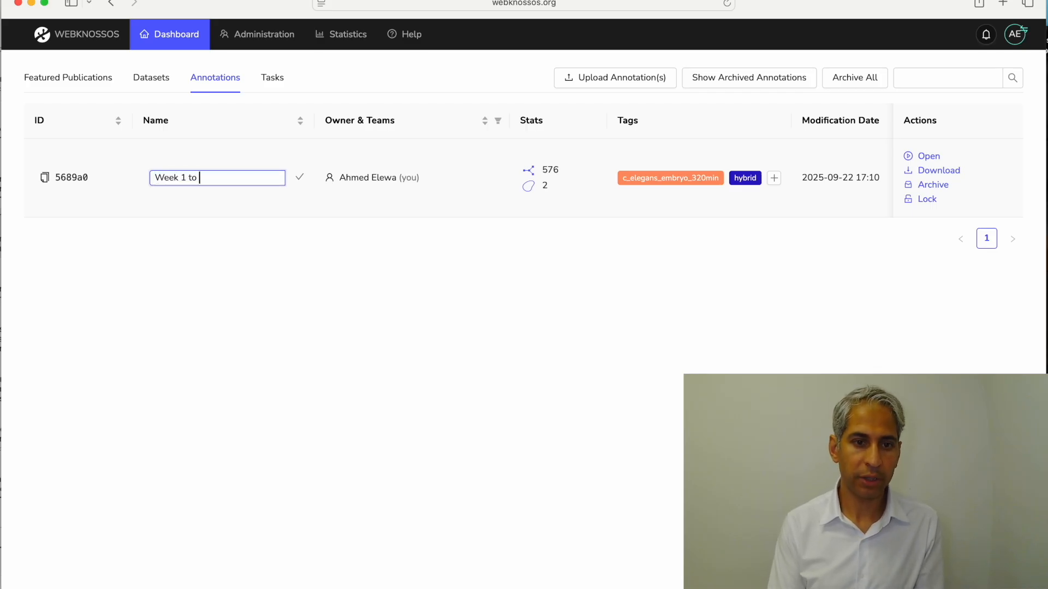
{"action": "type", "text": "4"}
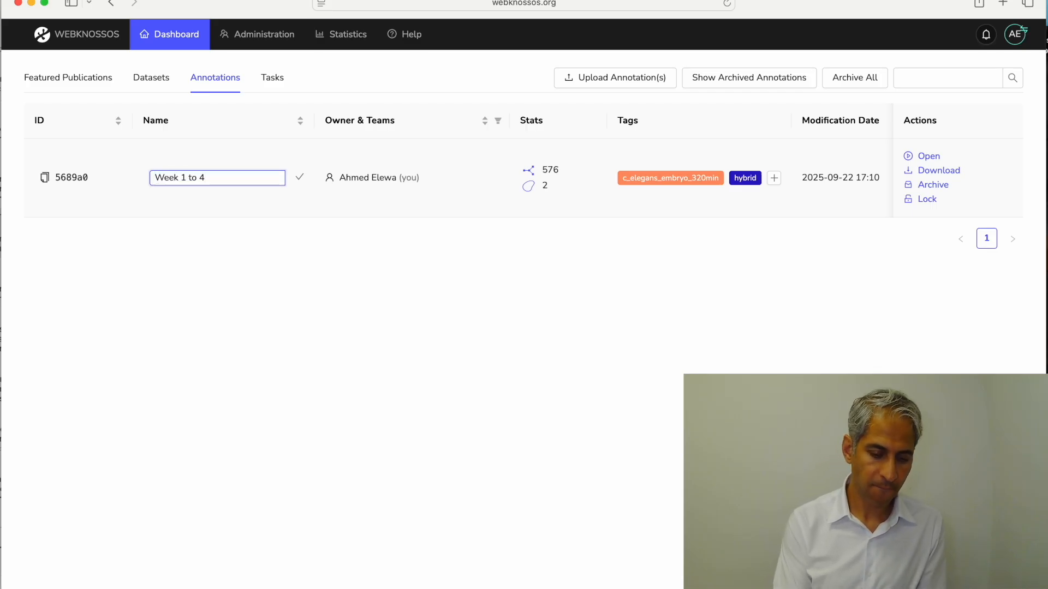
{"action": "key", "text": "Return"}
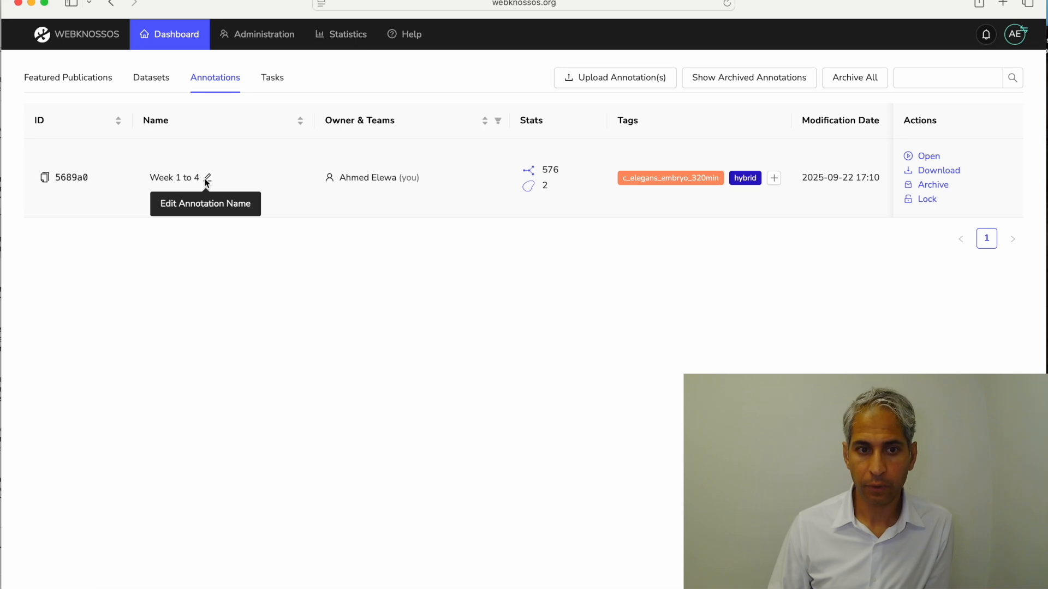
Step: Open the Week 1 to 4 annotation and inspect its Nucleus and Cell membrane segments in the dataset
{"action": "left_click", "coordinate": [926, 156]}
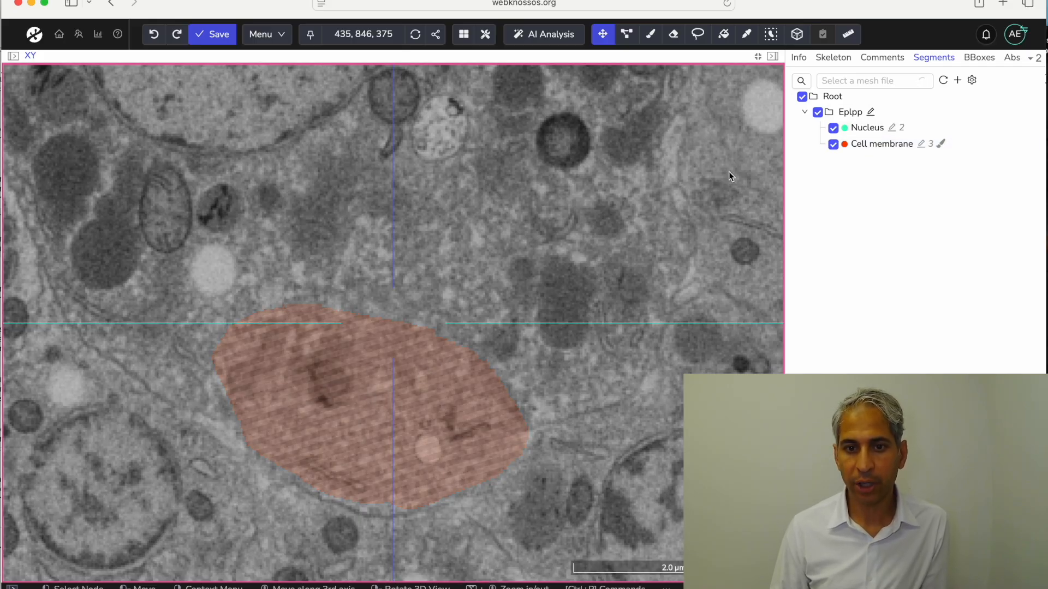
{"action": "left_click", "coordinate": [867, 129]}
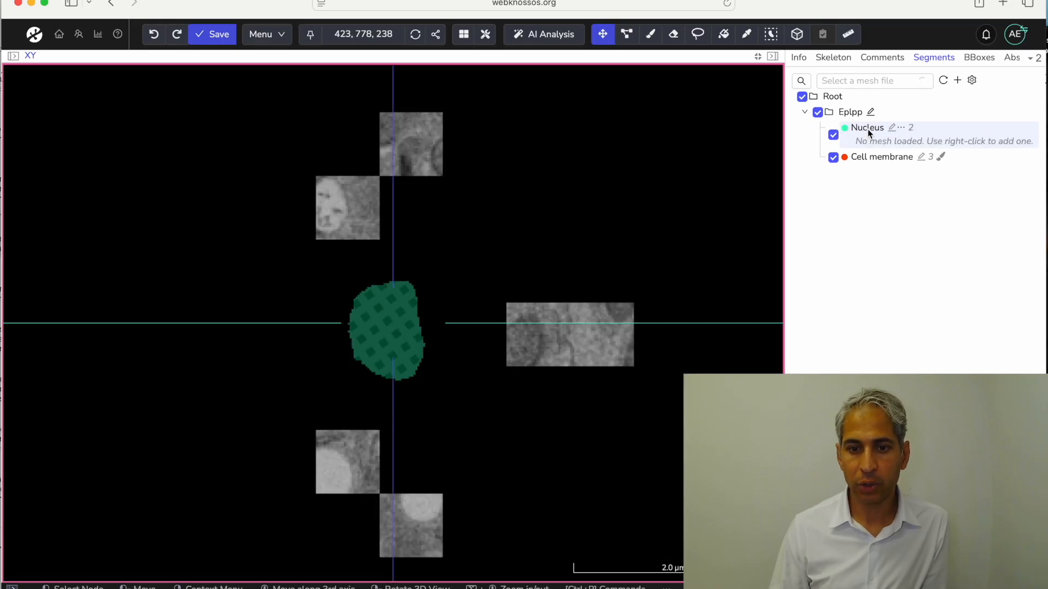
{"action": "scroll", "coordinate": [457, 319], "scroll_direction": "down", "scroll_amount": 1}
{"action": "scroll", "coordinate": [455, 313], "scroll_direction": "up", "scroll_amount": 20}
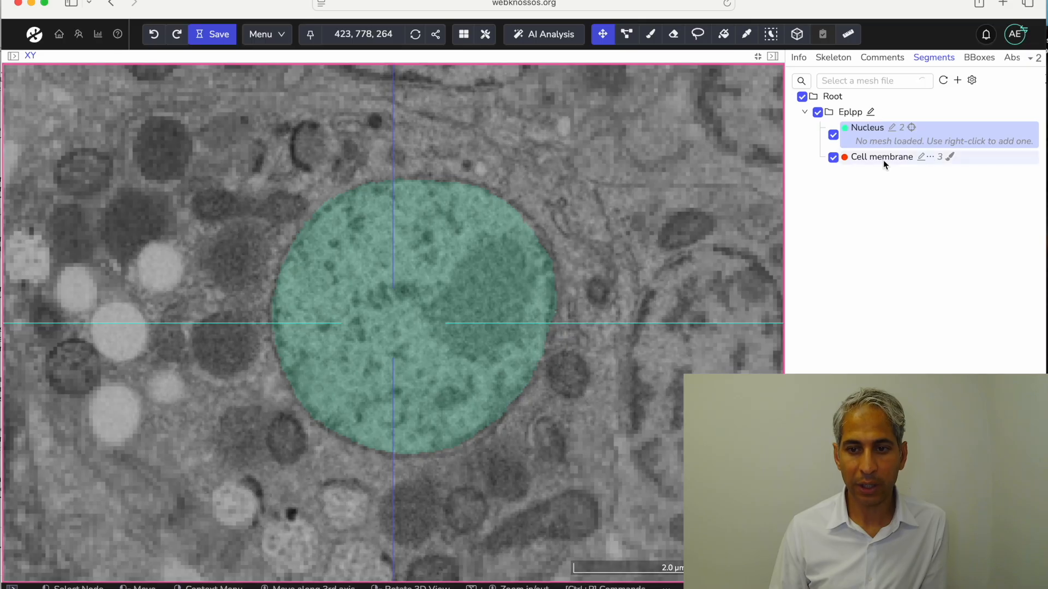
{"action": "left_click", "coordinate": [883, 158]}
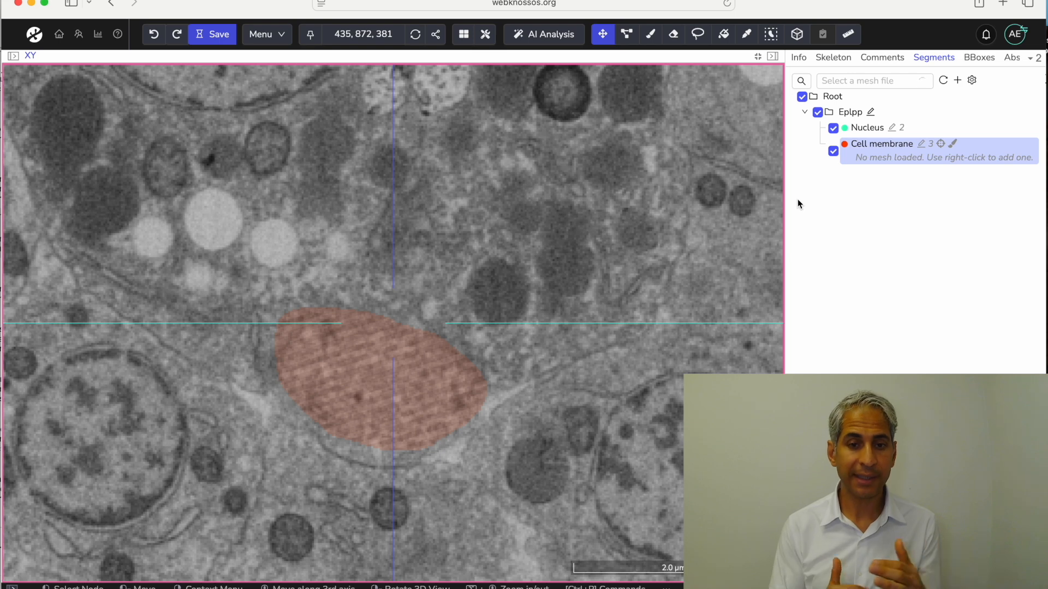
Step: Duplicate the Week 1 to 4 annotation and return to the list of annotations
{"action": "left_click", "coordinate": [276, 36]}
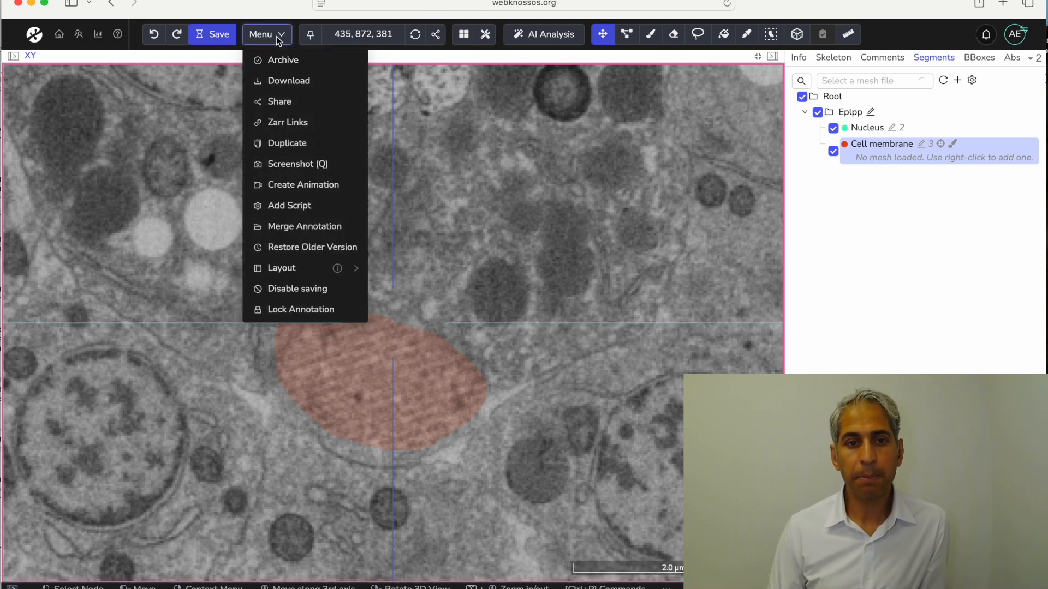
{"action": "left_click", "coordinate": [291, 143]}
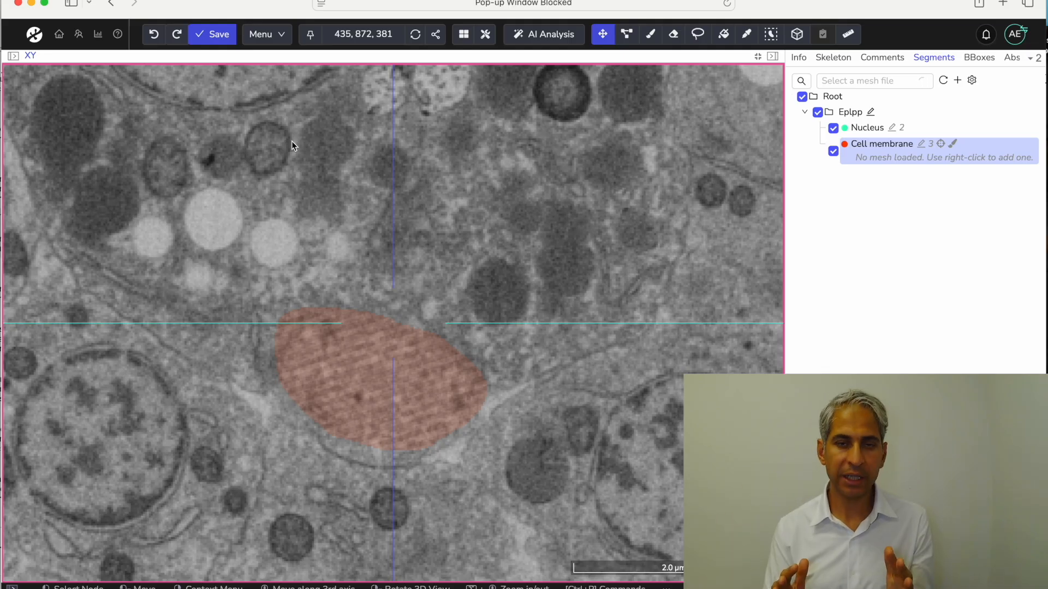
{"action": "left_click", "coordinate": [60, 35]}
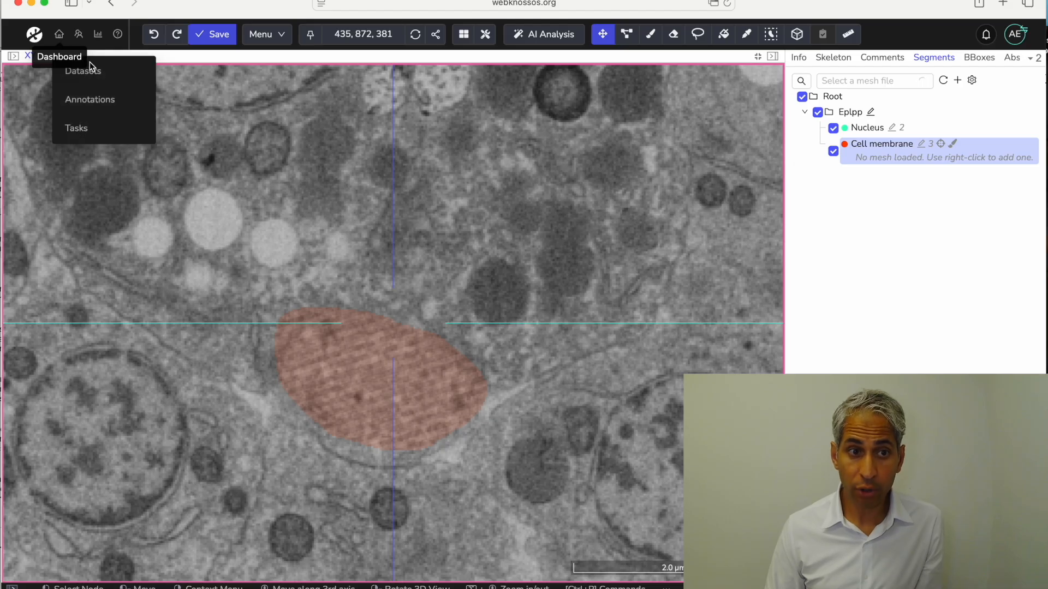
{"action": "left_click", "coordinate": [90, 100]}
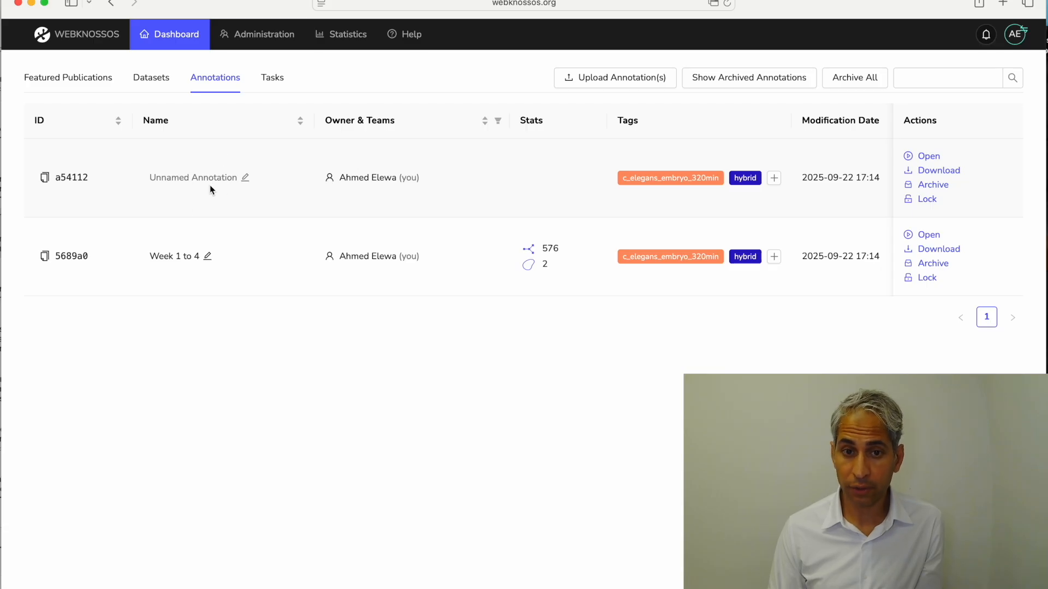
Step: Rename the duplicated, still unnamed annotation as "Week 5"
{"action": "left_click", "coordinate": [246, 179]}
{"action": "left_click_drag", "start_coordinate": [248, 177], "coordinate": [147, 179]}
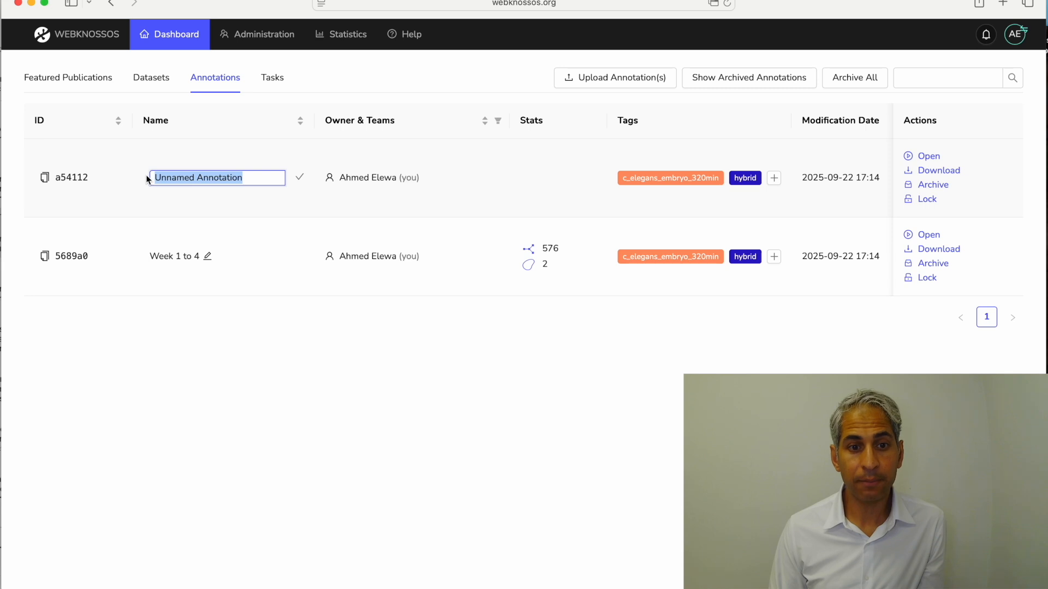
{"action": "type", "text": "Week 5"}
{"action": "key", "text": "Return"}
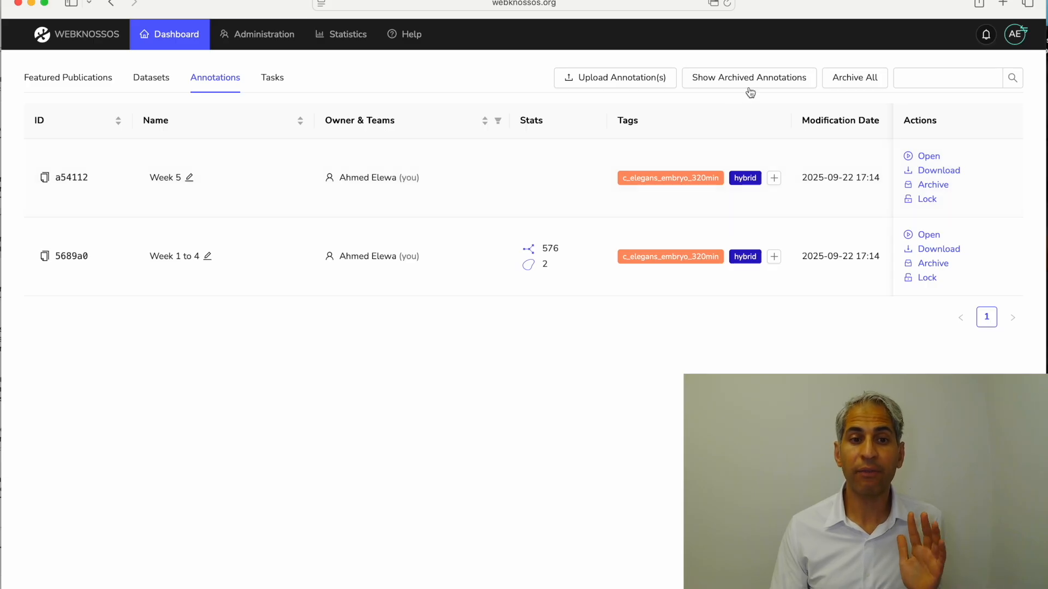
Step: In the Week 5 annotation, delete the Cell membrane segment's data and remove that segment from the segment list
{"action": "left_click", "coordinate": [932, 157]}
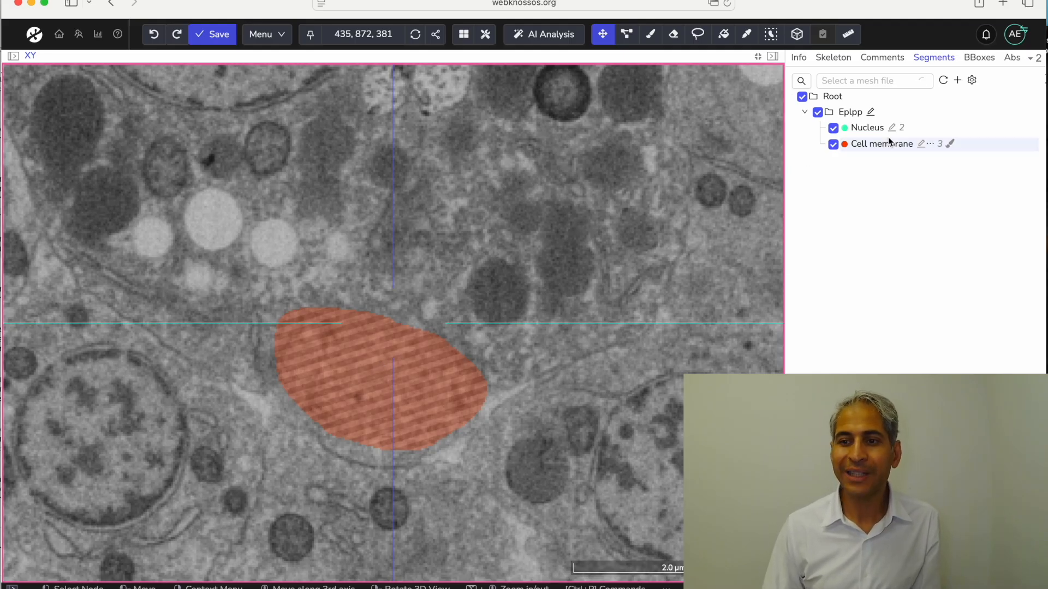
{"action": "left_click", "coordinate": [931, 144]}
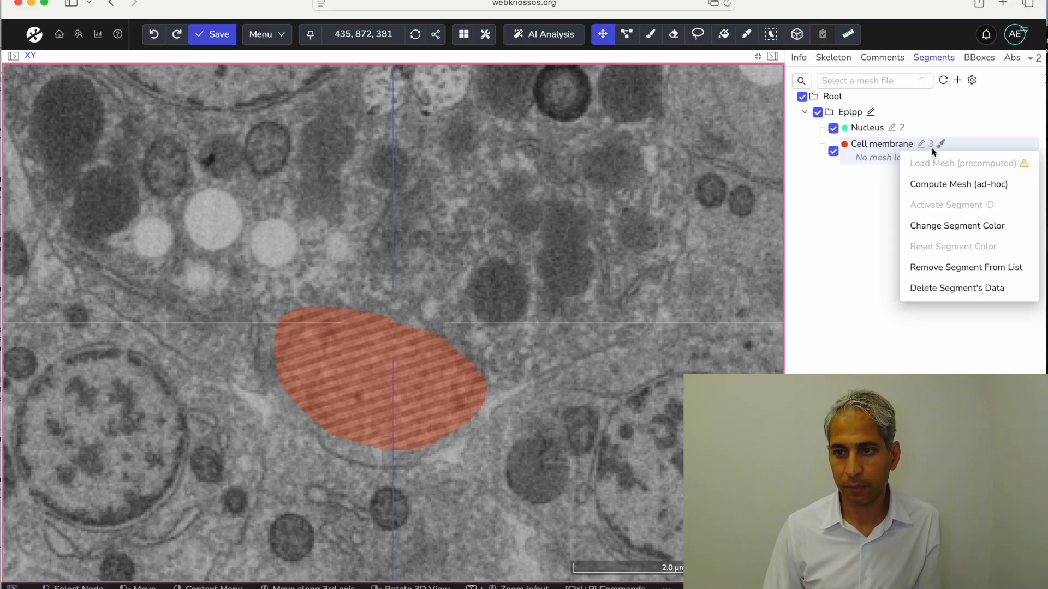
{"action": "left_click", "coordinate": [962, 290]}
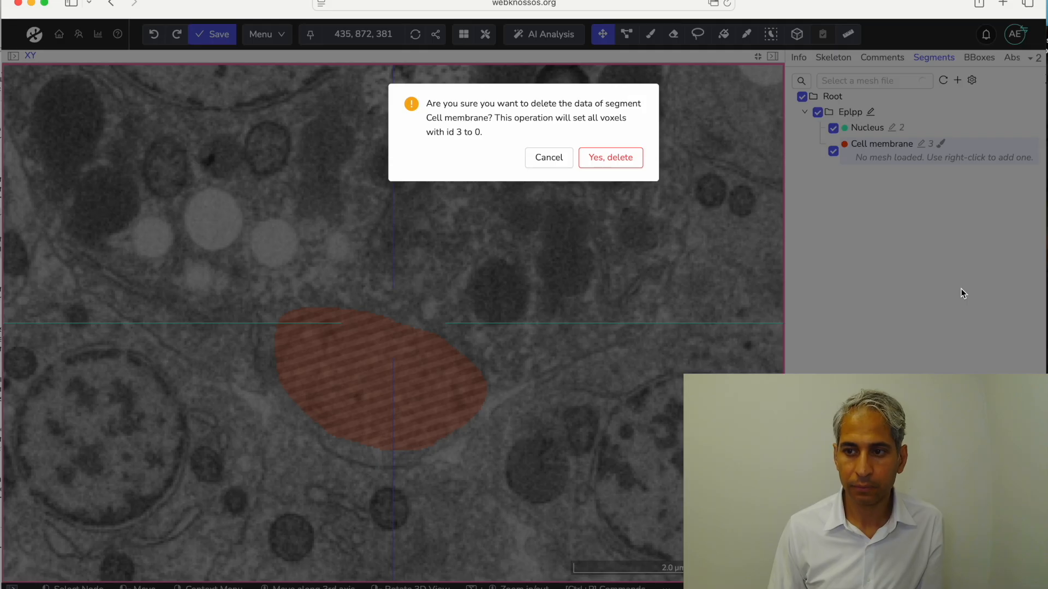
{"action": "left_click", "coordinate": [612, 158]}
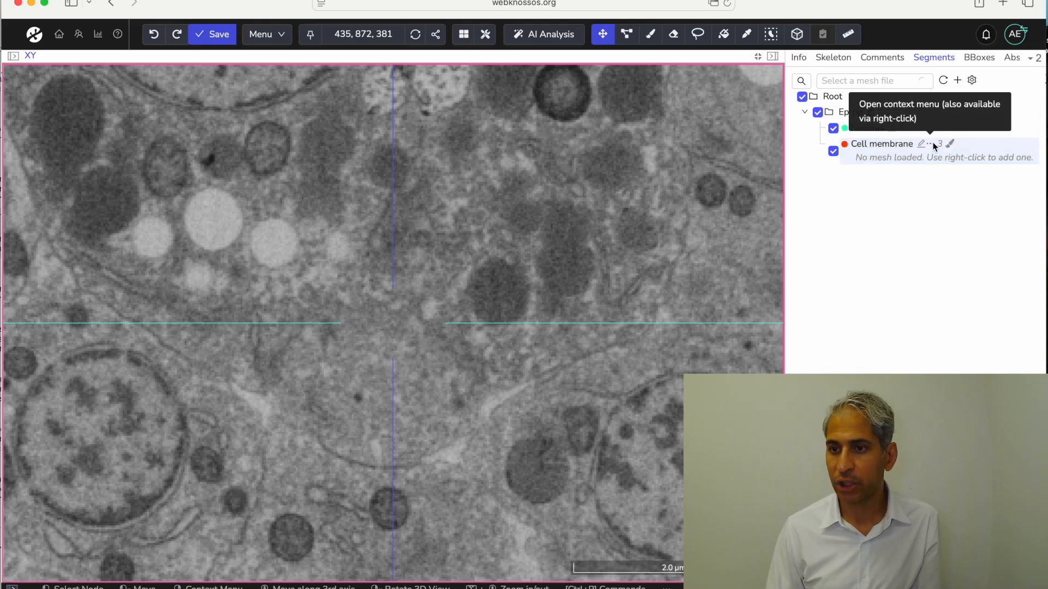
{"action": "left_click", "coordinate": [931, 144]}
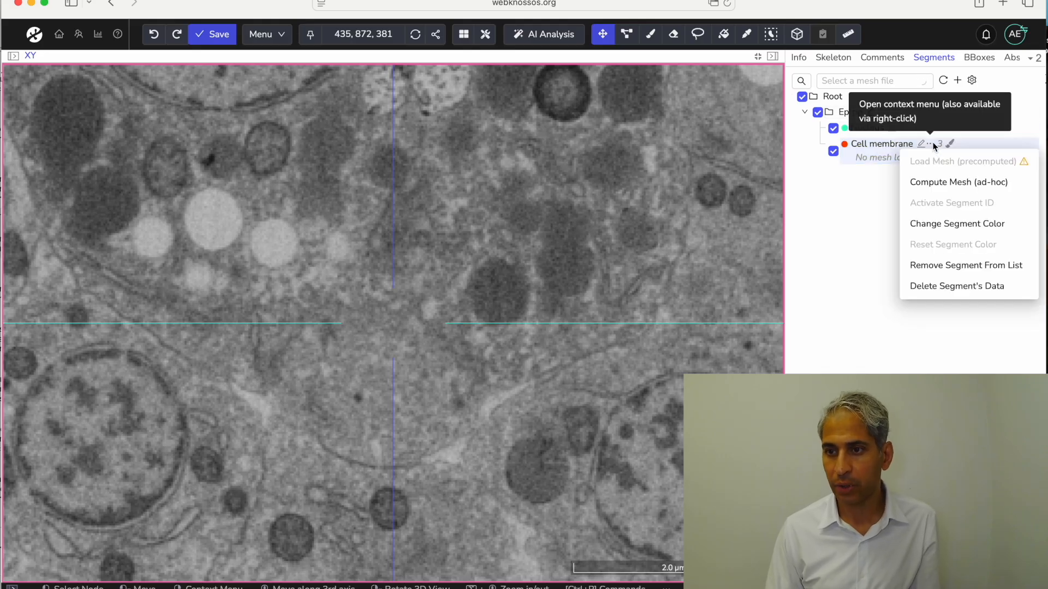
{"action": "left_click", "coordinate": [948, 265]}
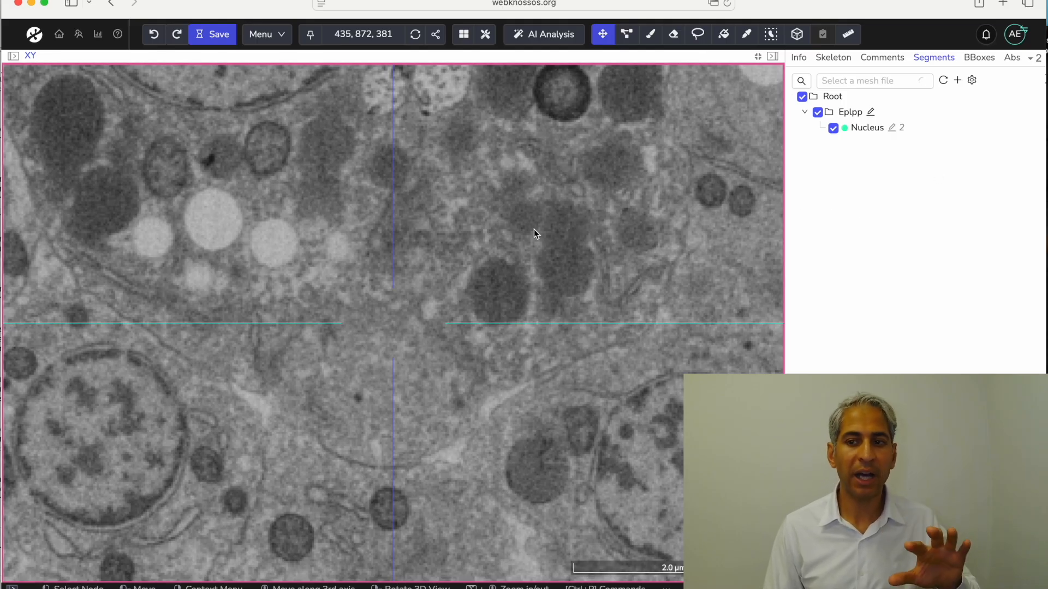
Step: Jump to the Nucleus segment and examine how well its fill covers the nucleus across the Z slices
{"action": "left_click", "coordinate": [860, 127]}
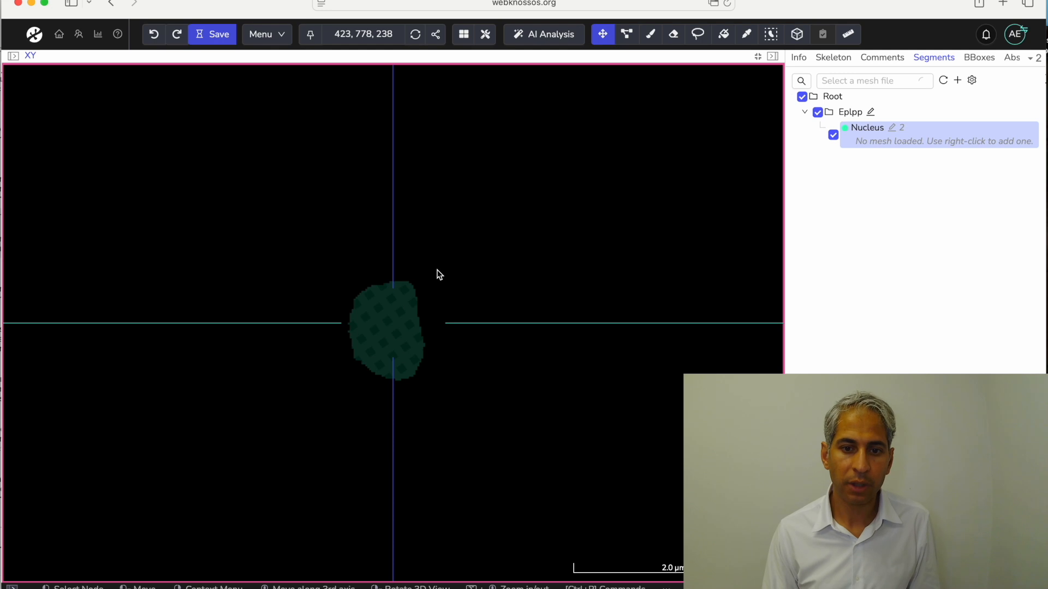
{"action": "scroll", "coordinate": [423, 299], "scroll_direction": "up", "scroll_amount": 3}
{"action": "scroll", "coordinate": [424, 299], "scroll_direction": "up", "scroll_amount": 15}
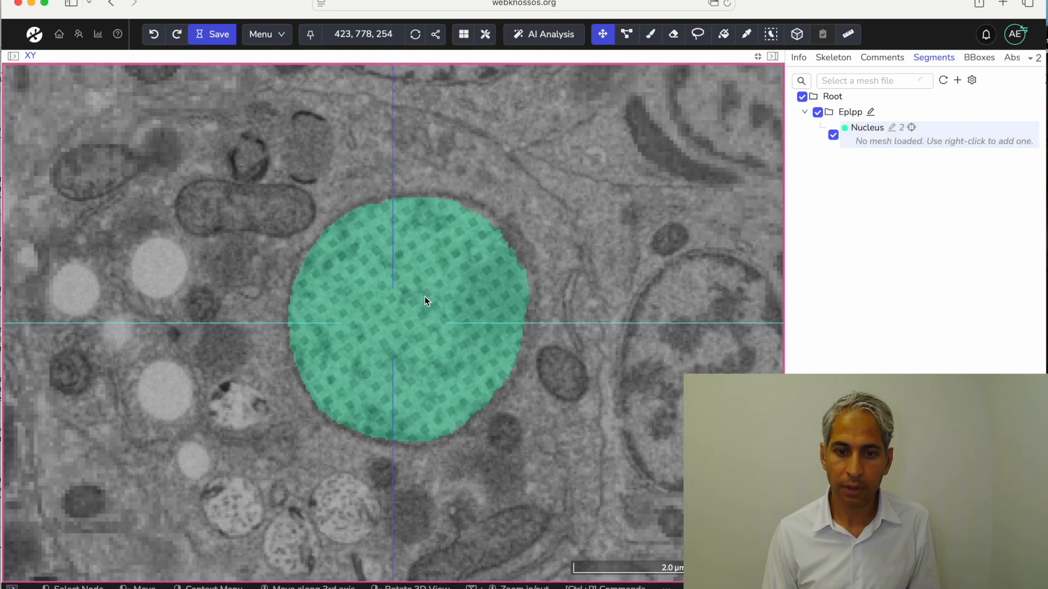
{"action": "scroll", "coordinate": [424, 296], "scroll_direction": "up", "scroll_amount": 5}
{"action": "scroll", "coordinate": [427, 295], "scroll_direction": "up", "scroll_amount": 20}
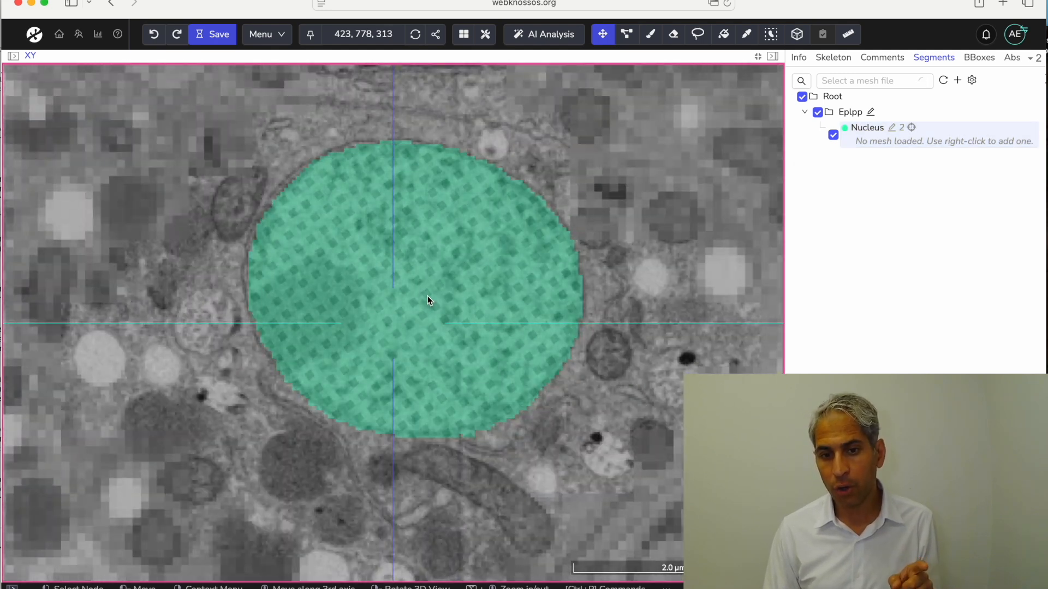
{"action": "scroll", "coordinate": [428, 296], "scroll_direction": "down", "scroll_amount": 20}
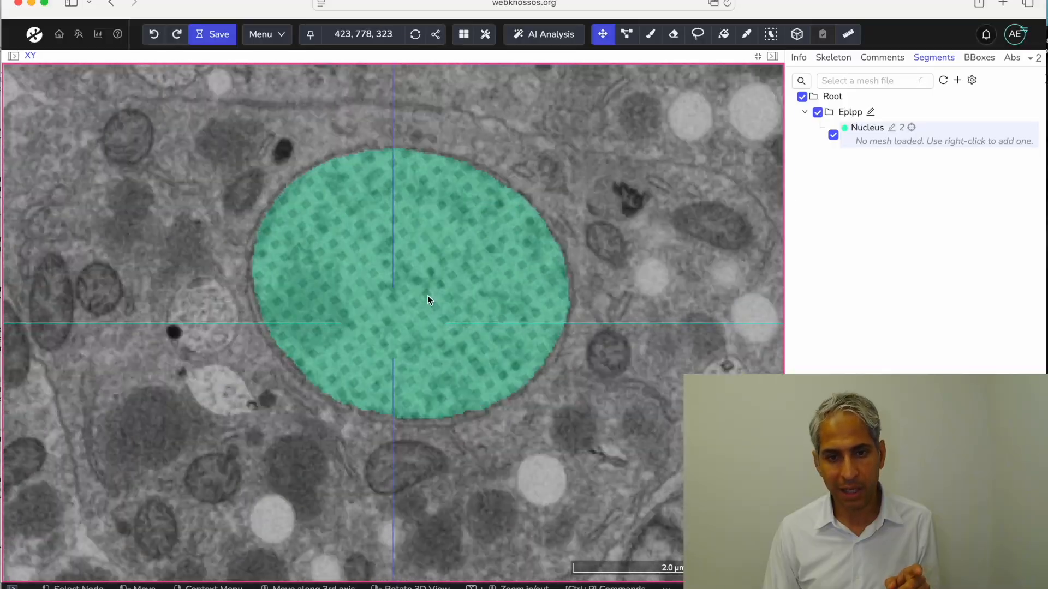
{"action": "scroll", "coordinate": [427, 296], "scroll_direction": "up", "scroll_amount": 20}
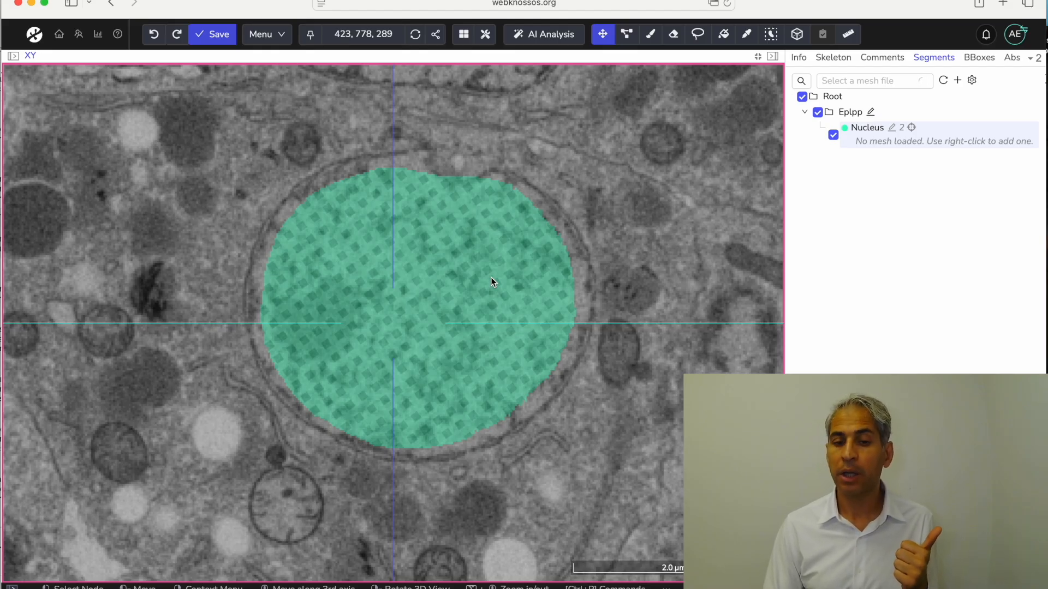
{"action": "left_click", "coordinate": [491, 281]}
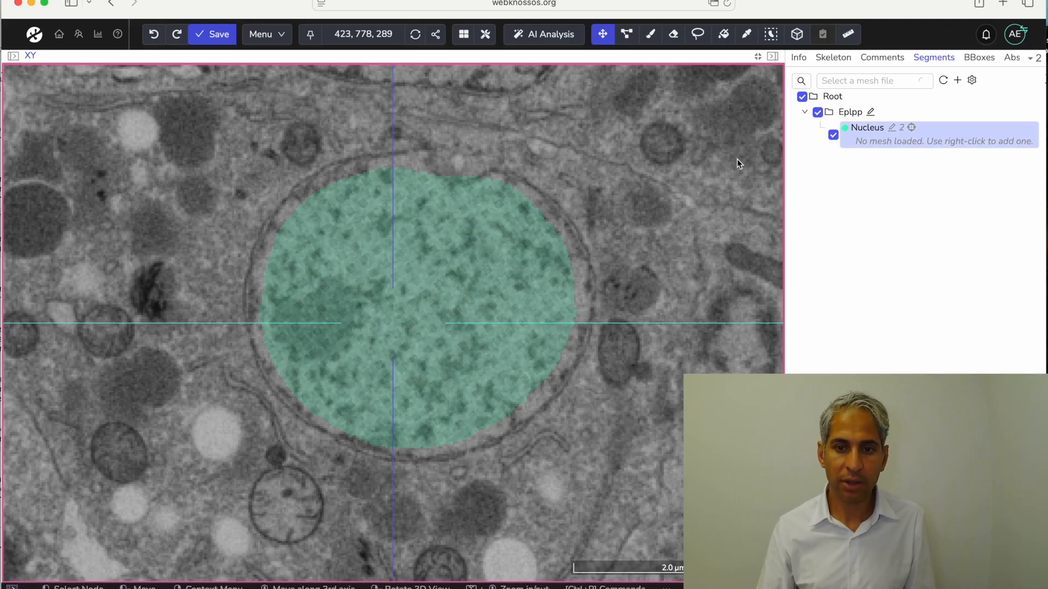
Step: Make Nucleus the active segment ID and extend its segmentation out to the nuclear envelope on slice 289 with AI Quick Select
{"action": "left_click", "coordinate": [770, 35]}
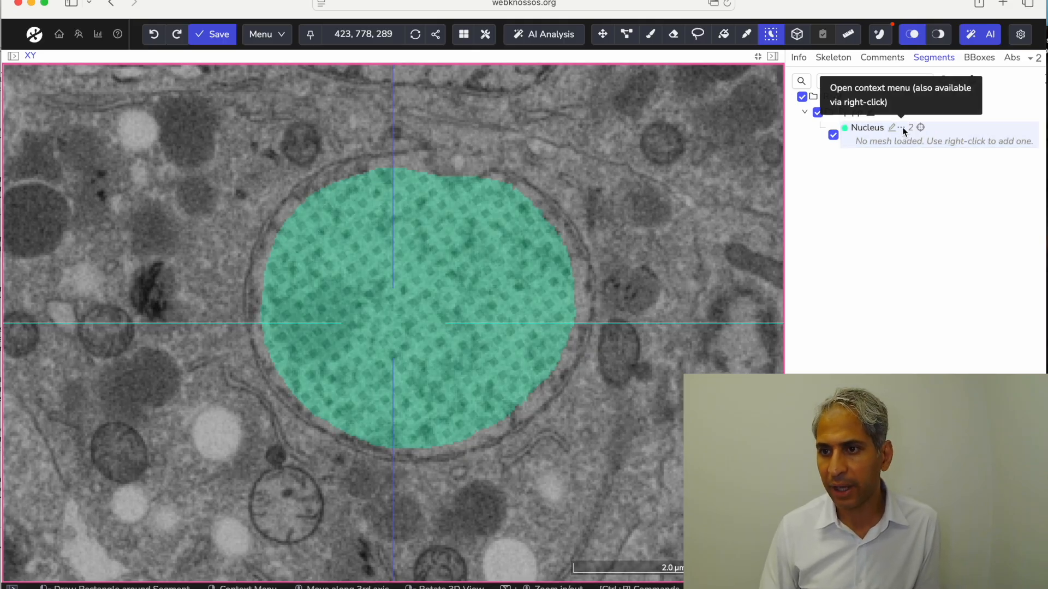
{"action": "left_click", "coordinate": [902, 129]}
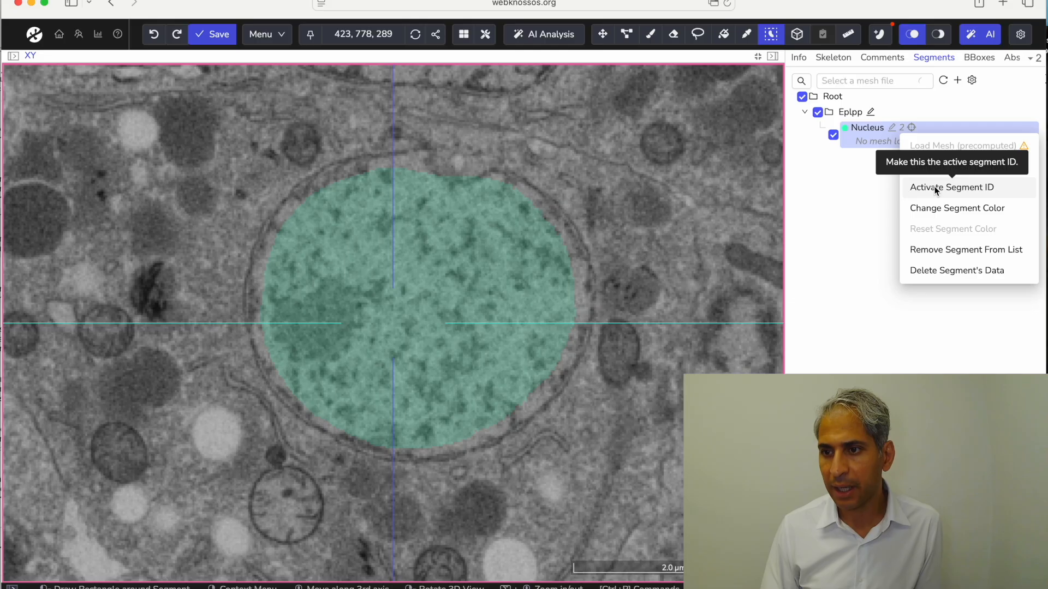
{"action": "left_click", "coordinate": [934, 185]}
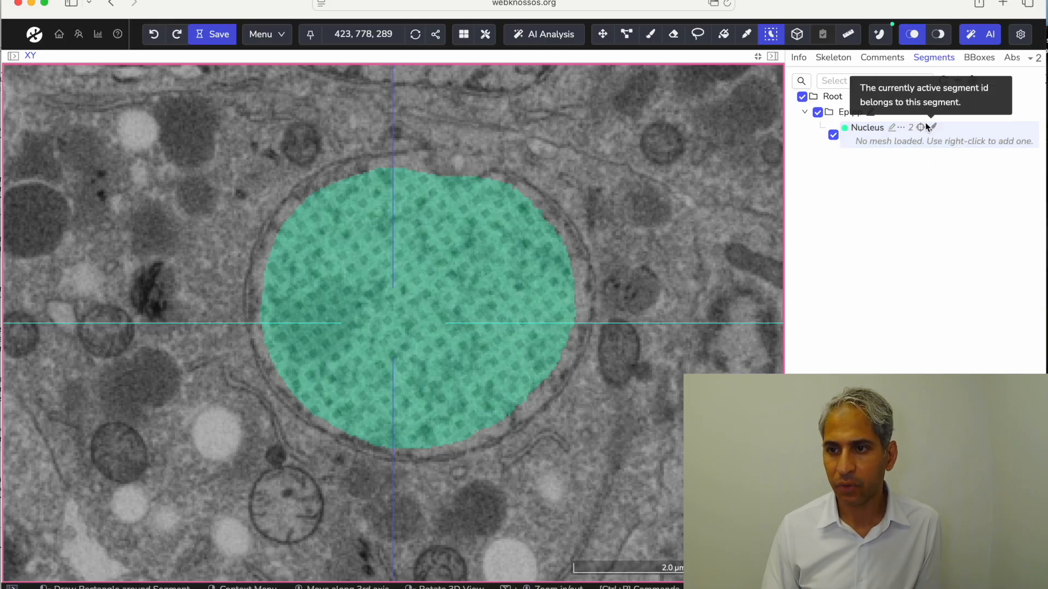
{"action": "mouse_move", "coordinate": [933, 131]}
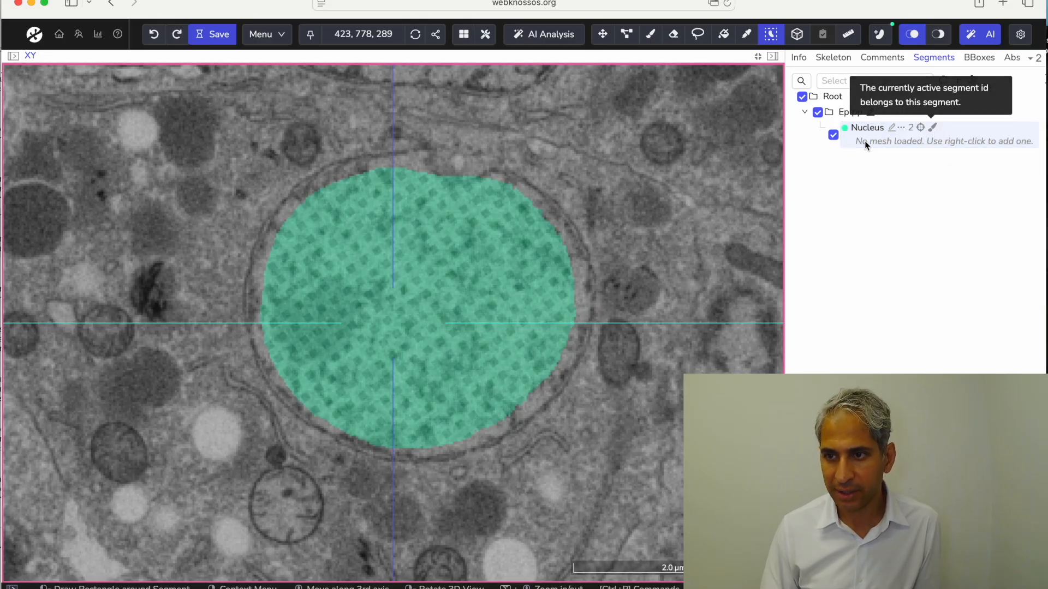
{"action": "left_click", "coordinate": [413, 163]}
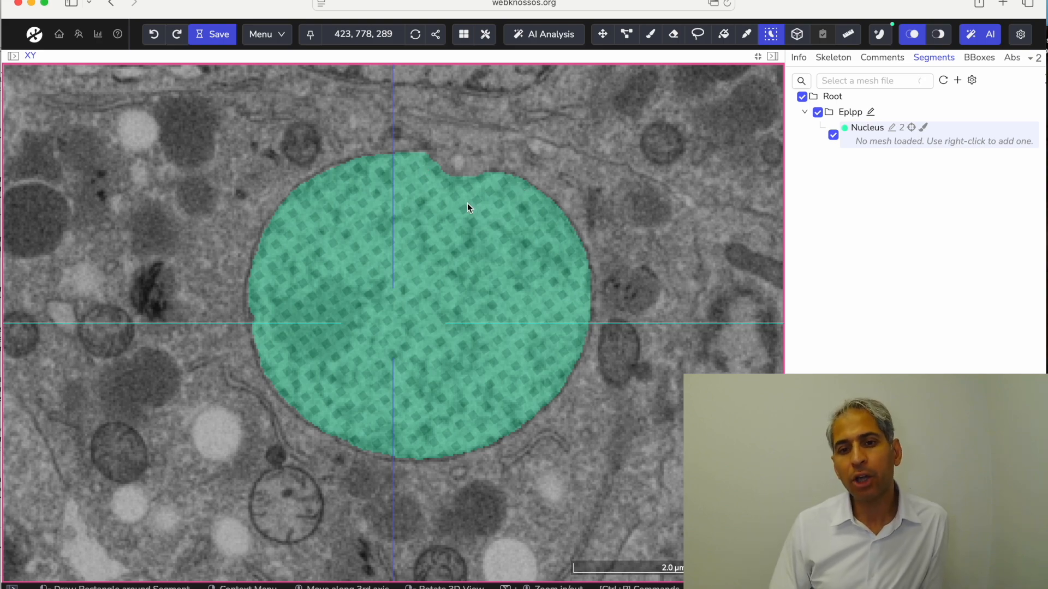
{"action": "scroll", "coordinate": [467, 204], "scroll_direction": "down", "scroll_amount": 15}
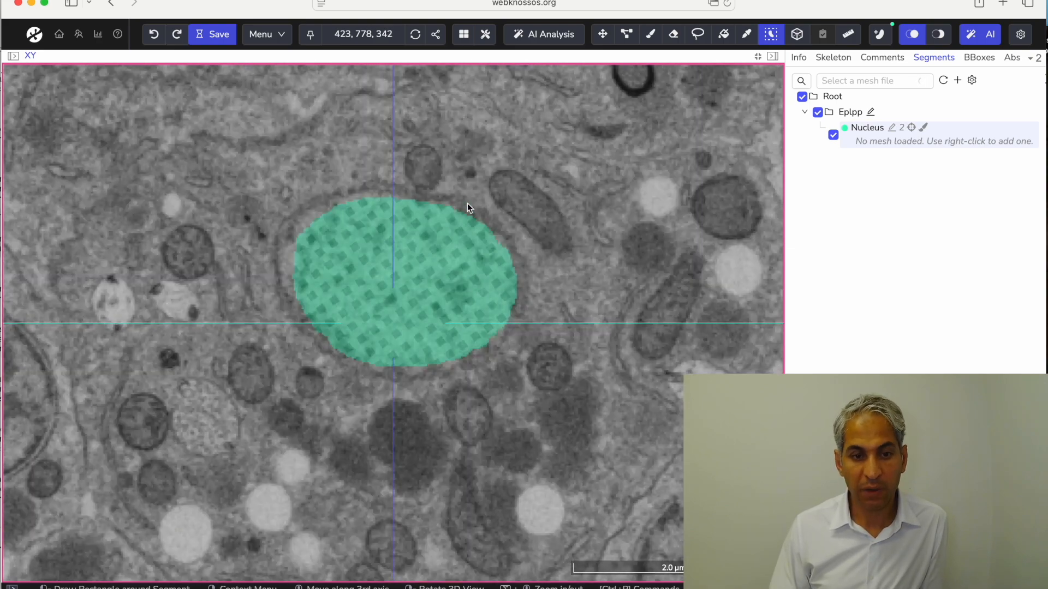
Step: Review the Nucleus fill with the Move tool, comparing it against the nuclear envelope through the Z slices out to about slice 353
{"action": "scroll", "coordinate": [467, 203], "scroll_direction": "up", "scroll_amount": 5}
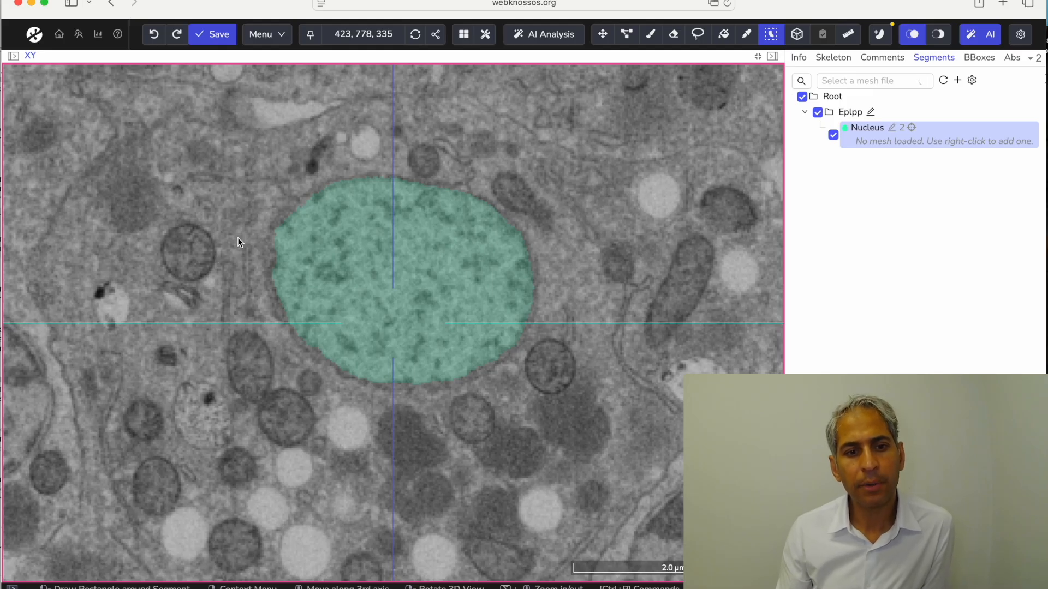
{"action": "left_click", "coordinate": [603, 37]}
{"action": "scroll", "coordinate": [226, 241], "scroll_direction": "down", "scroll_amount": 18}
{"action": "scroll", "coordinate": [227, 240], "scroll_direction": "up", "scroll_amount": 20}
{"action": "scroll", "coordinate": [227, 240], "scroll_direction": "down", "scroll_amount": 20}
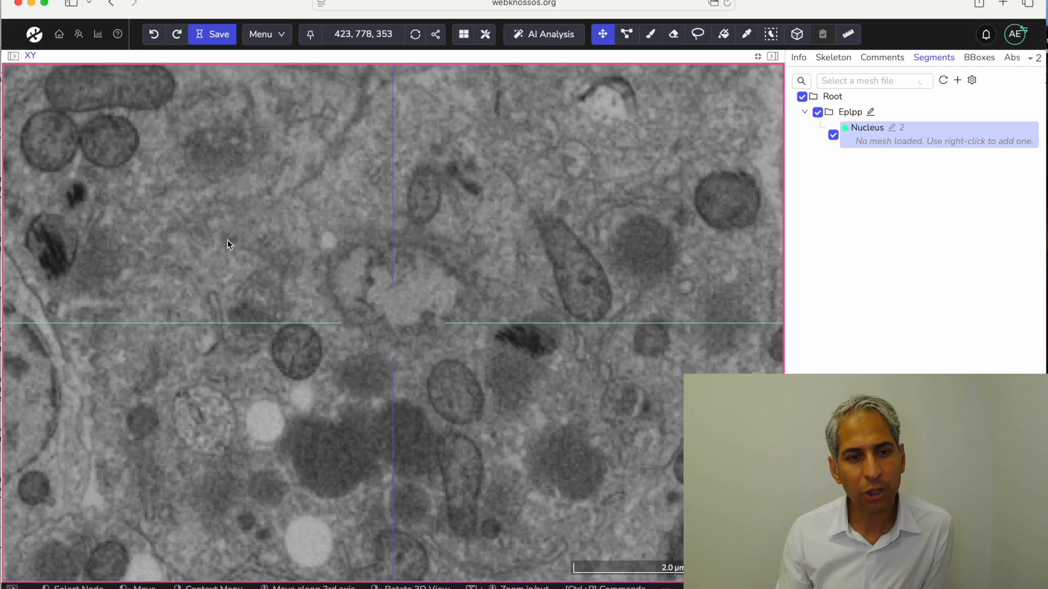
{"action": "scroll", "coordinate": [227, 240], "scroll_direction": "up", "scroll_amount": 20}
{"action": "scroll", "coordinate": [227, 240], "scroll_direction": "down", "scroll_amount": 19}
{"action": "scroll", "coordinate": [228, 240], "scroll_direction": "up", "scroll_amount": 9}
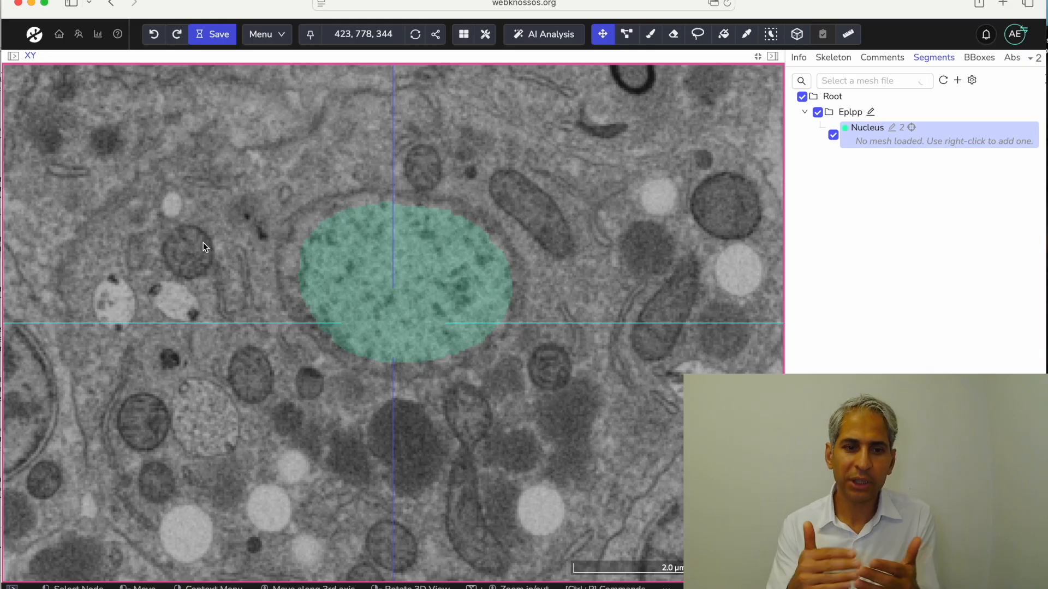
{"action": "scroll", "coordinate": [152, 429], "scroll_direction": "down", "scroll_amount": 7}
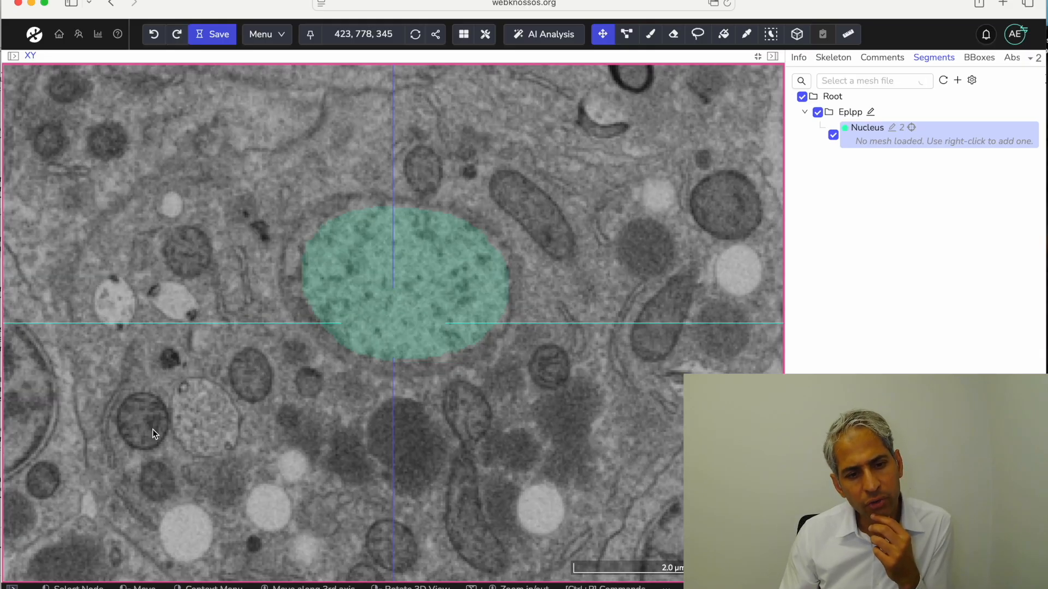
{"action": "scroll", "coordinate": [153, 430], "scroll_direction": "up", "scroll_amount": 16}
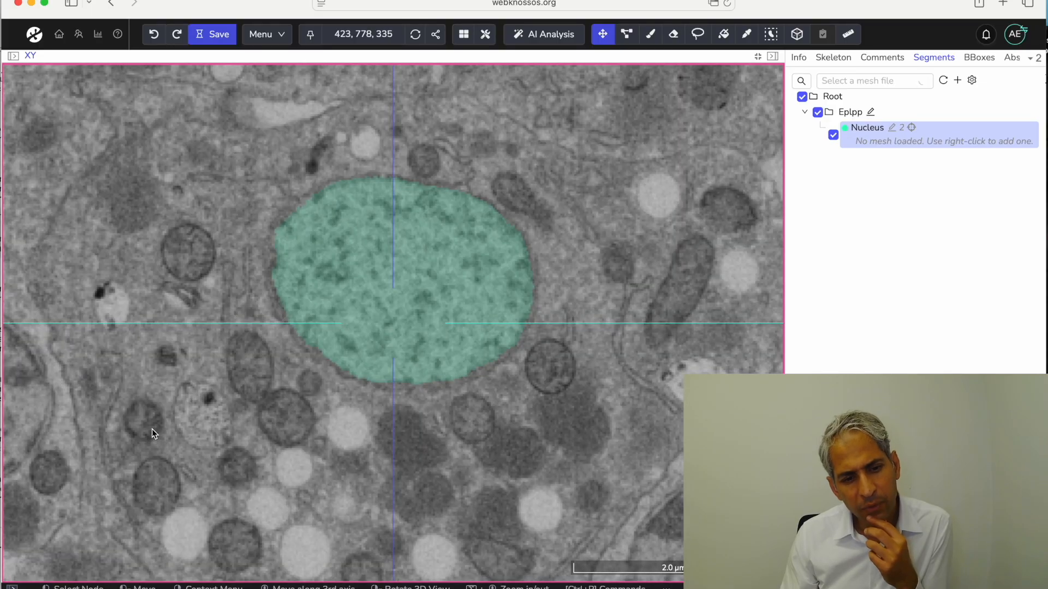
{"action": "scroll", "coordinate": [151, 429], "scroll_direction": "down", "scroll_amount": 11}
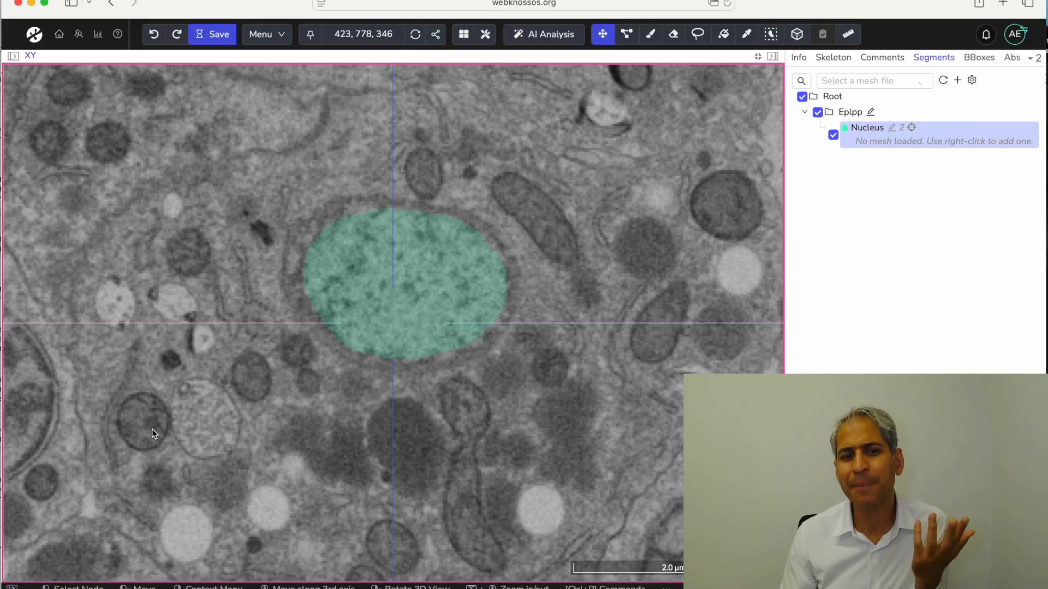
{"action": "scroll", "coordinate": [151, 429], "scroll_direction": "down", "scroll_amount": 9}
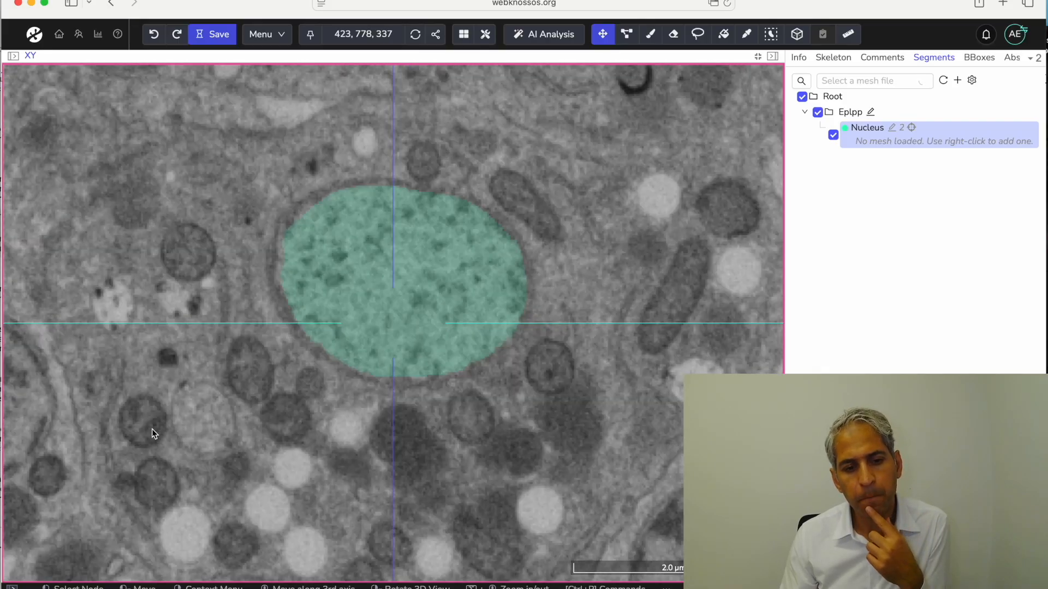
{"action": "scroll", "coordinate": [151, 429], "scroll_direction": "up", "scroll_amount": 20}
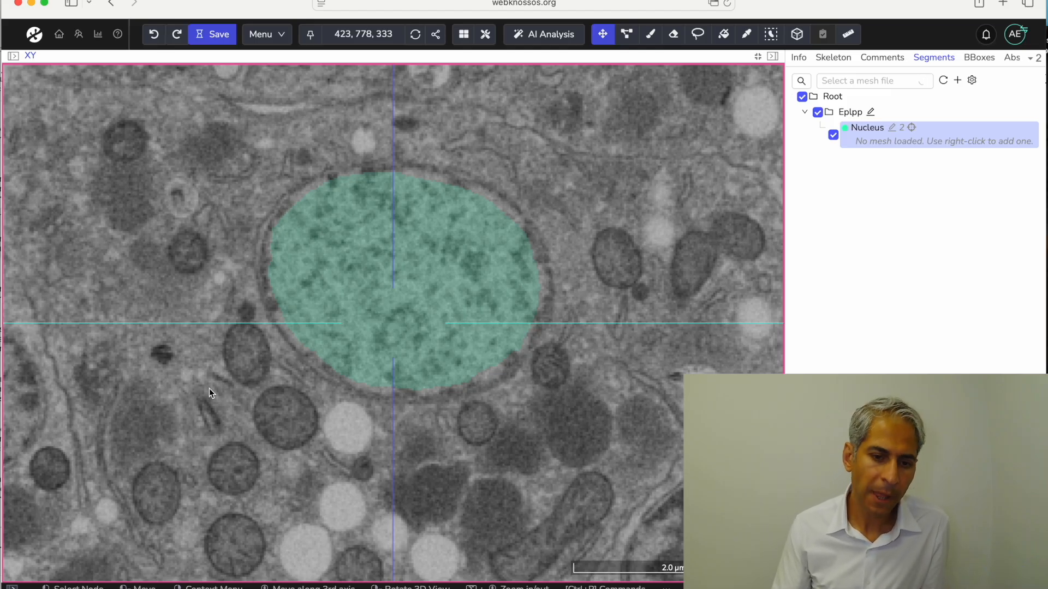
Step: Center the area below the nucleus and examine how the elongated mitochondrion there changes shape and continues between roughly slices 323 and 355
{"action": "left_click_drag", "start_coordinate": [610, 436], "coordinate": [533, 275]}
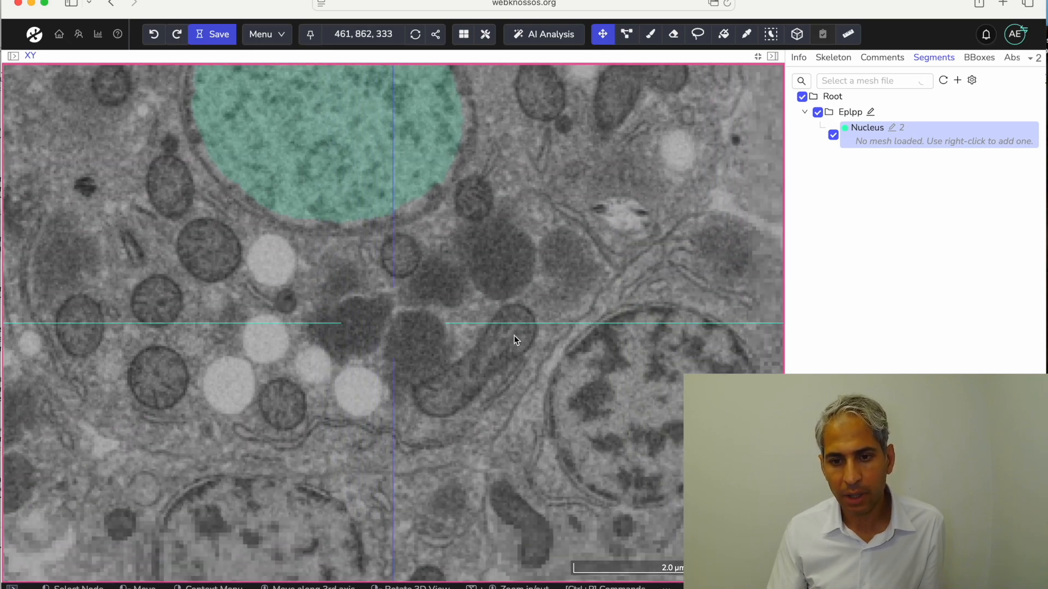
{"action": "scroll", "coordinate": [514, 336], "scroll_direction": "up", "scroll_amount": 14}
{"action": "scroll", "coordinate": [514, 336], "scroll_direction": "down", "scroll_amount": 19}
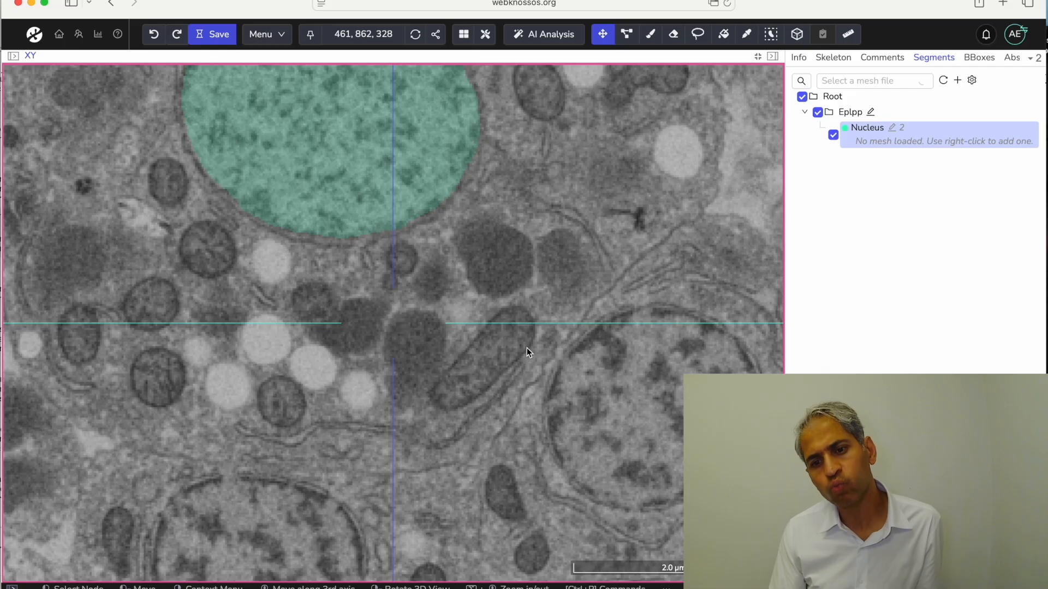
{"action": "scroll", "coordinate": [506, 339], "scroll_direction": "up", "scroll_amount": 17}
{"action": "scroll", "coordinate": [507, 342], "scroll_direction": "down", "scroll_amount": 20}
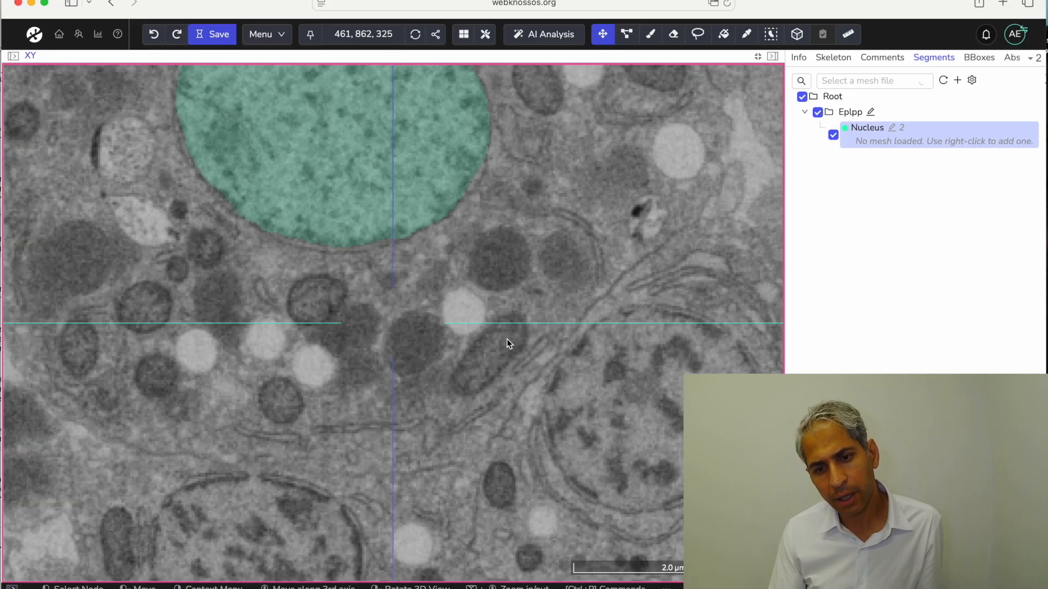
{"action": "scroll", "coordinate": [506, 343], "scroll_direction": "up", "scroll_amount": 13}
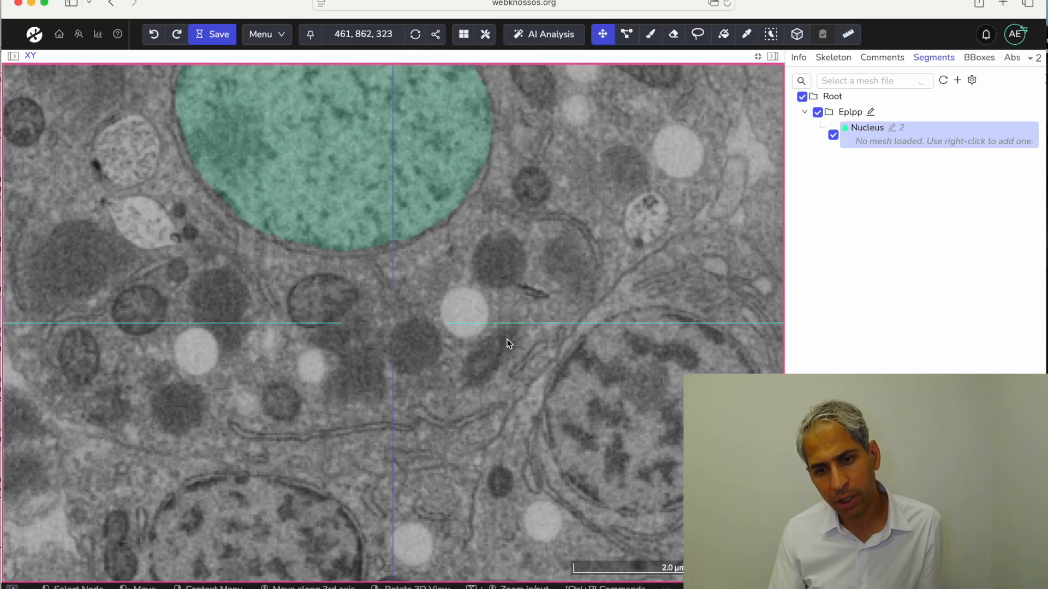
{"action": "scroll", "coordinate": [509, 343], "scroll_direction": "down", "scroll_amount": 6}
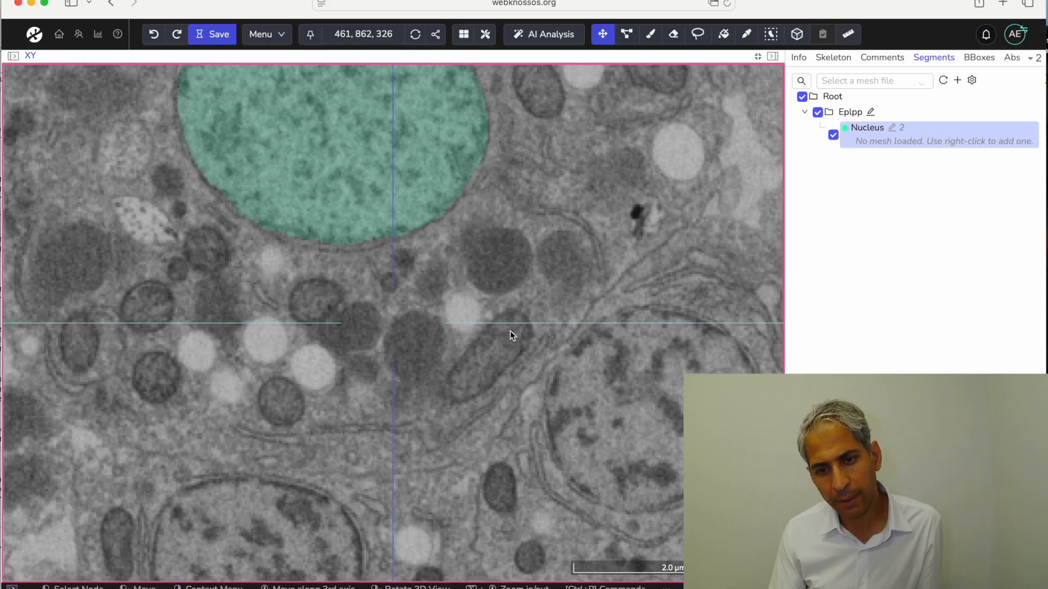
{"action": "scroll", "coordinate": [512, 335], "scroll_direction": "up", "scroll_amount": 2}
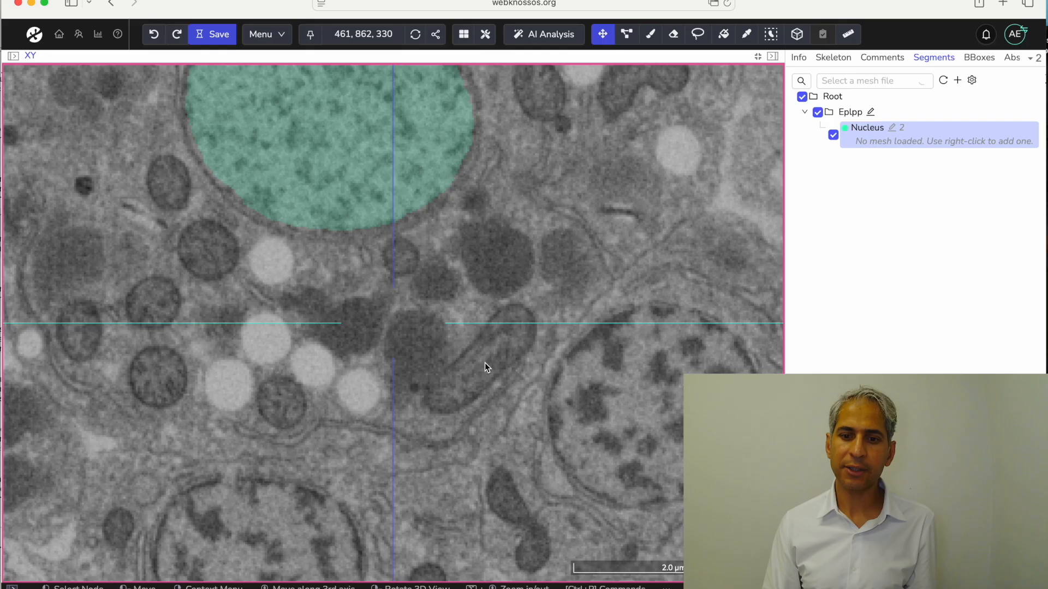
{"action": "scroll", "coordinate": [484, 362], "scroll_direction": "down", "scroll_amount": 5}
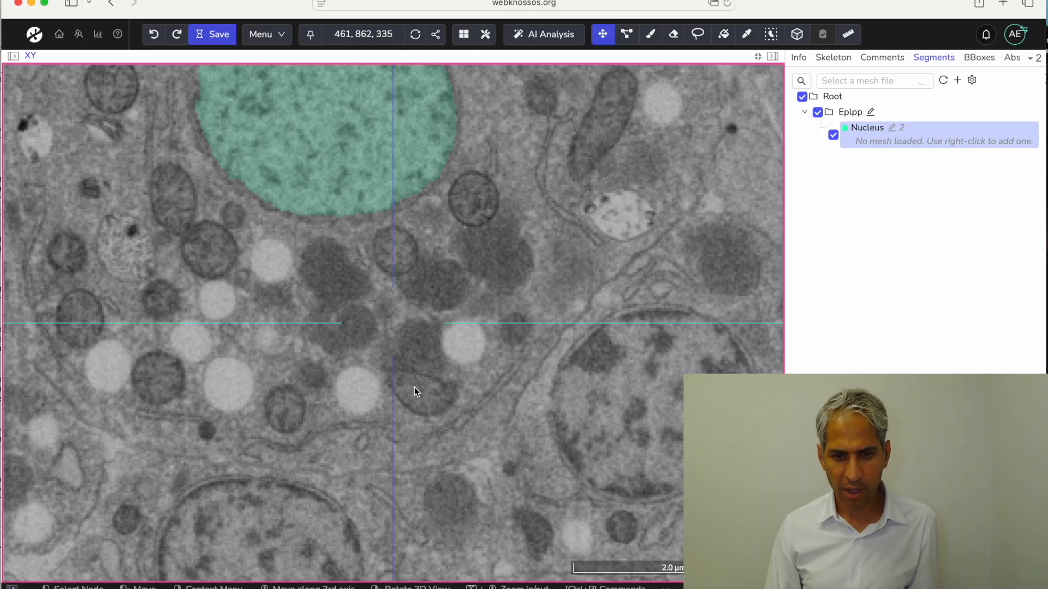
{"action": "scroll", "coordinate": [414, 387], "scroll_direction": "down", "scroll_amount": 13}
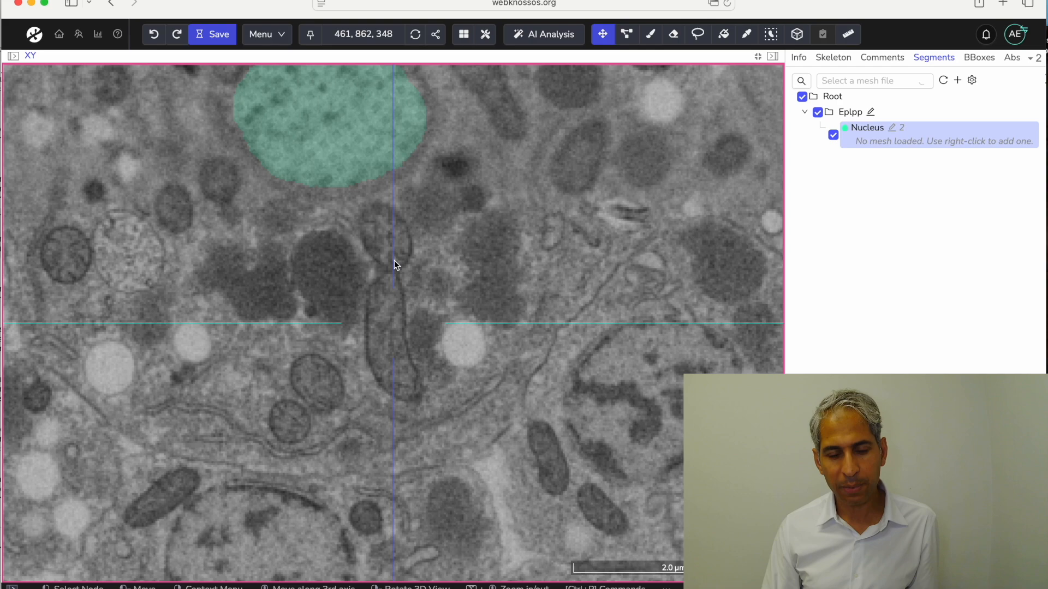
{"action": "scroll", "coordinate": [394, 261], "scroll_direction": "down", "scroll_amount": 18}
{"action": "scroll", "coordinate": [395, 265], "scroll_direction": "up", "scroll_amount": 13}
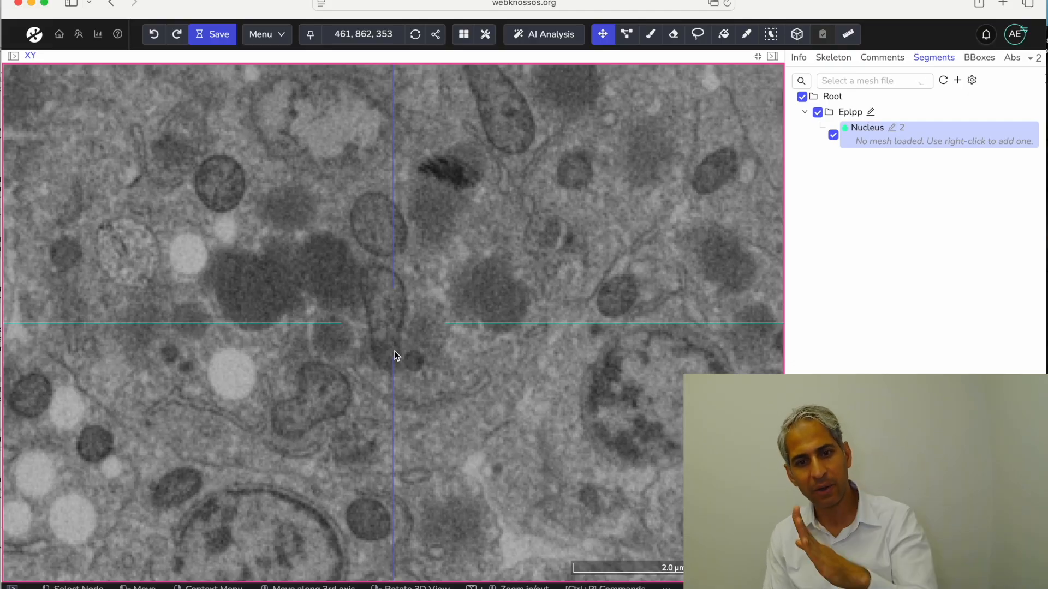
{"action": "scroll", "coordinate": [395, 358], "scroll_direction": "down", "scroll_amount": 11}
{"action": "scroll", "coordinate": [395, 352], "scroll_direction": "up", "scroll_amount": 18}
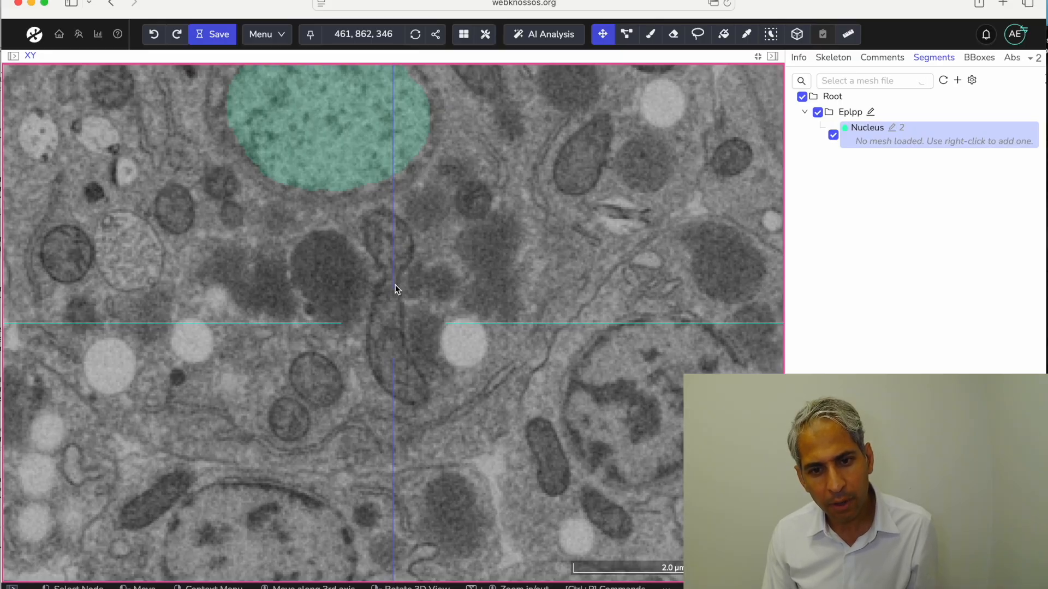
{"action": "scroll", "coordinate": [395, 286], "scroll_direction": "down", "scroll_amount": 5}
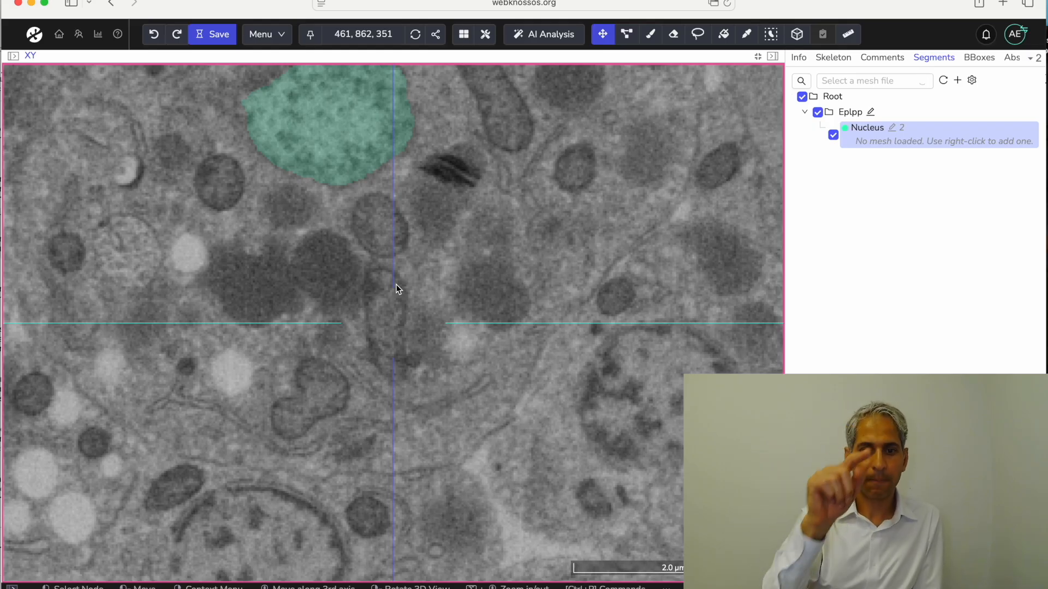
{"action": "scroll", "coordinate": [388, 267], "scroll_direction": "up", "scroll_amount": 10}
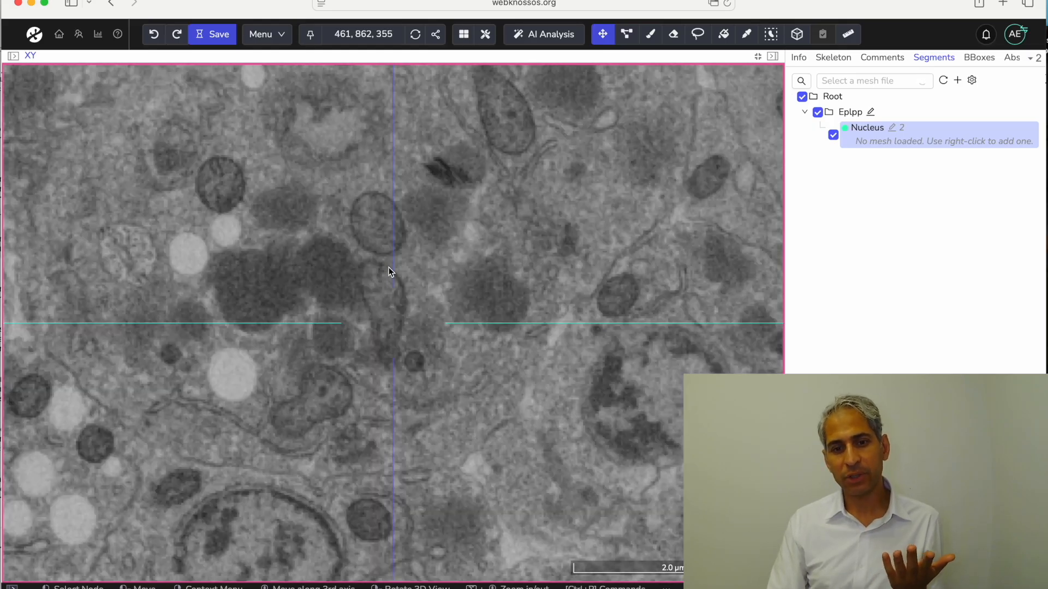
{"action": "scroll", "coordinate": [389, 267], "scroll_direction": "up", "scroll_amount": 10}
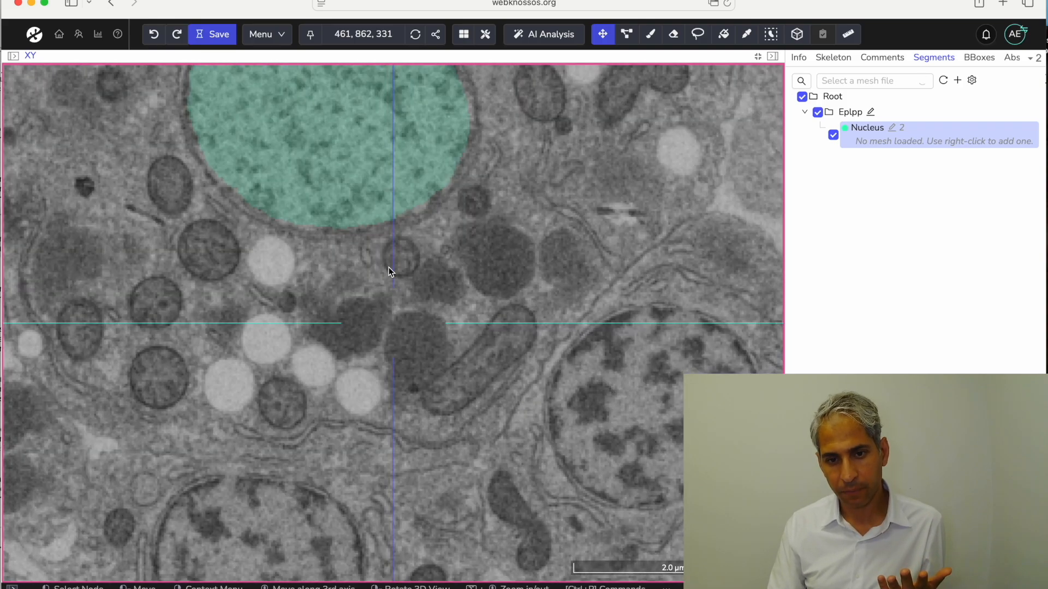
{"action": "scroll", "coordinate": [389, 266], "scroll_direction": "up", "scroll_amount": 10}
{"action": "scroll", "coordinate": [388, 267], "scroll_direction": "down", "scroll_amount": 11}
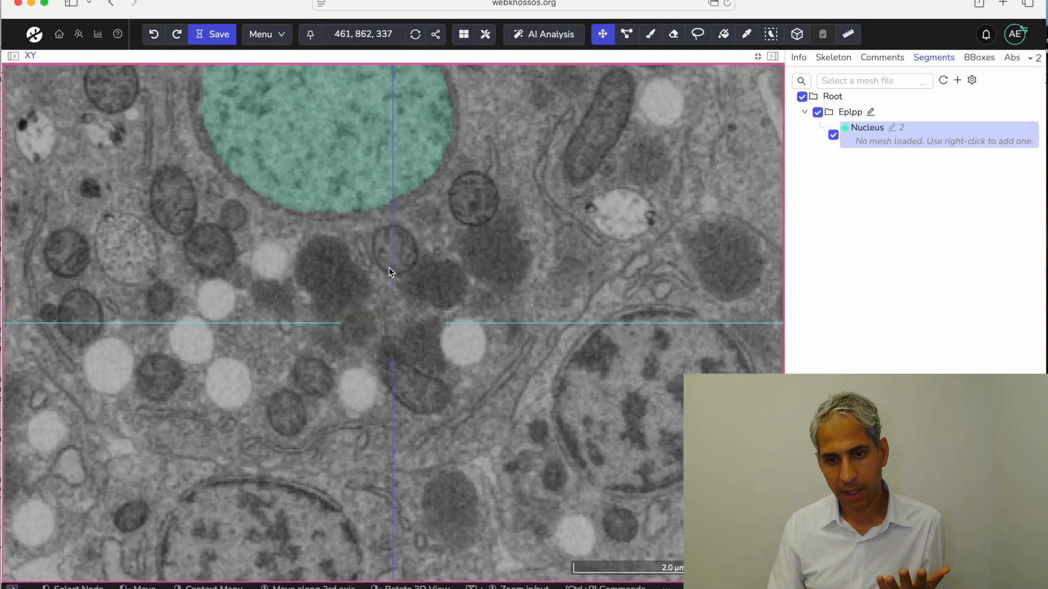
Step: Create a new segment ID and segment the elongated mitochondrion below the nucleus on slice 332 with AI Quick Select
{"action": "left_click", "coordinate": [770, 34]}
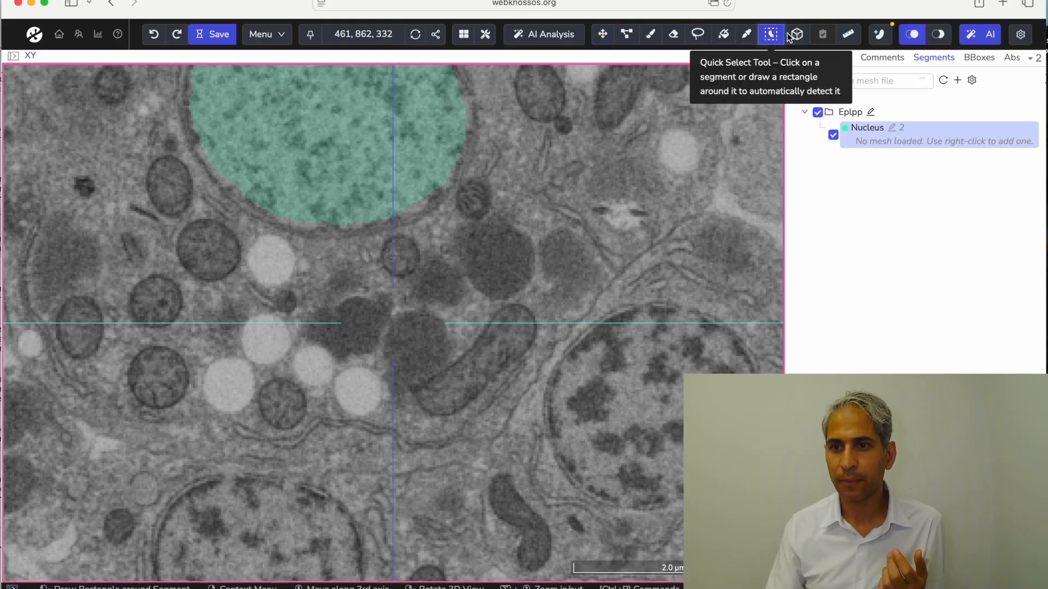
{"action": "left_click", "coordinate": [880, 35]}
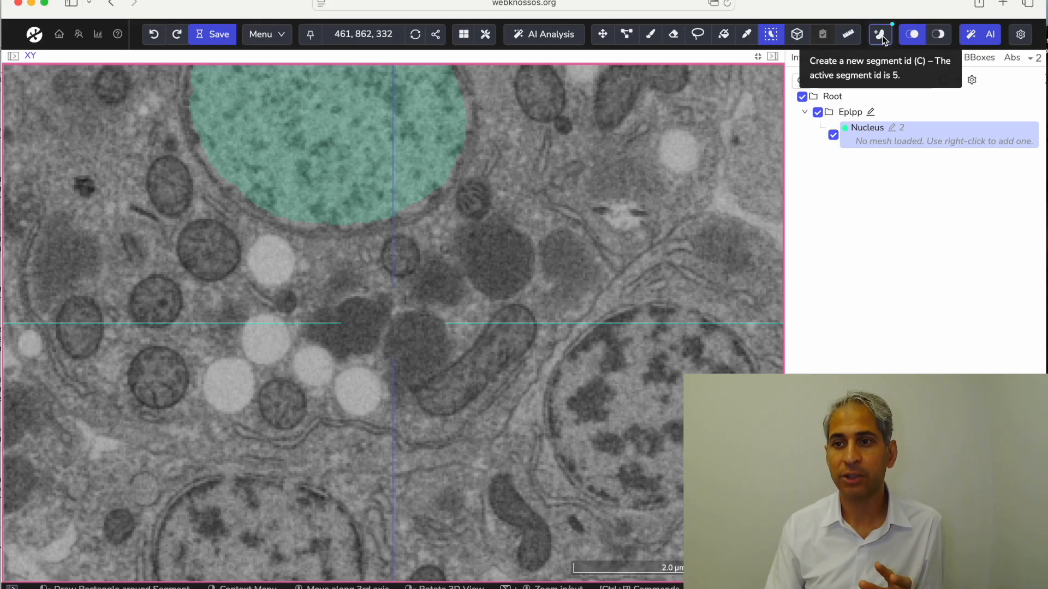
{"action": "left_click", "coordinate": [509, 352]}
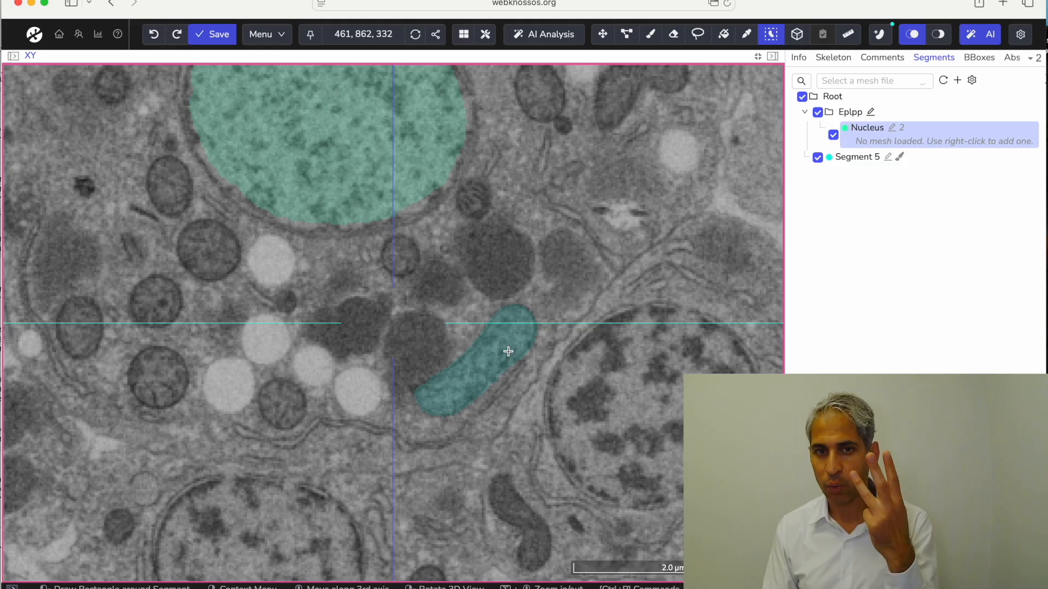
Step: Rename the new mitochondrion segment as "Mitochondria" in the segment list
{"action": "left_click", "coordinate": [887, 158]}
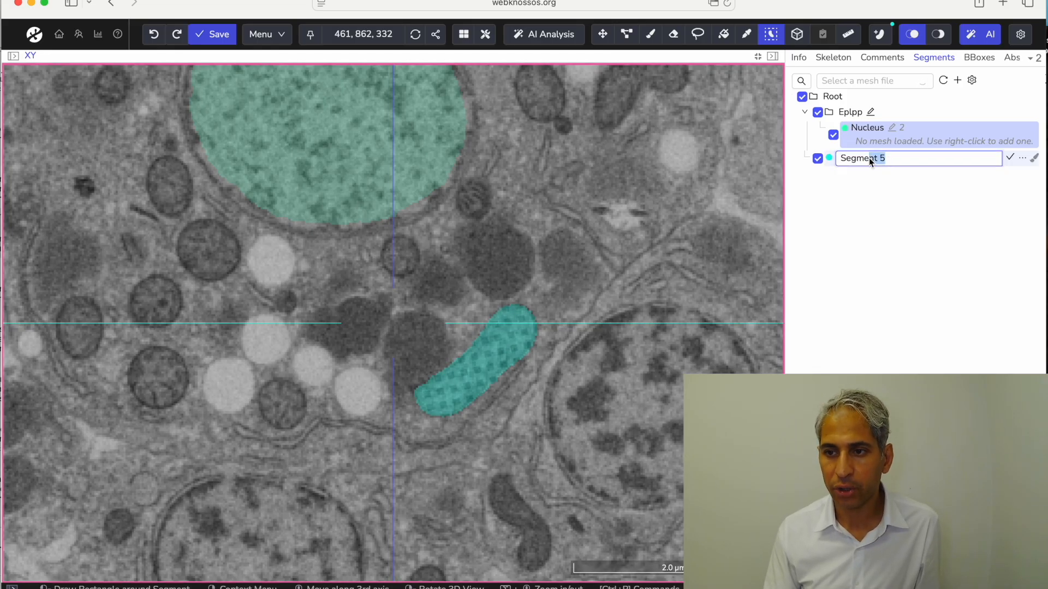
{"action": "type", "text": "Mito"}
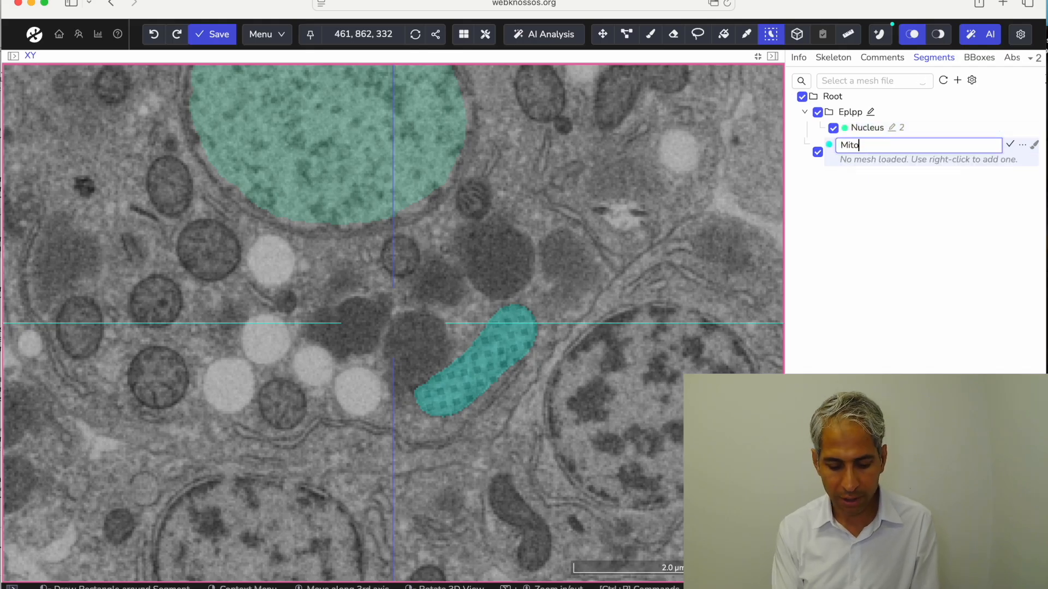
{"action": "type", "text": "chondria"}
{"action": "key", "text": "Return"}
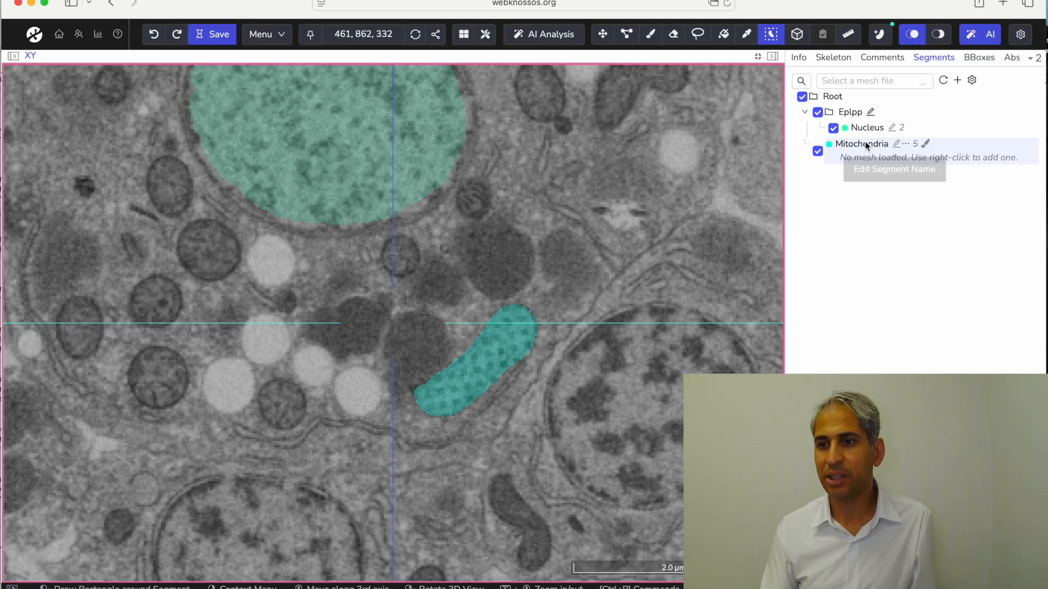
Step: Make Mitochondria the active segment and move it into the Eplpp group alongside Nucleus
{"action": "left_click", "coordinate": [848, 160]}
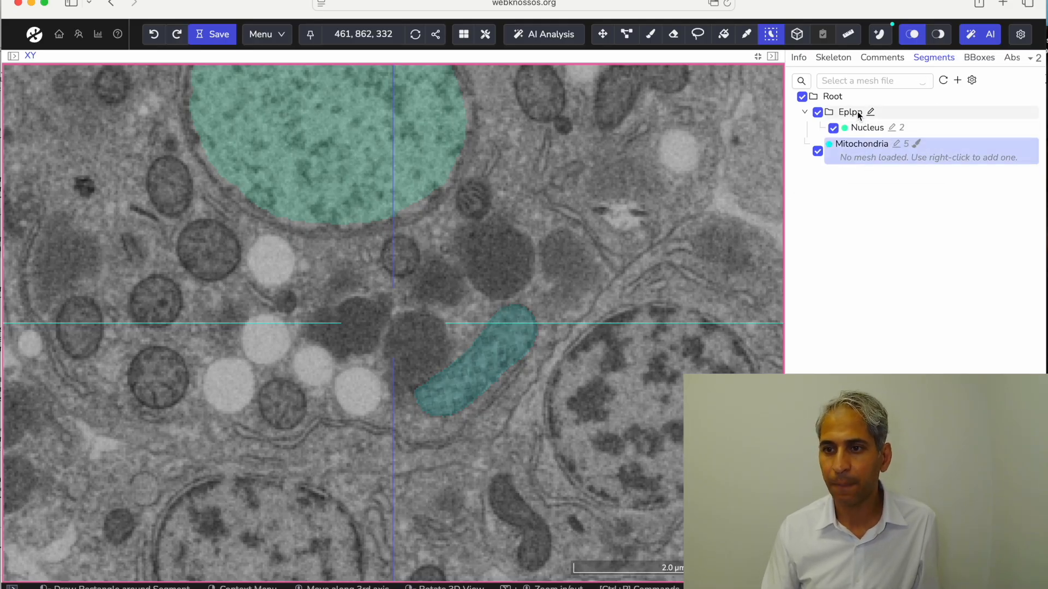
{"action": "key", "text": "ctrl"}
{"action": "right_click", "coordinate": [859, 114]}
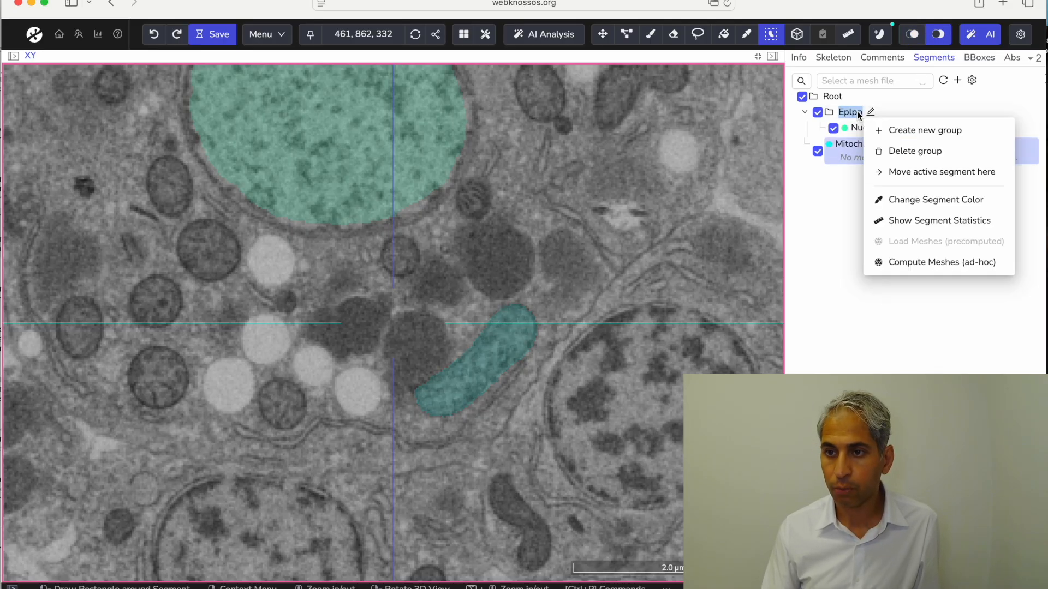
{"action": "left_click", "coordinate": [902, 173]}
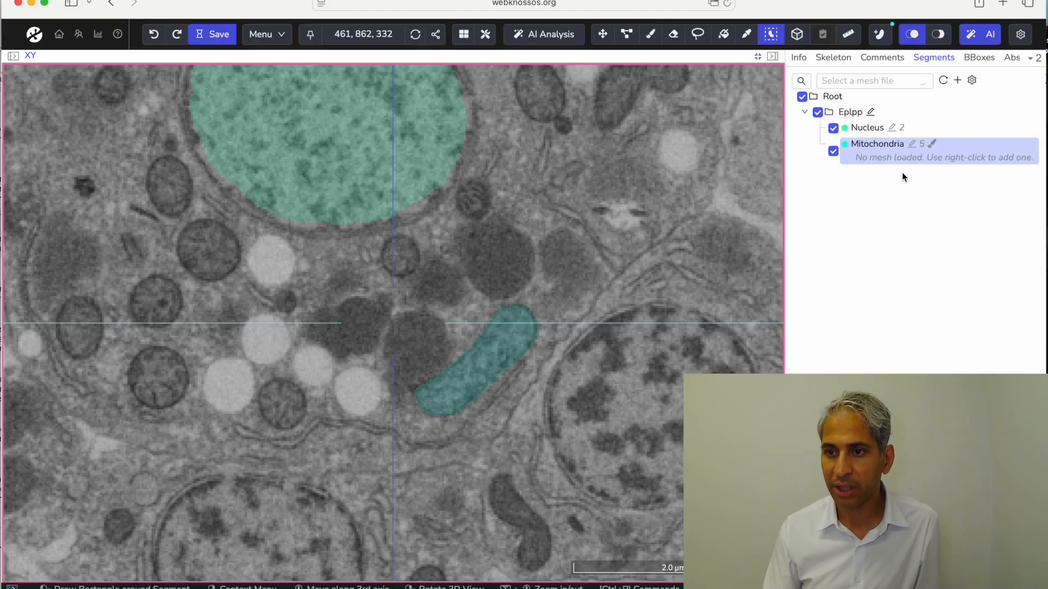
Step: Change the Mitochondria segment's color to magenta (de0ff7) so it stands apart from the Nucleus
{"action": "left_click", "coordinate": [872, 157]}
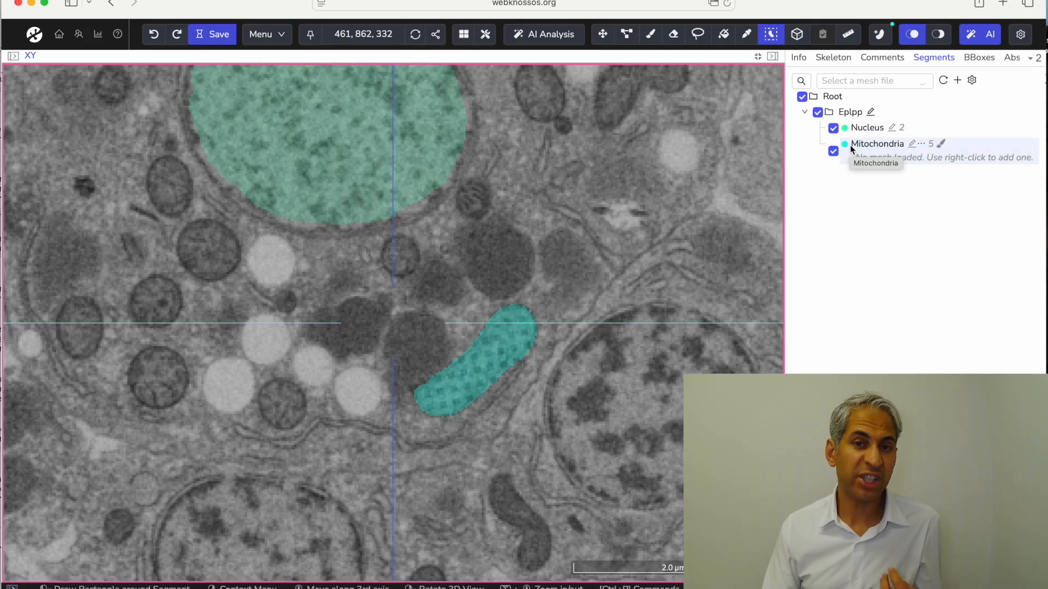
{"action": "left_click", "coordinate": [922, 144]}
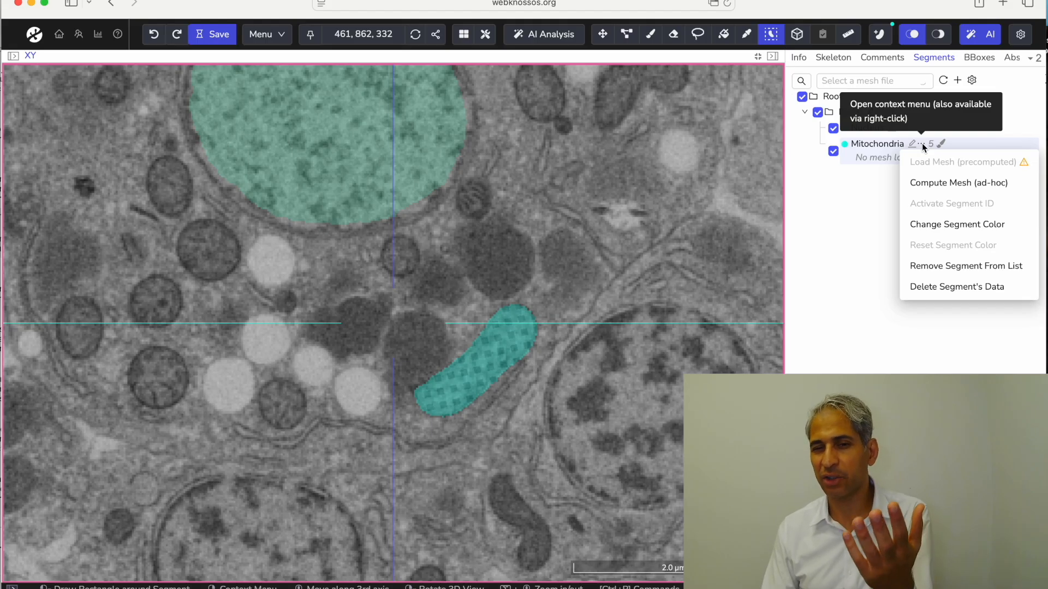
{"action": "mouse_move", "coordinate": [942, 225]}
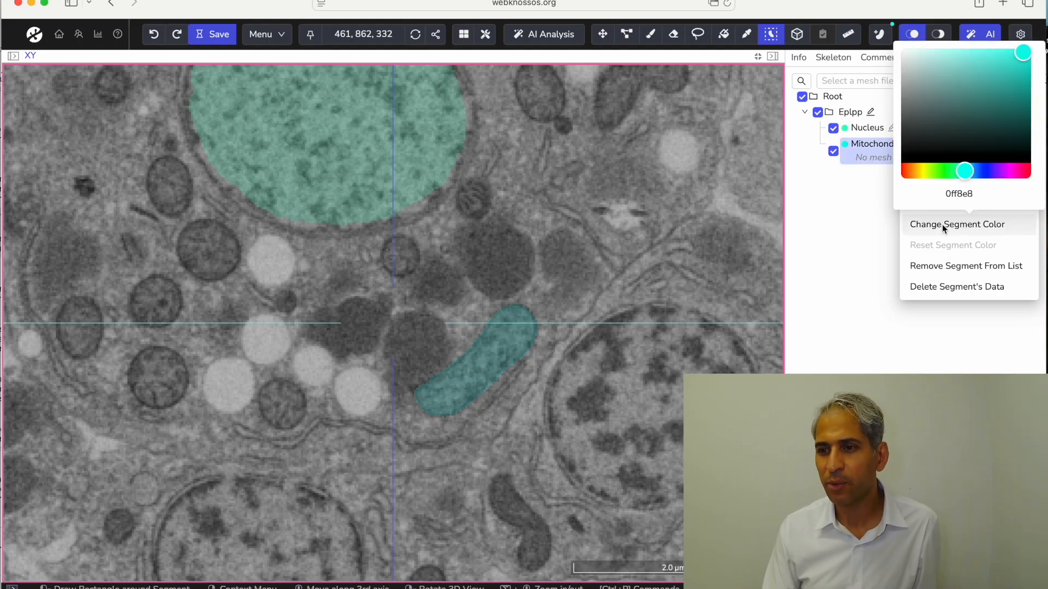
{"action": "left_click_drag", "start_coordinate": [967, 173], "coordinate": [1008, 174]}
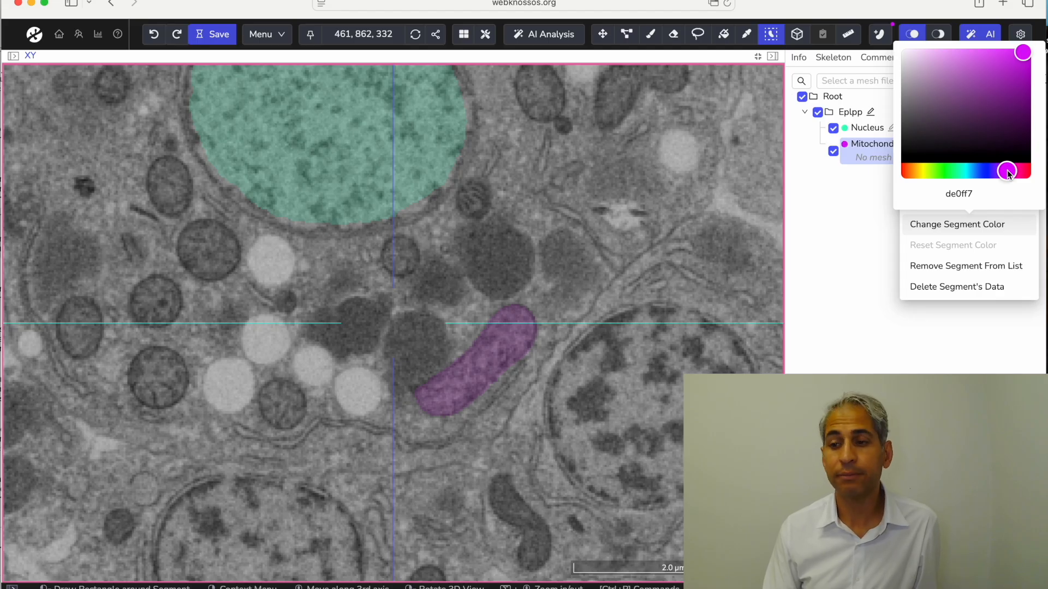
Step: Label the elongated mitochondrion on slice 334 with AI Quick Select as part of the Mitochondria segment
{"action": "left_click", "coordinate": [895, 363]}
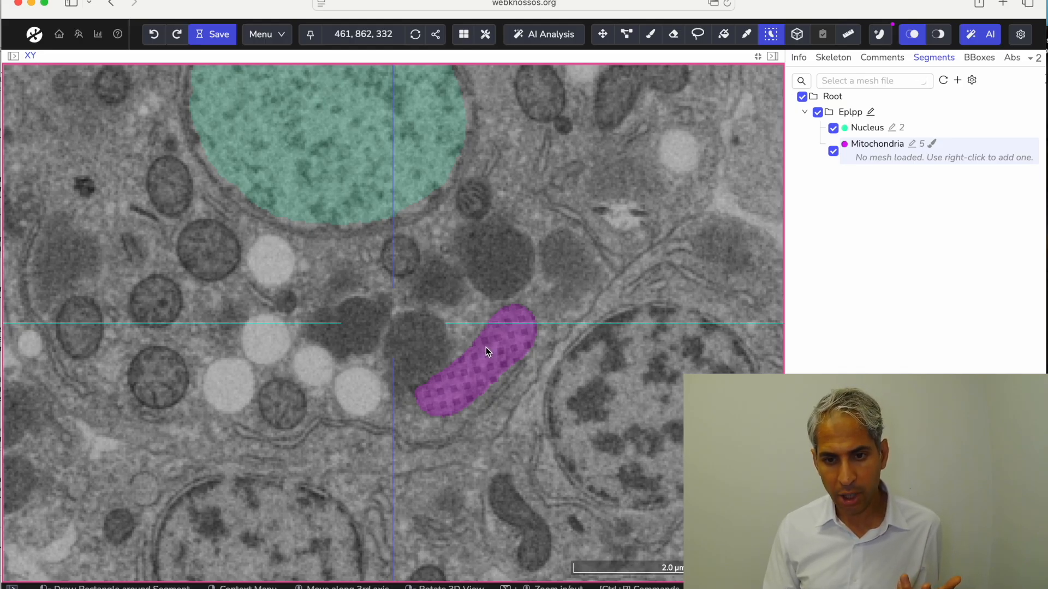
{"action": "scroll", "coordinate": [486, 346], "scroll_direction": "up", "scroll_amount": 6}
{"action": "scroll", "coordinate": [486, 346], "scroll_direction": "down", "scroll_amount": 5}
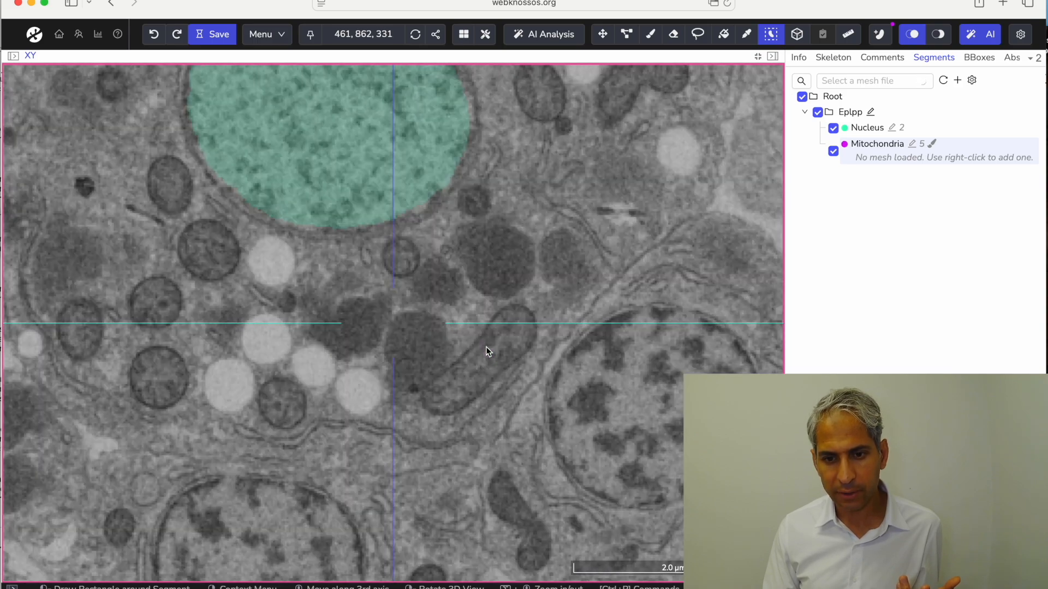
{"action": "scroll", "coordinate": [486, 349], "scroll_direction": "down", "scroll_amount": 20}
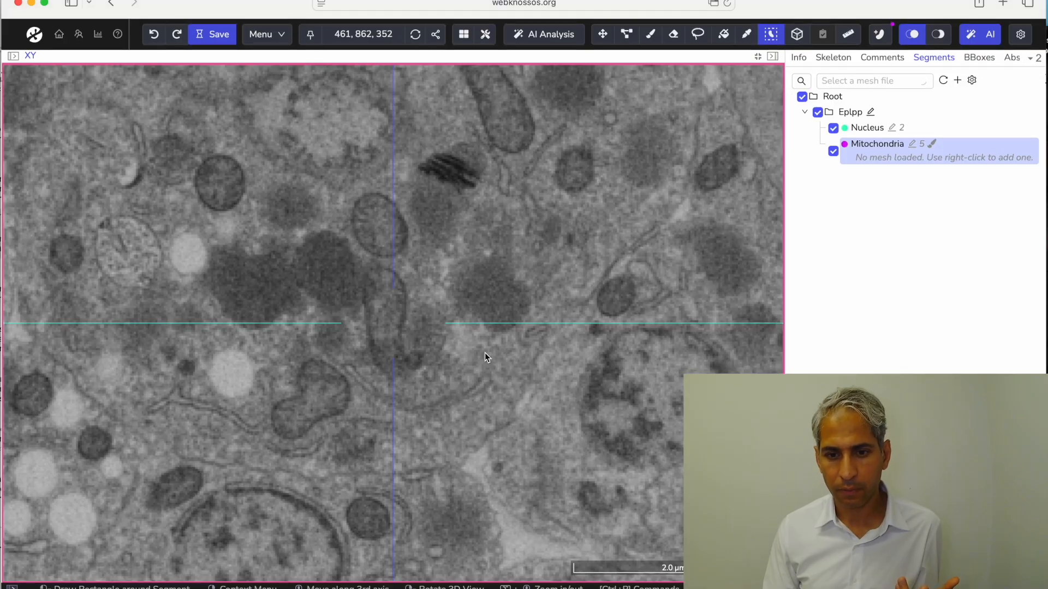
{"action": "scroll", "coordinate": [485, 354], "scroll_direction": "up", "scroll_amount": 12}
{"action": "scroll", "coordinate": [485, 353], "scroll_direction": "up", "scroll_amount": 8}
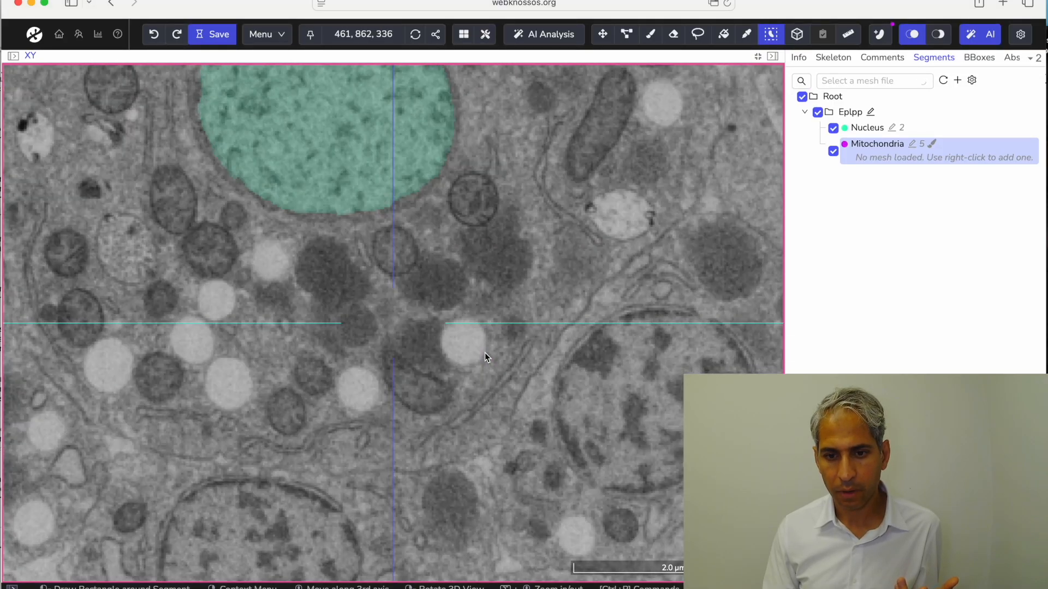
{"action": "scroll", "coordinate": [484, 352], "scroll_direction": "down", "scroll_amount": 18}
{"action": "scroll", "coordinate": [485, 353], "scroll_direction": "up", "scroll_amount": 19}
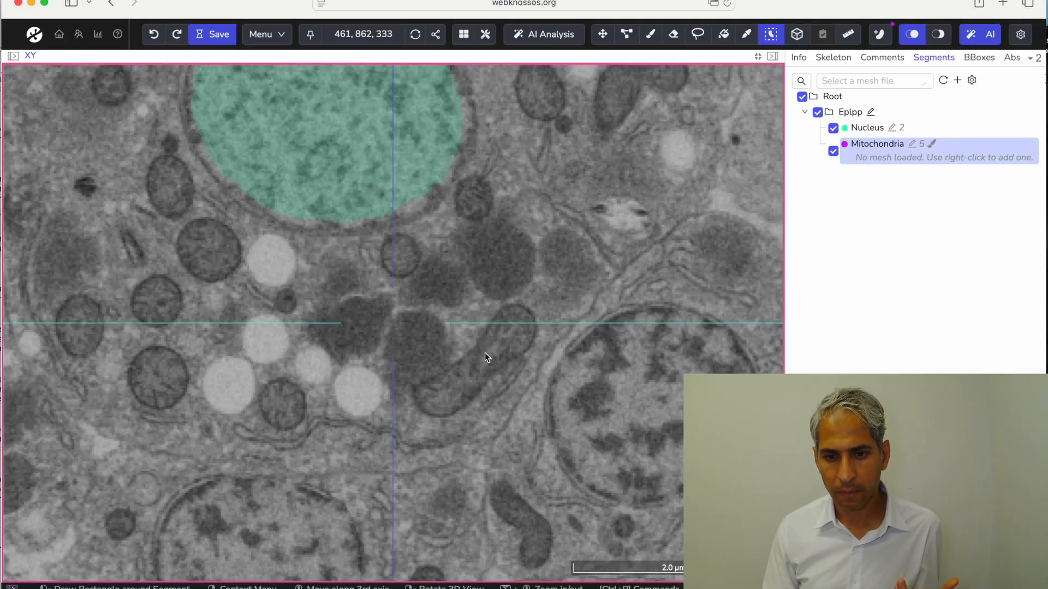
{"action": "scroll", "coordinate": [485, 352], "scroll_direction": "down", "scroll_amount": 8}
{"action": "scroll", "coordinate": [485, 353], "scroll_direction": "up", "scroll_amount": 5}
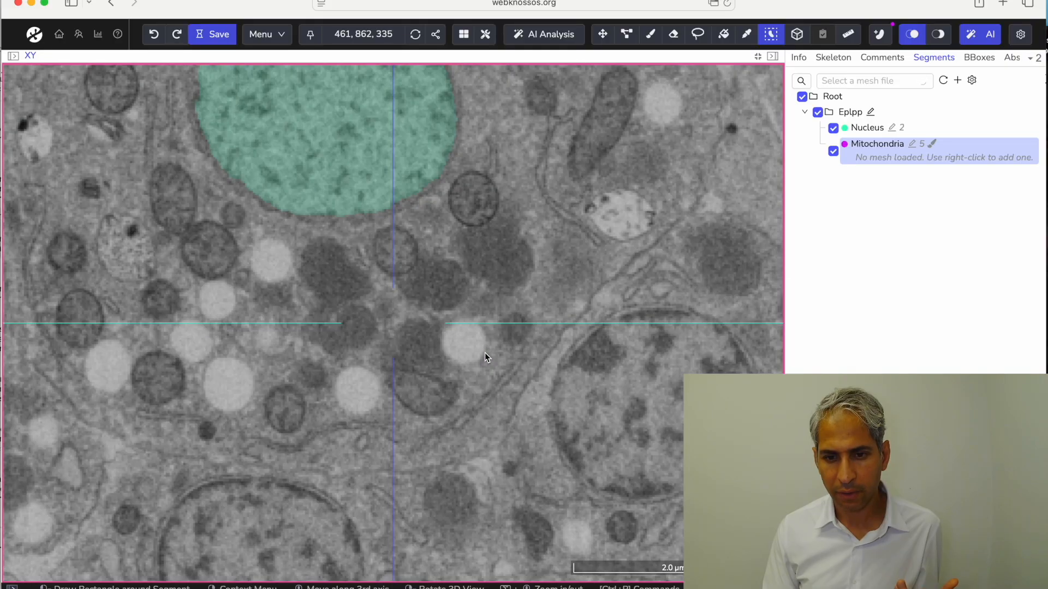
{"action": "left_click", "coordinate": [498, 351]}
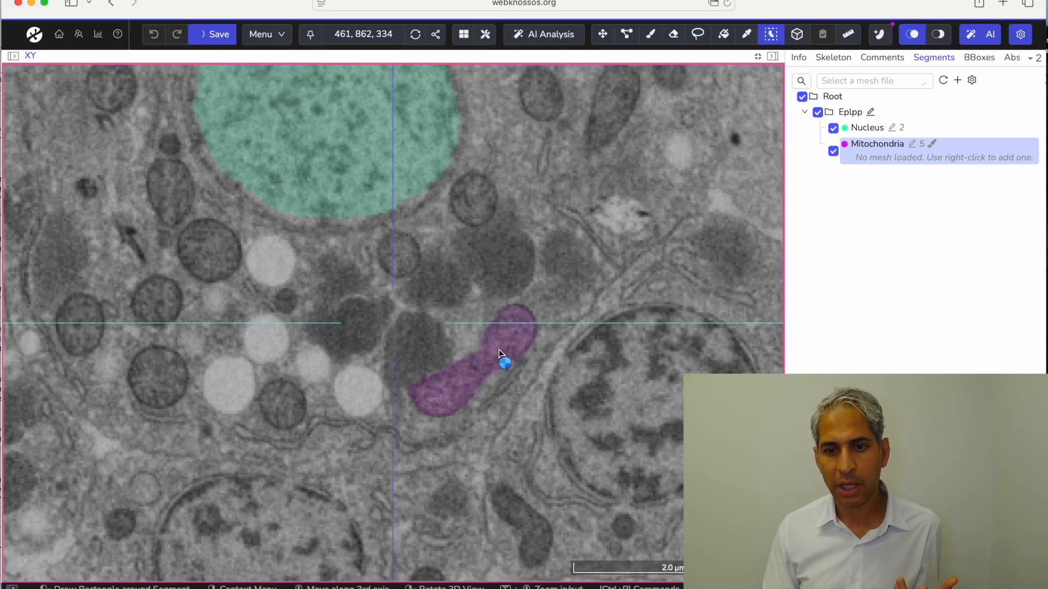
Step: Segment the mitochondrion on slice 328 with AI Quick Select and interpolate the Mitochondria segment between slices 328 and 334
{"action": "scroll", "coordinate": [944, 34], "scroll_direction": "right", "scroll_amount": 3}
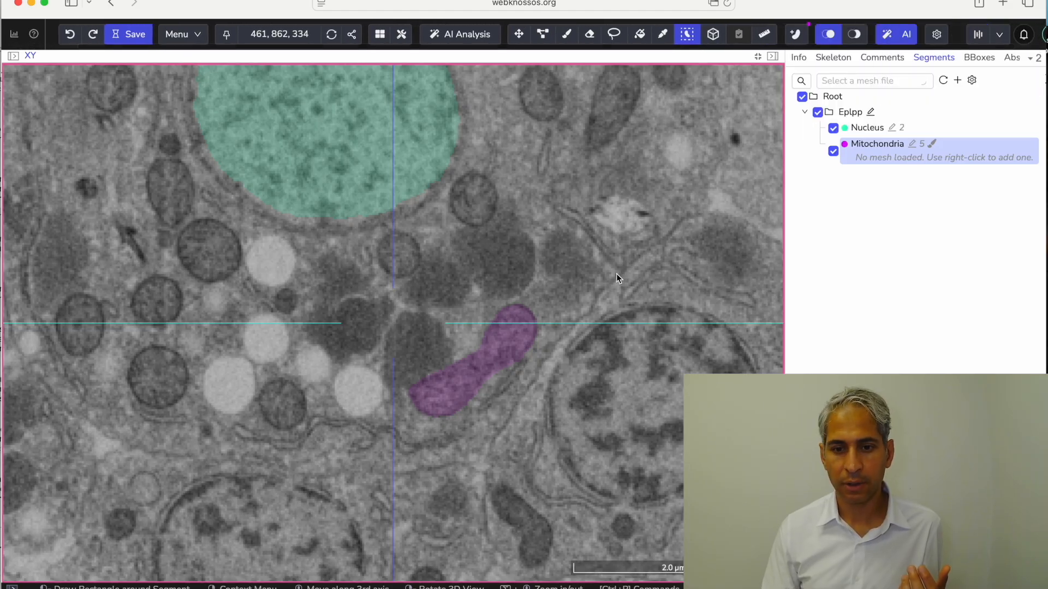
{"action": "scroll", "coordinate": [511, 340], "scroll_direction": "up", "scroll_amount": 6}
{"action": "left_click", "coordinate": [510, 339]}
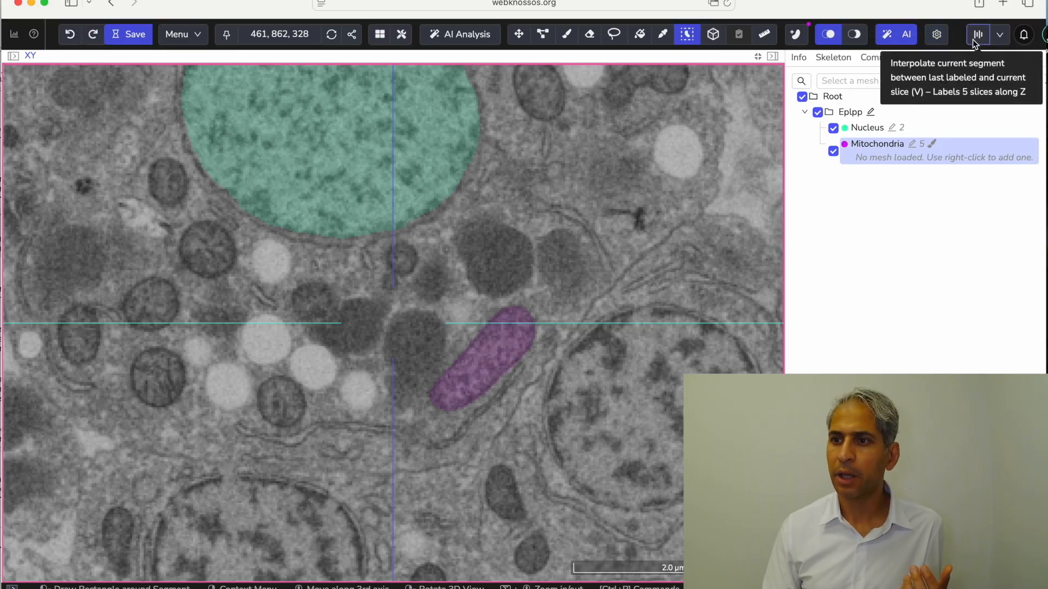
{"action": "scroll", "coordinate": [504, 346], "scroll_direction": "up", "scroll_amount": 10}
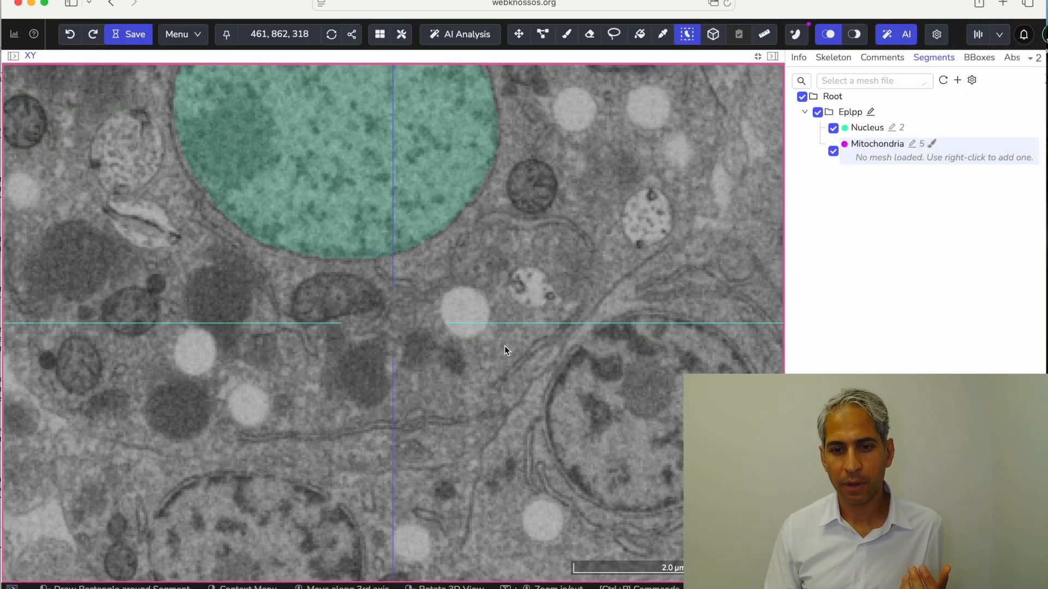
{"action": "scroll", "coordinate": [504, 345], "scroll_direction": "down", "scroll_amount": 13}
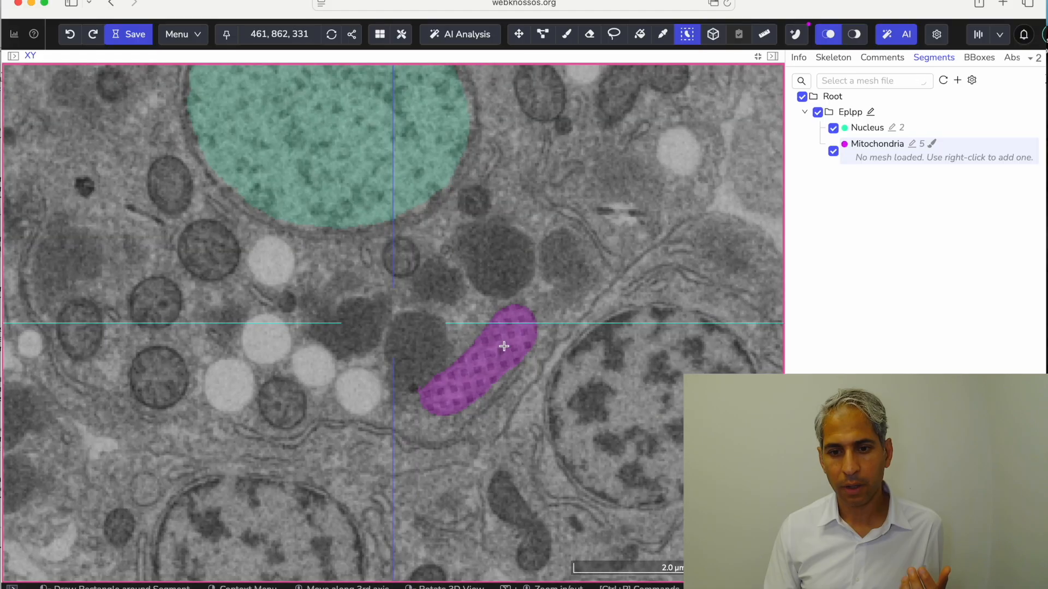
Step: Examine how the mitochondrion's shape and extent change through the slices above and below the interpolated range
{"action": "scroll", "coordinate": [504, 346], "scroll_direction": "down", "scroll_amount": 12}
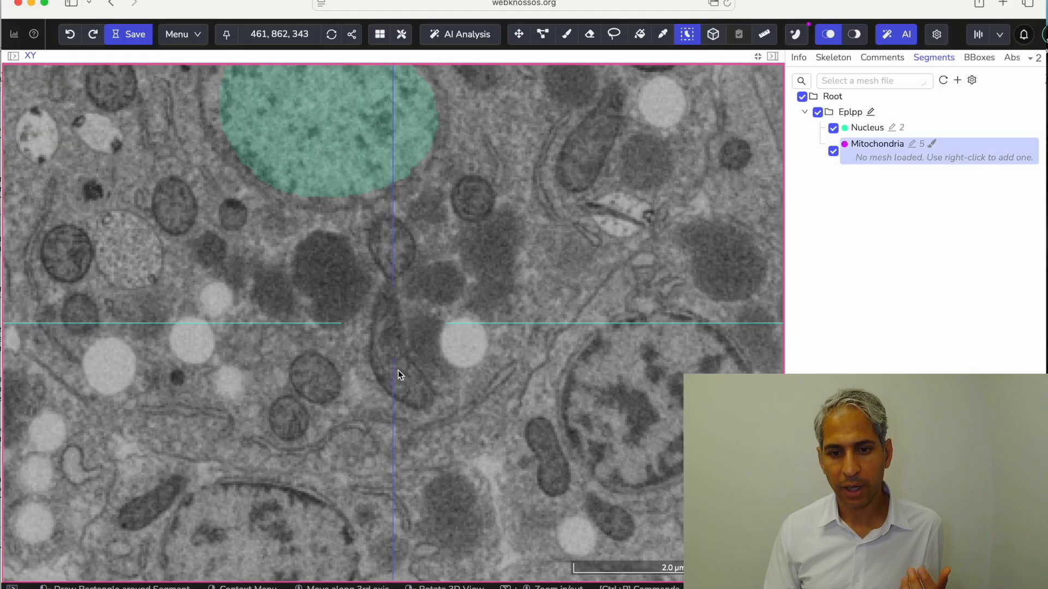
{"action": "scroll", "coordinate": [398, 371], "scroll_direction": "up", "scroll_amount": 13}
{"action": "scroll", "coordinate": [398, 371], "scroll_direction": "down", "scroll_amount": 14}
{"action": "scroll", "coordinate": [400, 374], "scroll_direction": "up", "scroll_amount": 6}
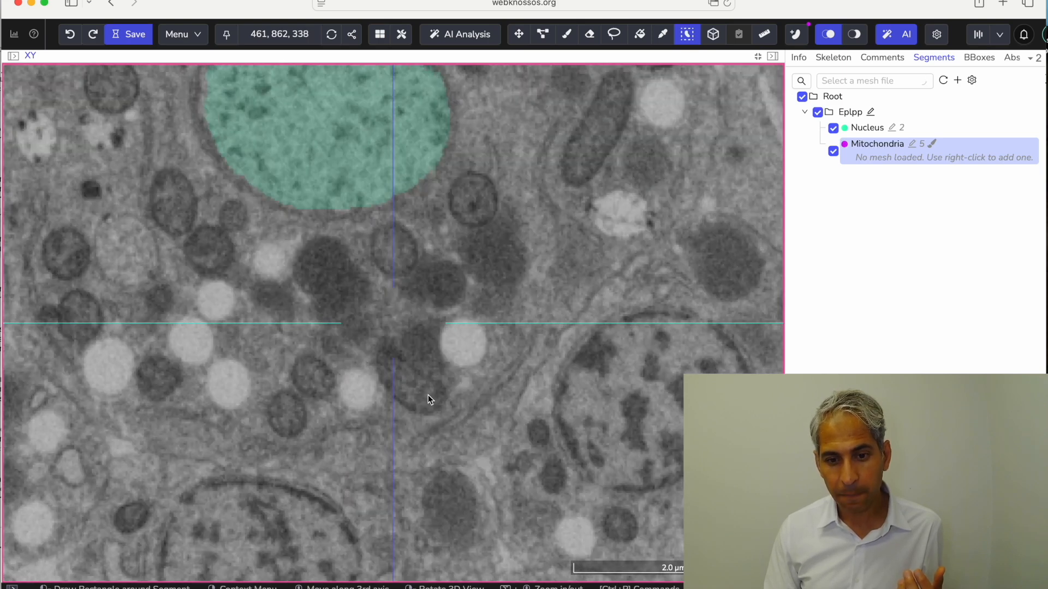
{"action": "scroll", "coordinate": [420, 385], "scroll_direction": "down", "scroll_amount": 11}
{"action": "scroll", "coordinate": [421, 385], "scroll_direction": "up", "scroll_amount": 13}
{"action": "scroll", "coordinate": [420, 385], "scroll_direction": "up", "scroll_amount": 5}
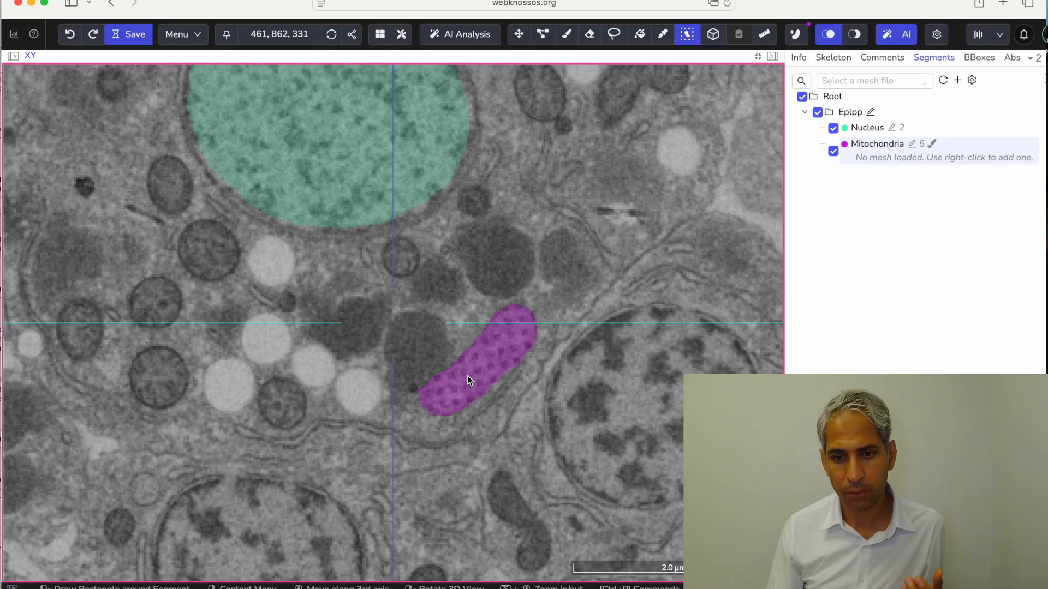
{"action": "scroll", "coordinate": [467, 375], "scroll_direction": "down", "scroll_amount": 10}
{"action": "scroll", "coordinate": [467, 375], "scroll_direction": "up", "scroll_amount": 20}
{"action": "scroll", "coordinate": [467, 375], "scroll_direction": "down", "scroll_amount": 10}
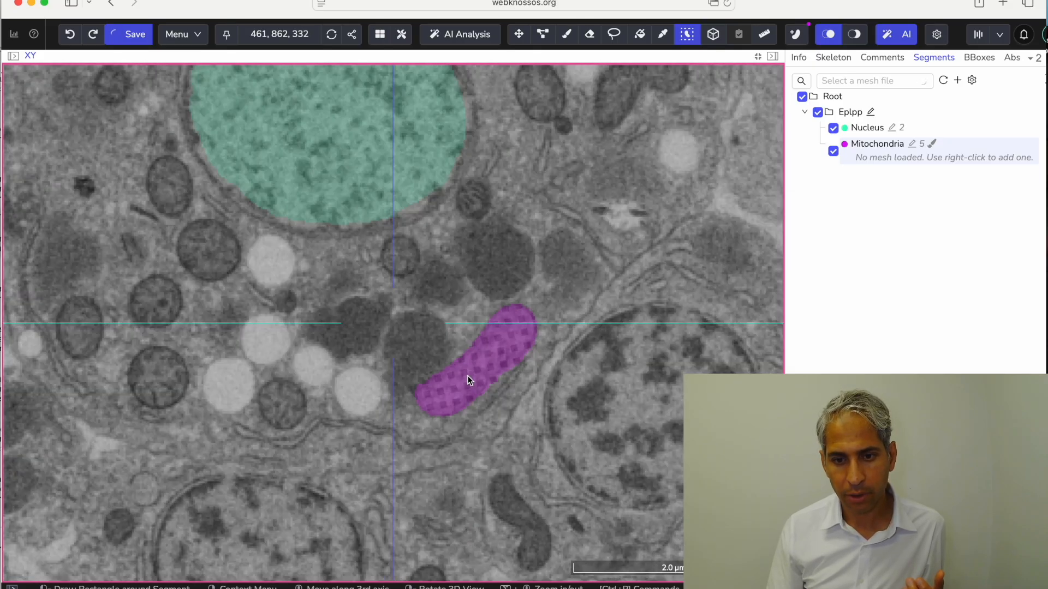
Step: Extend the Mitochondria segment by labeling the mitochondrion on slices 327 and 340 with AI Quick Select
{"action": "scroll", "coordinate": [468, 375], "scroll_direction": "down", "scroll_amount": 5}
{"action": "left_click", "coordinate": [481, 368]}
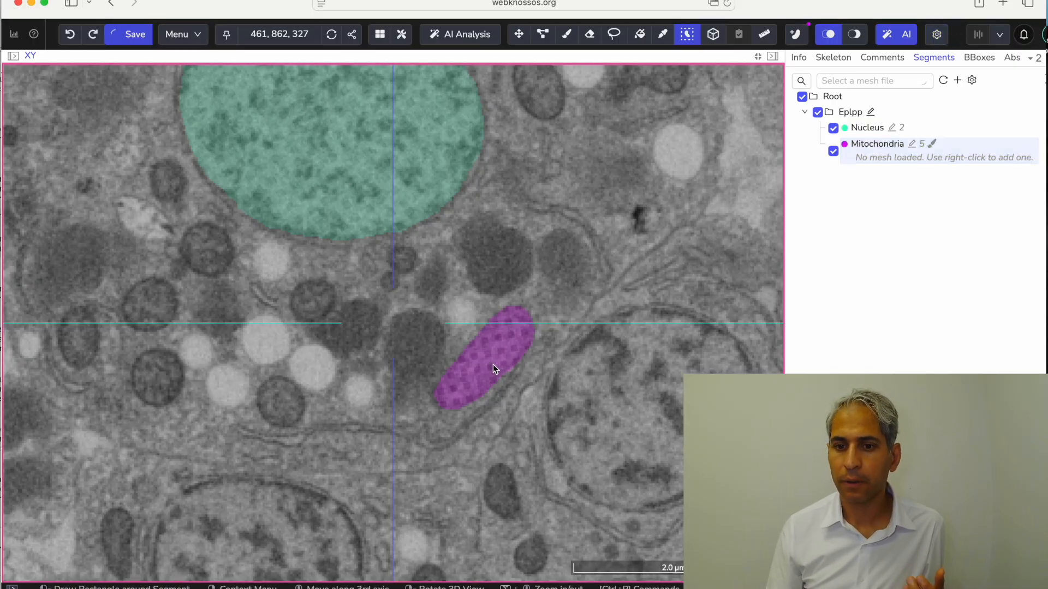
{"action": "scroll", "coordinate": [493, 365], "scroll_direction": "up", "scroll_amount": 13}
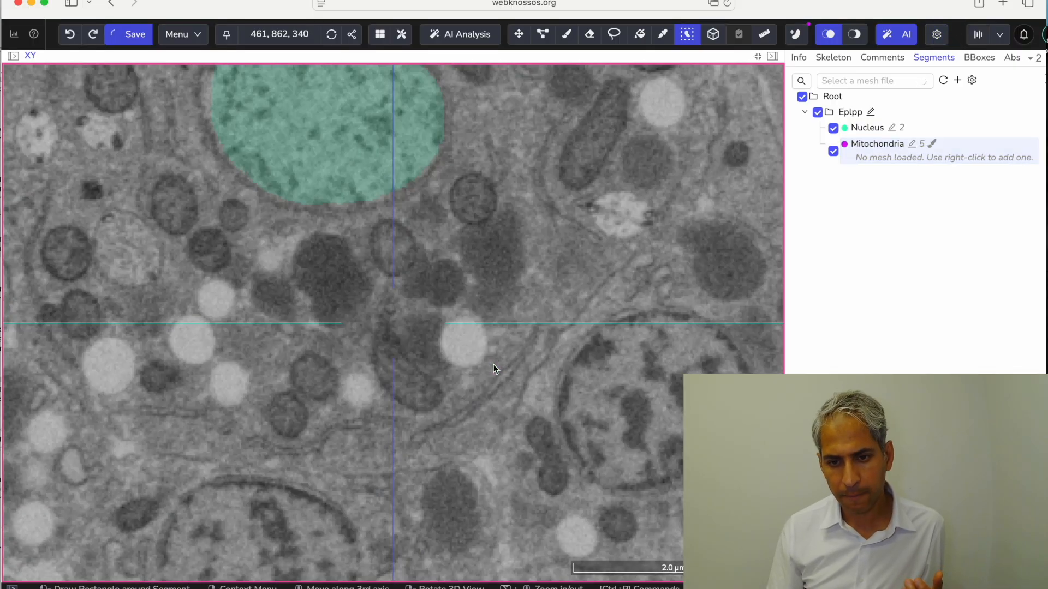
{"action": "left_click", "coordinate": [410, 384]}
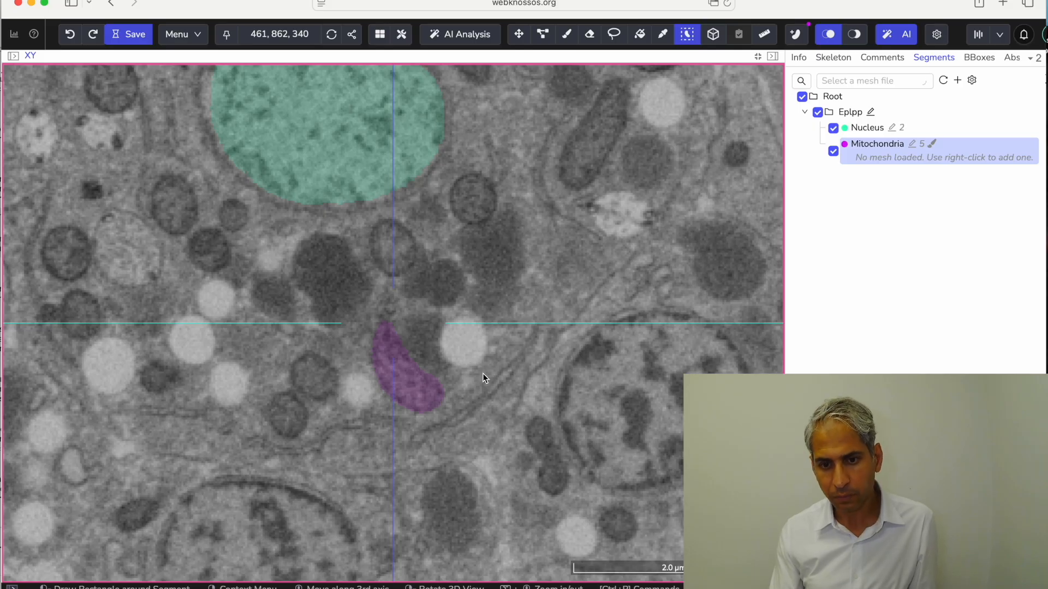
Step: Add the mitochondrion's outlines on slices 326 and 341 to the Mitochondria segment with AI Quick Select
{"action": "scroll", "coordinate": [482, 373], "scroll_direction": "up", "scroll_amount": 6}
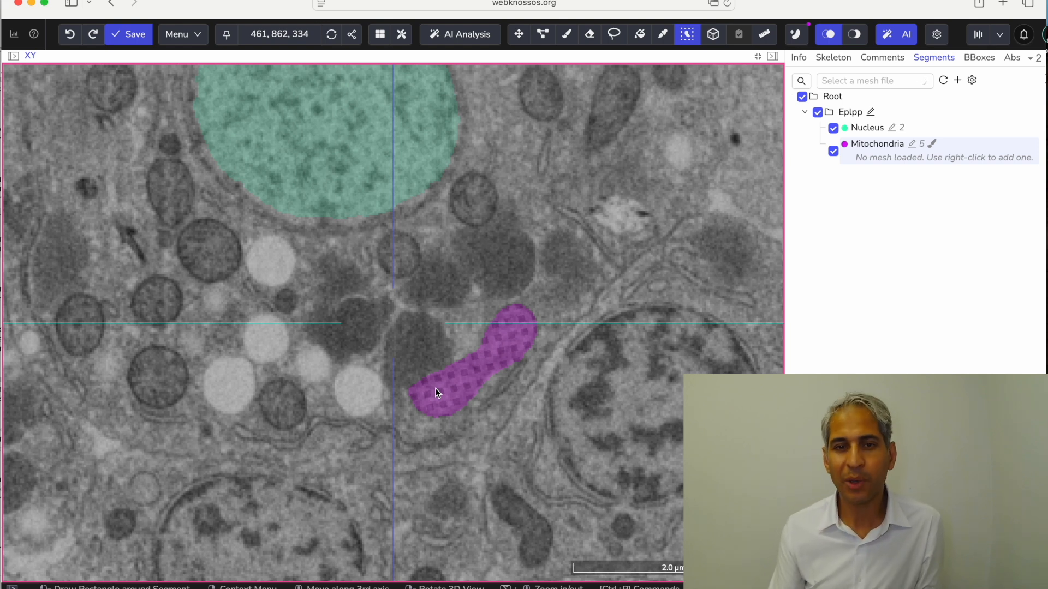
{"action": "scroll", "coordinate": [416, 382], "scroll_direction": "up", "scroll_amount": 8}
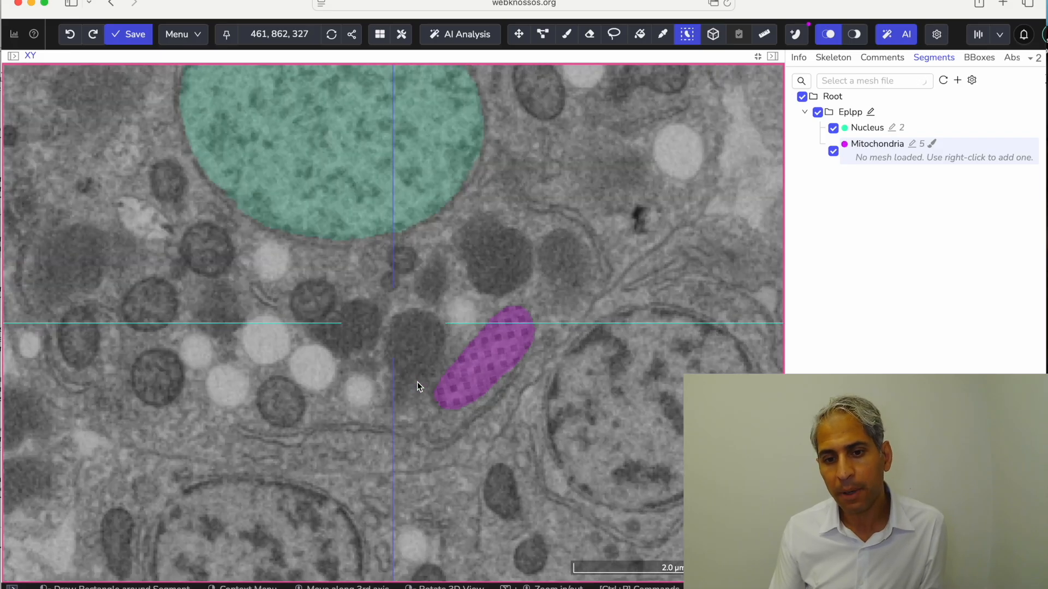
{"action": "left_click", "coordinate": [492, 358]}
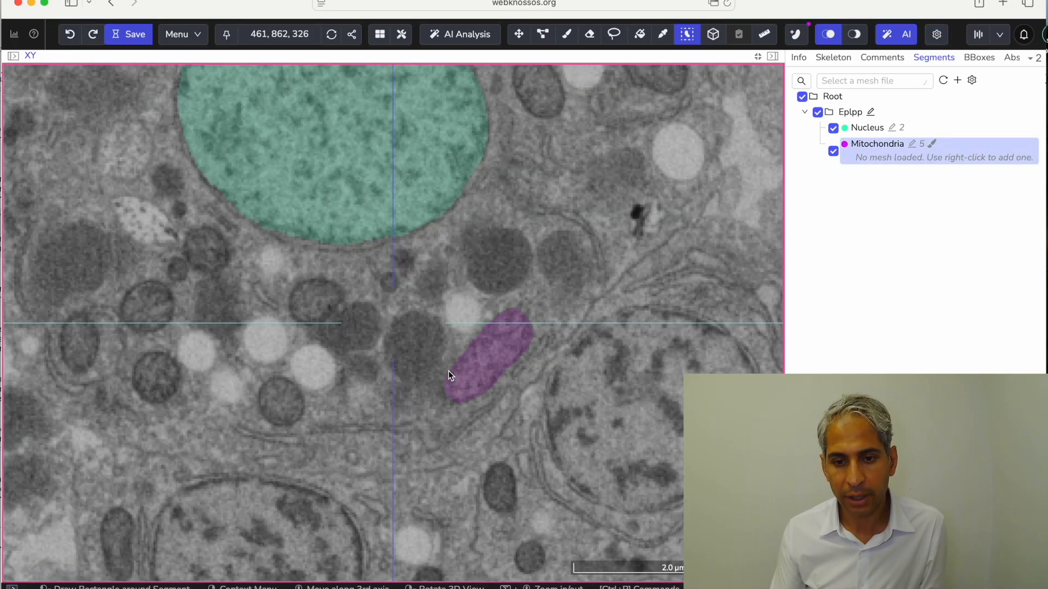
{"action": "scroll", "coordinate": [449, 371], "scroll_direction": "down", "scroll_amount": 15}
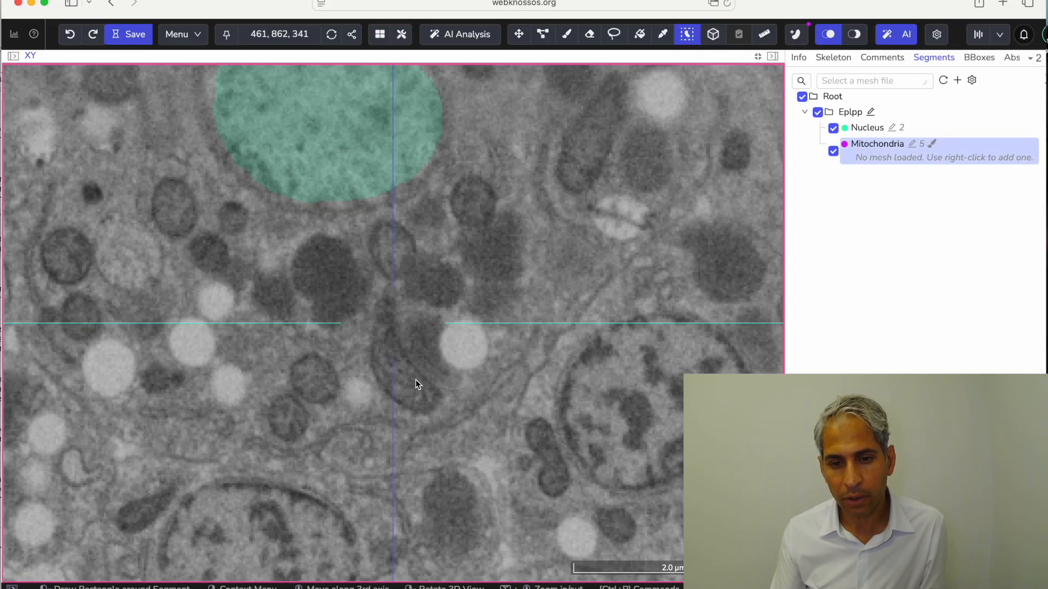
{"action": "left_click", "coordinate": [405, 378]}
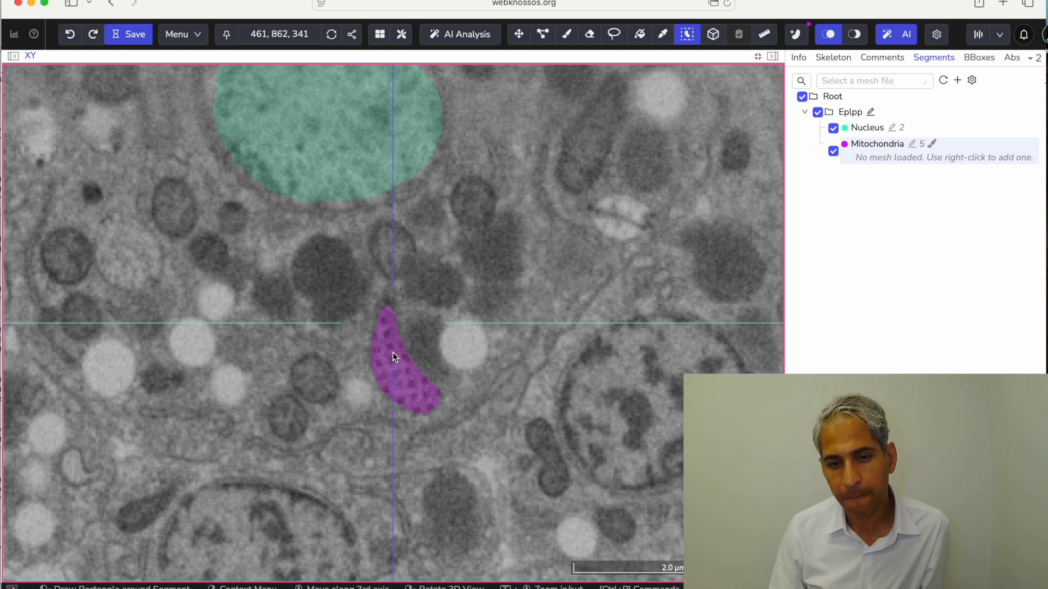
Step: Apply AI Quick Select to the mitochondrion on slice 336 and once more on slice 340
{"action": "scroll", "coordinate": [393, 354], "scroll_direction": "up", "scroll_amount": 5}
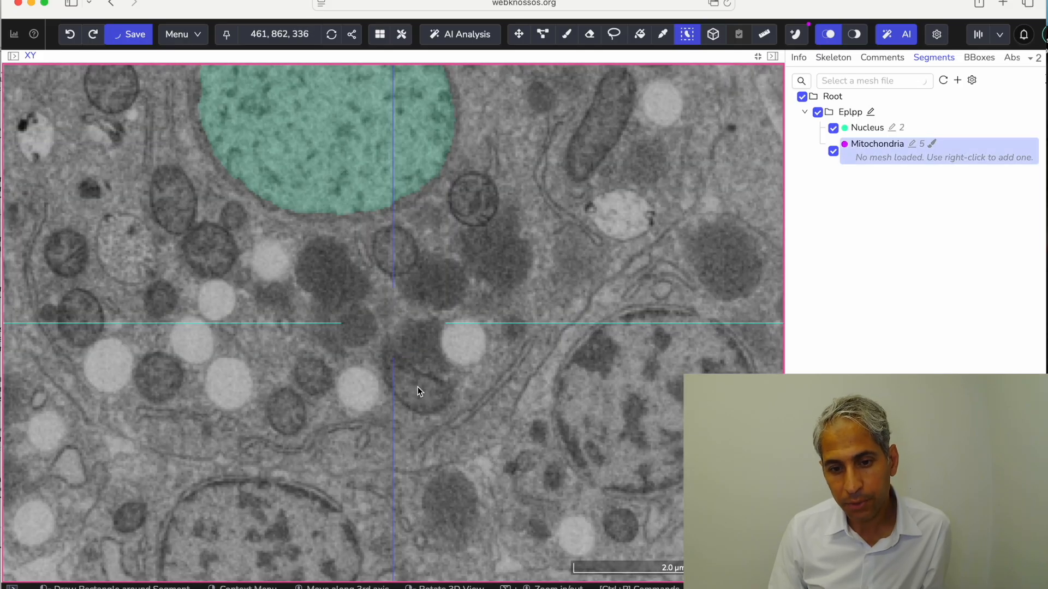
{"action": "left_click", "coordinate": [421, 396]}
{"action": "scroll", "coordinate": [408, 381], "scroll_direction": "up", "scroll_amount": 1}
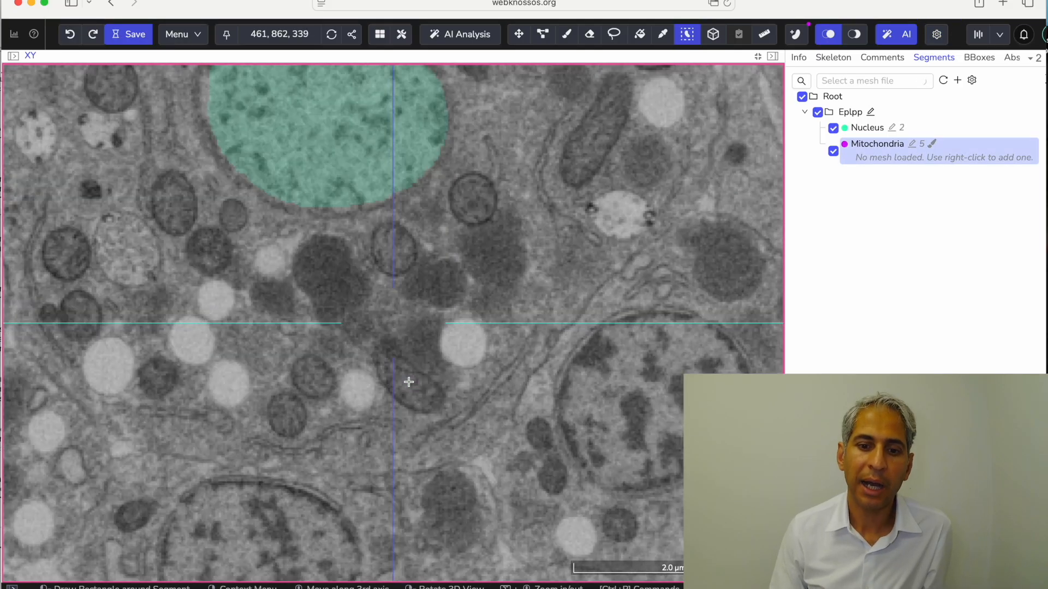
{"action": "scroll", "coordinate": [410, 382], "scroll_direction": "up", "scroll_amount": 3}
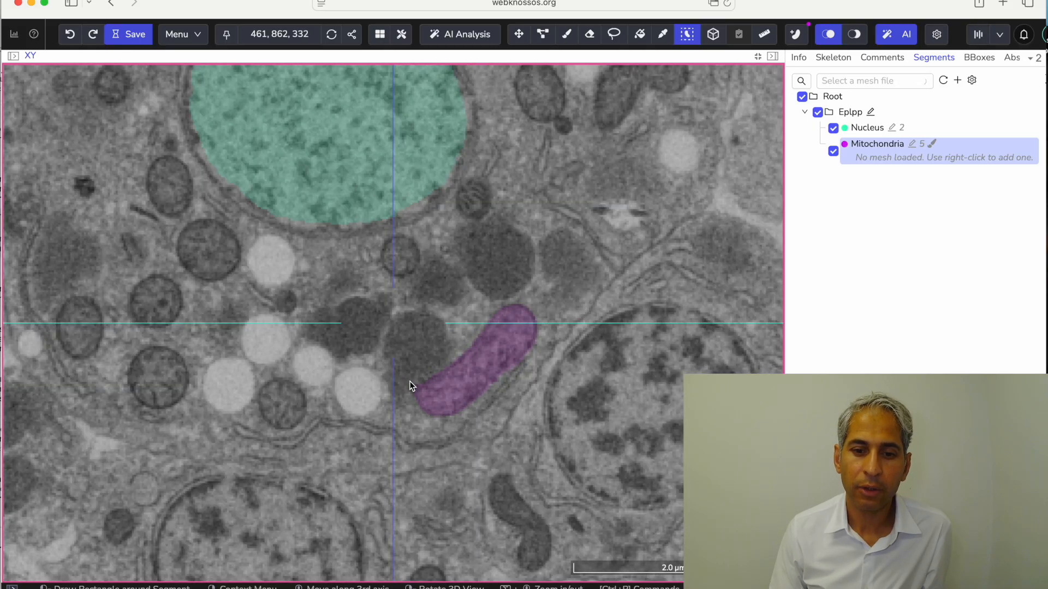
{"action": "scroll", "coordinate": [410, 381], "scroll_direction": "down", "scroll_amount": 8}
{"action": "left_click", "coordinate": [409, 381]}
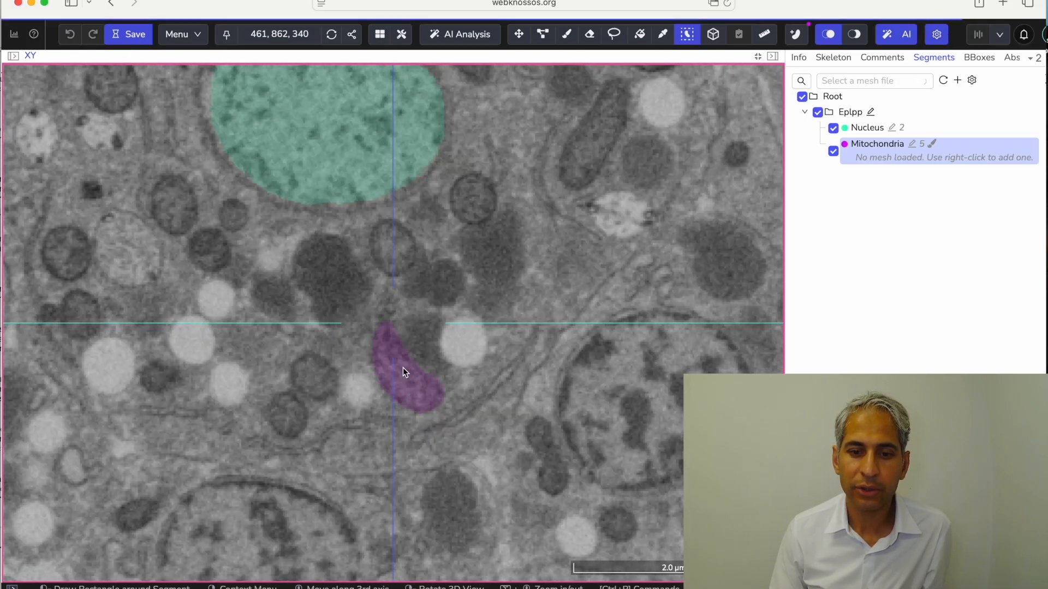
Step: Trace the mitochondrion through the deeper slices up to 360 and back to the labeled slice 333
{"action": "scroll", "coordinate": [402, 369], "scroll_direction": "up", "scroll_amount": 2}
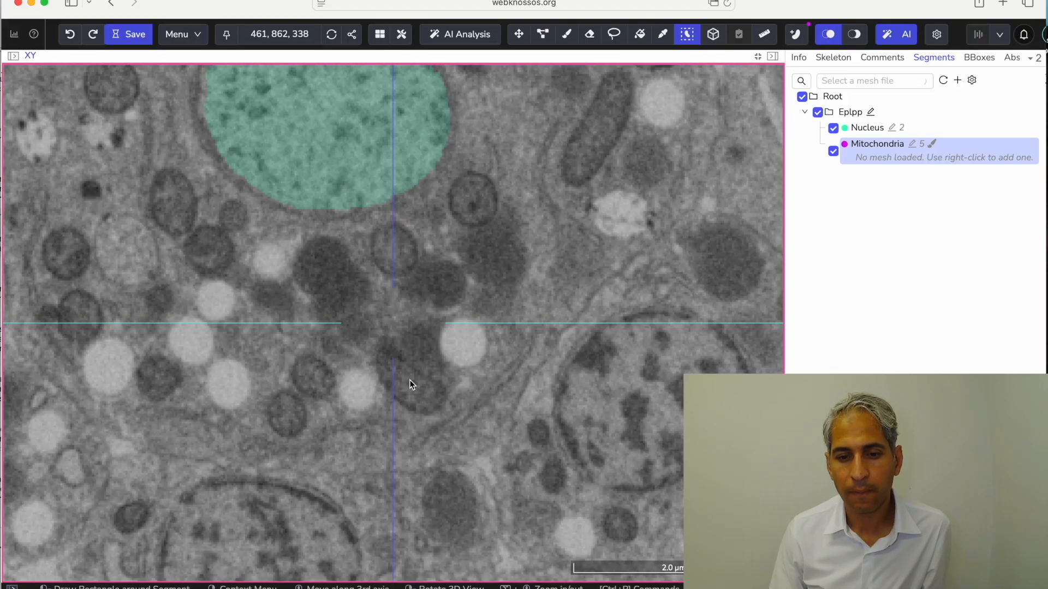
{"action": "scroll", "coordinate": [409, 380], "scroll_direction": "down", "scroll_amount": 20}
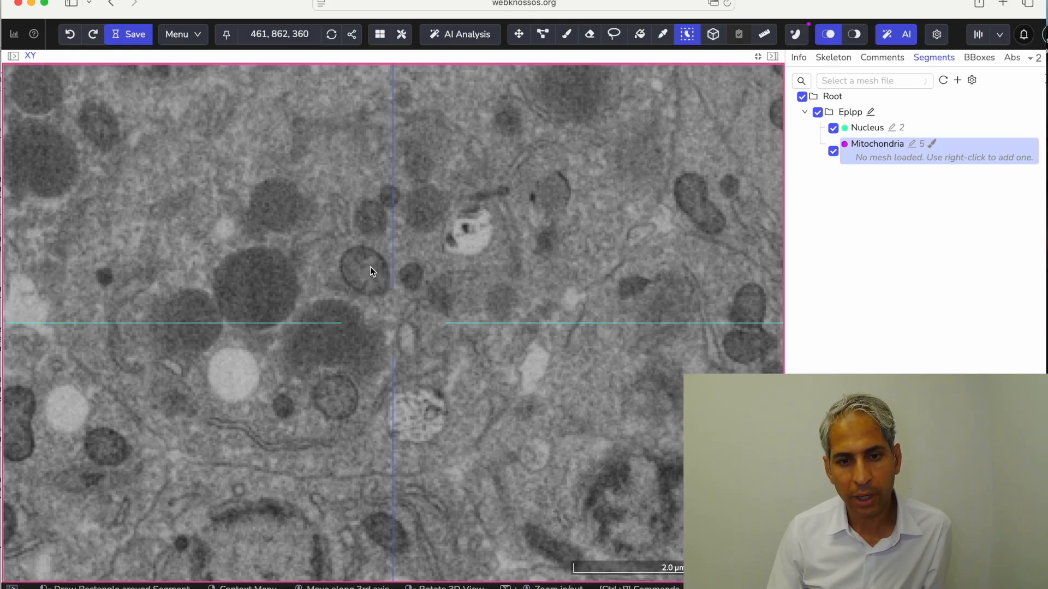
{"action": "scroll", "coordinate": [366, 266], "scroll_direction": "up", "scroll_amount": 5}
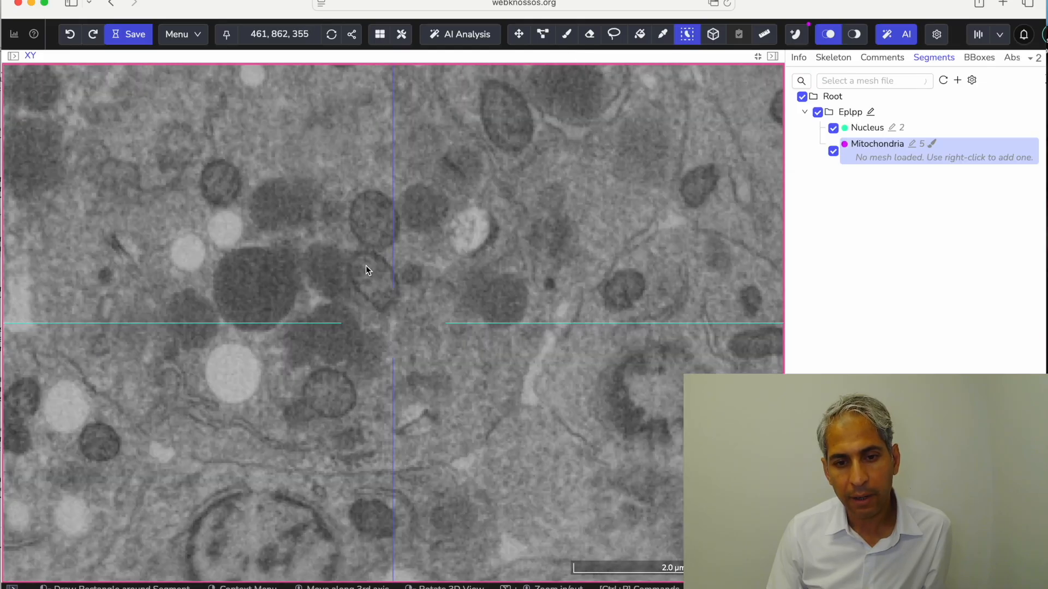
{"action": "scroll", "coordinate": [366, 265], "scroll_direction": "up", "scroll_amount": 8}
{"action": "scroll", "coordinate": [365, 265], "scroll_direction": "up", "scroll_amount": 14}
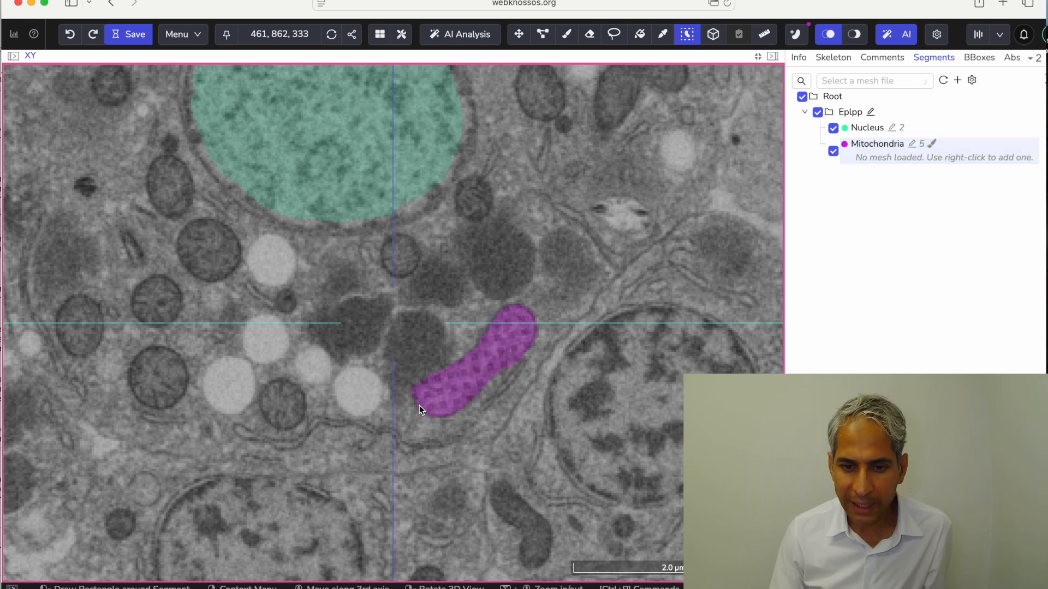
Step: Hide and reshow the Mitochondria segment to compare it with the mitochondrion's outline on slice 333, and check its labels on neighboring slices
{"action": "left_click", "coordinate": [833, 152]}
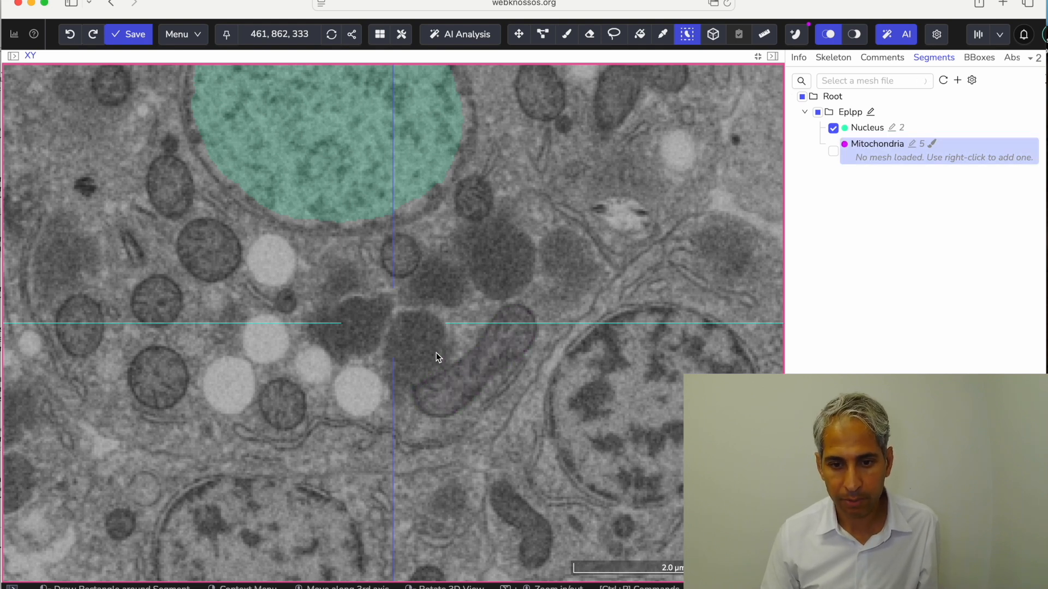
{"action": "left_click", "coordinate": [461, 359]}
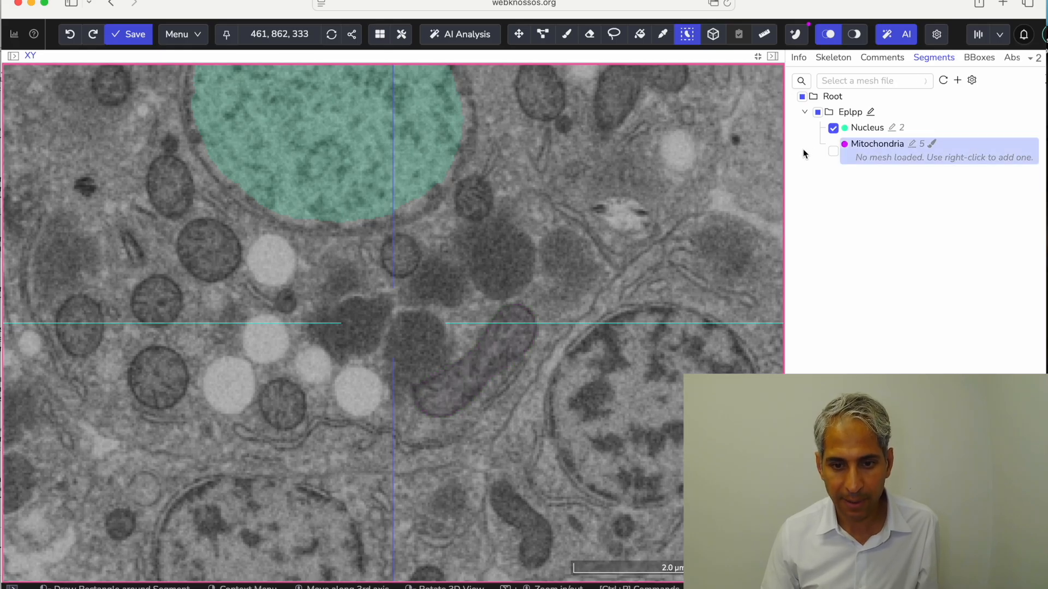
{"action": "left_click", "coordinate": [833, 151]}
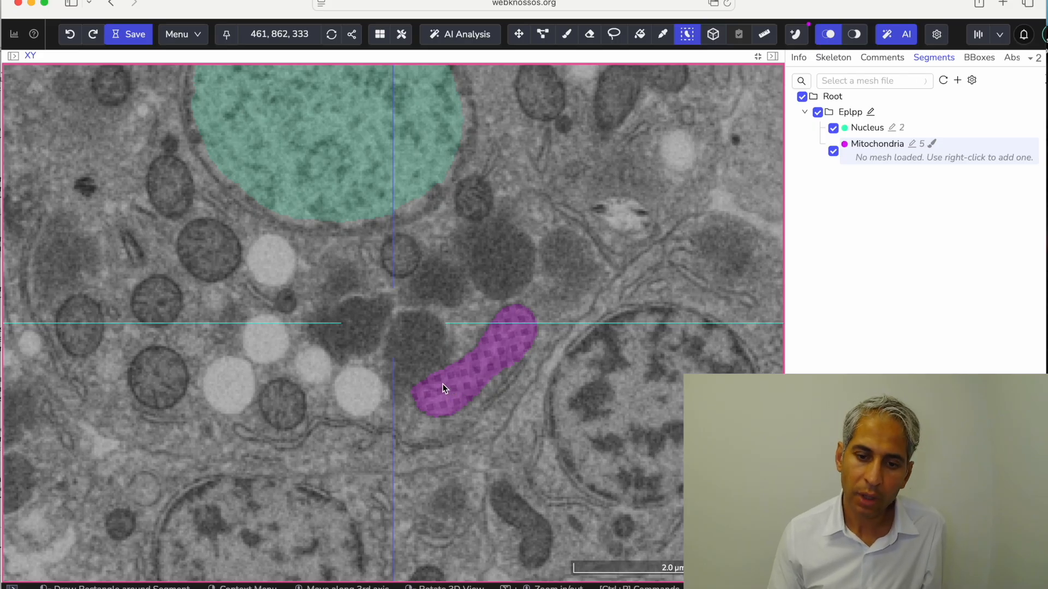
{"action": "scroll", "coordinate": [444, 384], "scroll_direction": "down", "scroll_amount": 15}
{"action": "scroll", "coordinate": [443, 384], "scroll_direction": "up", "scroll_amount": 17}
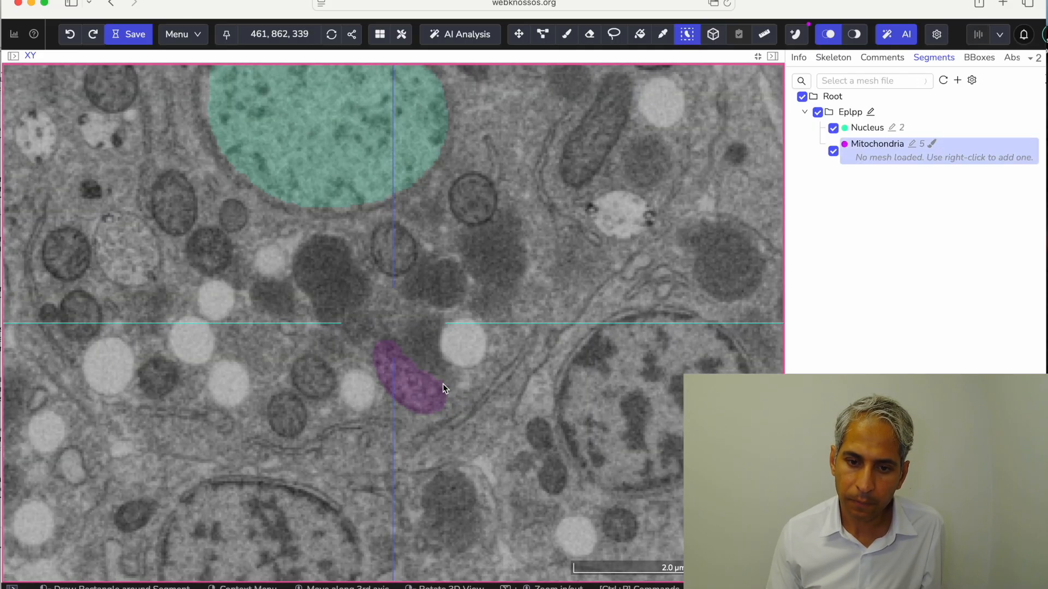
Step: Add the mitochondrion's outline on slice 335 to the Mitochondria segment with AI Quick Select
{"action": "scroll", "coordinate": [443, 384], "scroll_direction": "down", "scroll_amount": 4}
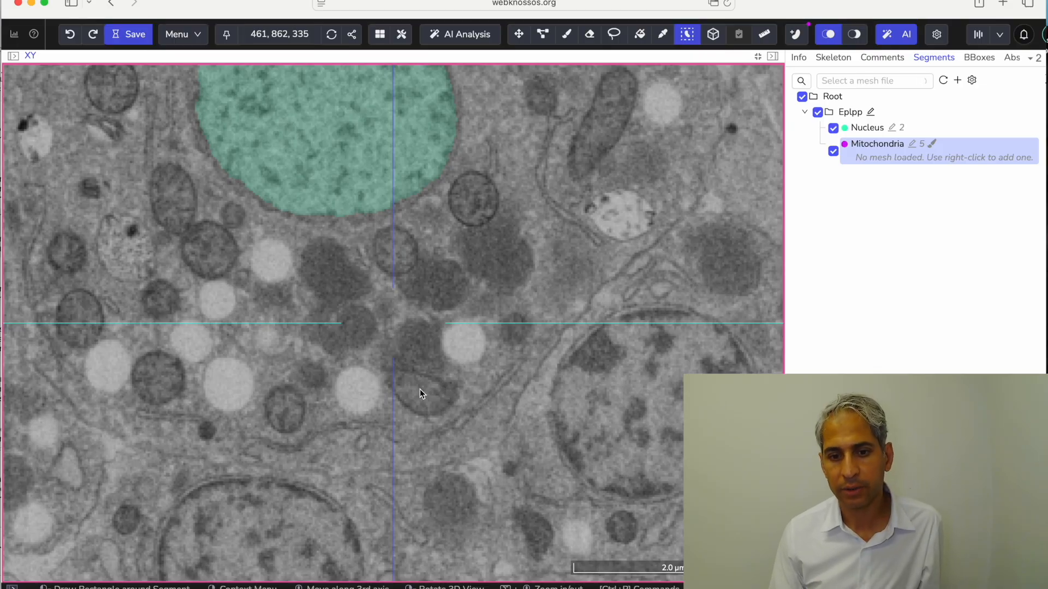
{"action": "left_click", "coordinate": [420, 388]}
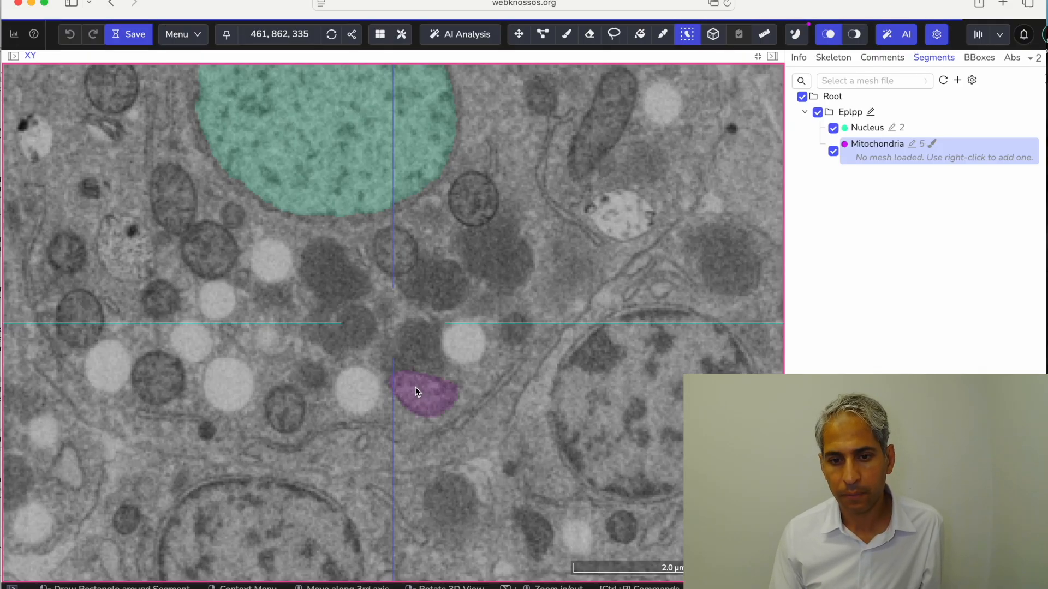
{"action": "scroll", "coordinate": [415, 386], "scroll_direction": "up", "scroll_amount": 3}
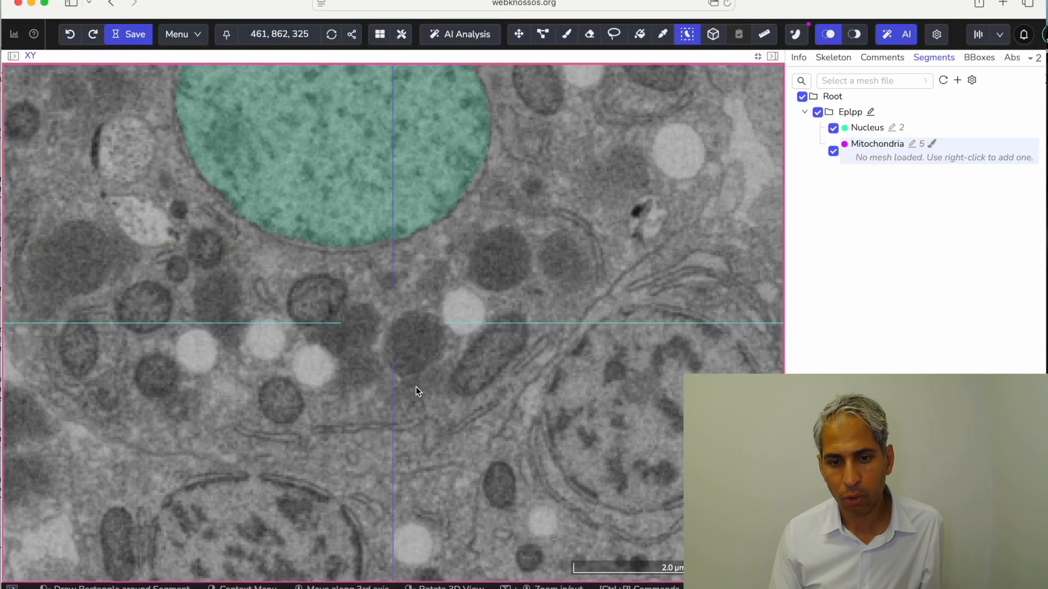
Step: Label both the long lower part and the round upper part of the mitochondrion on slice 344 with AI Quick Select
{"action": "scroll", "coordinate": [415, 386], "scroll_direction": "down", "scroll_amount": 7}
{"action": "scroll", "coordinate": [416, 386], "scroll_direction": "down", "scroll_amount": 8}
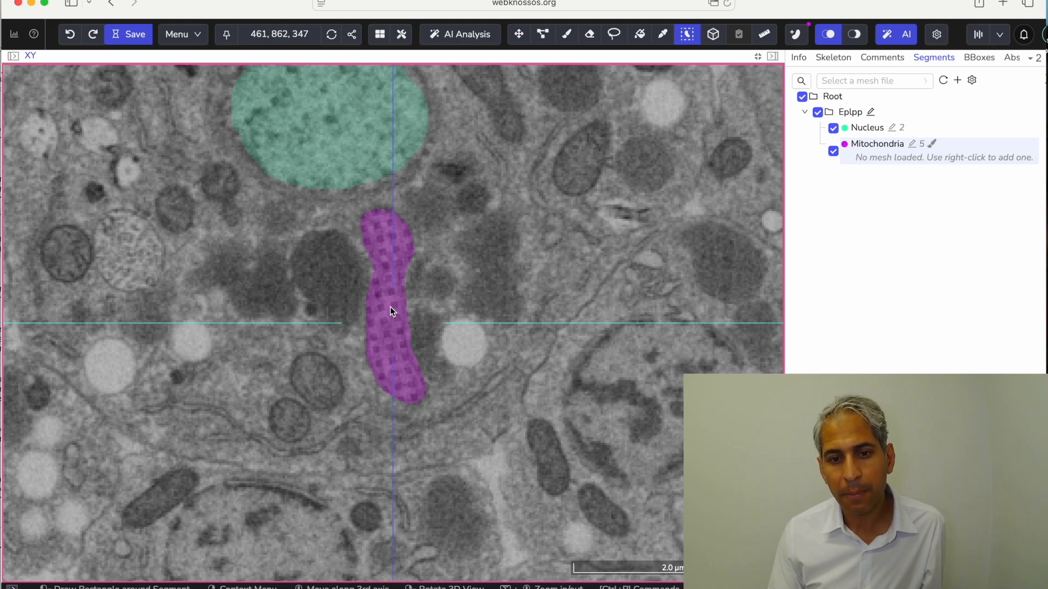
{"action": "scroll", "coordinate": [391, 308], "scroll_direction": "up", "scroll_amount": 3}
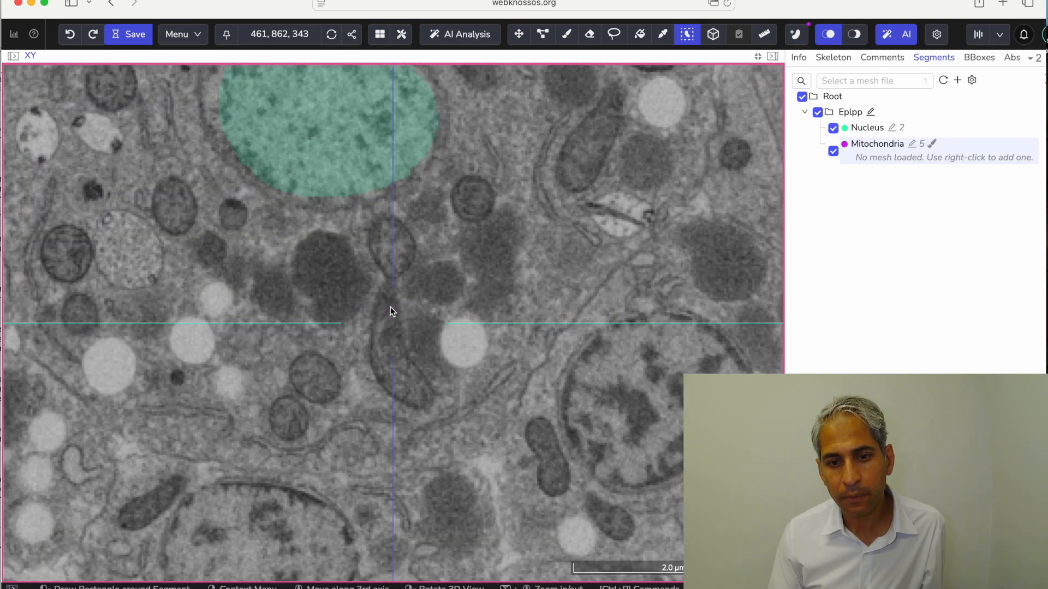
{"action": "left_click", "coordinate": [388, 363]}
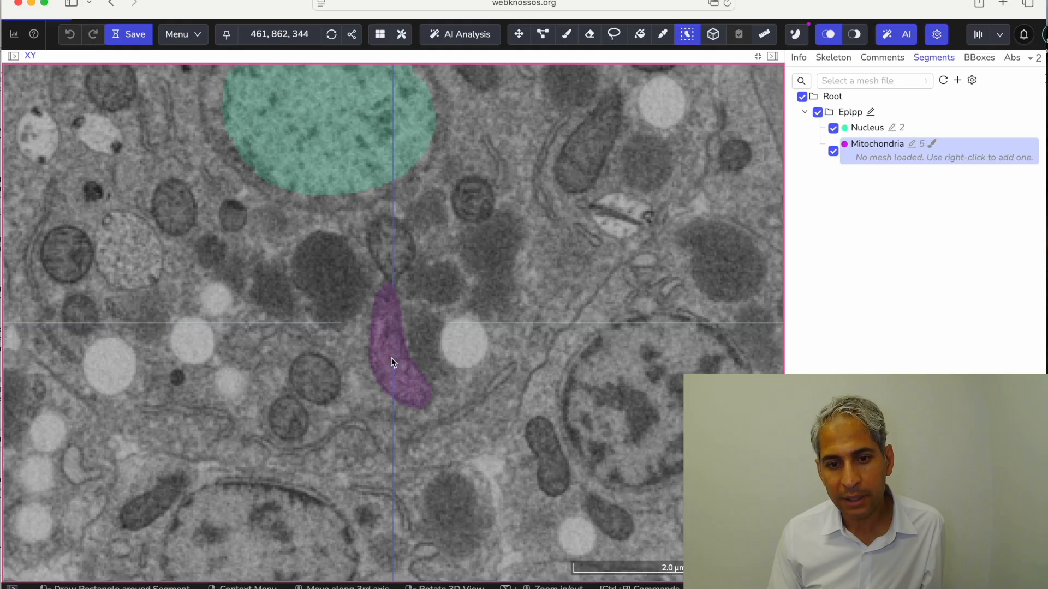
{"action": "left_click", "coordinate": [405, 253]}
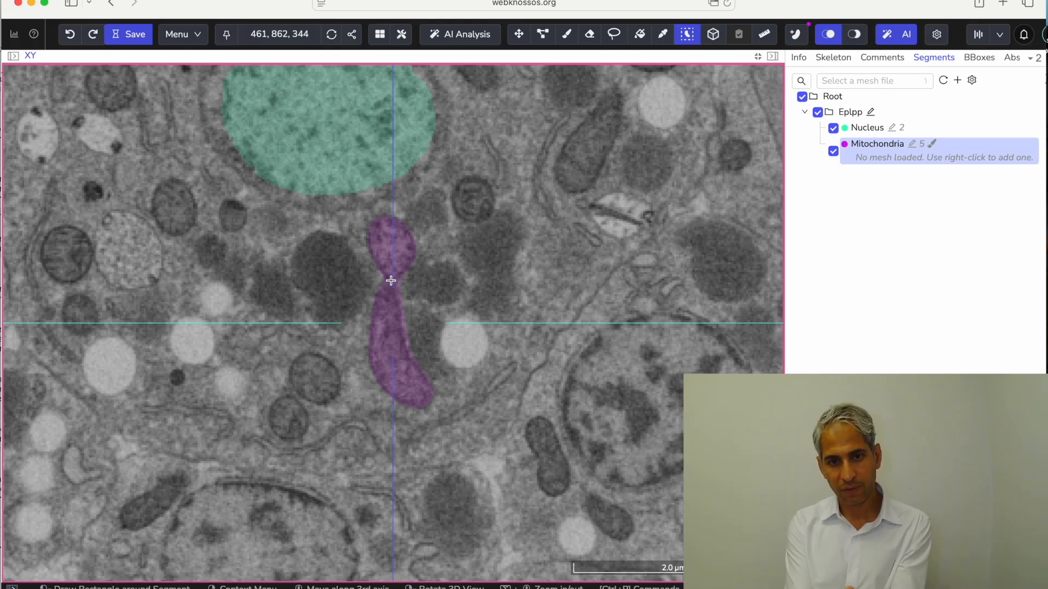
Step: Check the labels back to slice 331, and add both parts of the mitochondrion on slice 343 to the Mitochondria segment
{"action": "scroll", "coordinate": [391, 280], "scroll_direction": "up", "scroll_amount": 13}
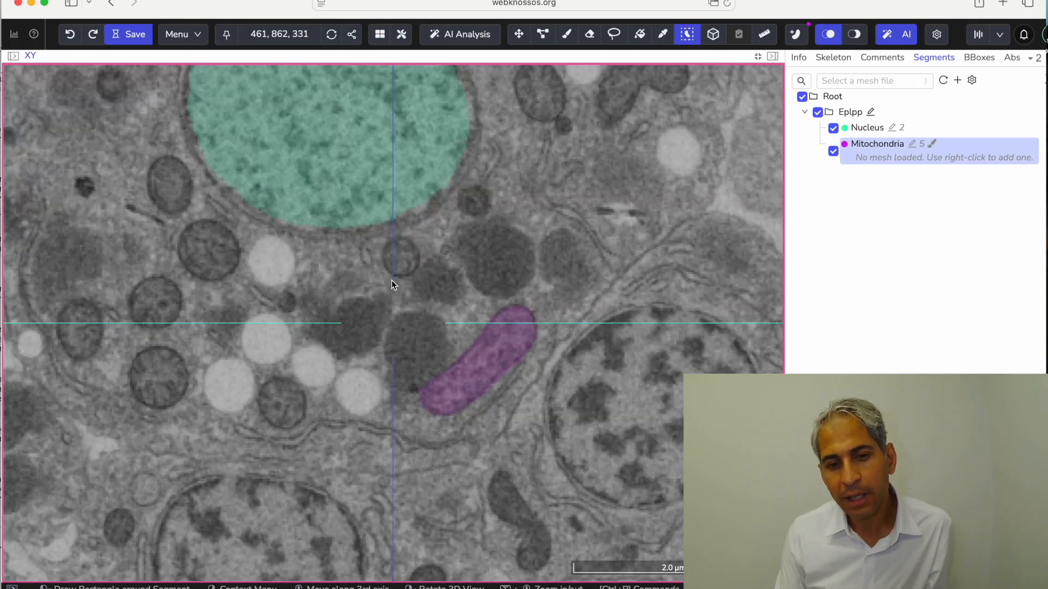
{"action": "scroll", "coordinate": [392, 282], "scroll_direction": "down", "scroll_amount": 12}
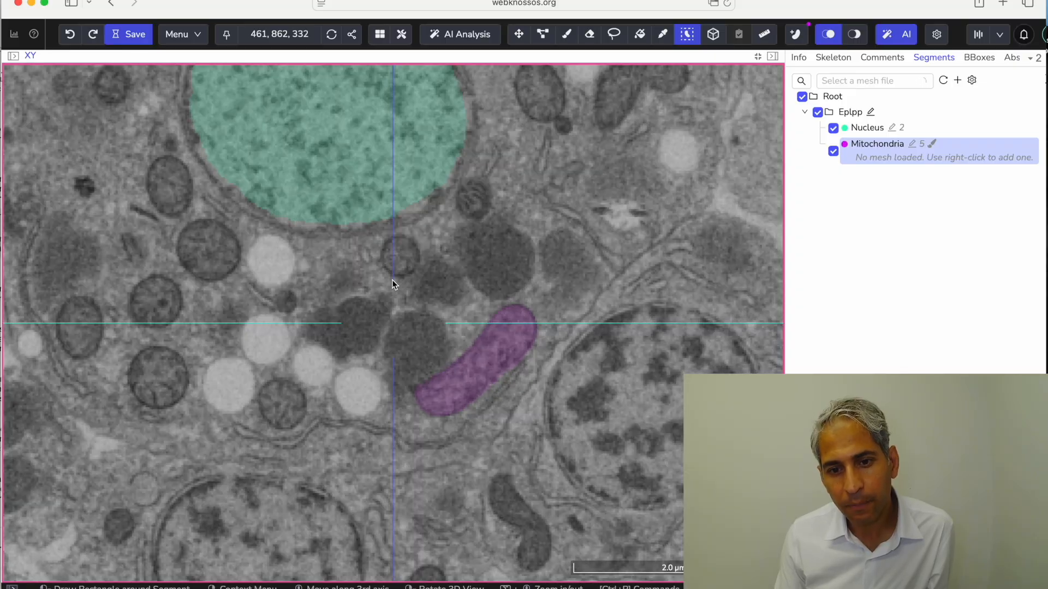
{"action": "left_click", "coordinate": [397, 358]}
{"action": "left_click", "coordinate": [397, 251]}
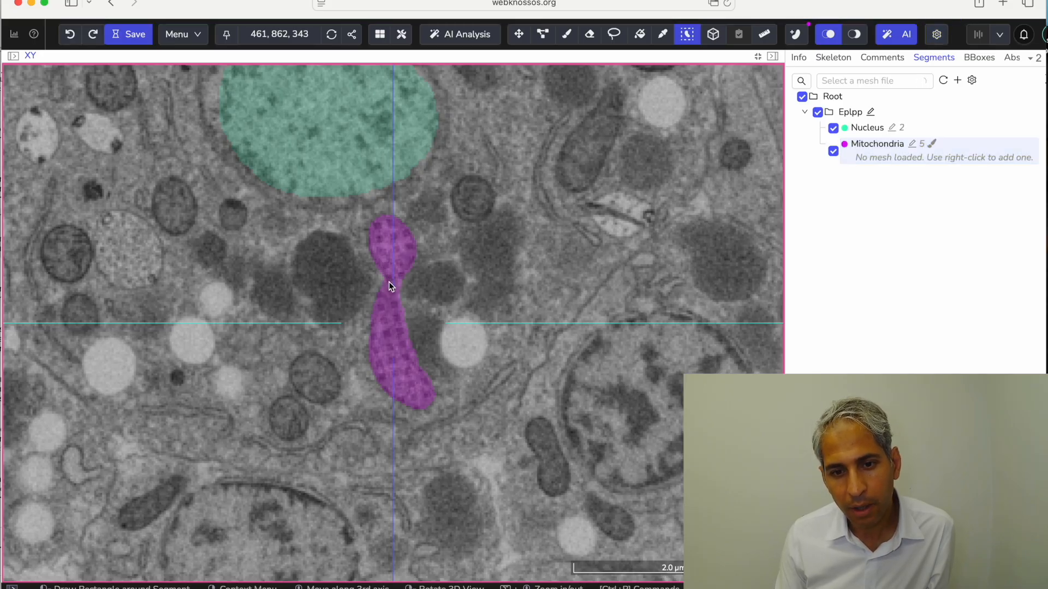
Step: Add the upper and lower mitochondrion profiles on slices 353 and 352 to the Mitochondria segment with AI Quick Select
{"action": "scroll", "coordinate": [391, 282], "scroll_direction": "down", "scroll_amount": 10}
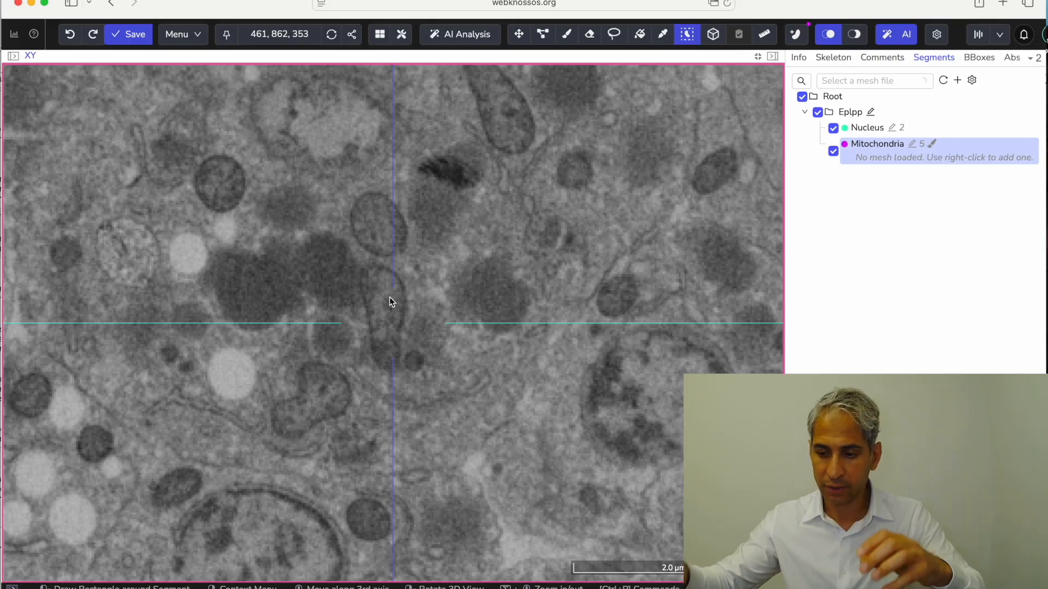
{"action": "left_click", "coordinate": [384, 293]}
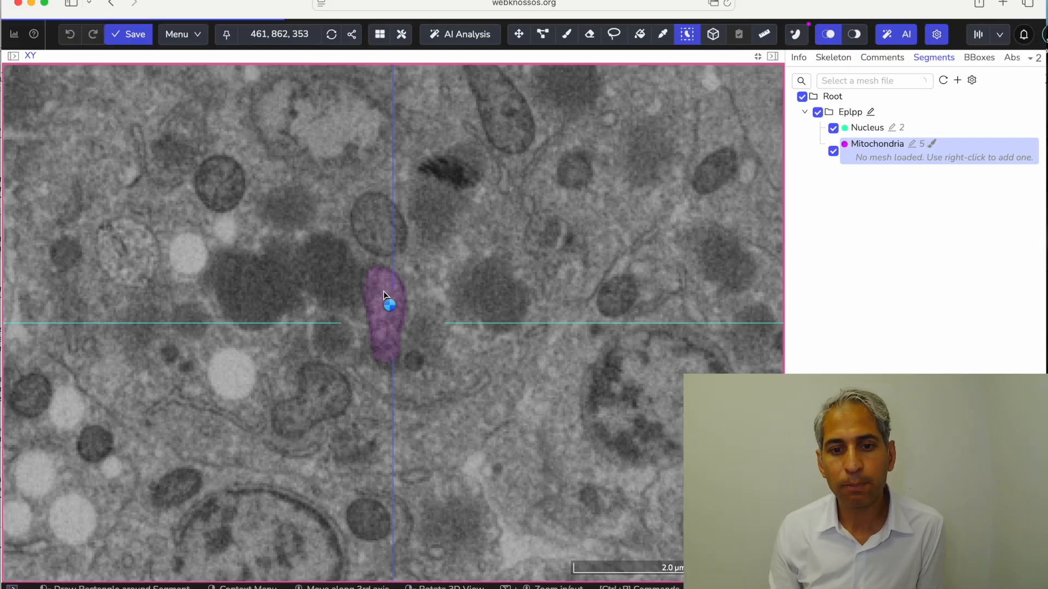
{"action": "left_click", "coordinate": [383, 231]}
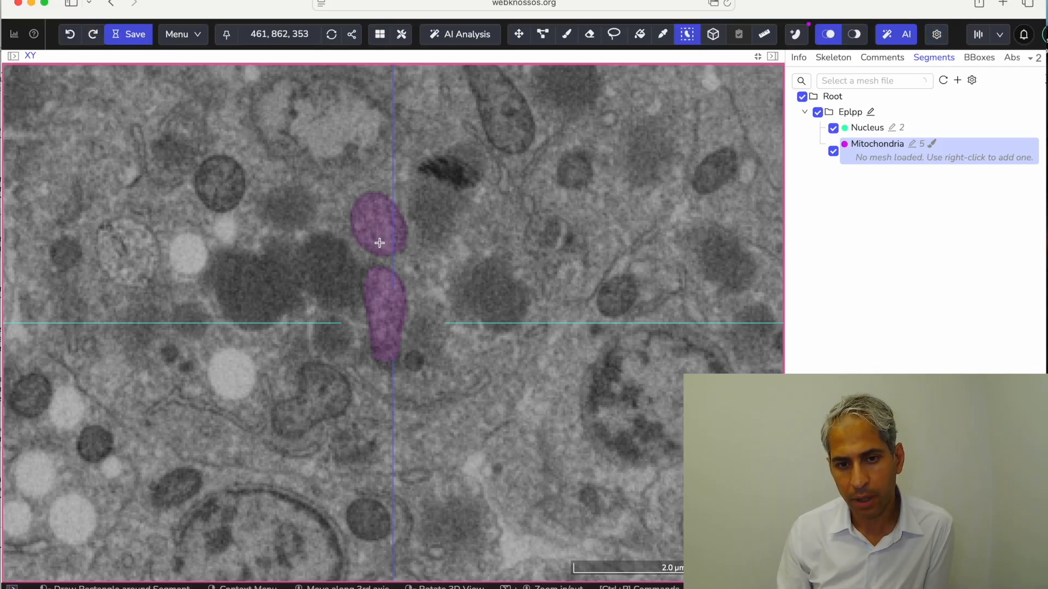
{"action": "scroll", "coordinate": [379, 243], "scroll_direction": "down", "scroll_amount": 10}
{"action": "scroll", "coordinate": [379, 243], "scroll_direction": "up", "scroll_amount": 9}
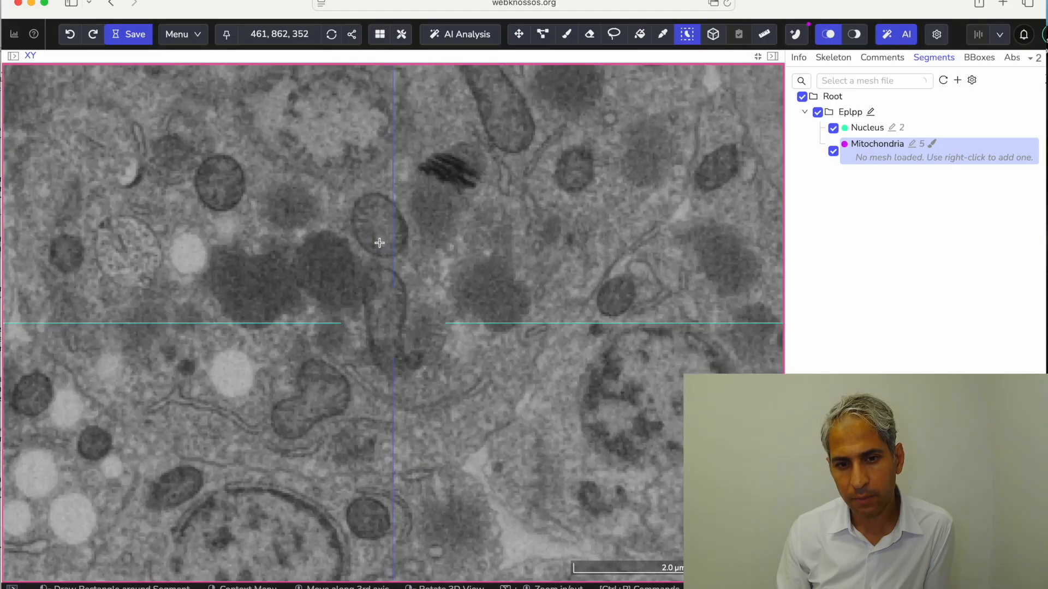
{"action": "left_click", "coordinate": [381, 239]}
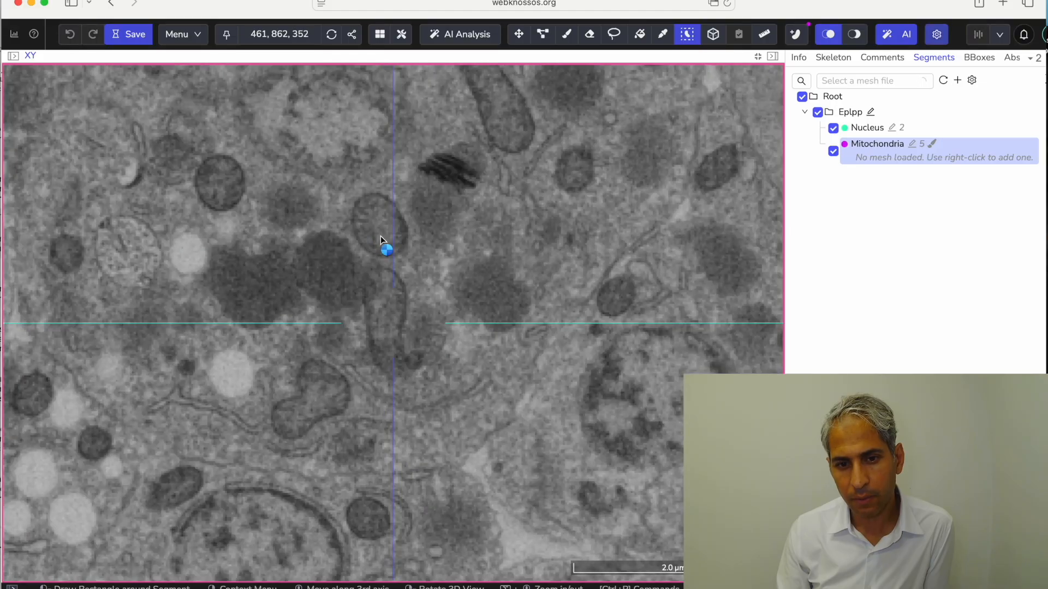
{"action": "left_click", "coordinate": [382, 313]}
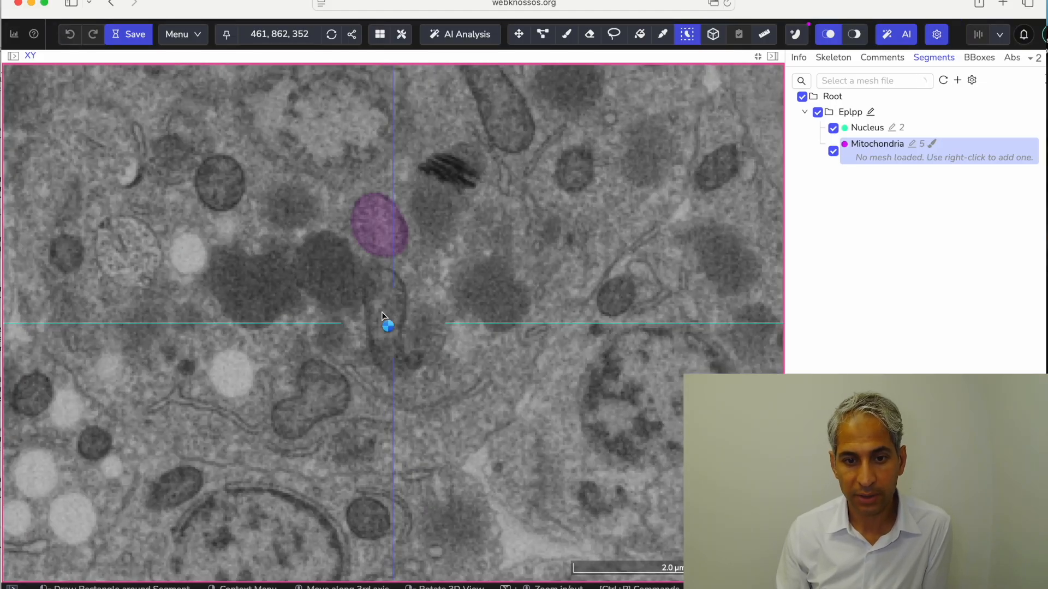
Step: Label the two adjacent mitochondrion profiles on slices 359 and 355 with AI Quick Select
{"action": "scroll", "coordinate": [382, 315], "scroll_direction": "down", "scroll_amount": 7}
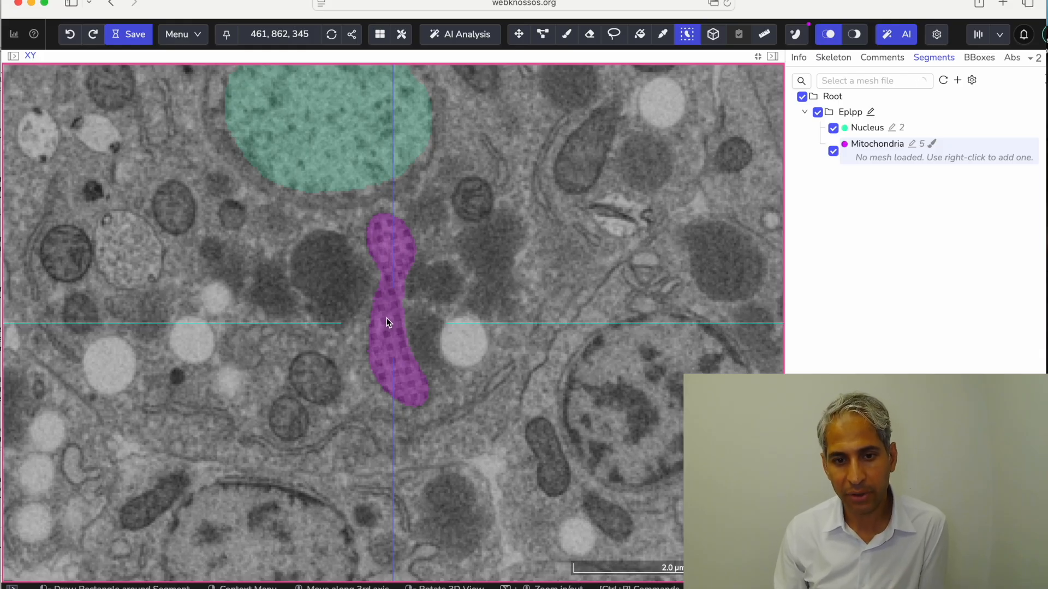
{"action": "scroll", "coordinate": [386, 322], "scroll_direction": "up", "scroll_amount": 18}
{"action": "scroll", "coordinate": [386, 321], "scroll_direction": "down", "scroll_amount": 4}
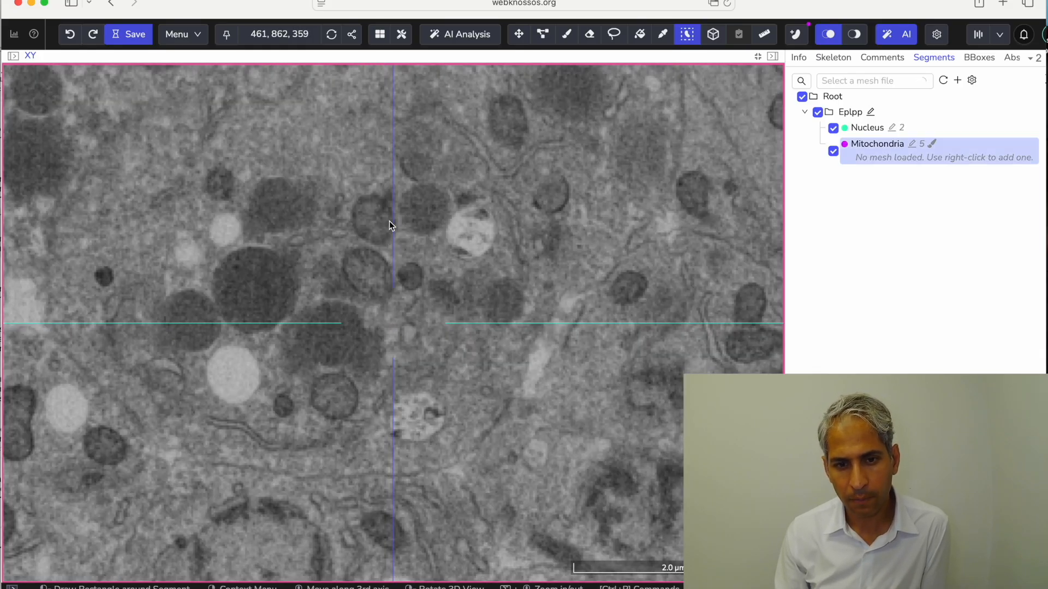
{"action": "left_click", "coordinate": [374, 228]}
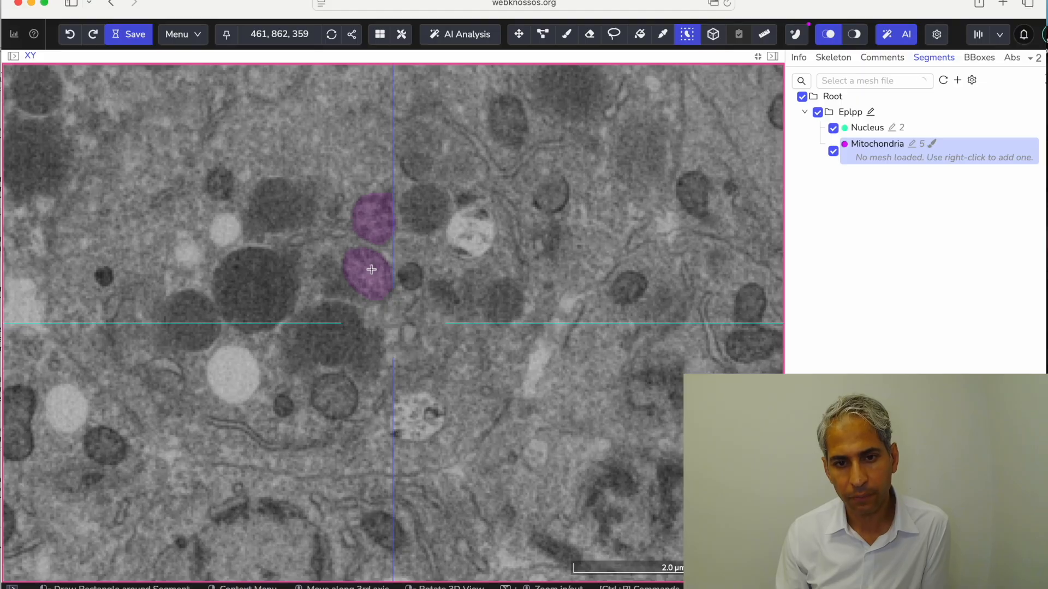
{"action": "scroll", "coordinate": [371, 269], "scroll_direction": "down", "scroll_amount": 12}
{"action": "scroll", "coordinate": [371, 269], "scroll_direction": "up", "scroll_amount": 8}
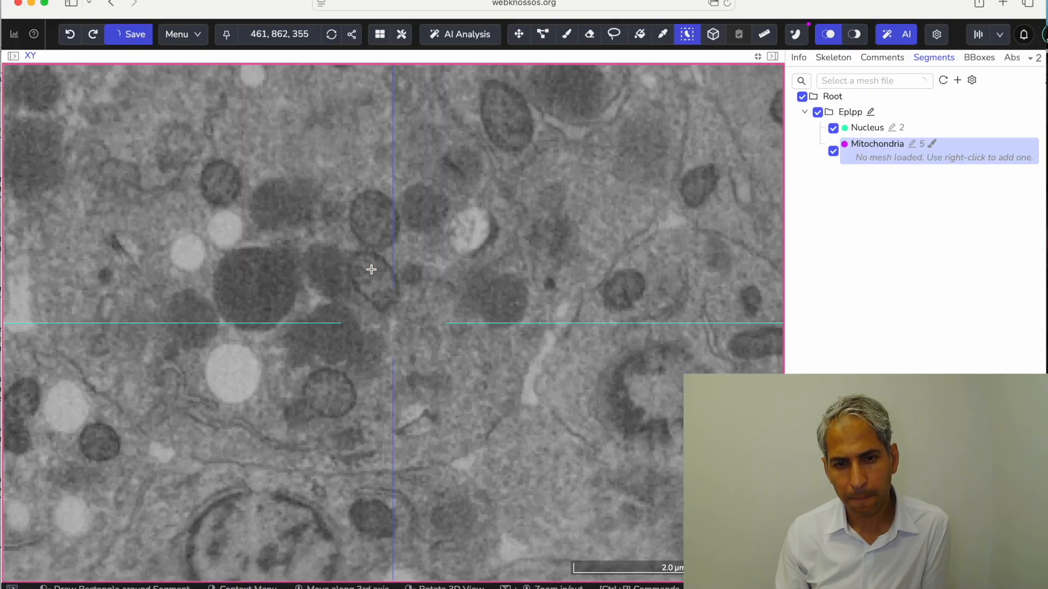
{"action": "left_click", "coordinate": [375, 273]}
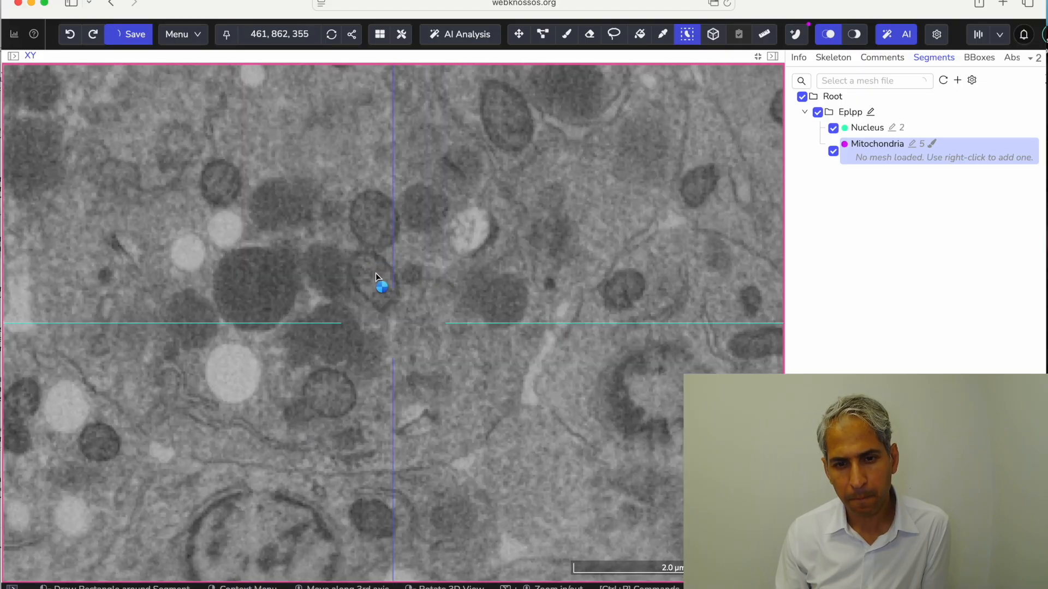
{"action": "left_click", "coordinate": [378, 217]}
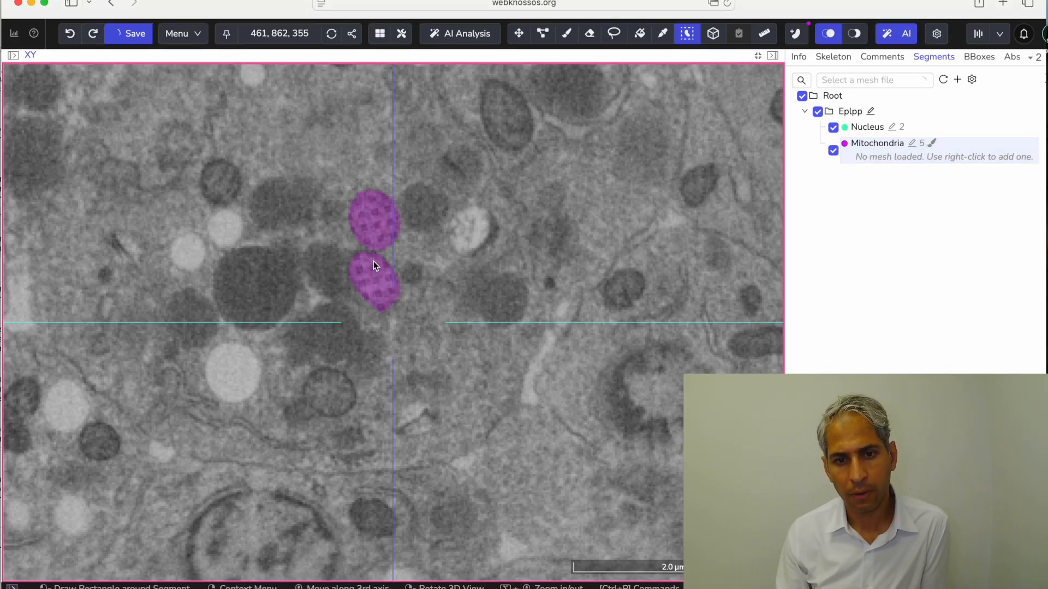
Step: Add both mitochondrion profiles on slice 358 and the round profile below the nucleus on slice 340 to the Mitochondria segment
{"action": "scroll", "coordinate": [374, 260], "scroll_direction": "down", "scroll_amount": 3}
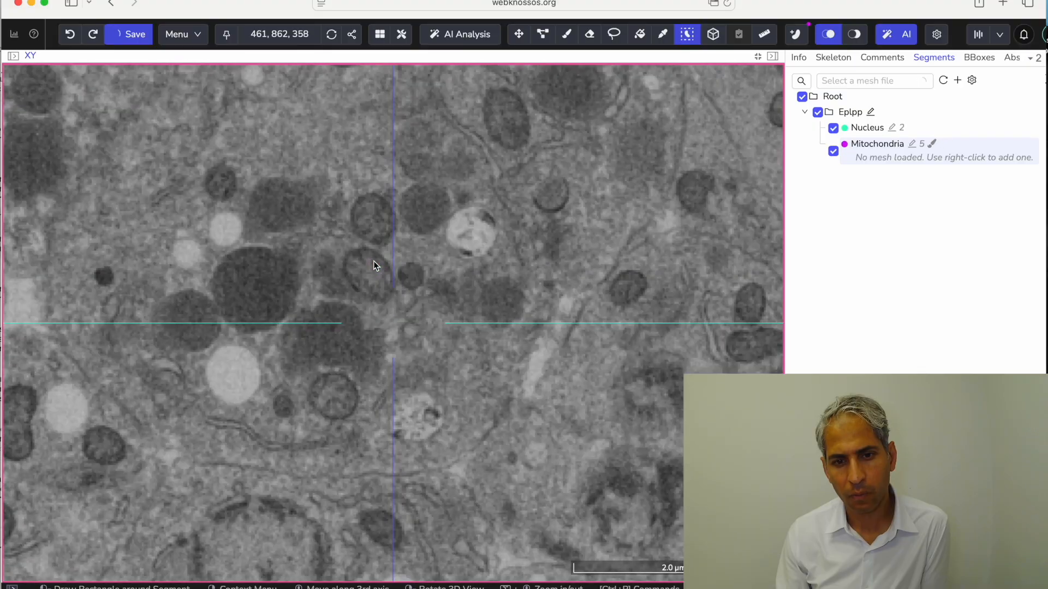
{"action": "left_click", "coordinate": [375, 227]}
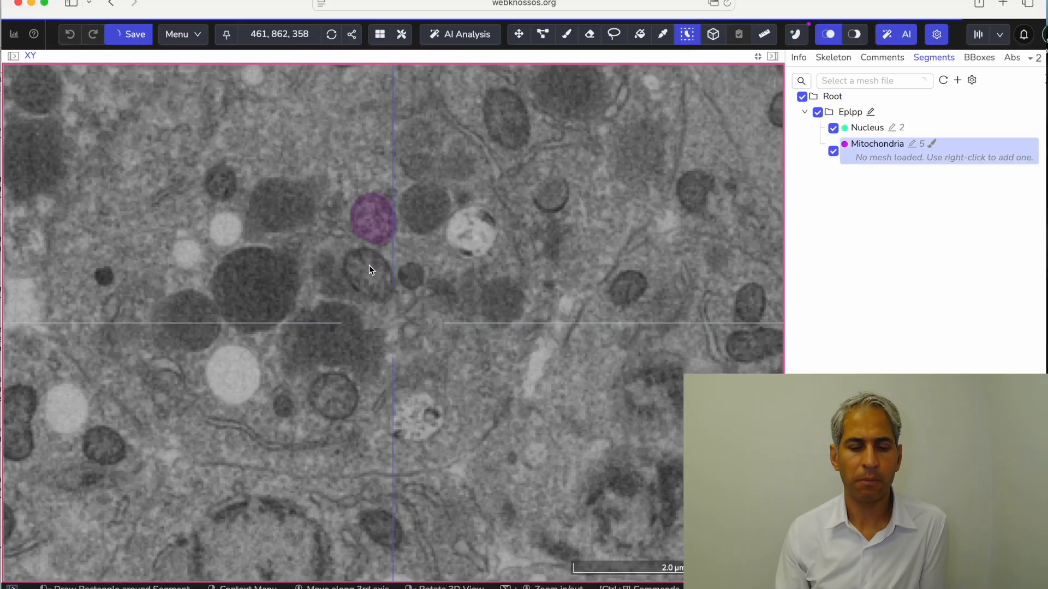
{"action": "left_click", "coordinate": [373, 273]}
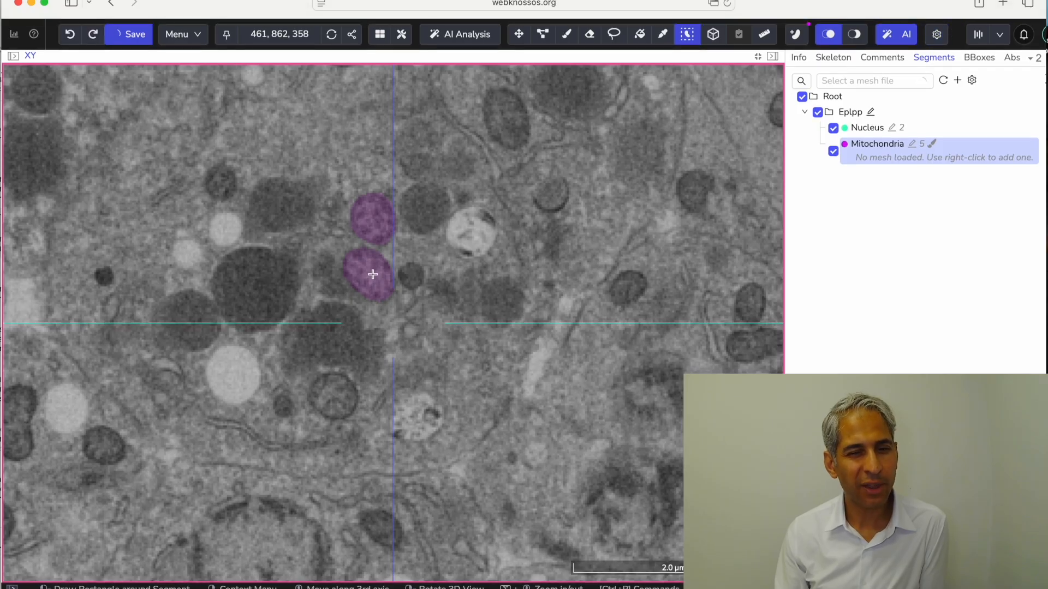
{"action": "scroll", "coordinate": [374, 274], "scroll_direction": "up", "scroll_amount": 9}
{"action": "scroll", "coordinate": [374, 274], "scroll_direction": "up", "scroll_amount": 9}
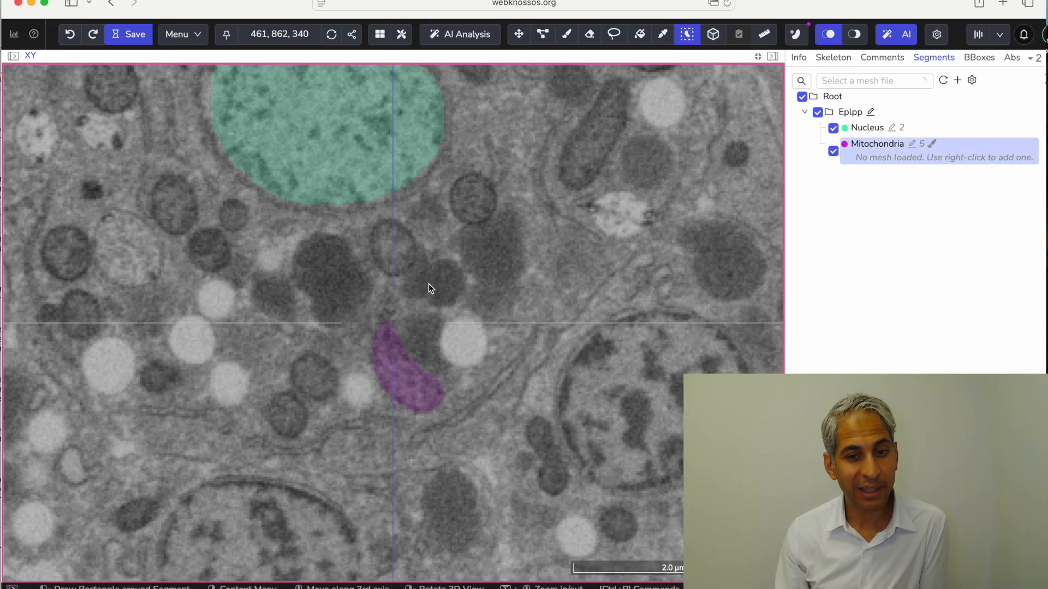
{"action": "left_click", "coordinate": [402, 251]}
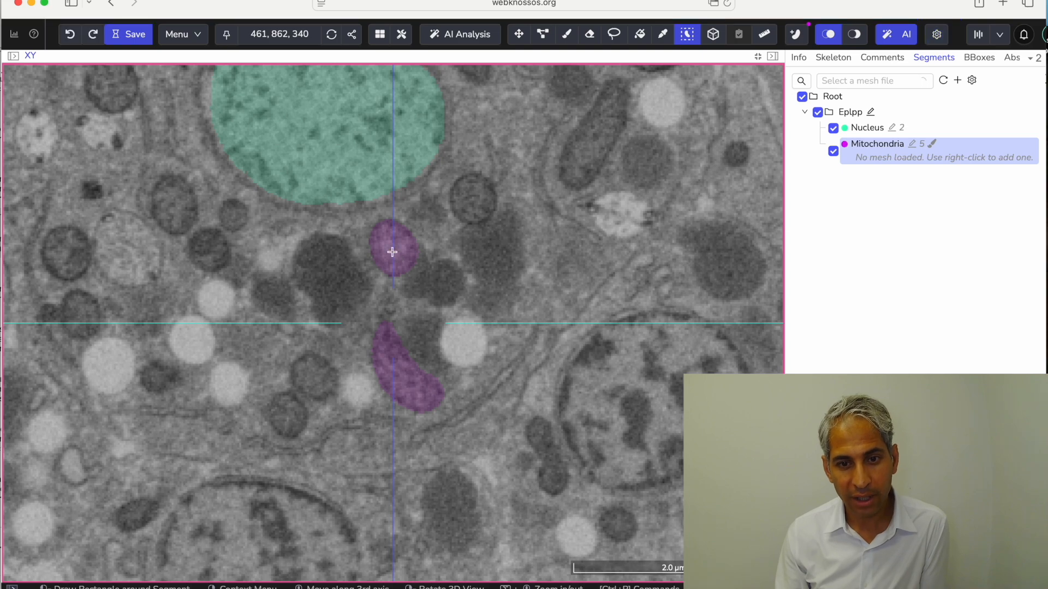
Step: Locate the unlabeled slices between 340 and 355, and label the whole mitochondrion on slices 346 and 348 with AI Quick Select
{"action": "scroll", "coordinate": [392, 252], "scroll_direction": "down", "scroll_amount": 6}
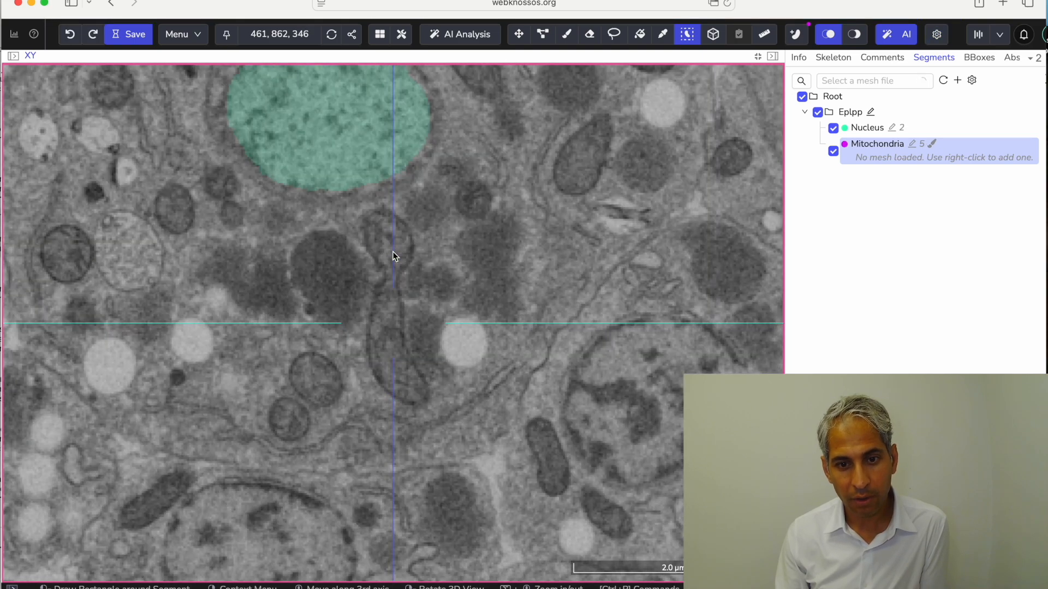
{"action": "scroll", "coordinate": [392, 251], "scroll_direction": "down", "scroll_amount": 1}
{"action": "scroll", "coordinate": [394, 260], "scroll_direction": "up", "scroll_amount": 3}
{"action": "scroll", "coordinate": [394, 260], "scroll_direction": "down", "scroll_amount": 3}
{"action": "scroll", "coordinate": [394, 260], "scroll_direction": "up", "scroll_amount": 2}
{"action": "scroll", "coordinate": [394, 261], "scroll_direction": "down", "scroll_amount": 10}
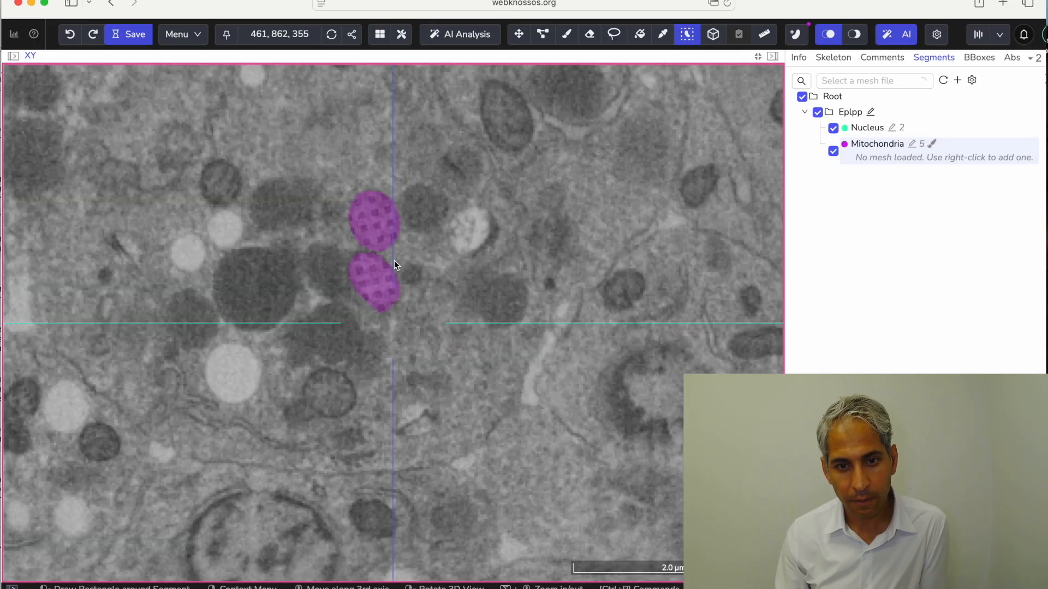
{"action": "scroll", "coordinate": [394, 260], "scroll_direction": "up", "scroll_amount": 9}
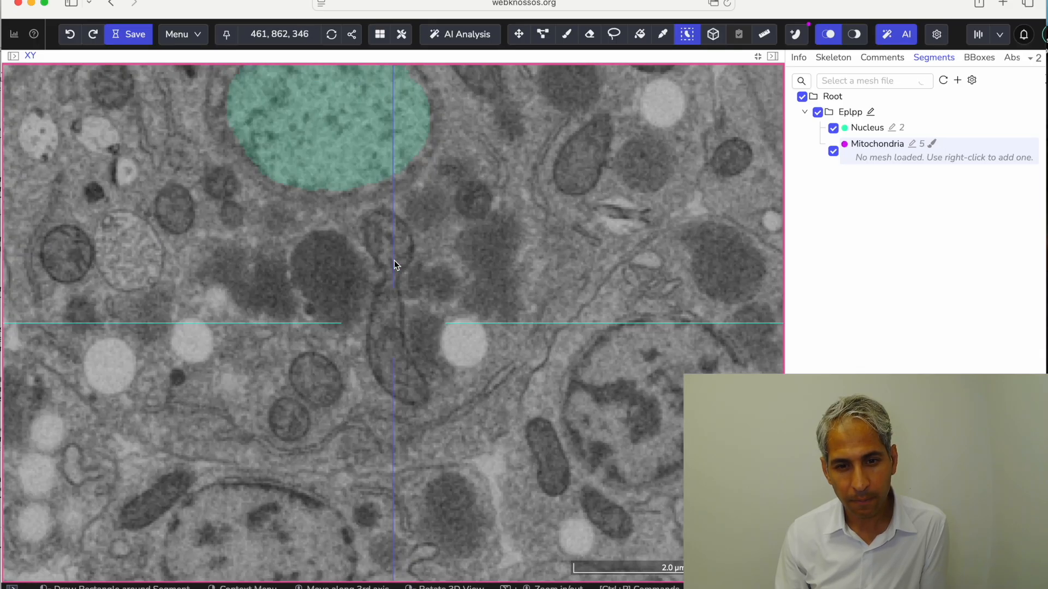
{"action": "left_click", "coordinate": [391, 334]}
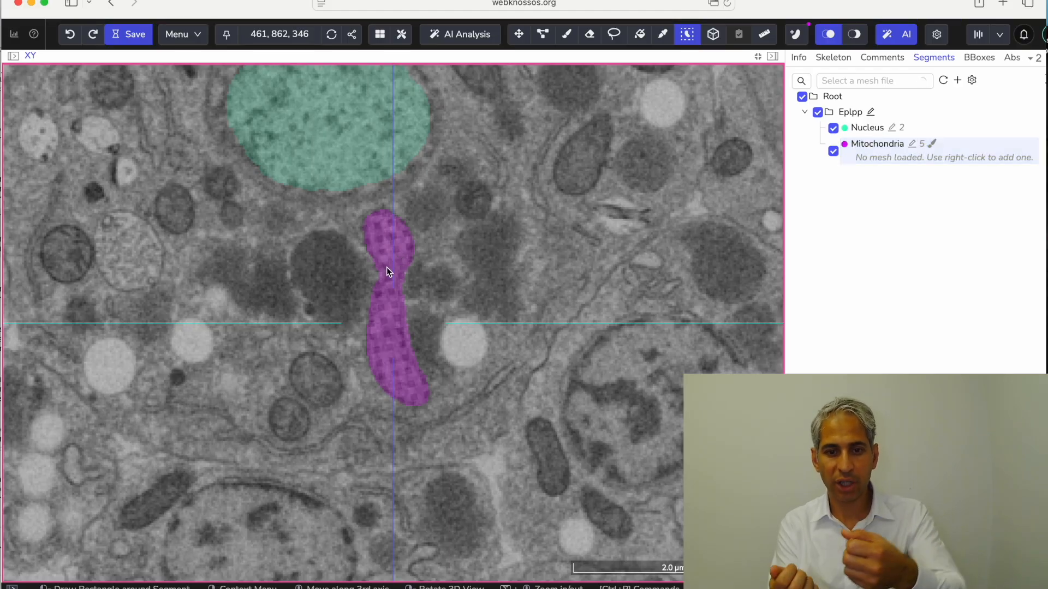
{"action": "scroll", "coordinate": [386, 267], "scroll_direction": "down", "scroll_amount": 2}
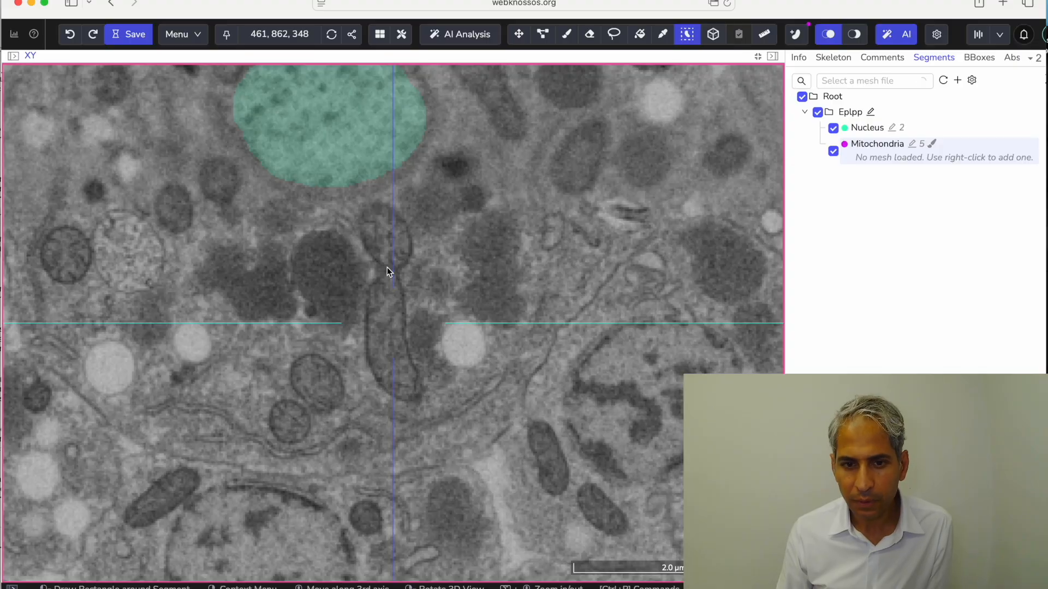
{"action": "left_click", "coordinate": [387, 304]}
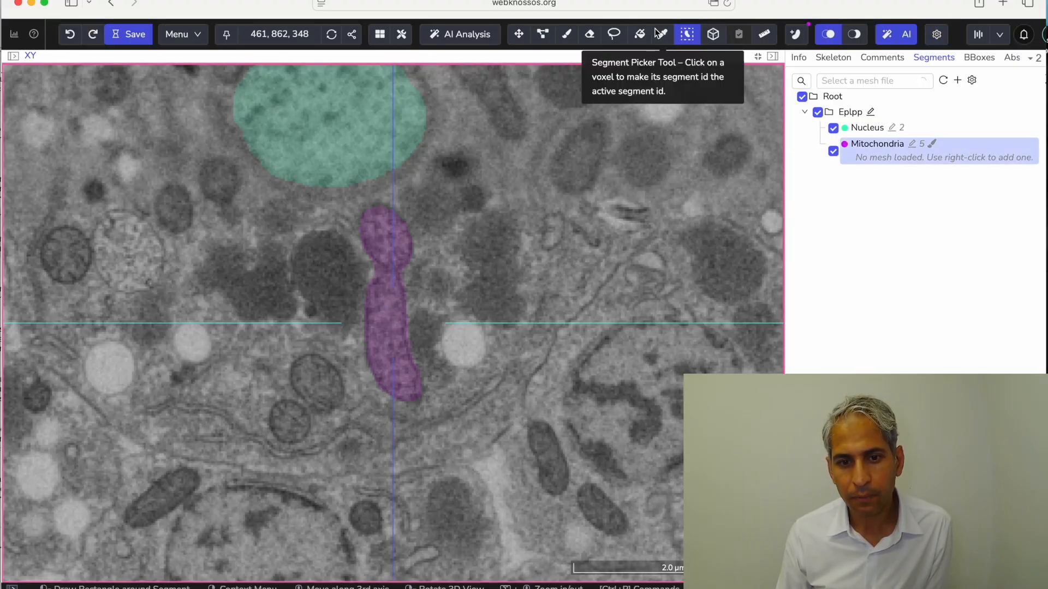
Step: Erase the excess label beside the mitochondrion's narrow neck on slice 348 with a small eraser brush
{"action": "left_click", "coordinate": [597, 40]}
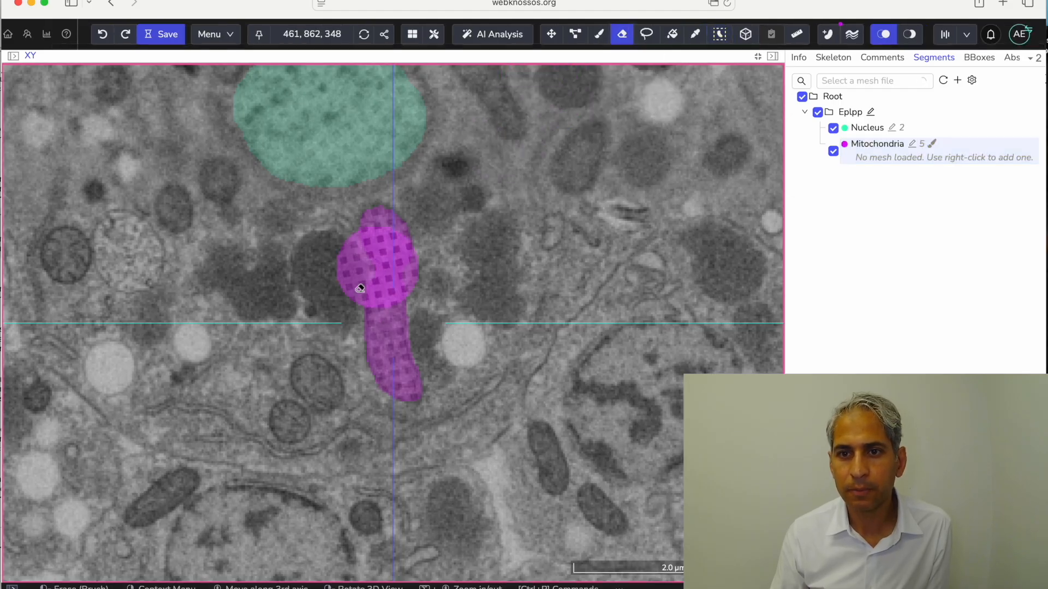
{"action": "scroll", "coordinate": [318, 271], "scroll_direction": "up", "scroll_amount": 6, "text": "shift"}
{"action": "scroll", "coordinate": [317, 271], "scroll_direction": "down", "scroll_amount": 8, "text": "shift"}
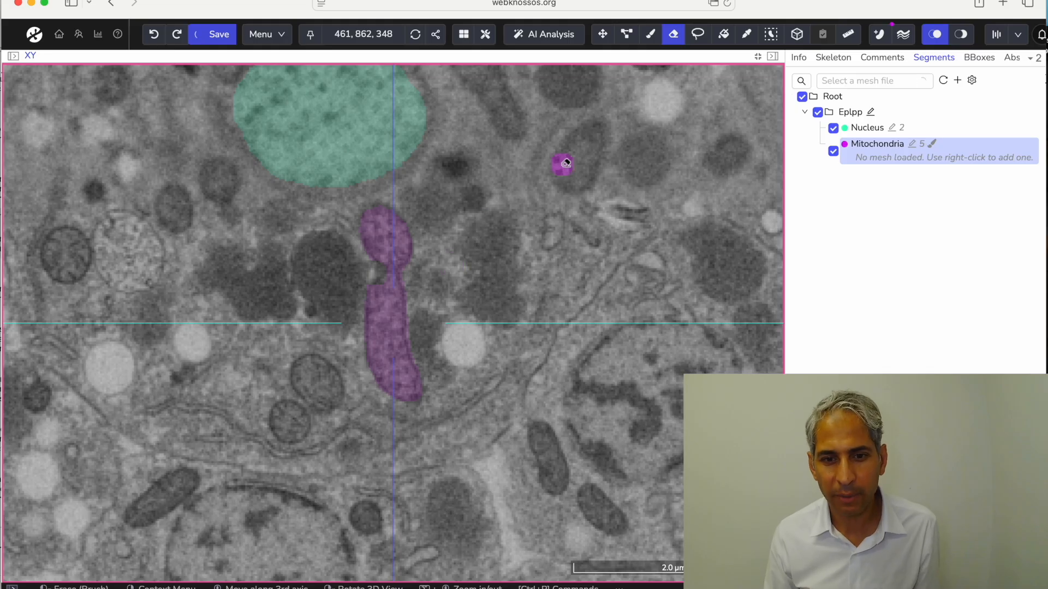
Step: Fill the missing label in the mitochondrion's narrow neck on slice 348 with a small Lasso trace
{"action": "left_click", "coordinate": [697, 34]}
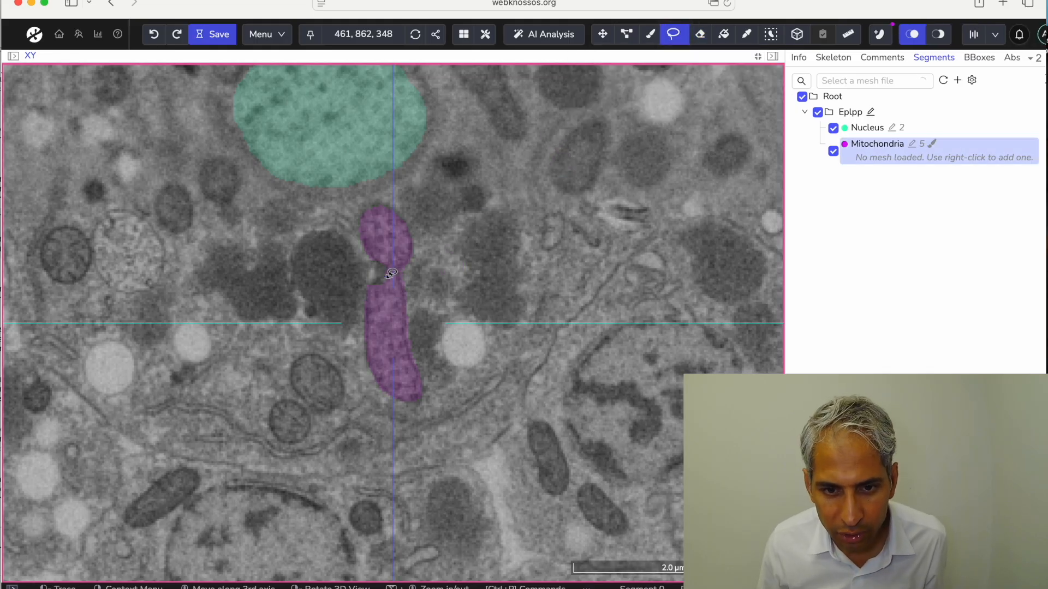
{"action": "mouse_move", "coordinate": [386, 276]}
{"action": "left_mouse_down"}
{"action": "mouse_move", "coordinate": [377, 282]}
{"action": "mouse_move", "coordinate": [395, 286]}
{"action": "mouse_move", "coordinate": [392, 272]}
{"action": "left_mouse_up"}
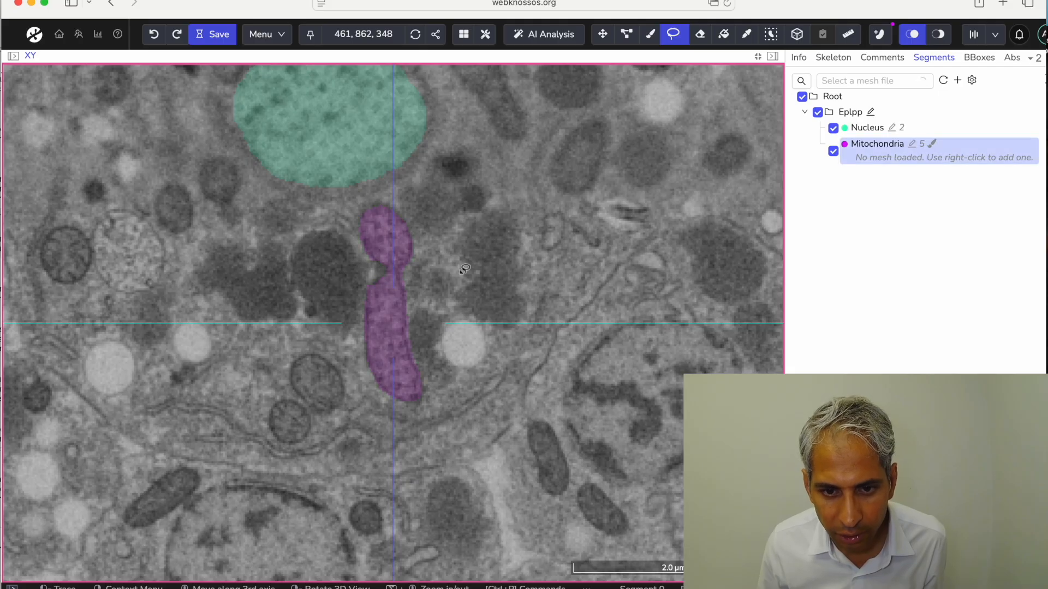
Step: Label the round mitochondrion profile on slice 361 with AI Quick Select
{"action": "left_click", "coordinate": [770, 34]}
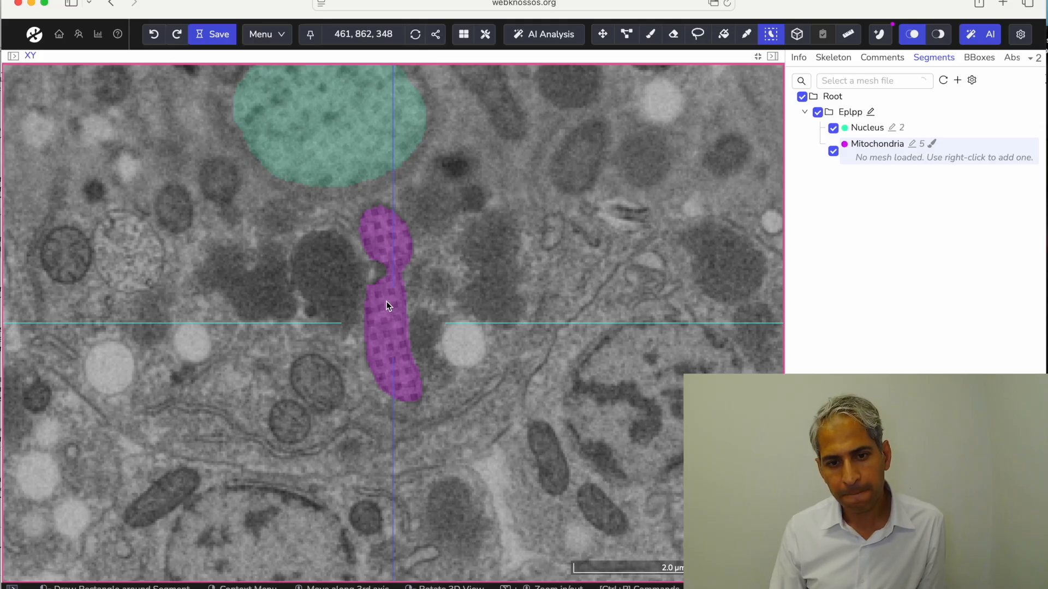
{"action": "scroll", "coordinate": [386, 301], "scroll_direction": "down", "scroll_amount": 13}
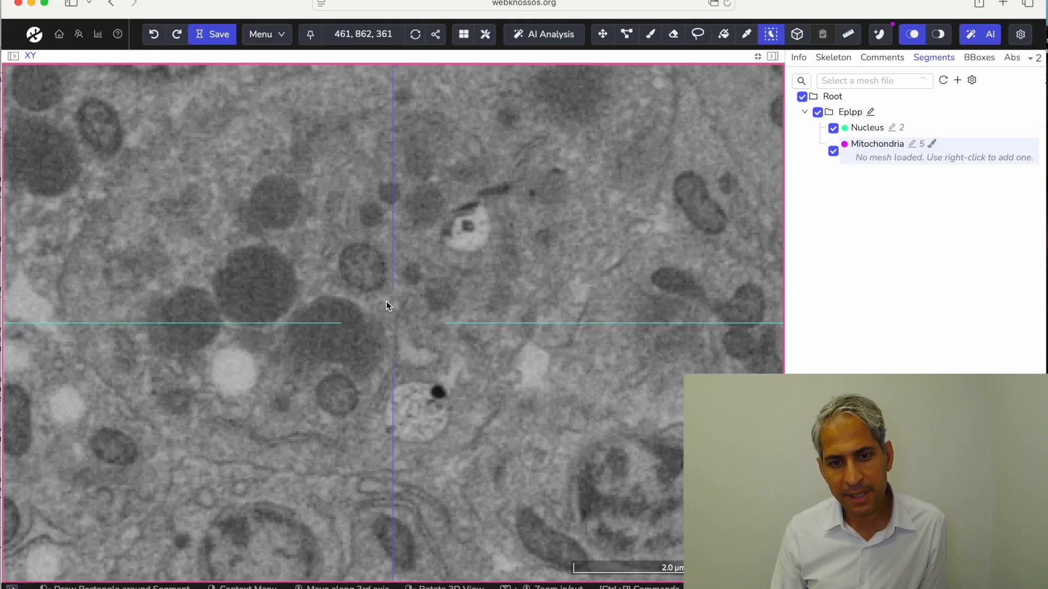
{"action": "left_click", "coordinate": [367, 273]}
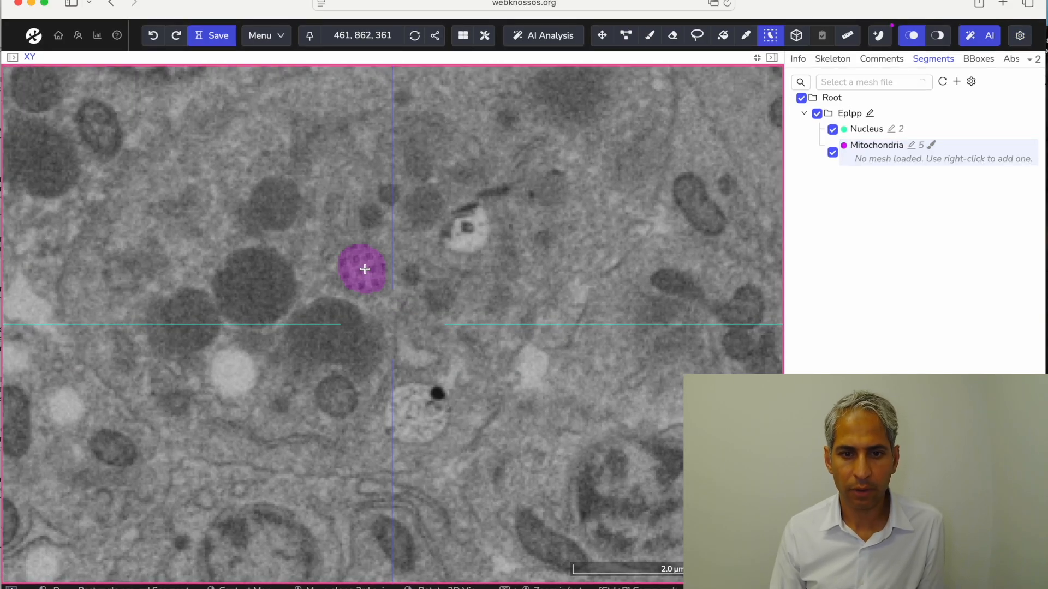
Step: Label both mitochondrion profiles on slice 351 with AI Quick Select and erase the excess at the lower profile's bottom end
{"action": "scroll", "coordinate": [365, 270], "scroll_direction": "up", "scroll_amount": 16}
{"action": "scroll", "coordinate": [365, 269], "scroll_direction": "down", "scroll_amount": 6}
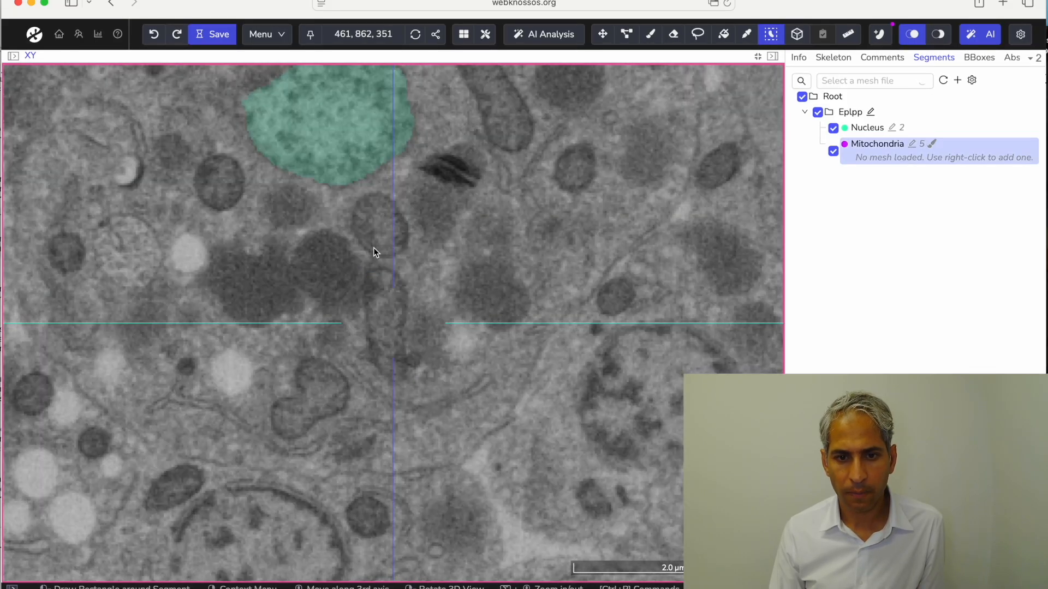
{"action": "left_click", "coordinate": [379, 235]}
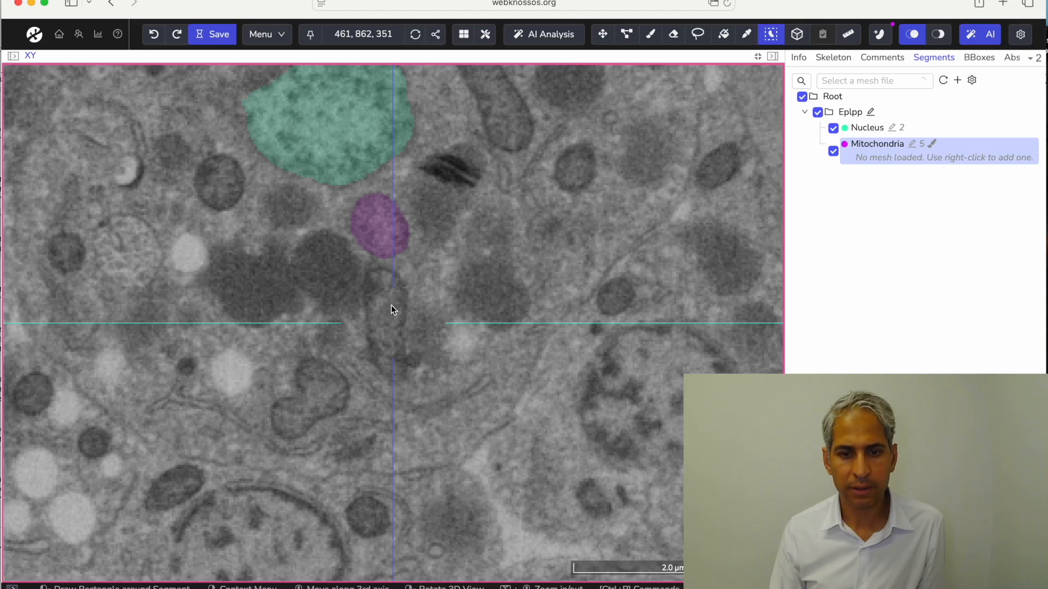
{"action": "left_click", "coordinate": [386, 315]}
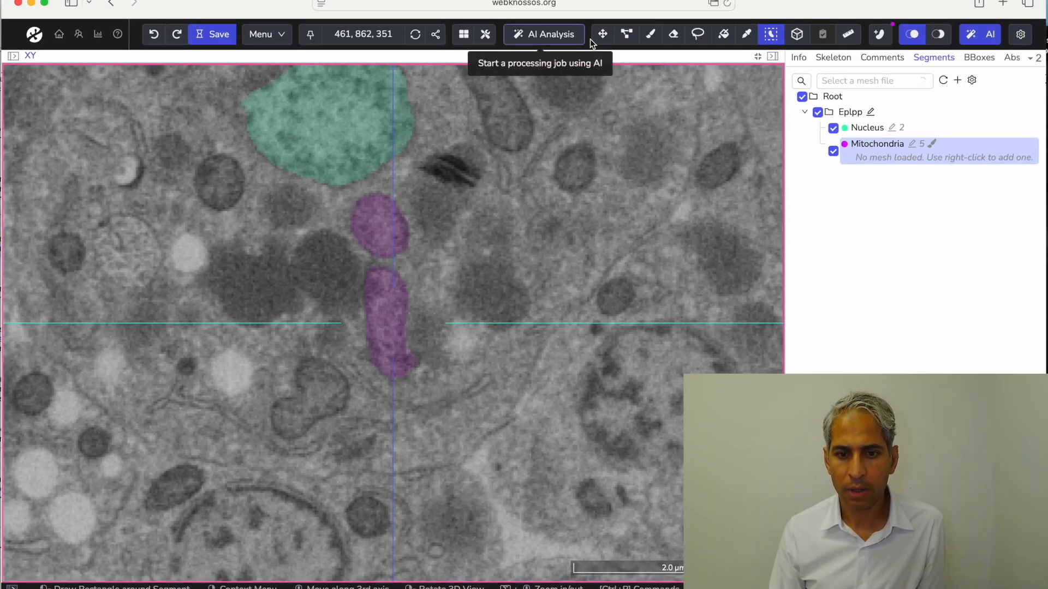
{"action": "left_click", "coordinate": [671, 35]}
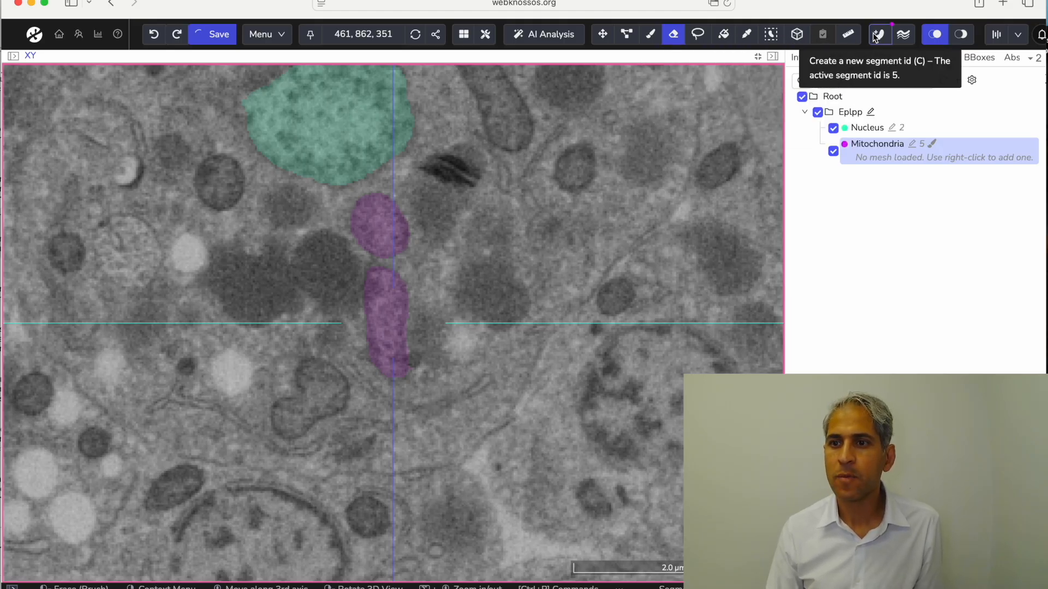
Step: Label the round mitochondrion profile on slice 364 with AI Quick Select
{"action": "left_click", "coordinate": [771, 35]}
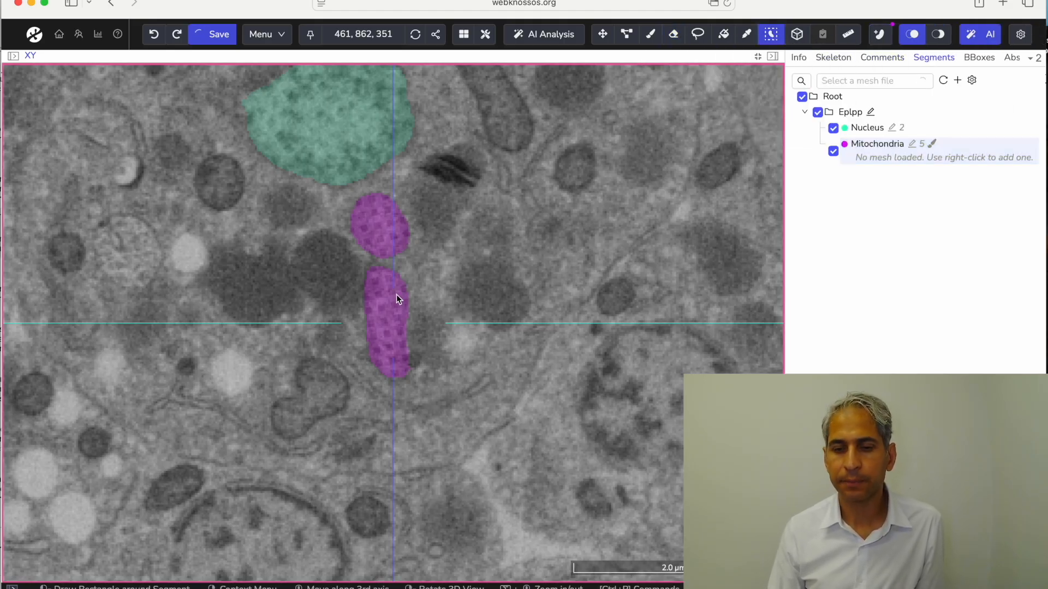
{"action": "scroll", "coordinate": [396, 294], "scroll_direction": "down", "scroll_amount": 7}
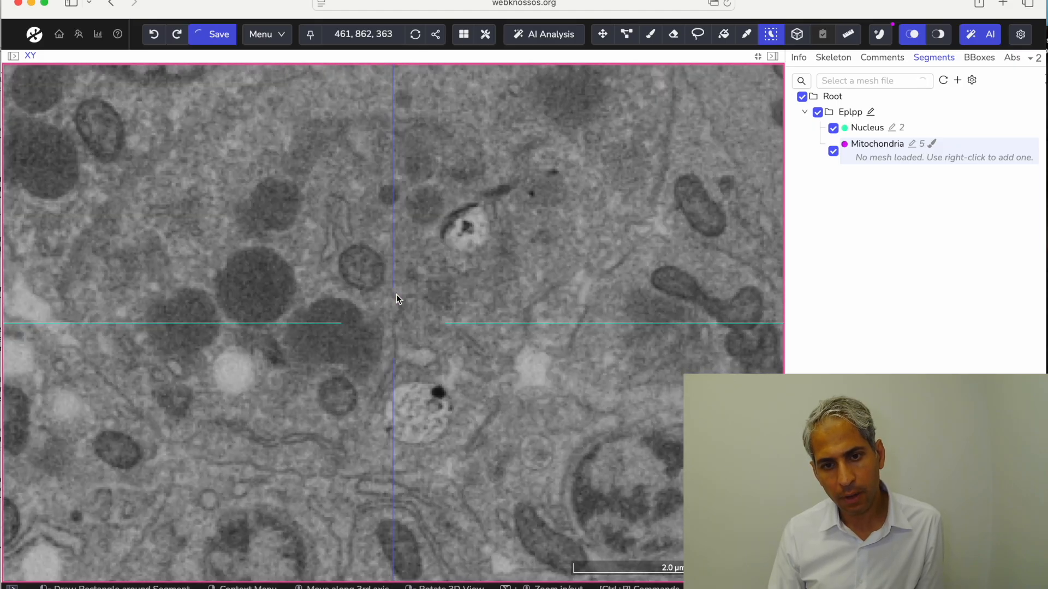
{"action": "scroll", "coordinate": [394, 293], "scroll_direction": "down", "scroll_amount": 6}
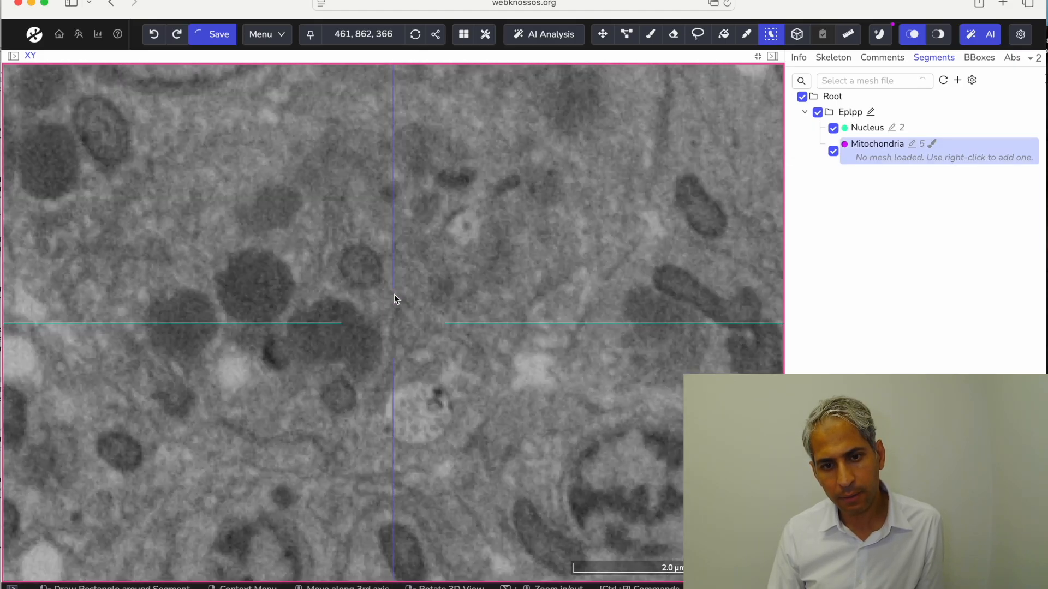
{"action": "left_click", "coordinate": [371, 266]}
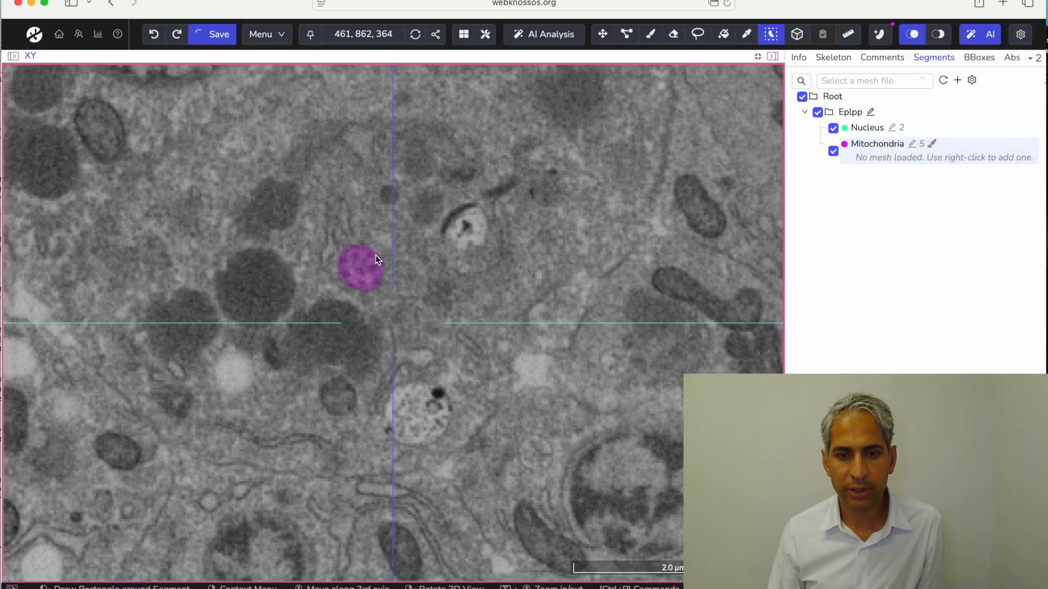
Step: Add both adjacent mitochondrion profiles on slice 356 to the Mitochondria segment with AI Quick Select
{"action": "scroll", "coordinate": [378, 256], "scroll_direction": "down", "scroll_amount": 7}
{"action": "scroll", "coordinate": [378, 256], "scroll_direction": "up", "scroll_amount": 15}
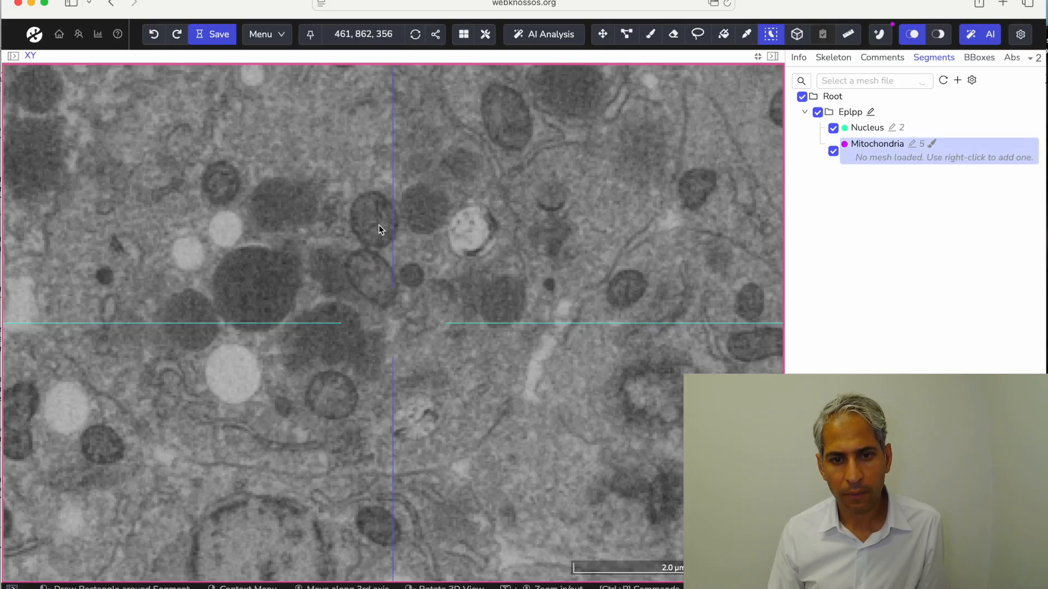
{"action": "left_click", "coordinate": [378, 225]}
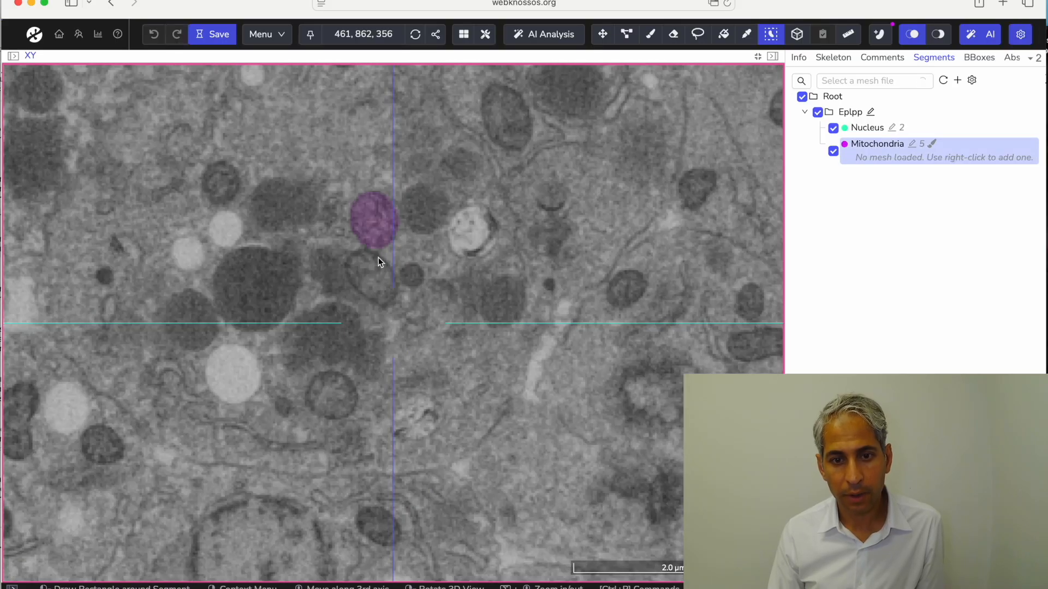
{"action": "left_click", "coordinate": [377, 278]}
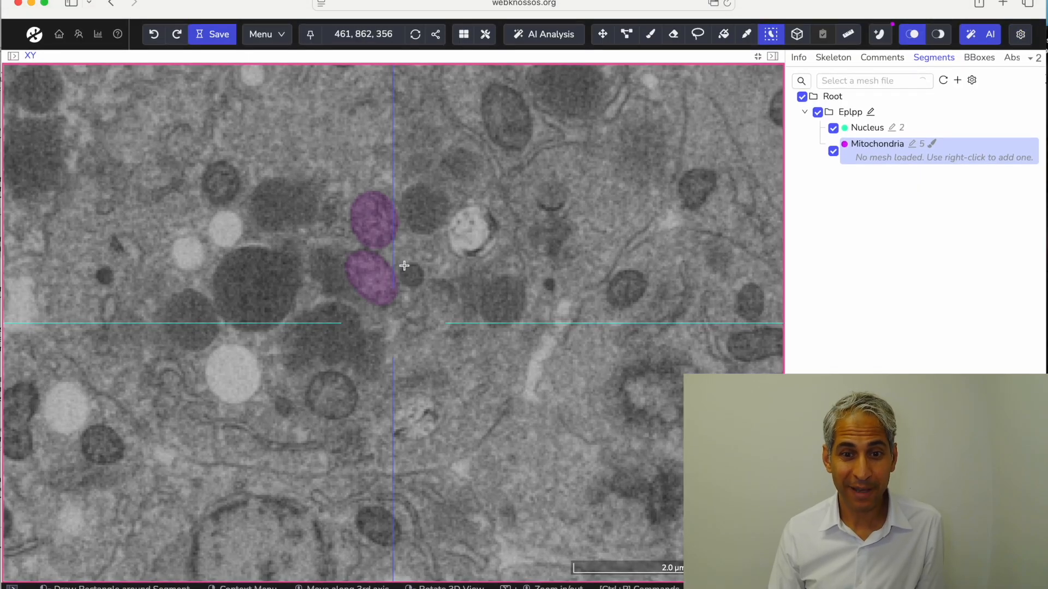
Step: Find the incompletely labeled slice 350 and label its elongated lower mitochondrion profile with AI Quick Select
{"action": "scroll", "coordinate": [404, 266], "scroll_direction": "down", "scroll_amount": 15}
{"action": "scroll", "coordinate": [404, 266], "scroll_direction": "up", "scroll_amount": 13}
{"action": "scroll", "coordinate": [404, 265], "scroll_direction": "down", "scroll_amount": 8}
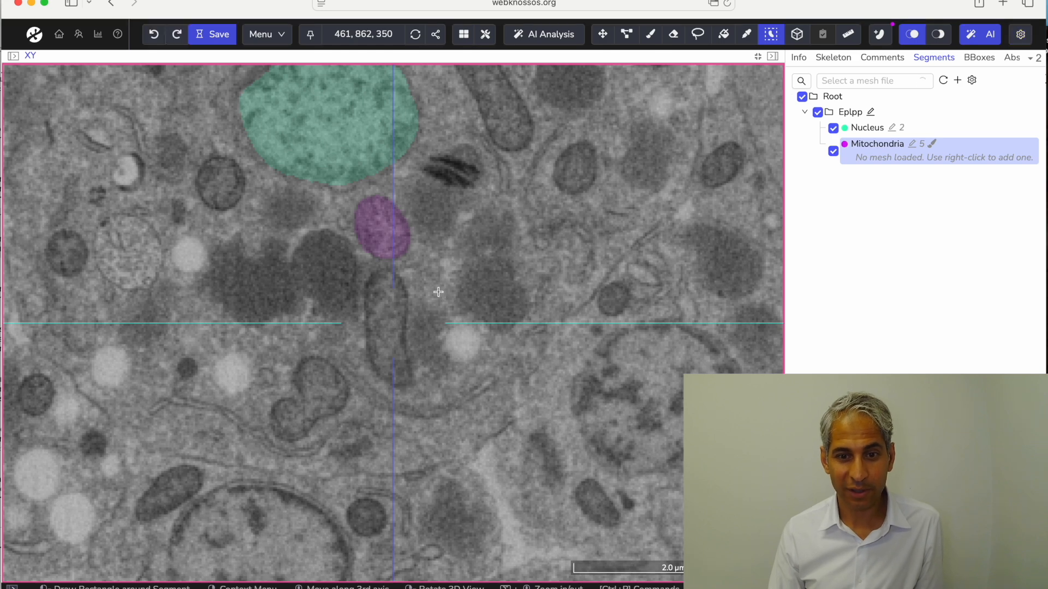
{"action": "left_click", "coordinate": [390, 305]}
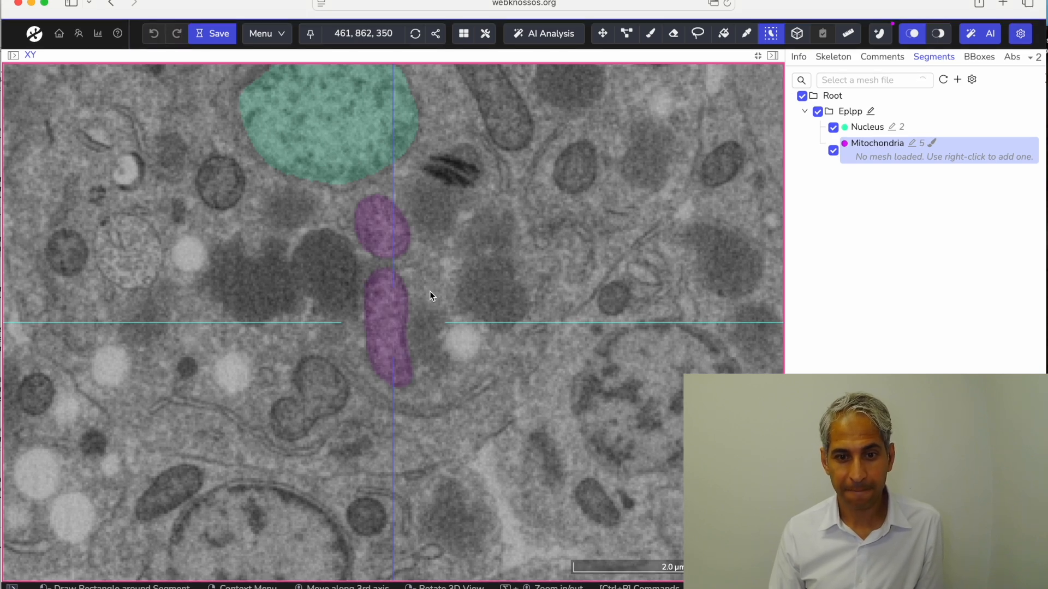
Step: Label the small round profile just below the nucleus on slices 334 and 333 with AI Quick Select
{"action": "scroll", "coordinate": [429, 291], "scroll_direction": "down", "scroll_amount": 4}
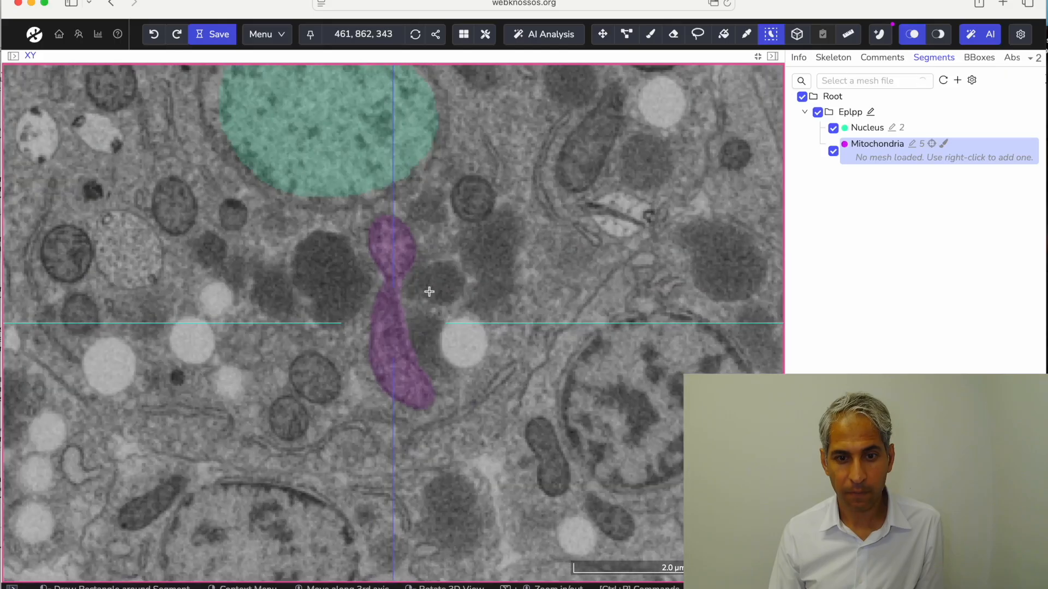
{"action": "scroll", "coordinate": [429, 292], "scroll_direction": "up", "scroll_amount": 15}
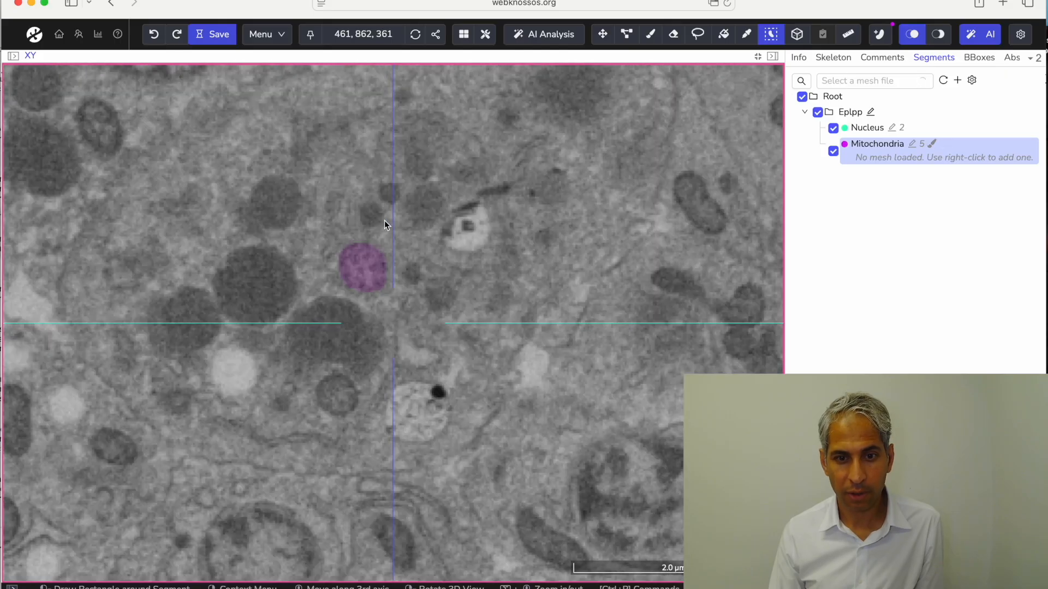
{"action": "scroll", "coordinate": [377, 218], "scroll_direction": "down", "scroll_amount": 20}
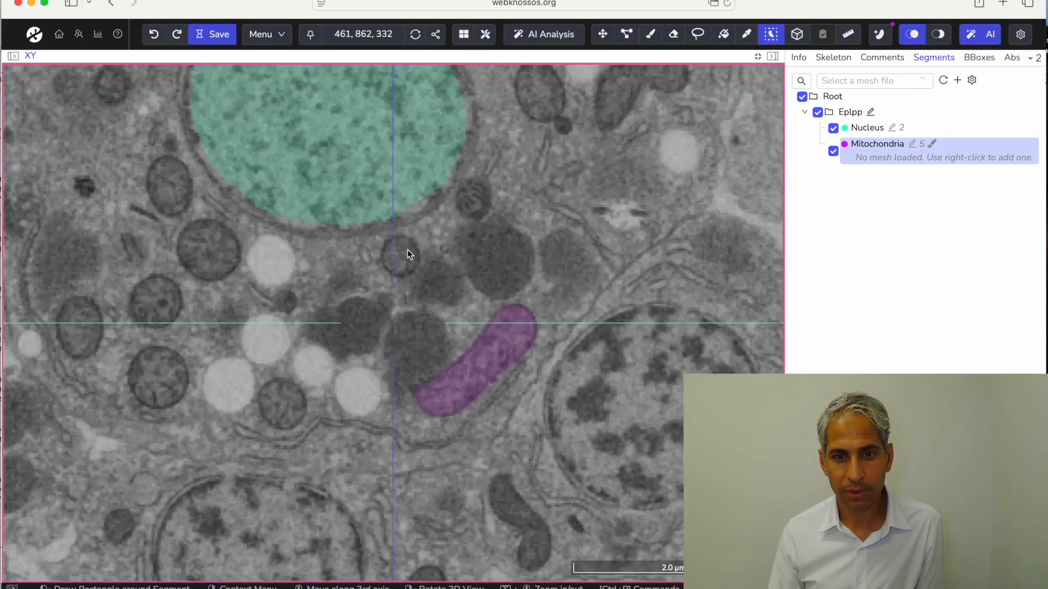
{"action": "scroll", "coordinate": [407, 253], "scroll_direction": "up", "scroll_amount": 2}
{"action": "left_click", "coordinate": [407, 254]}
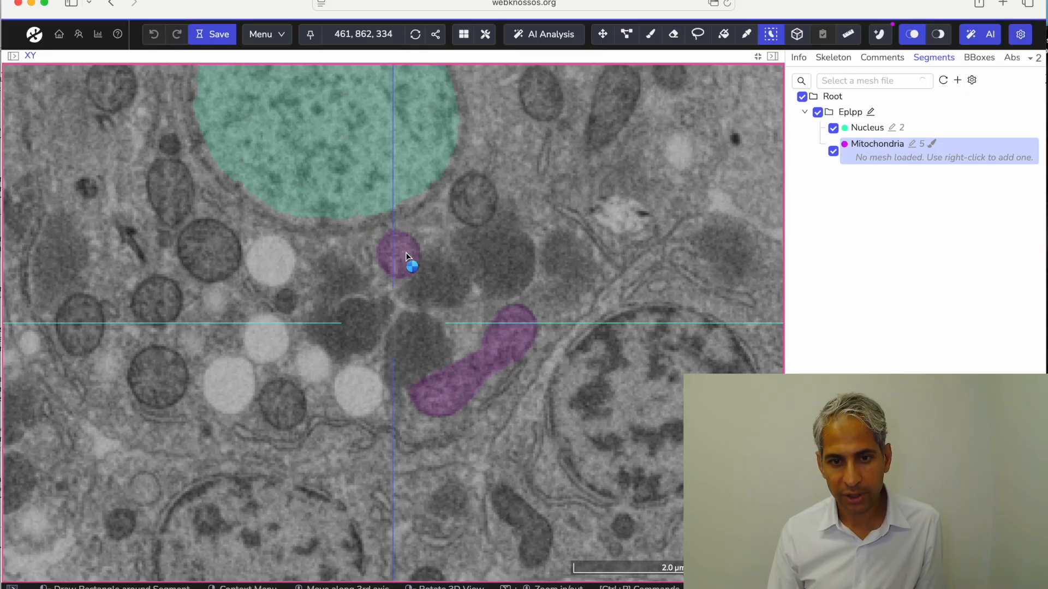
{"action": "scroll", "coordinate": [406, 254], "scroll_direction": "down", "scroll_amount": 9}
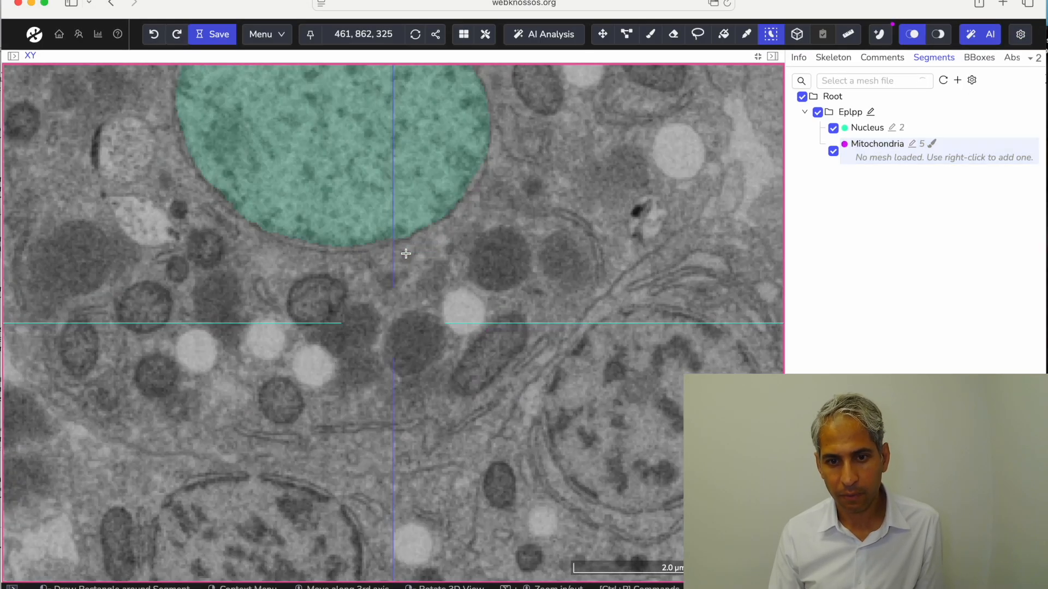
{"action": "scroll", "coordinate": [406, 254], "scroll_direction": "up", "scroll_amount": 8}
{"action": "left_click", "coordinate": [406, 254]}
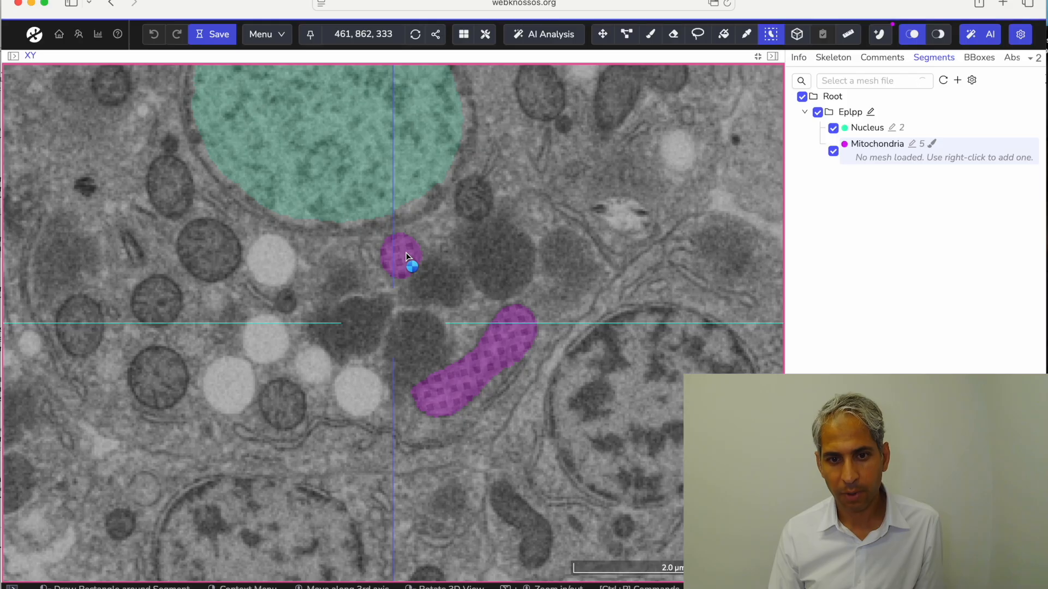
Step: Label the small round profile just below the nucleus on slices 331 and 335 with AI Quick Select
{"action": "scroll", "coordinate": [406, 254], "scroll_direction": "down", "scroll_amount": 8}
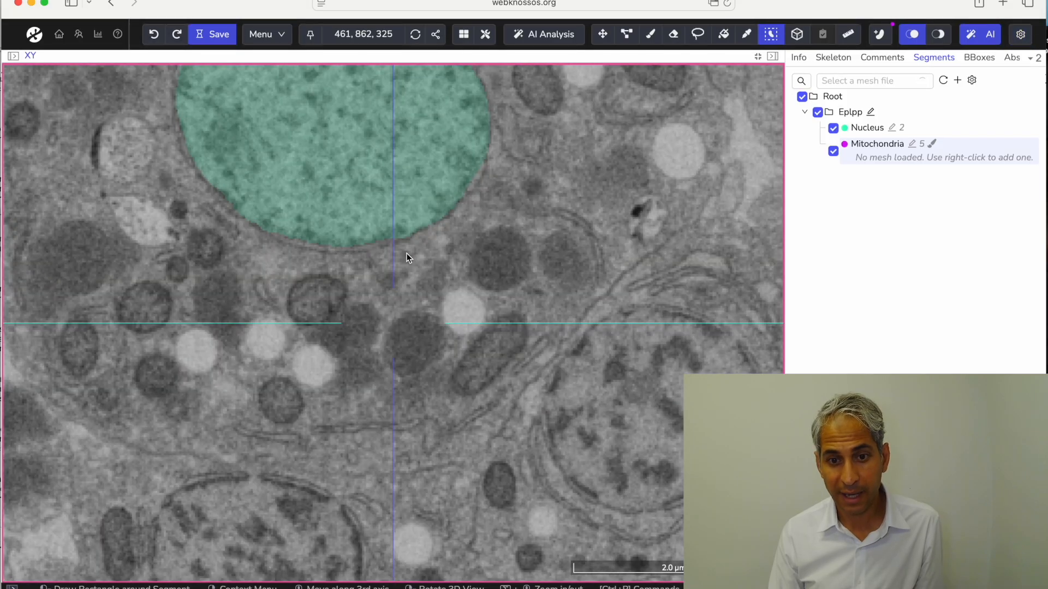
{"action": "scroll", "coordinate": [406, 255], "scroll_direction": "up", "scroll_amount": 6}
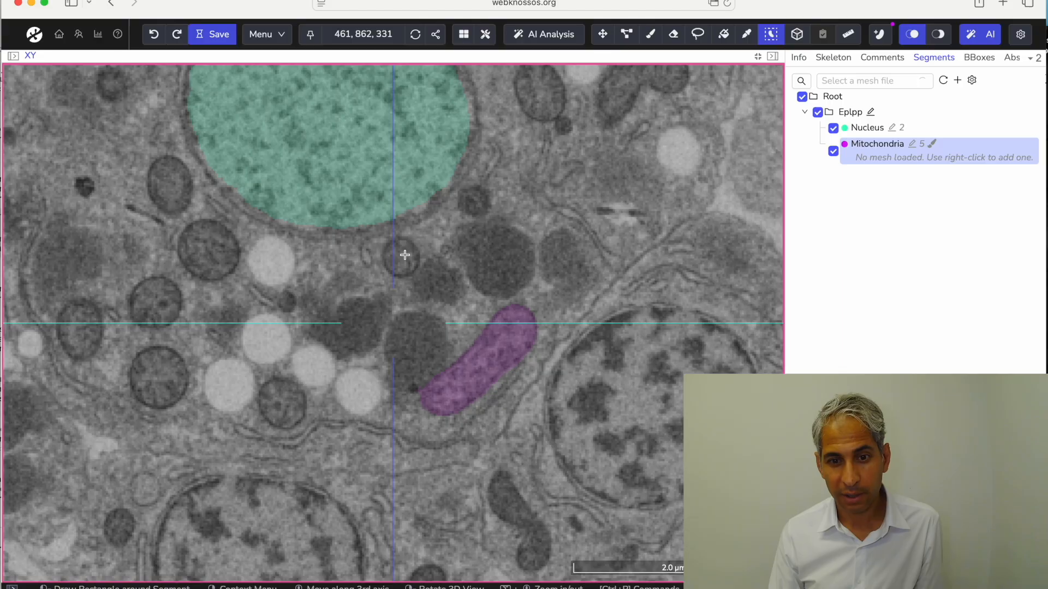
{"action": "left_click", "coordinate": [405, 255]}
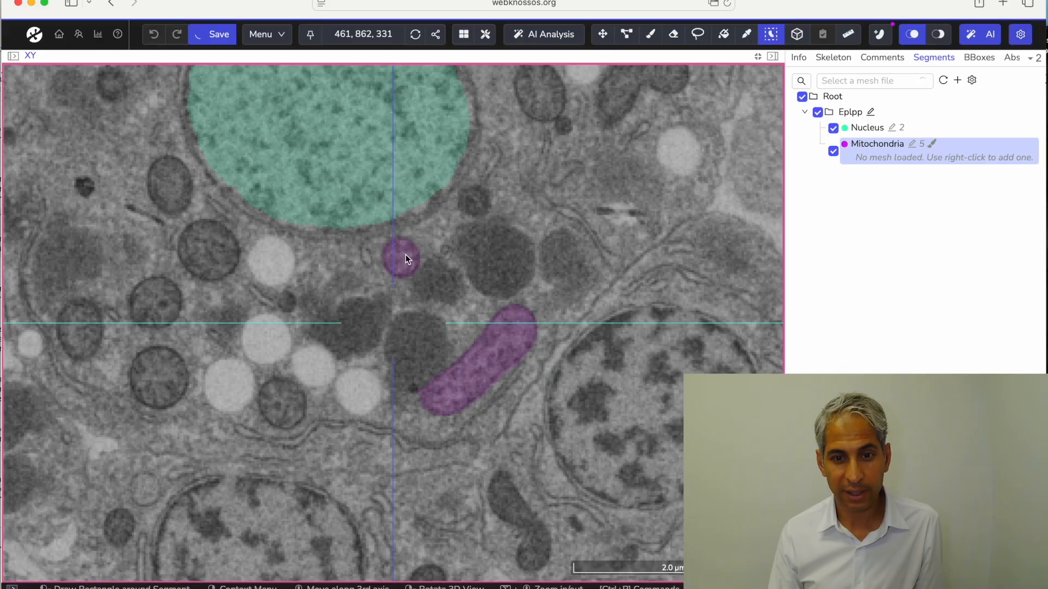
{"action": "scroll", "coordinate": [405, 254], "scroll_direction": "up", "scroll_amount": 4}
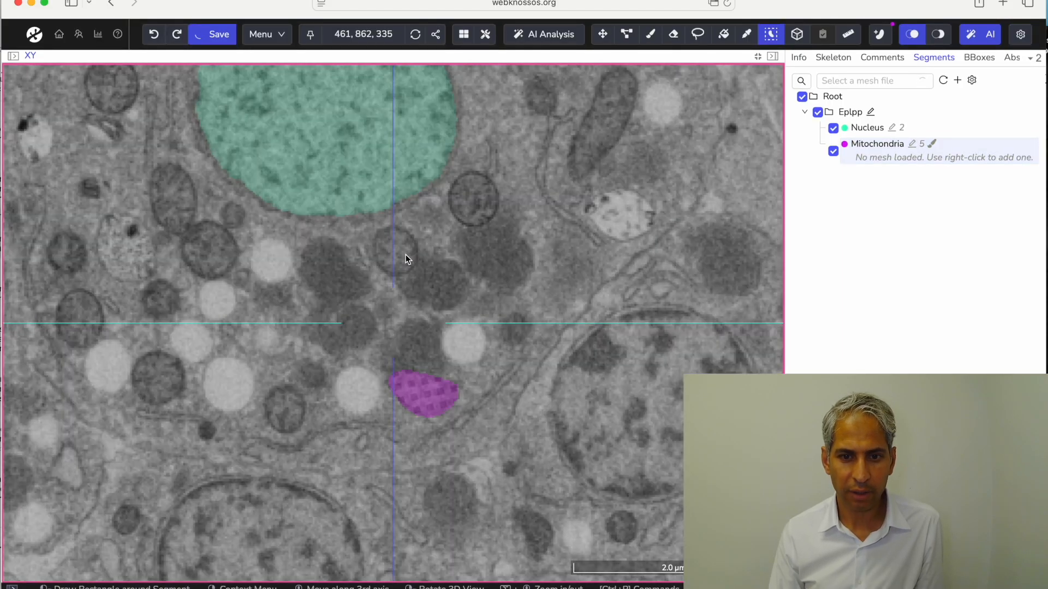
{"action": "left_click", "coordinate": [404, 255]}
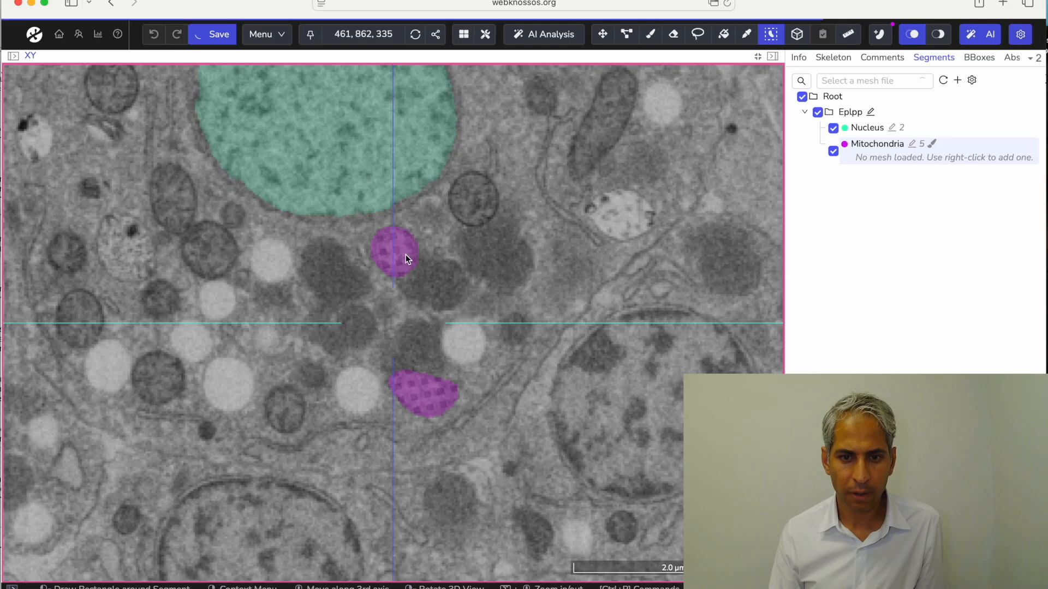
Step: Review the Mitochondria labels across slices 335 to 364 for missing or inconsistent profiles
{"action": "scroll", "coordinate": [405, 254], "scroll_direction": "up", "scroll_amount": 20}
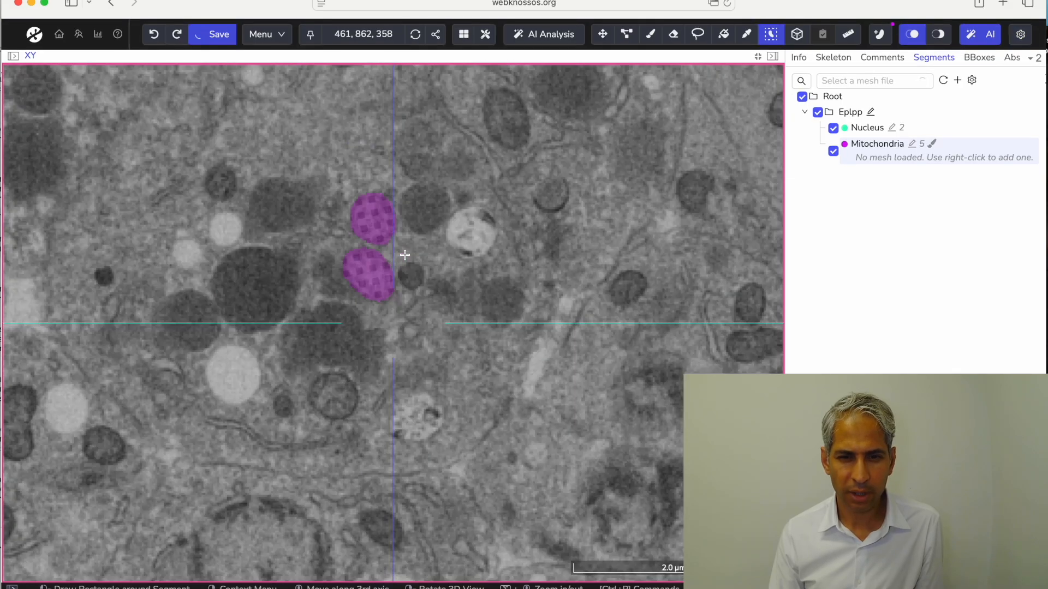
{"action": "scroll", "coordinate": [405, 254], "scroll_direction": "up", "scroll_amount": 9}
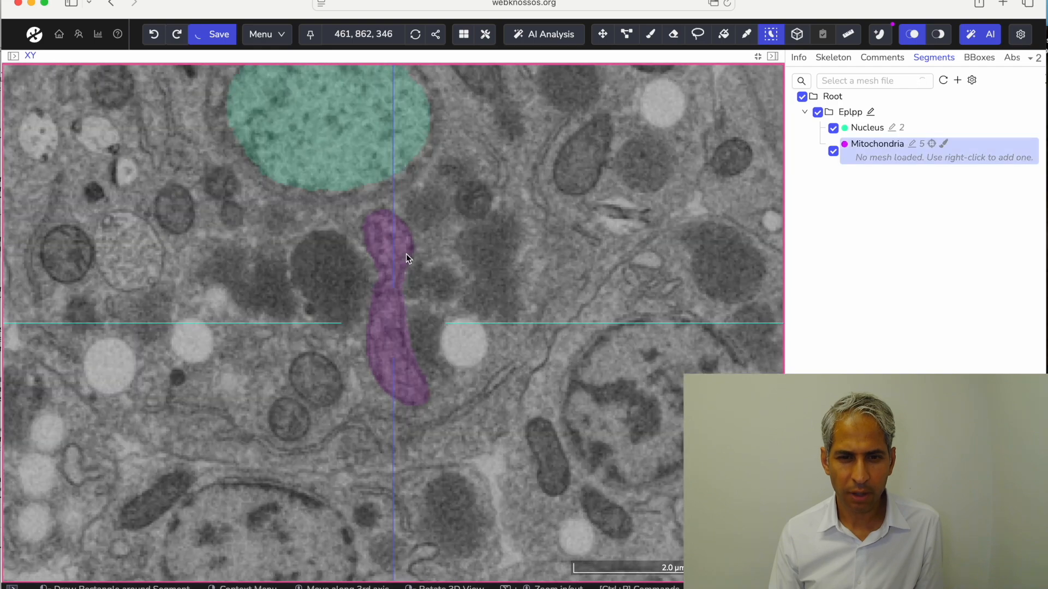
{"action": "scroll", "coordinate": [406, 254], "scroll_direction": "down", "scroll_amount": 8}
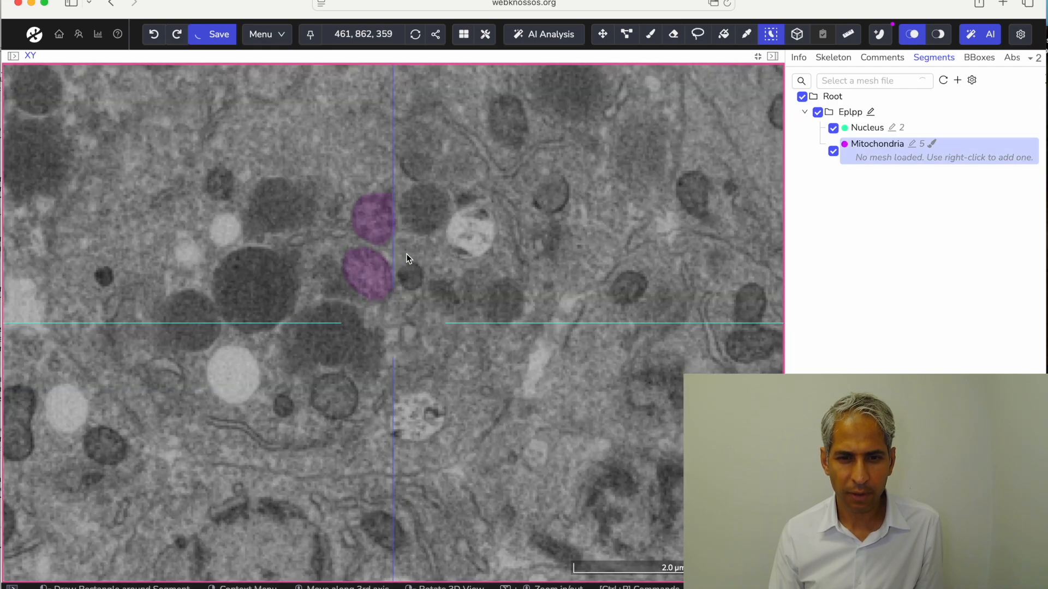
{"action": "scroll", "coordinate": [416, 249], "scroll_direction": "up", "scroll_amount": 4}
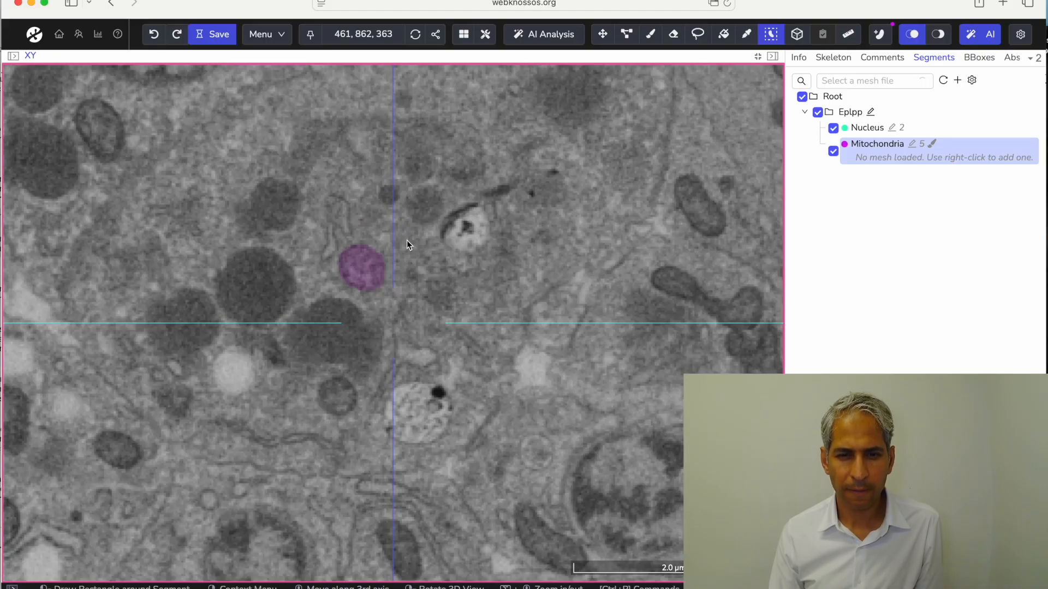
{"action": "scroll", "coordinate": [408, 239], "scroll_direction": "down", "scroll_amount": 12}
{"action": "scroll", "coordinate": [408, 239], "scroll_direction": "up", "scroll_amount": 18}
{"action": "scroll", "coordinate": [408, 239], "scroll_direction": "down", "scroll_amount": 5}
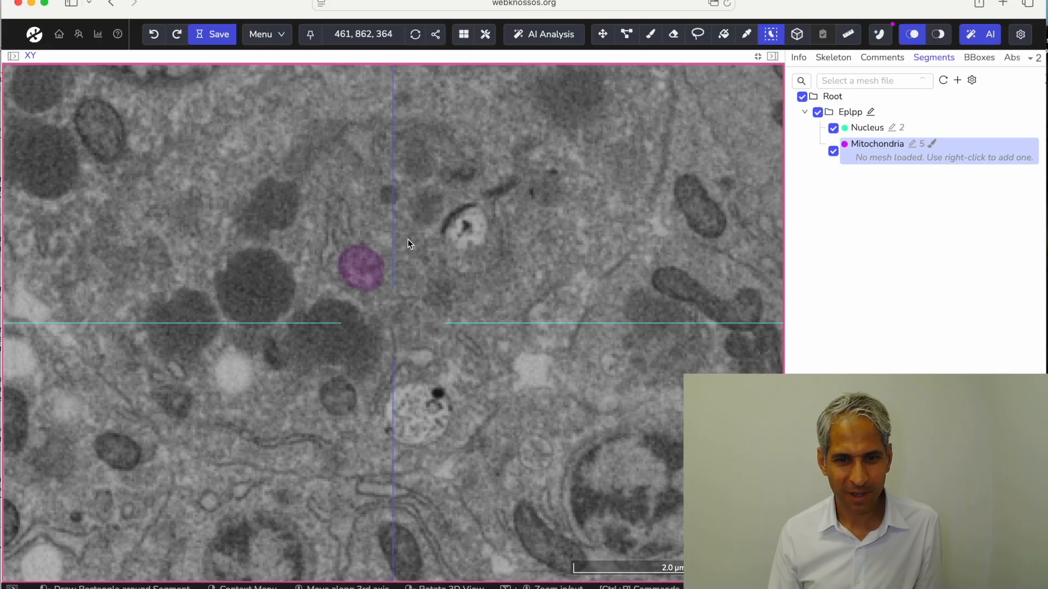
{"action": "scroll", "coordinate": [408, 239], "scroll_direction": "down", "scroll_amount": 6}
{"action": "scroll", "coordinate": [408, 239], "scroll_direction": "up", "scroll_amount": 5}
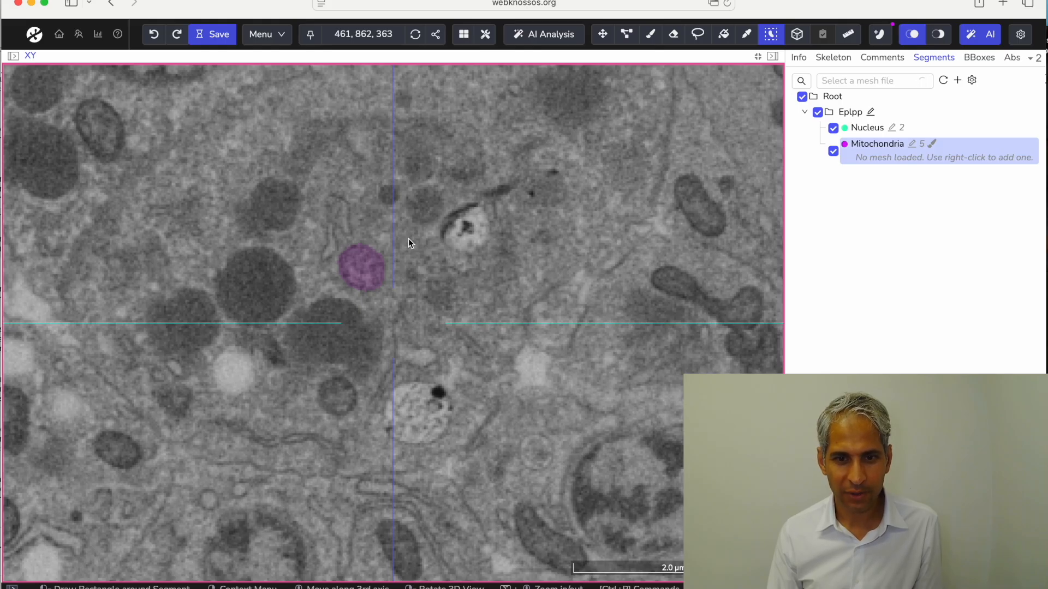
Step: Label the upper and lower mitochondrion profiles on slice 357 with AI Quick Select
{"action": "scroll", "coordinate": [404, 241], "scroll_direction": "up", "scroll_amount": 6}
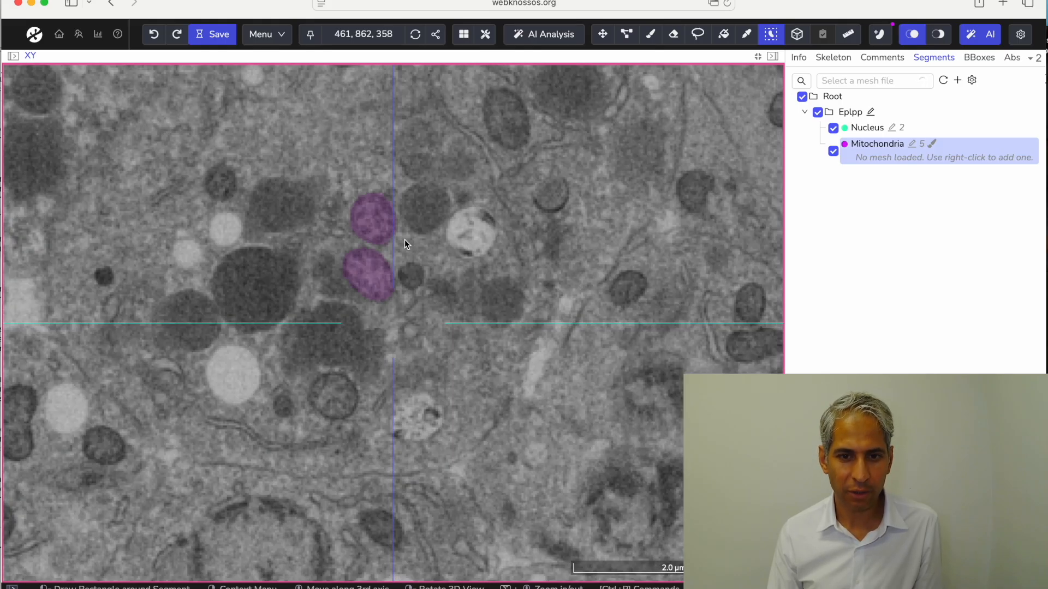
{"action": "left_click", "coordinate": [370, 230]}
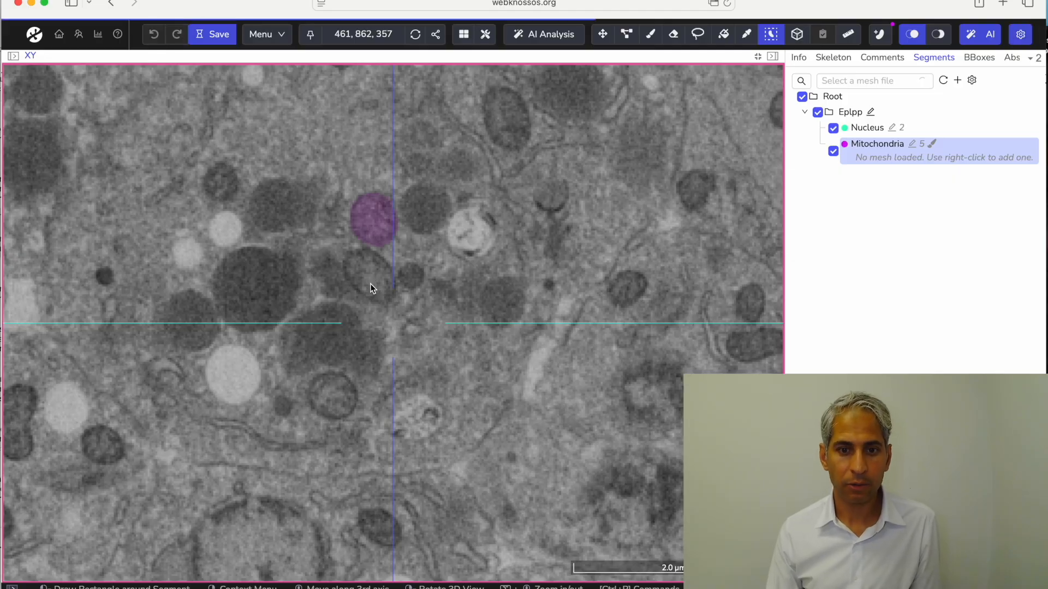
{"action": "left_click", "coordinate": [377, 280]}
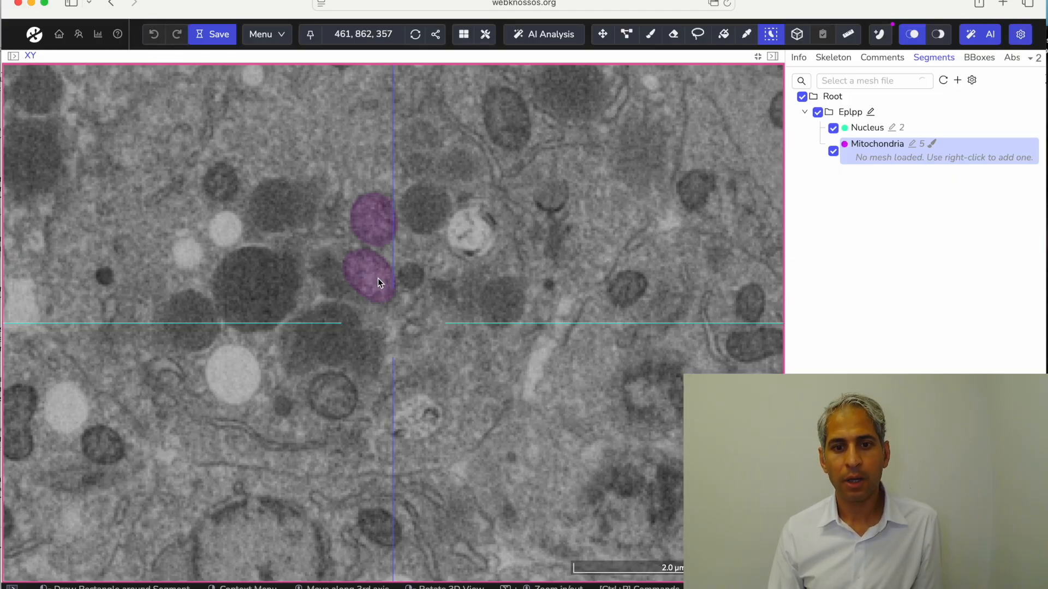
Step: Label the small round profile just below the nucleus on slices 339 and 332 with AI Quick Select
{"action": "scroll", "coordinate": [378, 279], "scroll_direction": "up", "scroll_amount": 20}
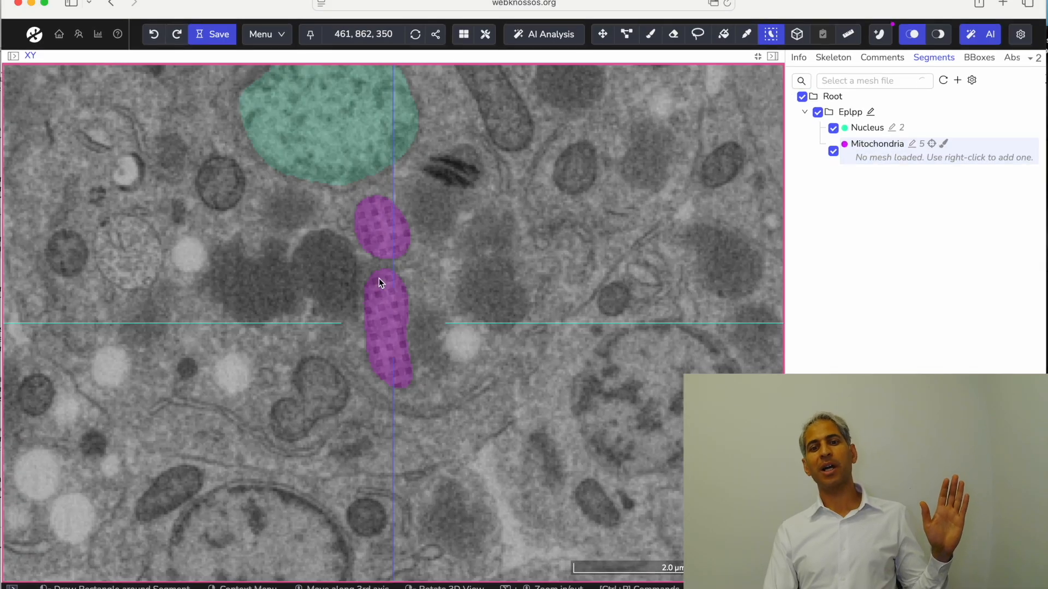
{"action": "left_click", "coordinate": [397, 264]}
{"action": "scroll", "coordinate": [395, 264], "scroll_direction": "down", "scroll_amount": 9}
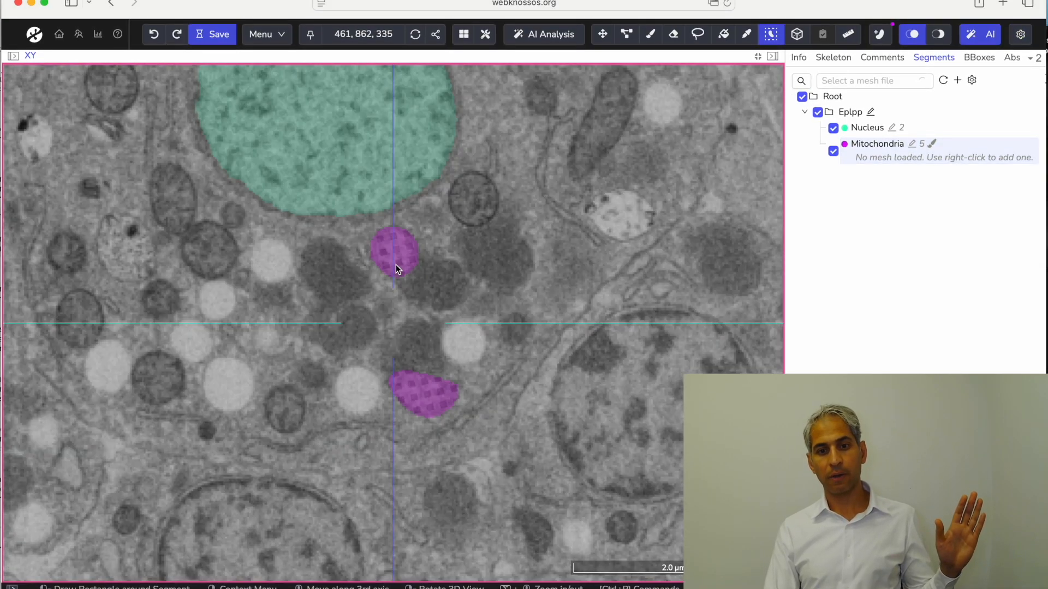
{"action": "scroll", "coordinate": [404, 262], "scroll_direction": "down", "scroll_amount": 1}
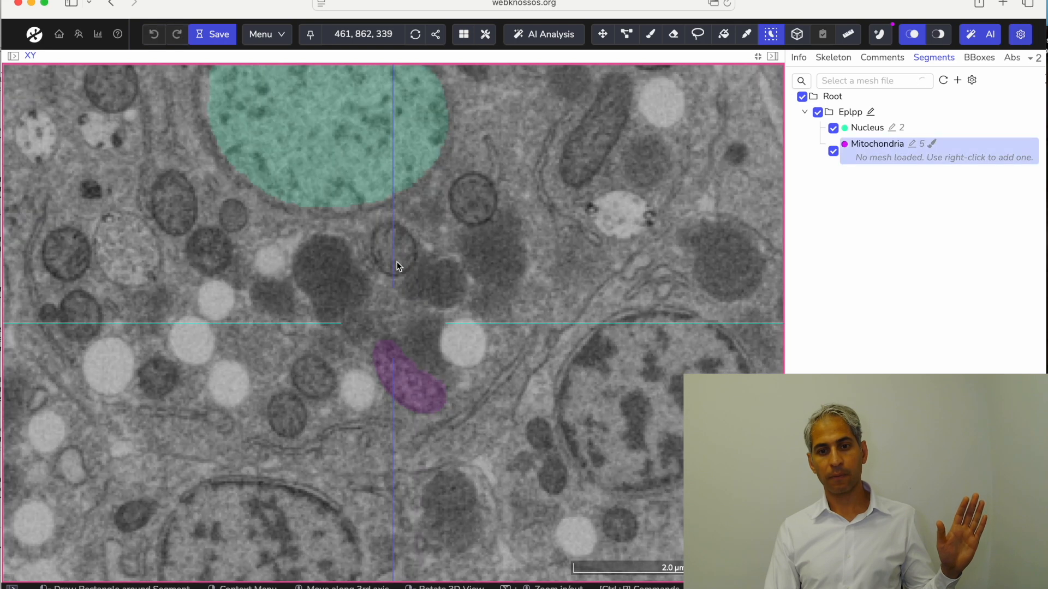
{"action": "left_click", "coordinate": [397, 262]}
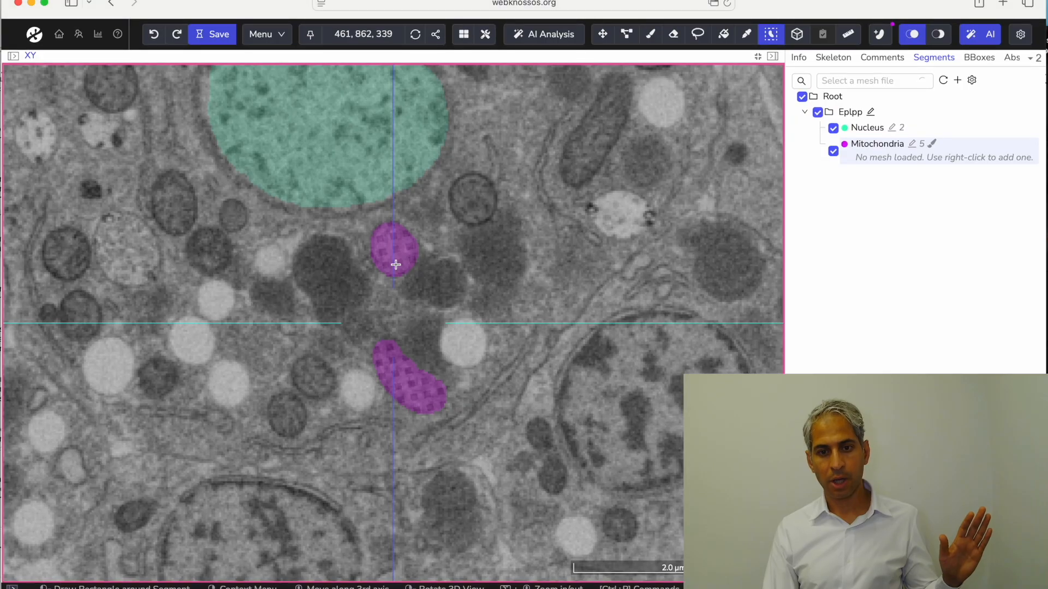
{"action": "scroll", "coordinate": [398, 263], "scroll_direction": "up", "scroll_amount": 7}
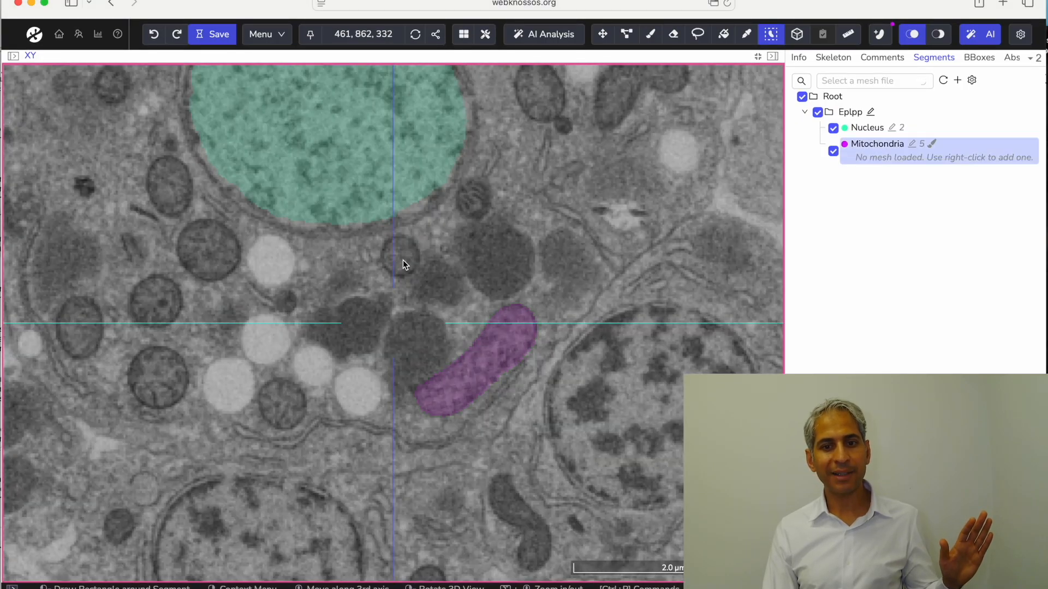
{"action": "left_click", "coordinate": [403, 262]}
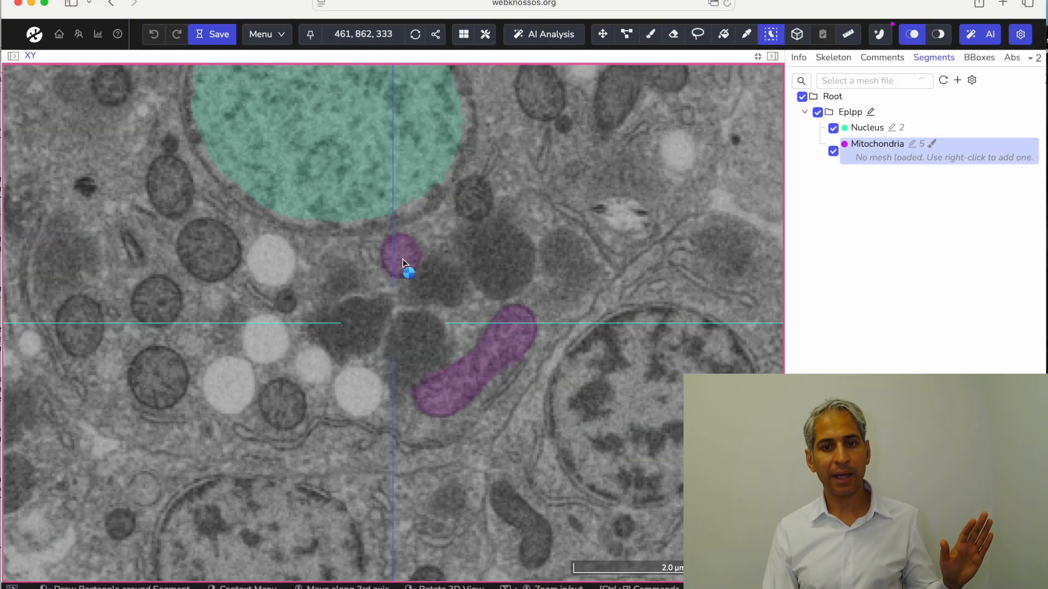
{"action": "scroll", "coordinate": [404, 285], "scroll_direction": "down", "scroll_amount": 1}
{"action": "scroll", "coordinate": [416, 290], "scroll_direction": "up", "scroll_amount": 2}
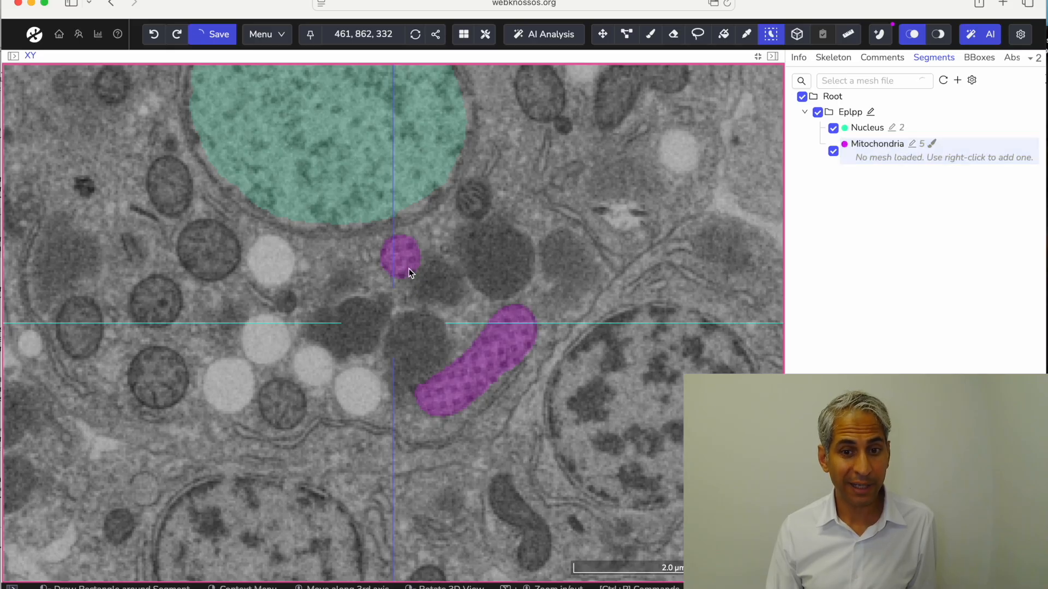
Step: Check the labeled slices between 322 and 365 and compute an ad-hoc mesh for the Mitochondria segment
{"action": "scroll", "coordinate": [409, 269], "scroll_direction": "up", "scroll_amount": 10}
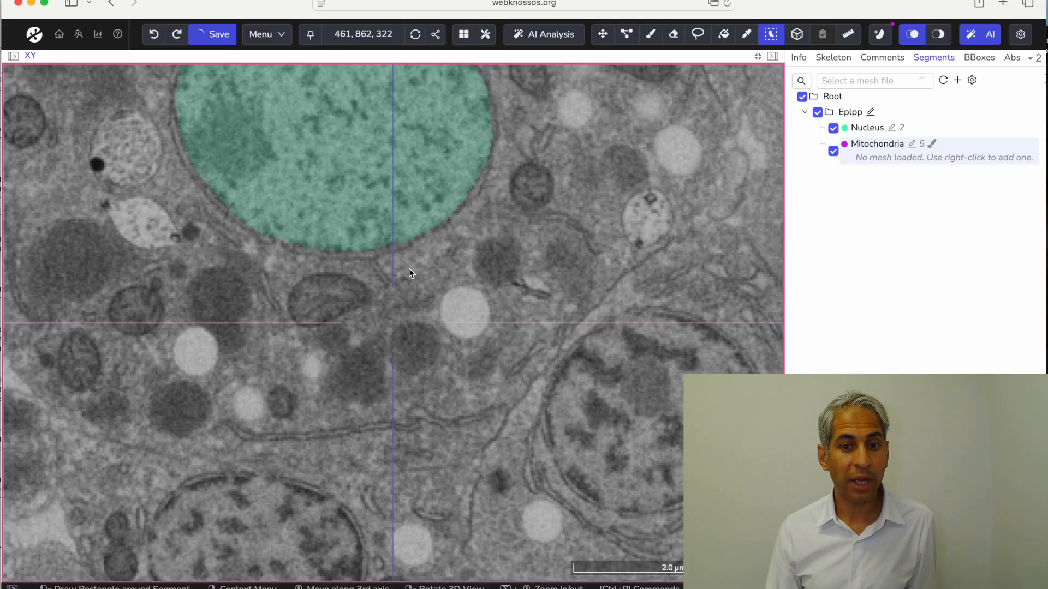
{"action": "scroll", "coordinate": [408, 268], "scroll_direction": "down", "scroll_amount": 20}
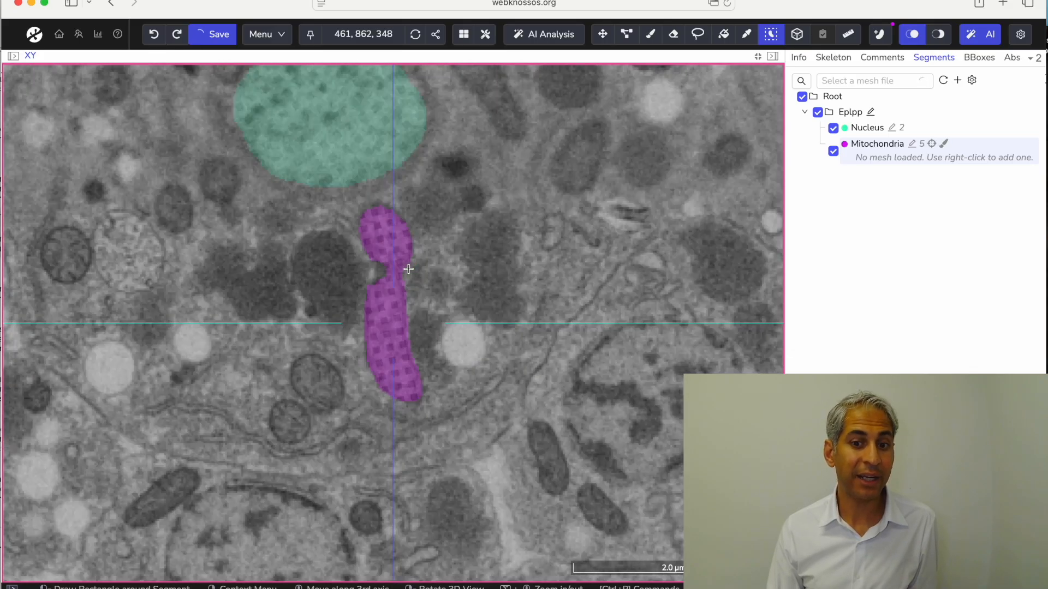
{"action": "left_click", "coordinate": [368, 278]}
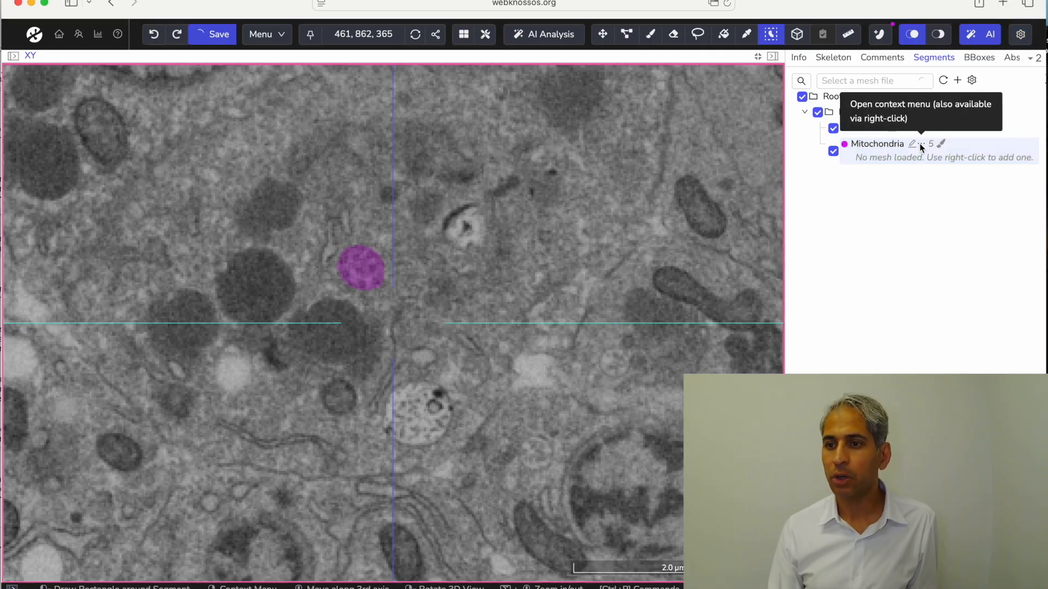
{"action": "left_click", "coordinate": [921, 143]}
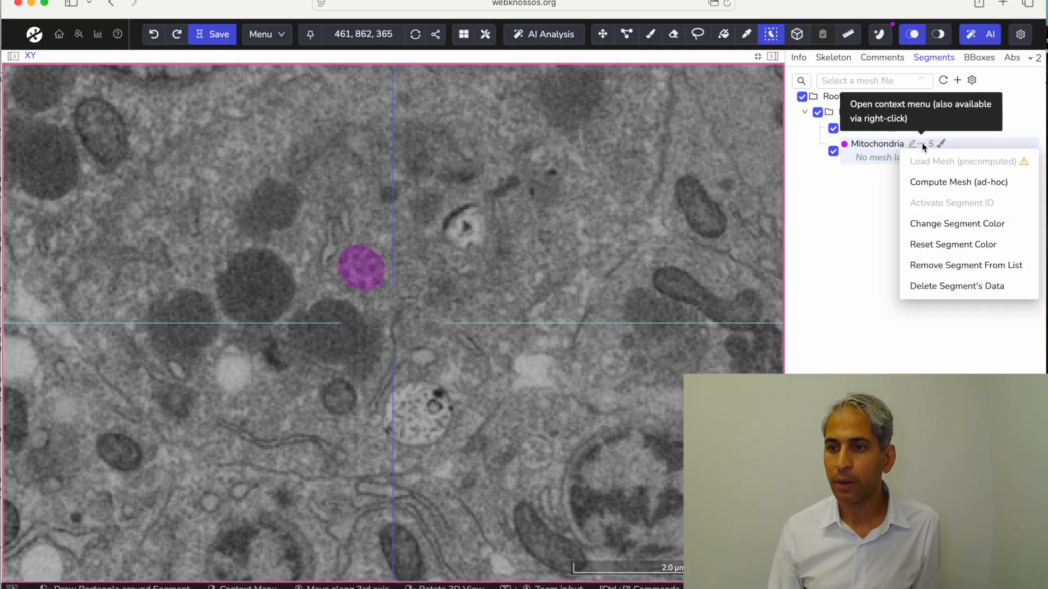
{"action": "left_click", "coordinate": [932, 184]}
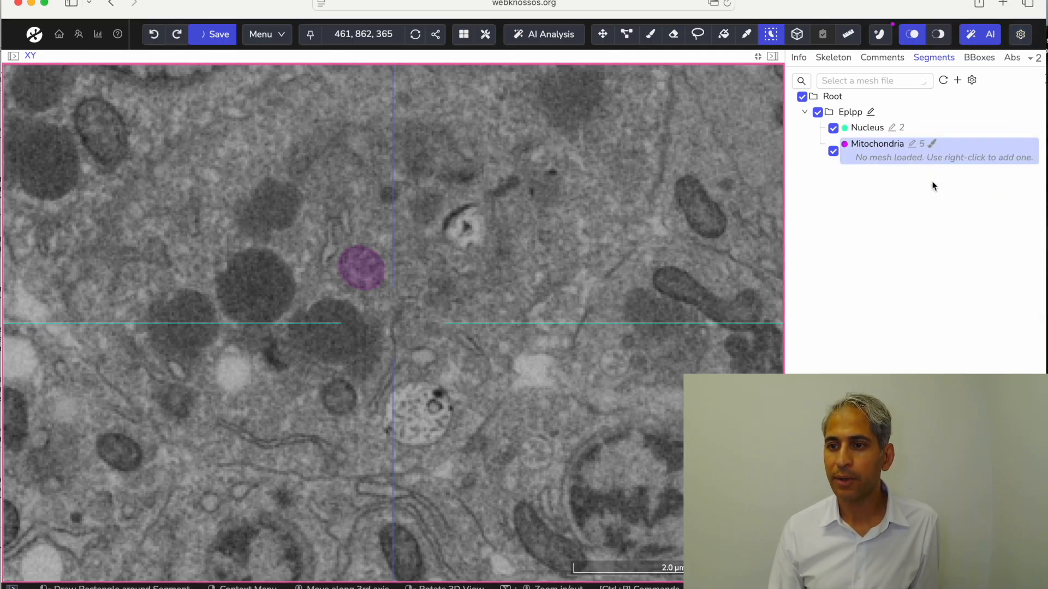
Step: Enlarge the 3D view and bring the Mitochondria mesh up close to inspect its shape
{"action": "left_click", "coordinate": [758, 56]}
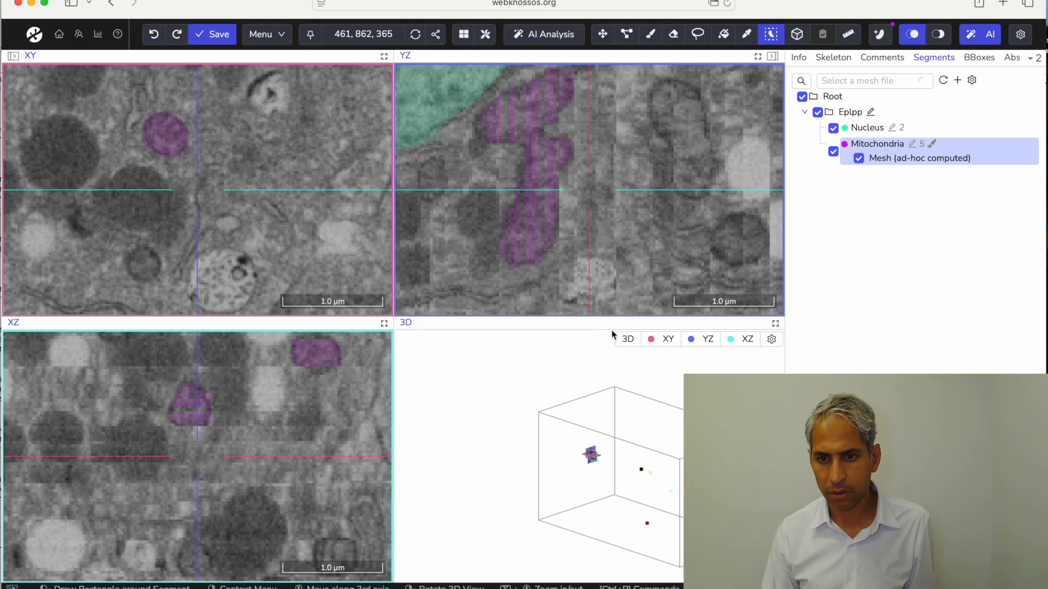
{"action": "left_click", "coordinate": [776, 324]}
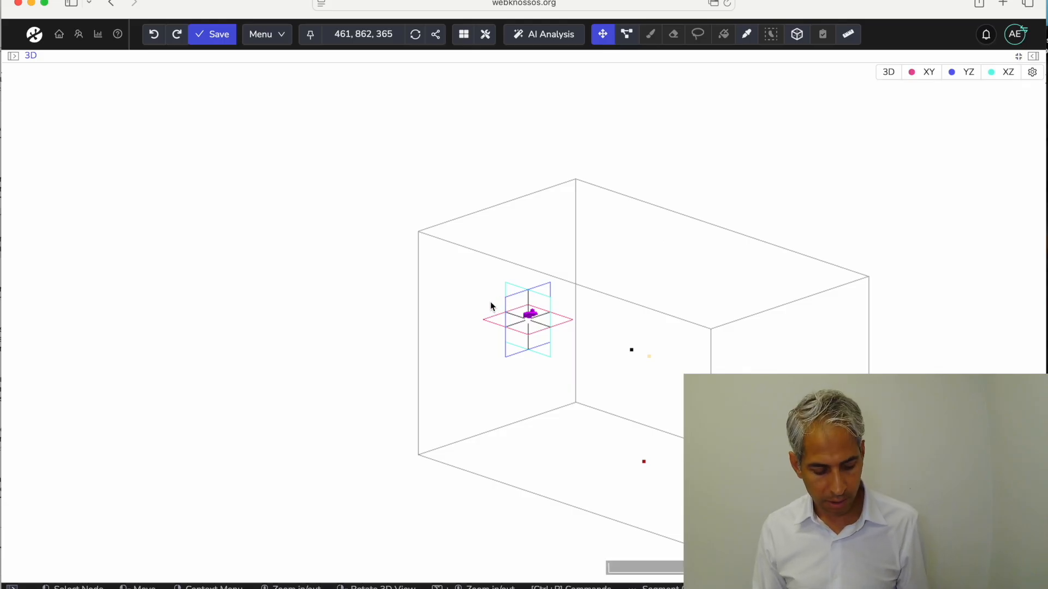
{"action": "scroll", "coordinate": [491, 305], "scroll_direction": "up", "scroll_amount": 3}
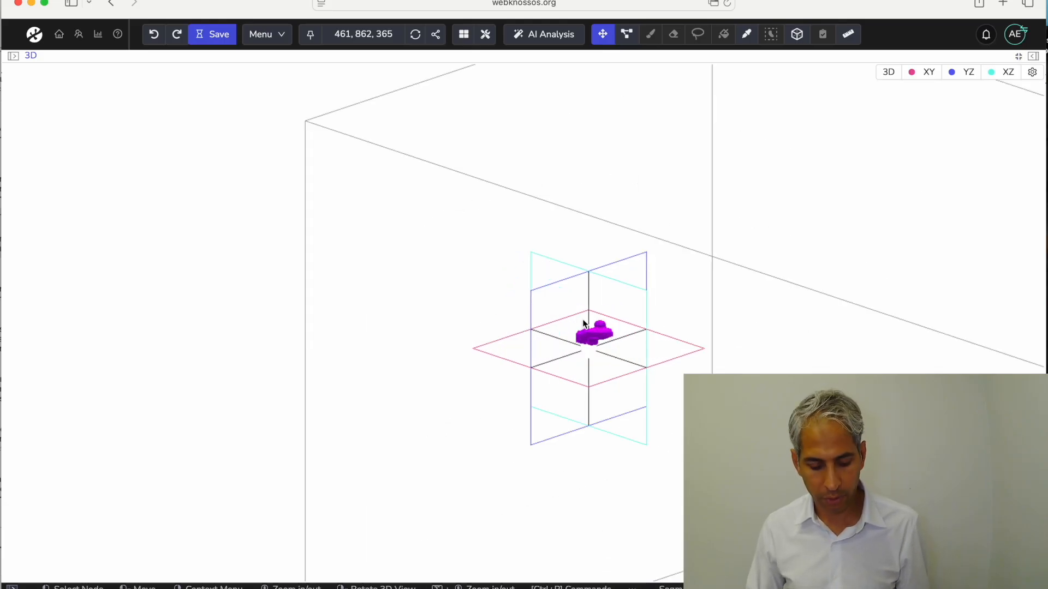
{"action": "scroll", "coordinate": [587, 324], "scroll_direction": "up", "scroll_amount": 5}
{"action": "scroll", "coordinate": [587, 320], "scroll_direction": "down", "scroll_amount": 5}
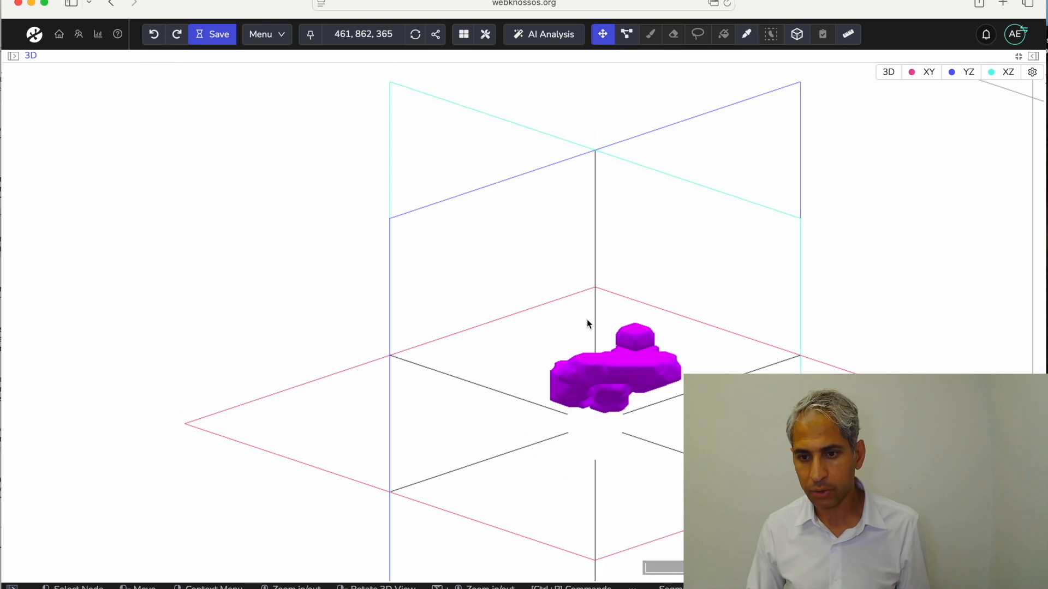
{"action": "scroll", "coordinate": [587, 320], "scroll_direction": "up", "scroll_amount": 5}
{"action": "scroll", "coordinate": [588, 319], "scroll_direction": "down", "scroll_amount": 3}
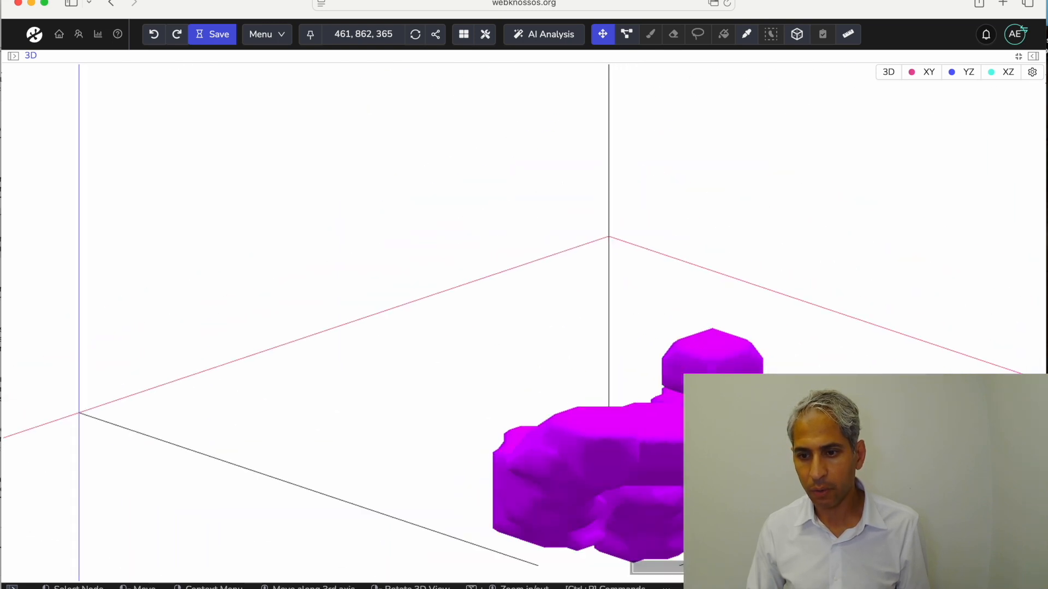
{"action": "left_click_drag", "start_coordinate": [690, 367], "coordinate": [676, 234]}
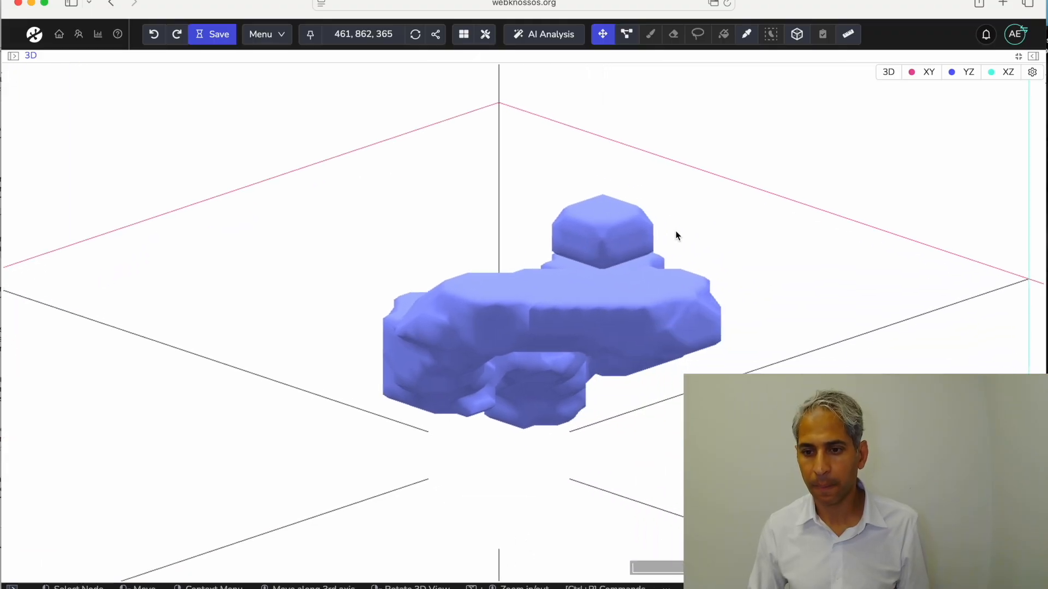
Step: Examine the Mitochondria mesh from the XY, YZ and XZ directions and in the oblique 3D orientation
{"action": "left_click", "coordinate": [925, 73]}
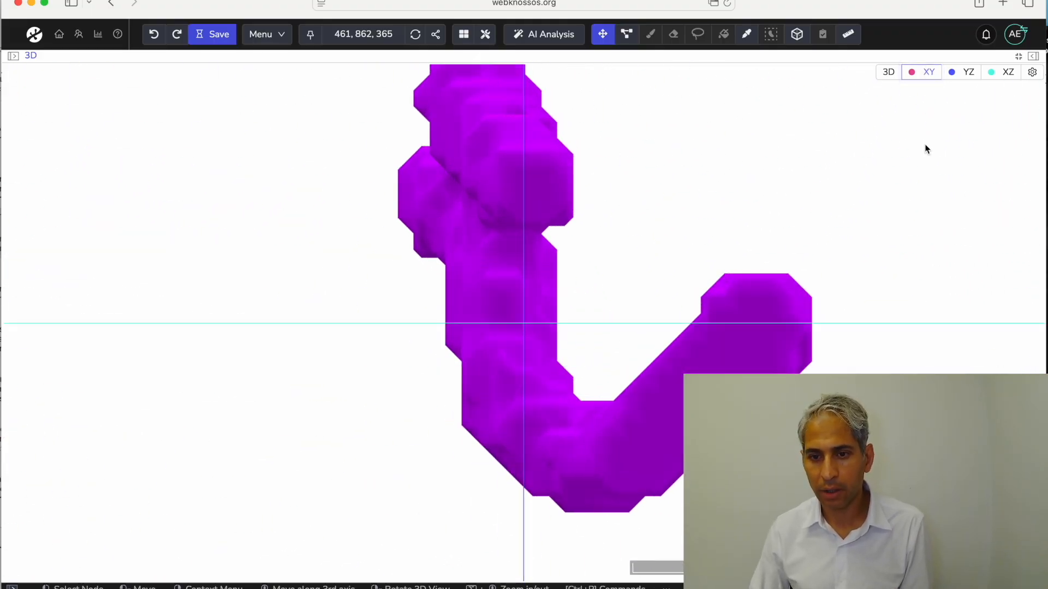
{"action": "right_click_drag", "start_coordinate": [731, 172], "coordinate": [706, 222]}
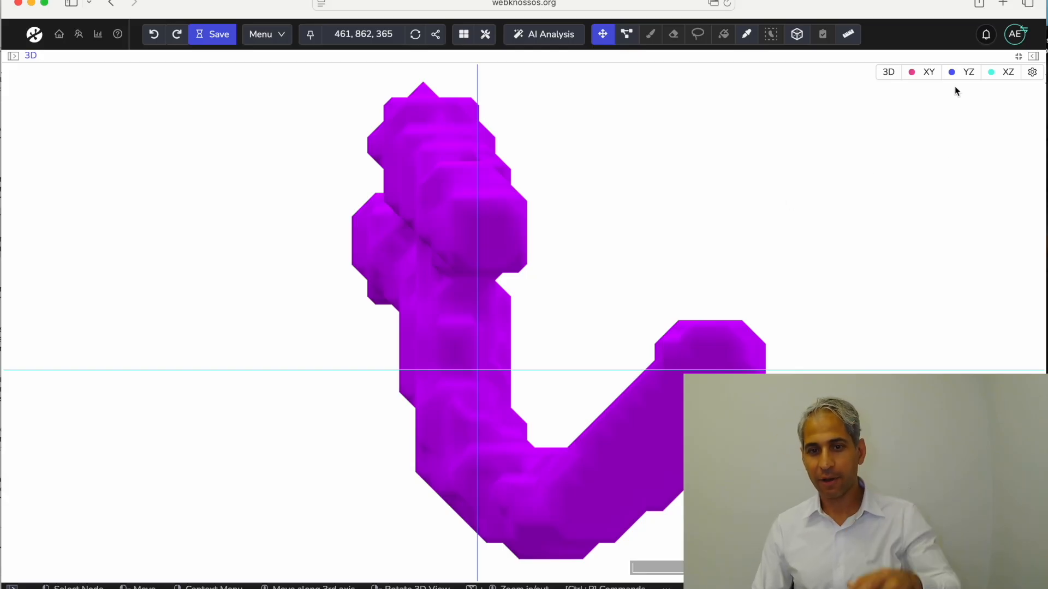
{"action": "left_click", "coordinate": [958, 73]}
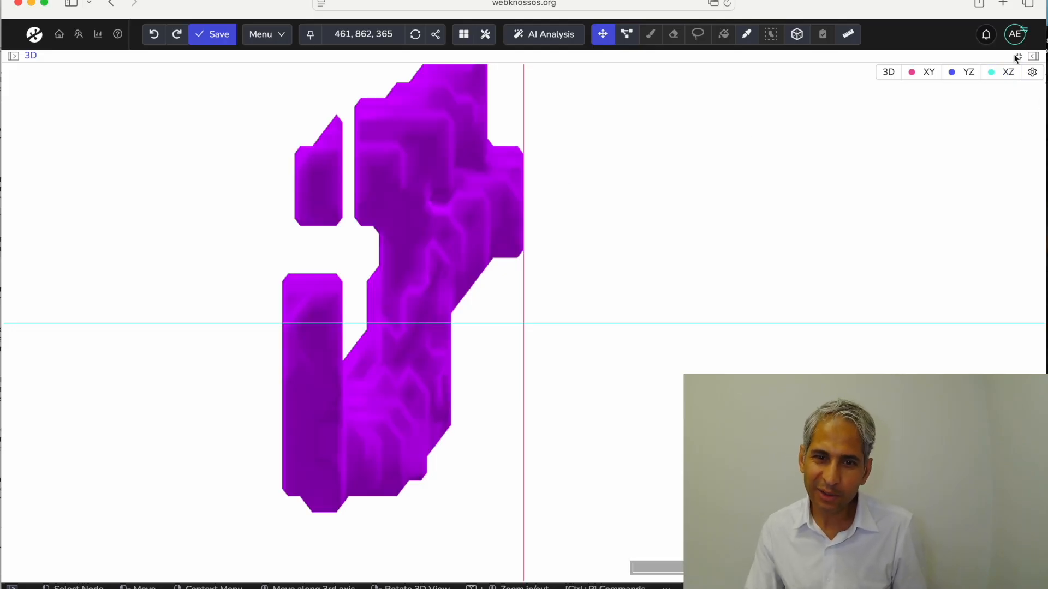
{"action": "left_click", "coordinate": [1009, 77]}
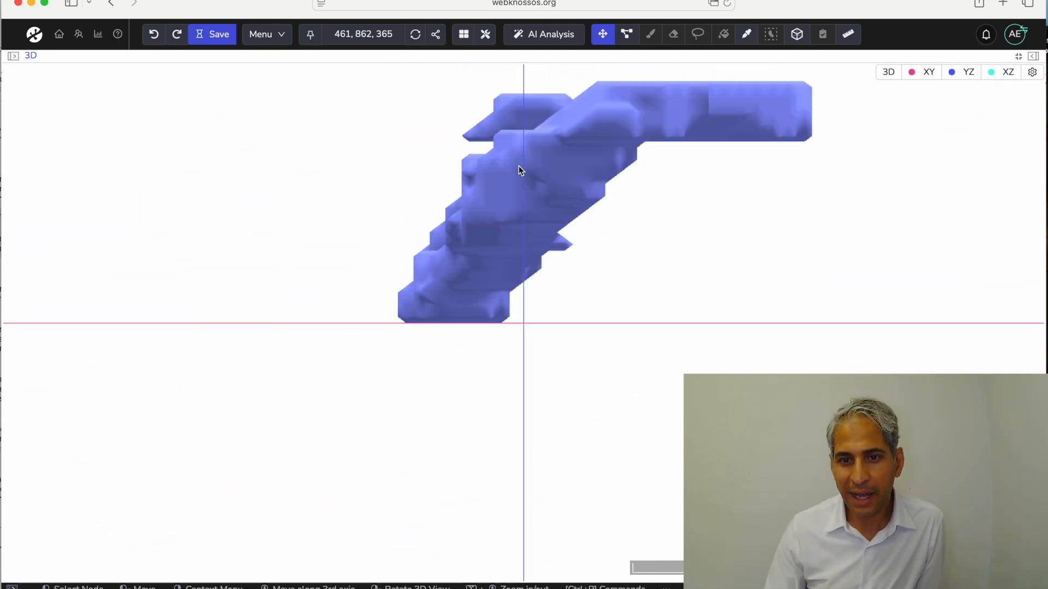
{"action": "left_click", "coordinate": [922, 72]}
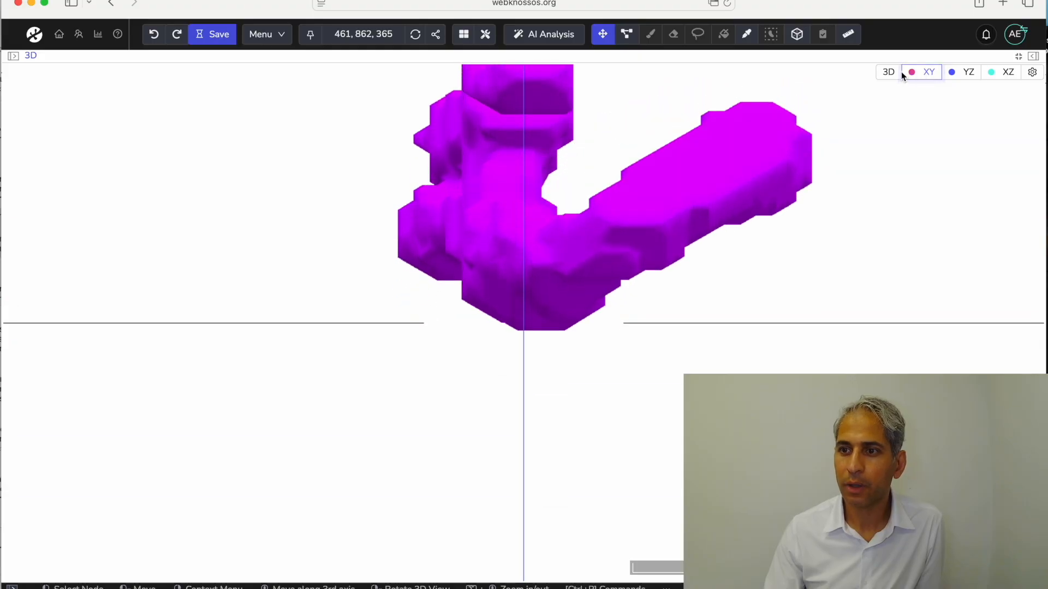
{"action": "left_click", "coordinate": [896, 72]}
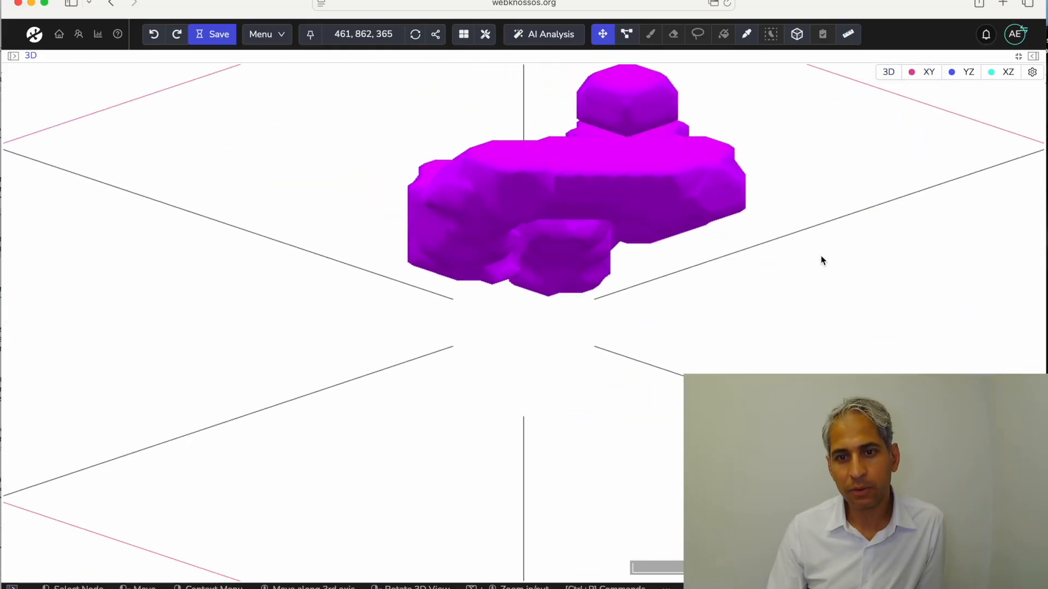
{"action": "left_click_drag", "start_coordinate": [764, 353], "coordinate": [751, 350]}
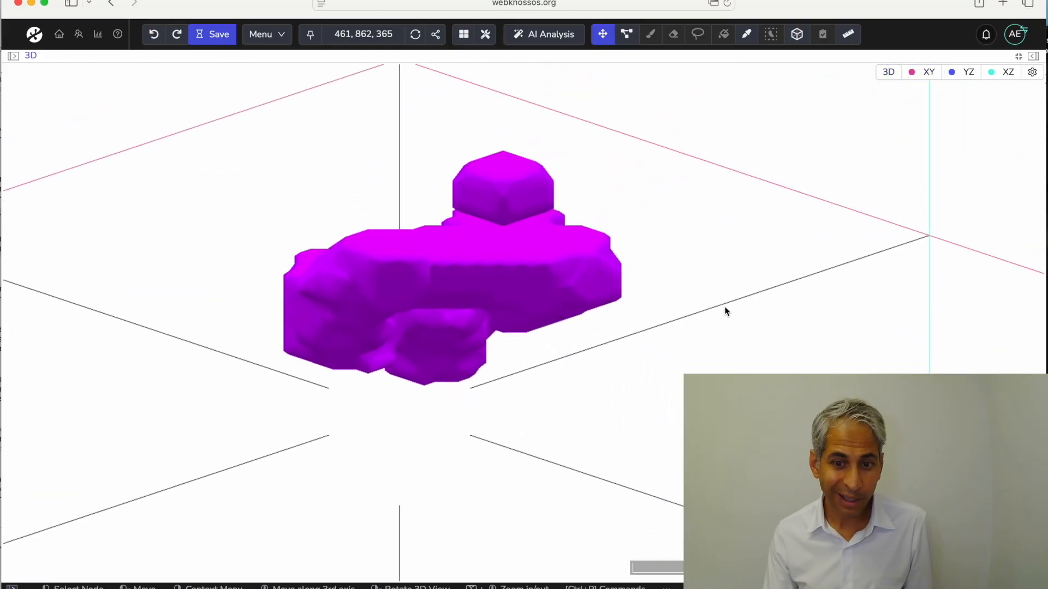
Step: Examine the Mitochondria mesh up close from the YZ direction for missing slices
{"action": "left_click", "coordinate": [970, 72]}
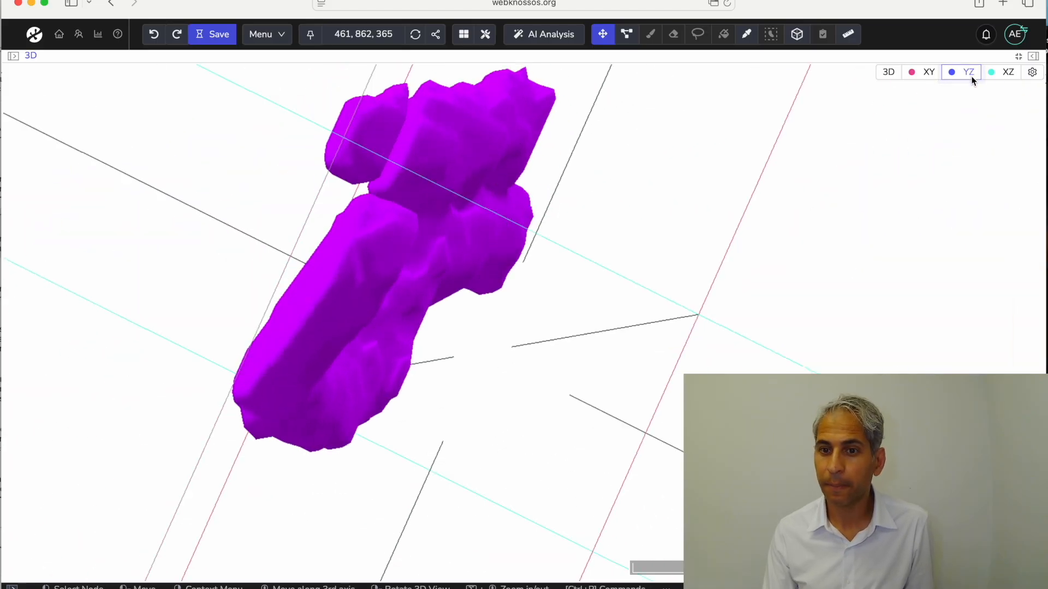
{"action": "scroll", "coordinate": [747, 332], "scroll_direction": "up", "scroll_amount": 5}
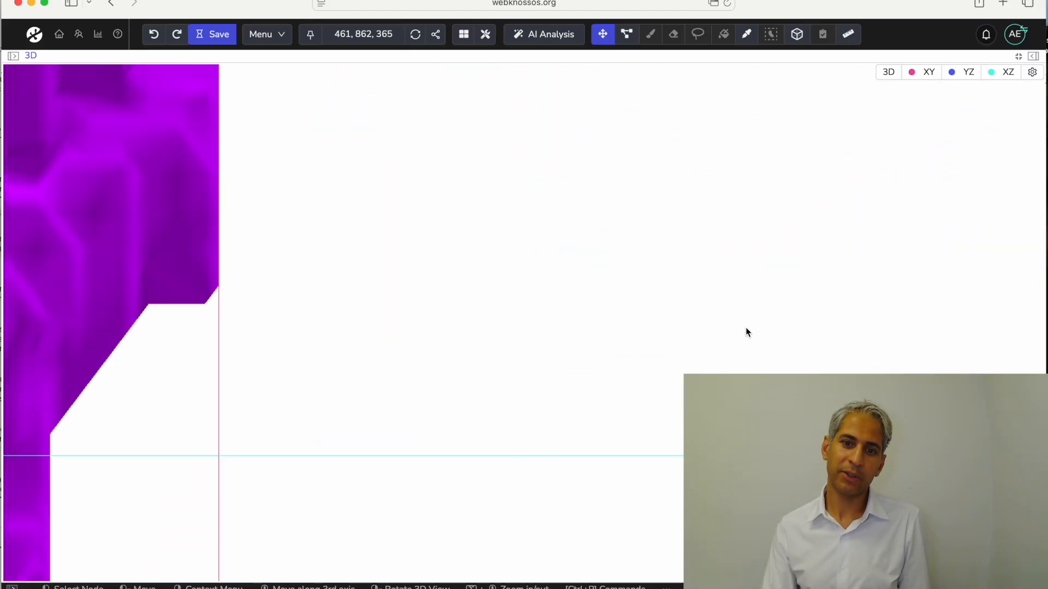
{"action": "scroll", "coordinate": [706, 285], "scroll_direction": "down", "scroll_amount": 10}
{"action": "scroll", "coordinate": [707, 285], "scroll_direction": "up", "scroll_amount": 5}
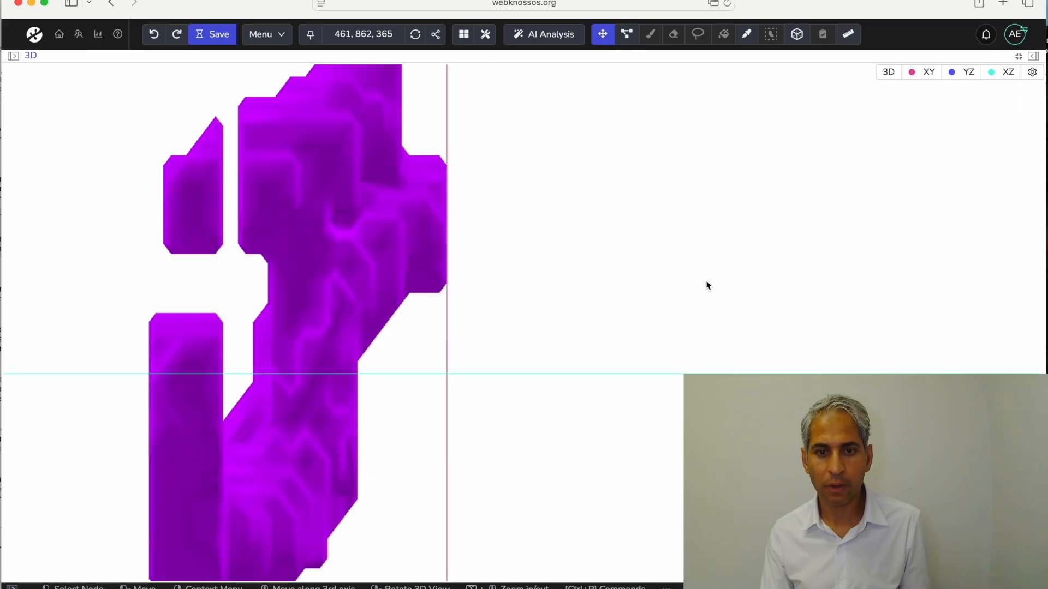
Step: Enlarge the XY view with the Segments list shown and go to slice 337 to check its Mitochondria labels
{"action": "left_click", "coordinate": [1018, 57]}
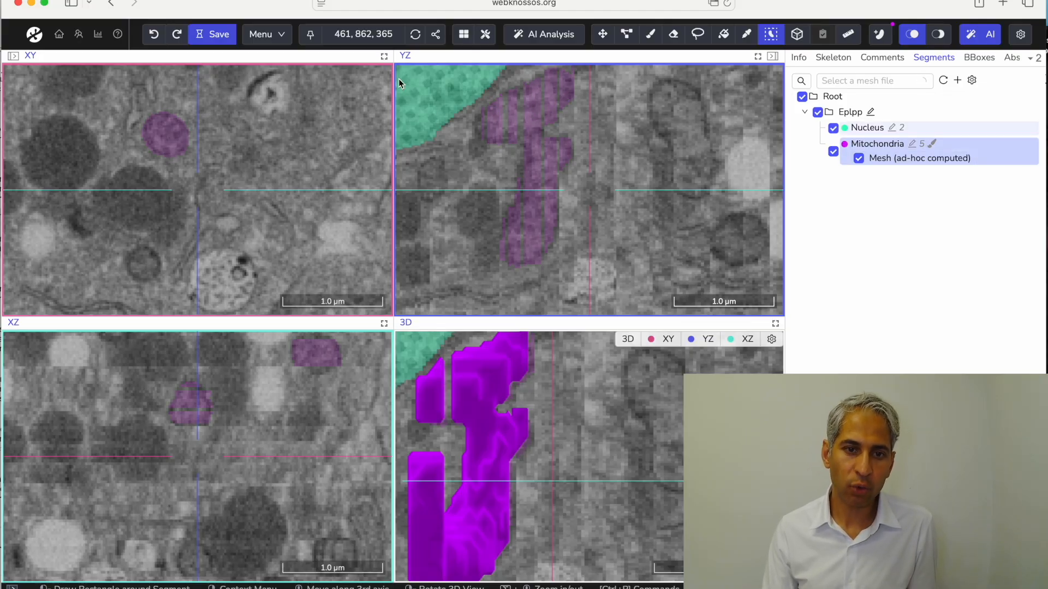
{"action": "left_click", "coordinate": [384, 57]}
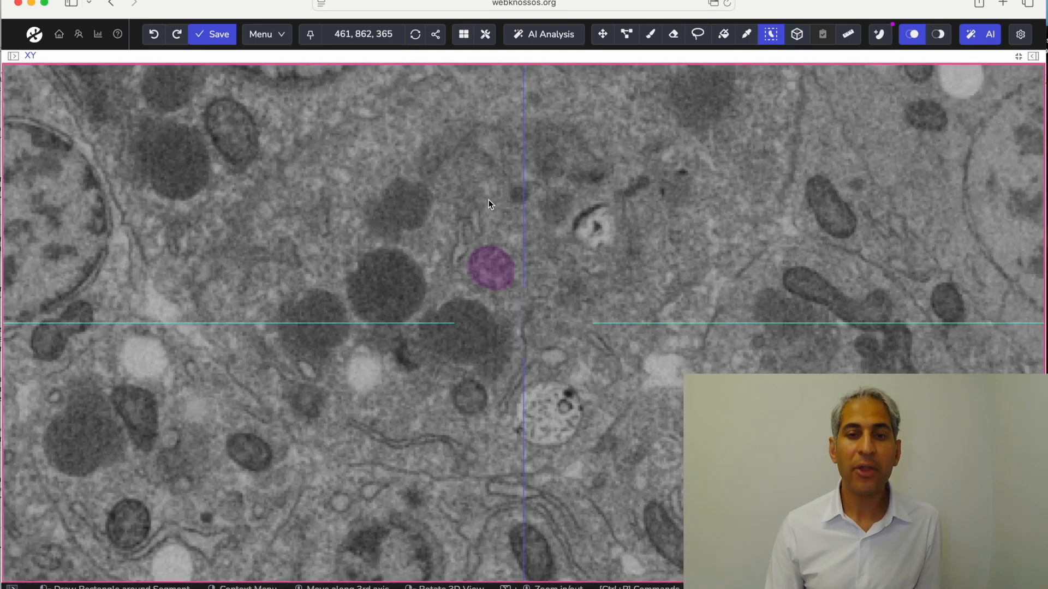
{"action": "scroll", "coordinate": [484, 215], "scroll_direction": "down", "scroll_amount": 5}
{"action": "scroll", "coordinate": [483, 210], "scroll_direction": "up", "scroll_amount": 10}
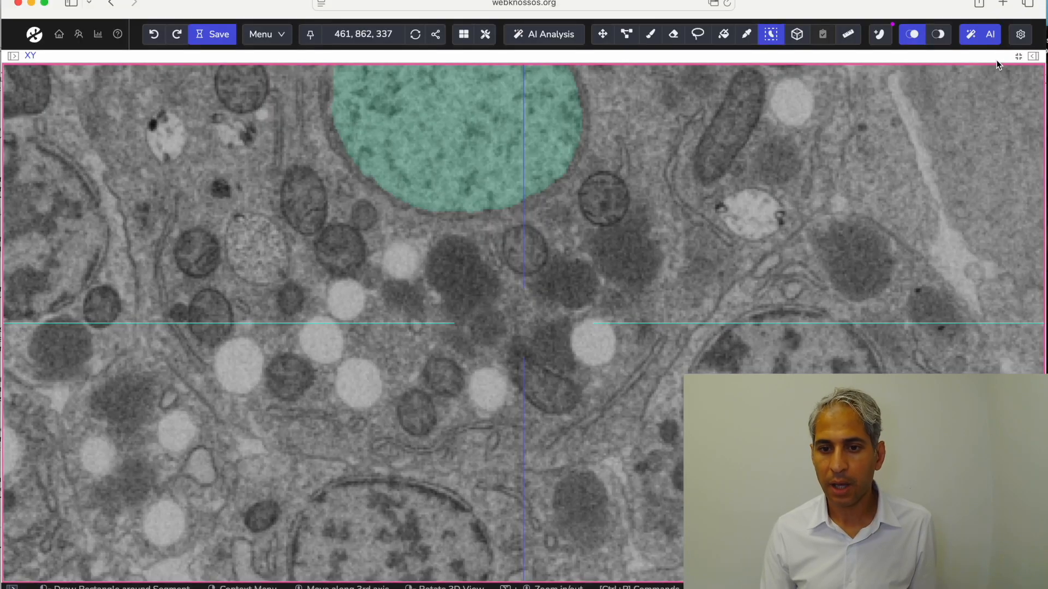
{"action": "left_click", "coordinate": [1033, 56]}
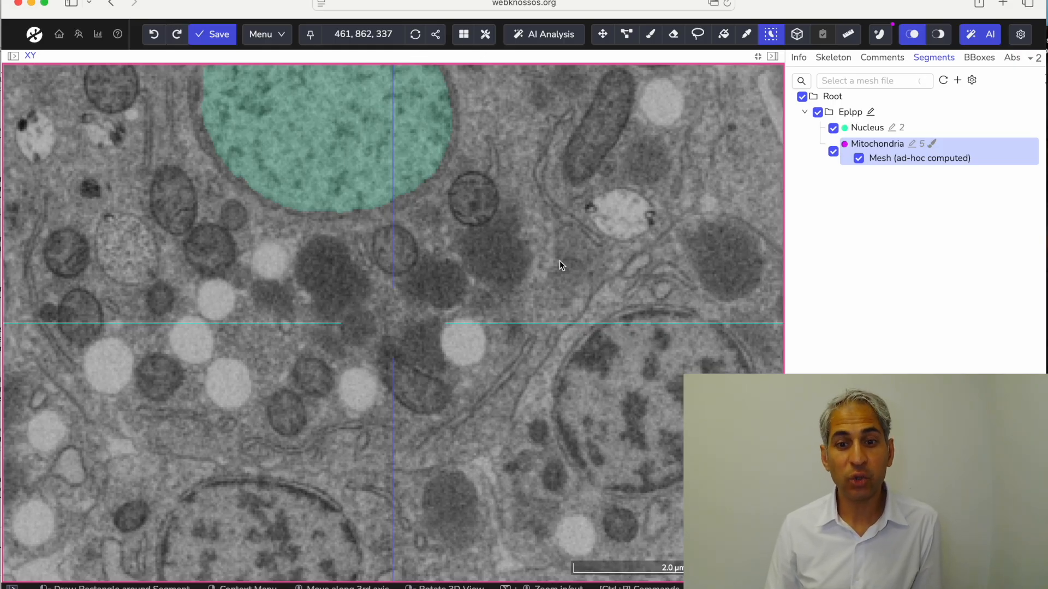
Step: Add the missed round mitochondrion profile just below the nucleus to Mitochondria on slice 336, and check the labels on neighbouring slices
{"action": "scroll", "coordinate": [440, 281], "scroll_direction": "down", "scroll_amount": 5}
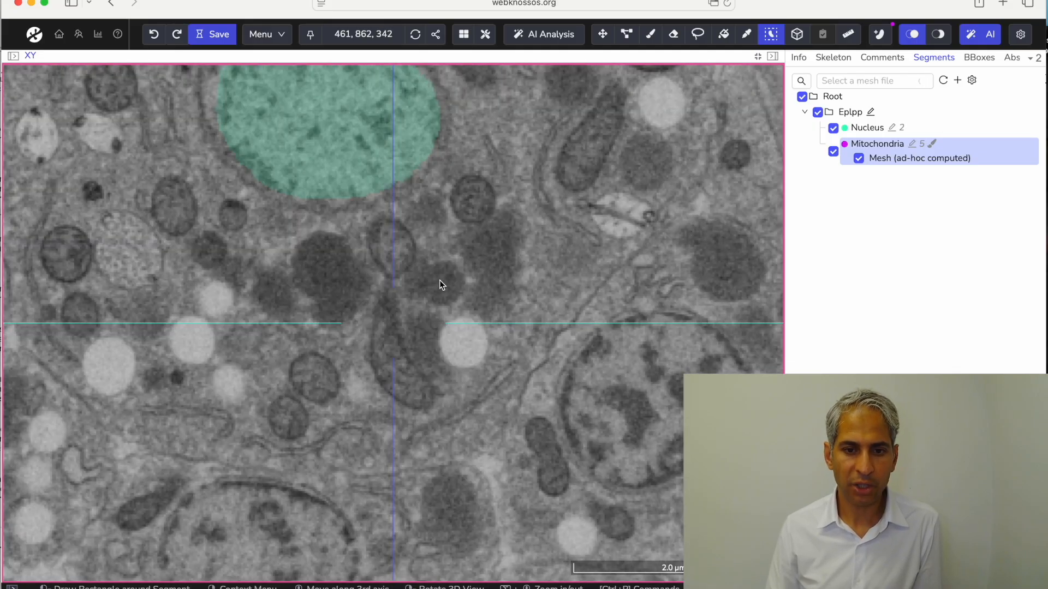
{"action": "scroll", "coordinate": [506, 236], "scroll_direction": "down", "scroll_amount": 4}
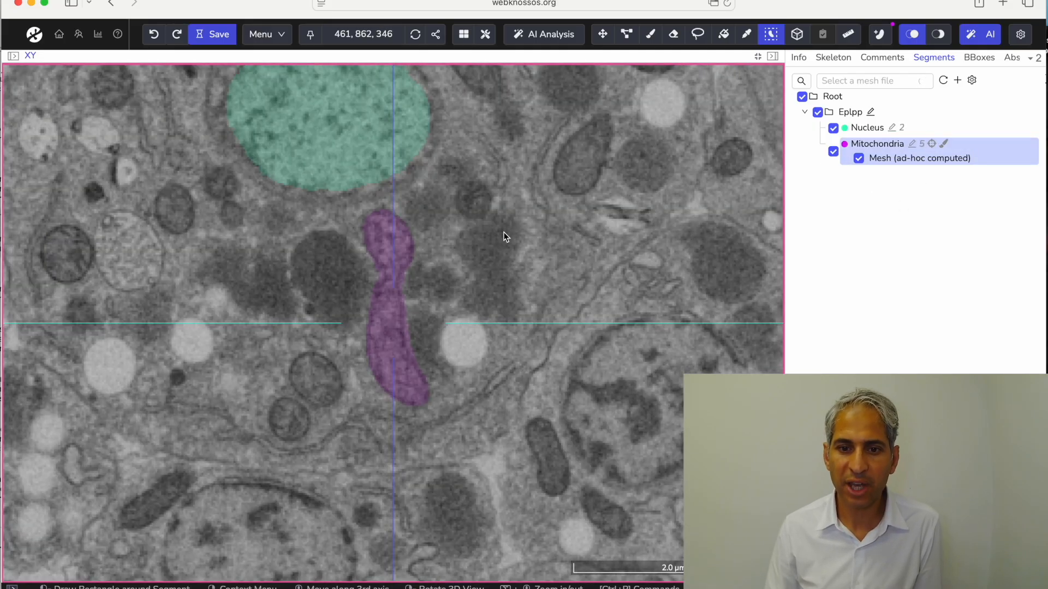
{"action": "scroll", "coordinate": [505, 236], "scroll_direction": "down", "scroll_amount": 20}
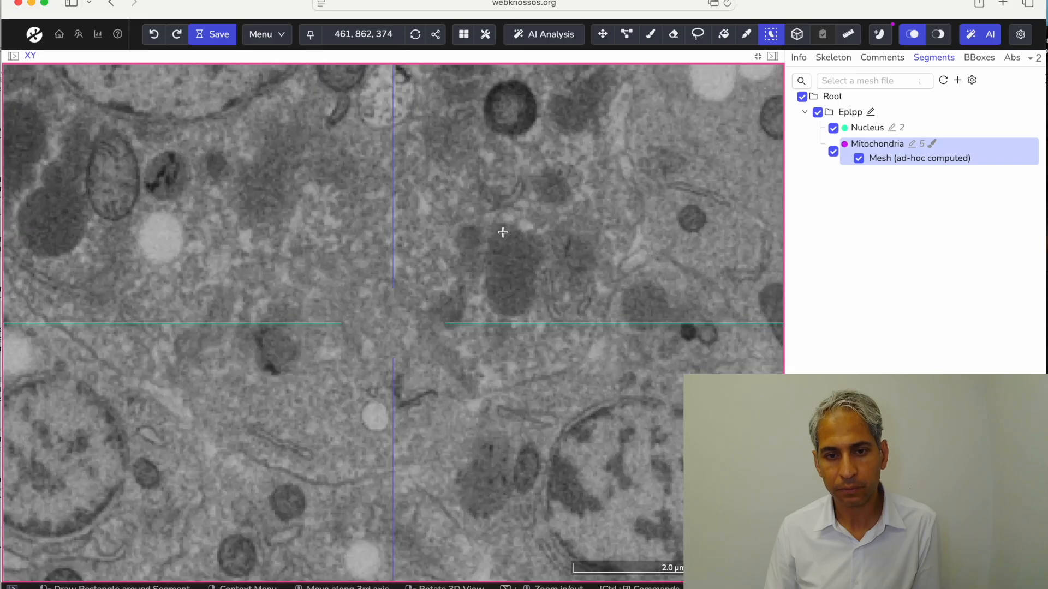
{"action": "scroll", "coordinate": [502, 233], "scroll_direction": "up", "scroll_amount": 20}
{"action": "scroll", "coordinate": [503, 232], "scroll_direction": "up", "scroll_amount": 6}
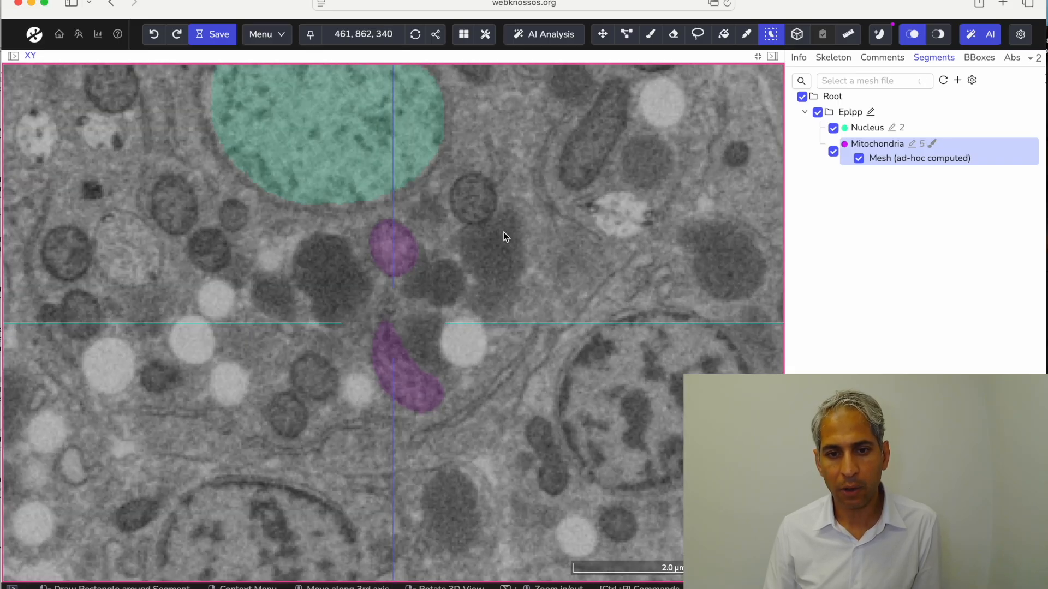
{"action": "scroll", "coordinate": [506, 237], "scroll_direction": "down", "scroll_amount": 5}
{"action": "scroll", "coordinate": [506, 237], "scroll_direction": "up", "scroll_amount": 5}
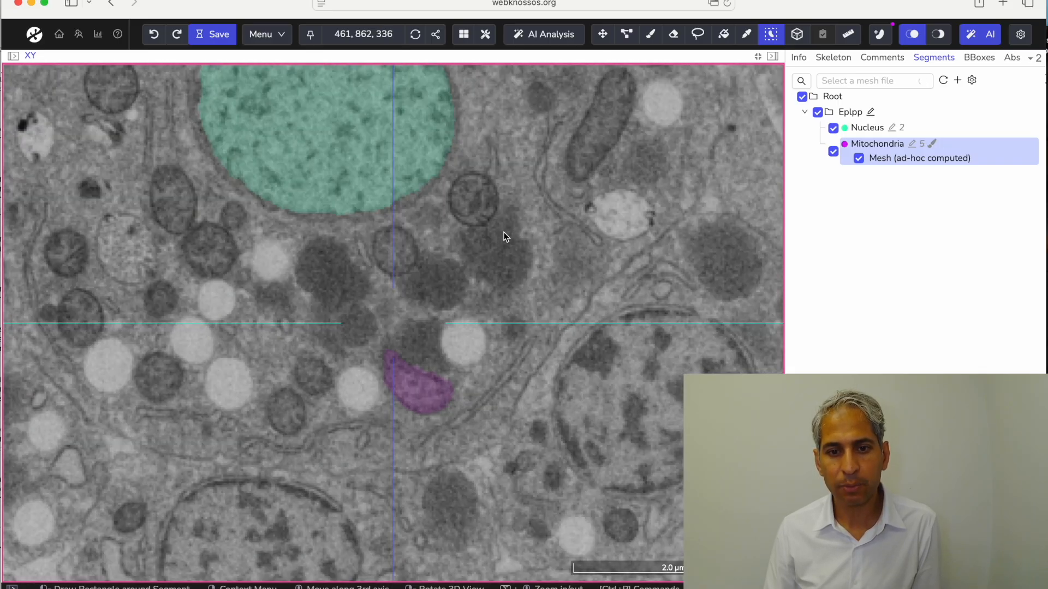
{"action": "left_click", "coordinate": [406, 251]}
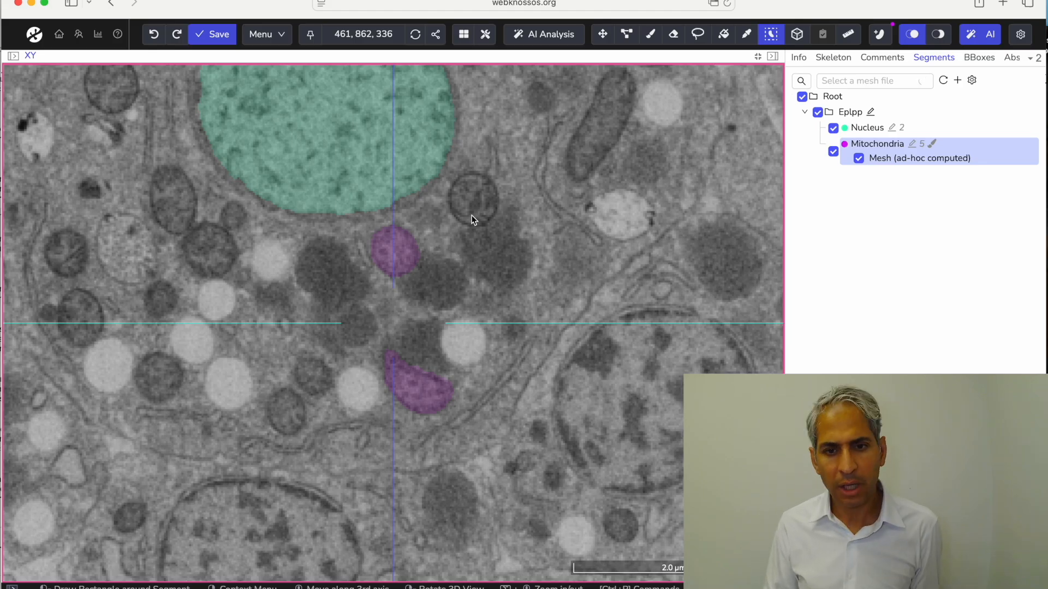
{"action": "scroll", "coordinate": [476, 200], "scroll_direction": "down", "scroll_amount": 10}
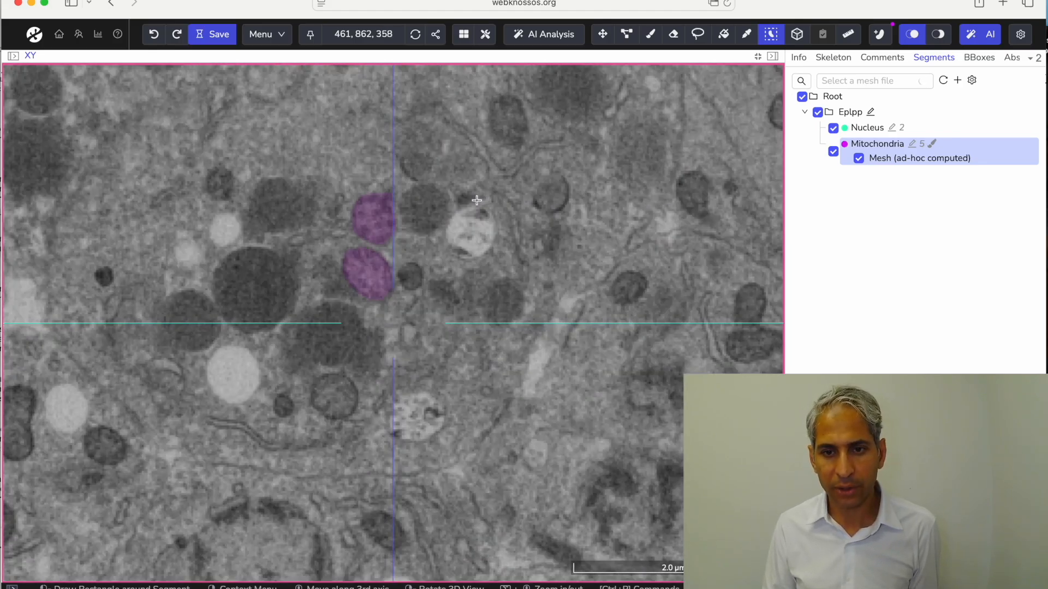
{"action": "scroll", "coordinate": [477, 200], "scroll_direction": "up", "scroll_amount": 10}
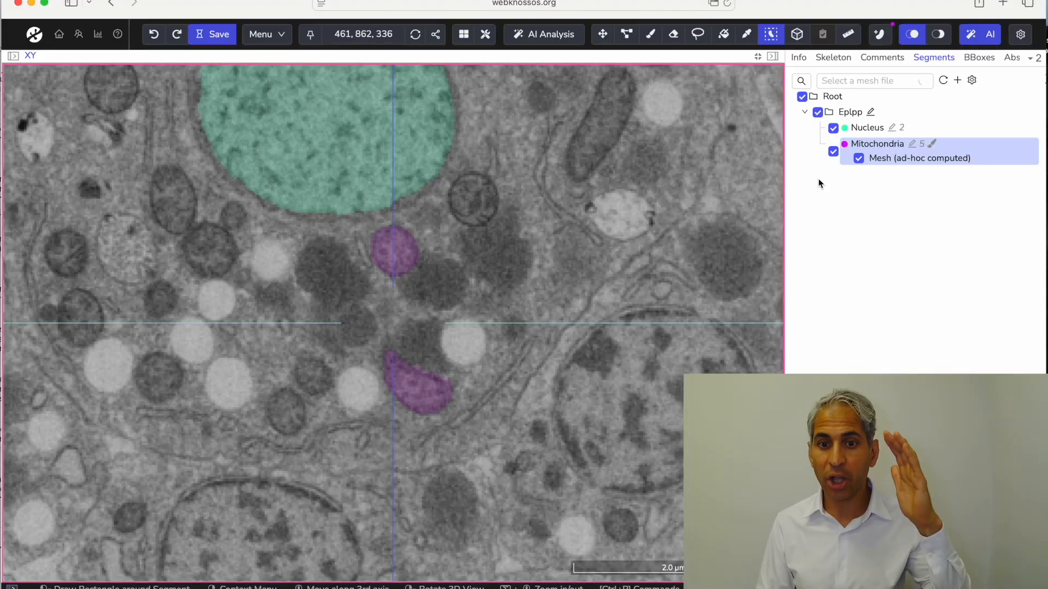
Step: Hide the Mitochondria segment and follow the unlabelled mitochondria below the nucleus through slices 324 to 340
{"action": "left_click", "coordinate": [833, 151]}
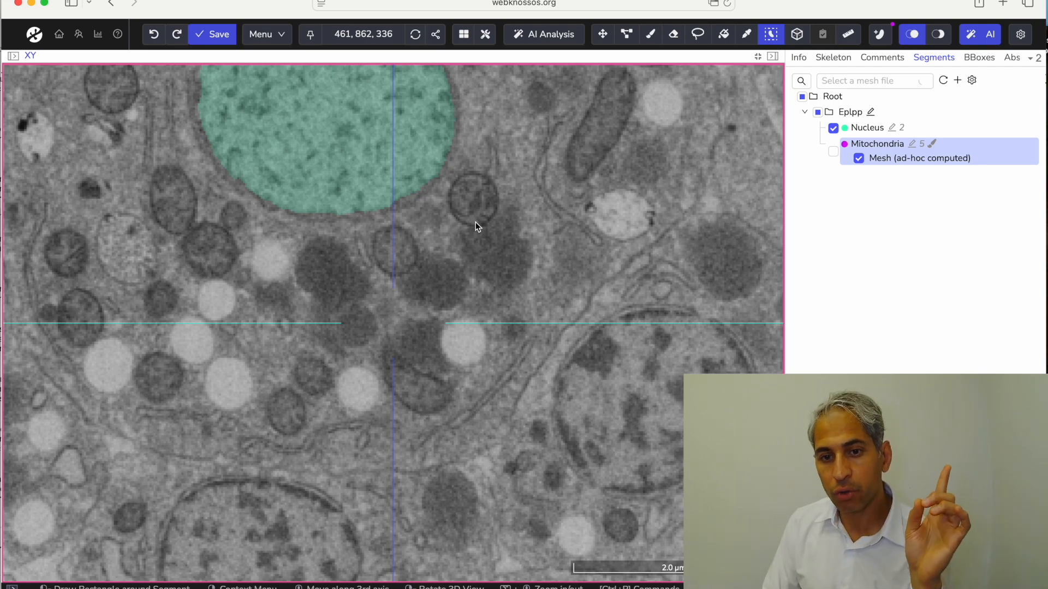
{"action": "scroll", "coordinate": [476, 222], "scroll_direction": "down", "scroll_amount": 10}
{"action": "scroll", "coordinate": [476, 221], "scroll_direction": "up", "scroll_amount": 10}
{"action": "scroll", "coordinate": [476, 222], "scroll_direction": "down", "scroll_amount": 5}
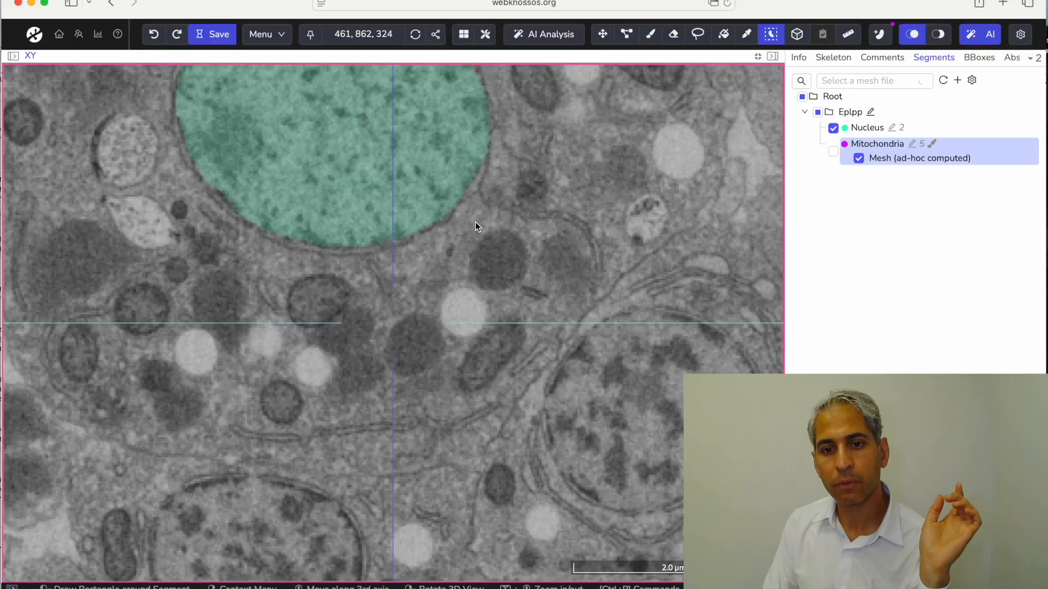
{"action": "scroll", "coordinate": [475, 222], "scroll_direction": "up", "scroll_amount": 5}
{"action": "scroll", "coordinate": [475, 222], "scroll_direction": "down", "scroll_amount": 3}
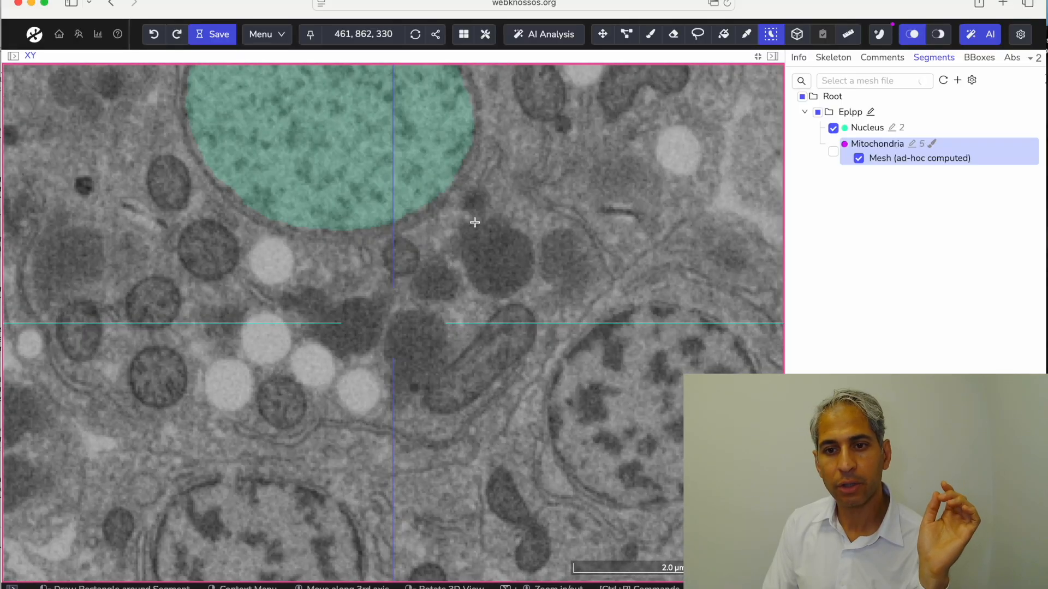
{"action": "scroll", "coordinate": [475, 222], "scroll_direction": "up", "scroll_amount": 2}
{"action": "scroll", "coordinate": [474, 222], "scroll_direction": "down", "scroll_amount": 3}
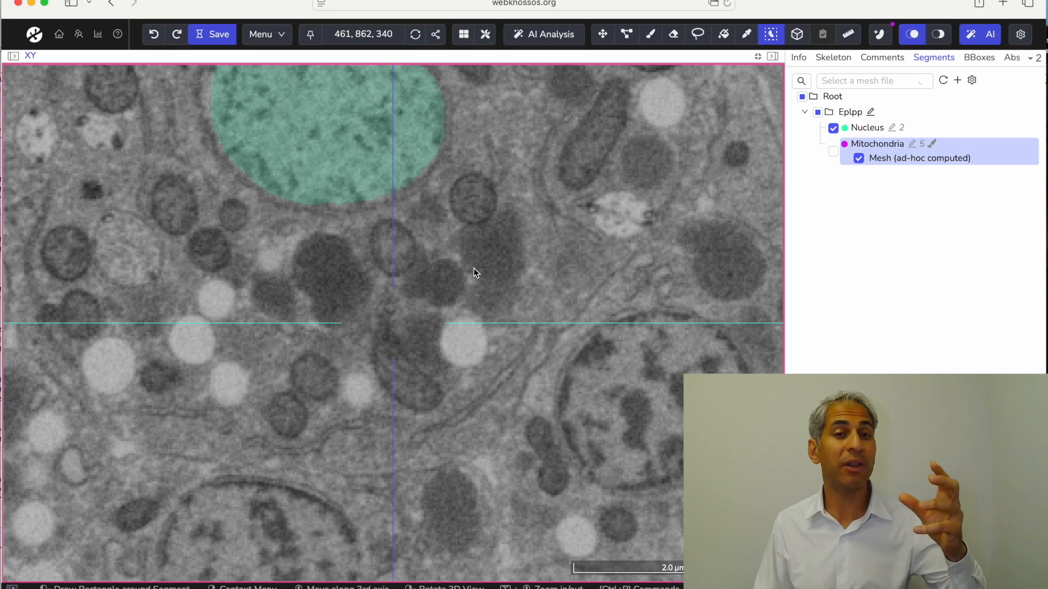
Step: Label the round mitochondrion below the green nucleus on slices 337 and 346 with the AI-assisted Quick Select tool
{"action": "scroll", "coordinate": [487, 218], "scroll_direction": "down", "scroll_amount": 10}
{"action": "scroll", "coordinate": [487, 218], "scroll_direction": "up", "scroll_amount": 12}
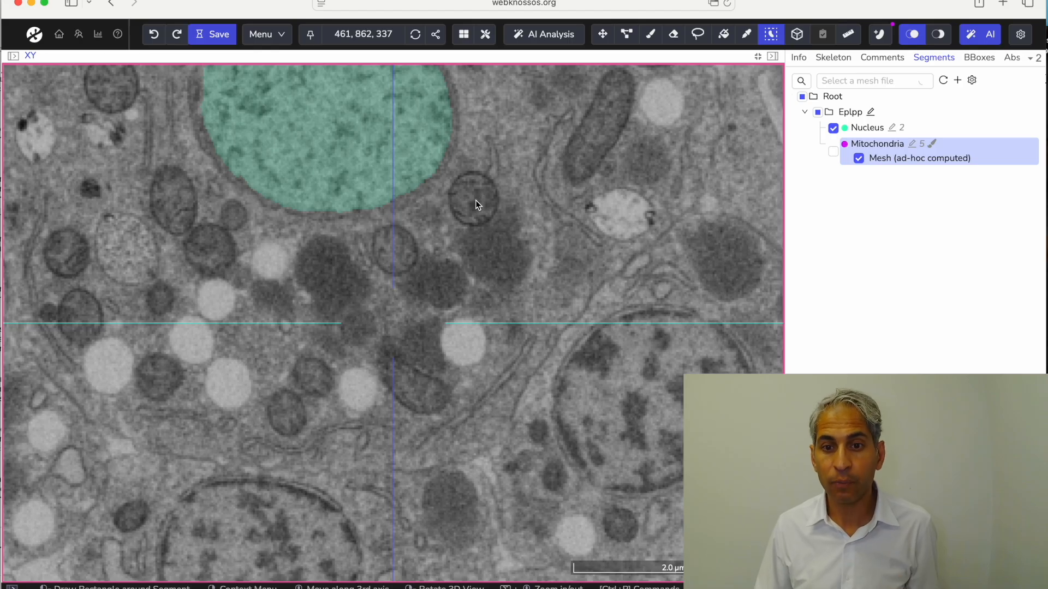
{"action": "left_click", "coordinate": [476, 205]}
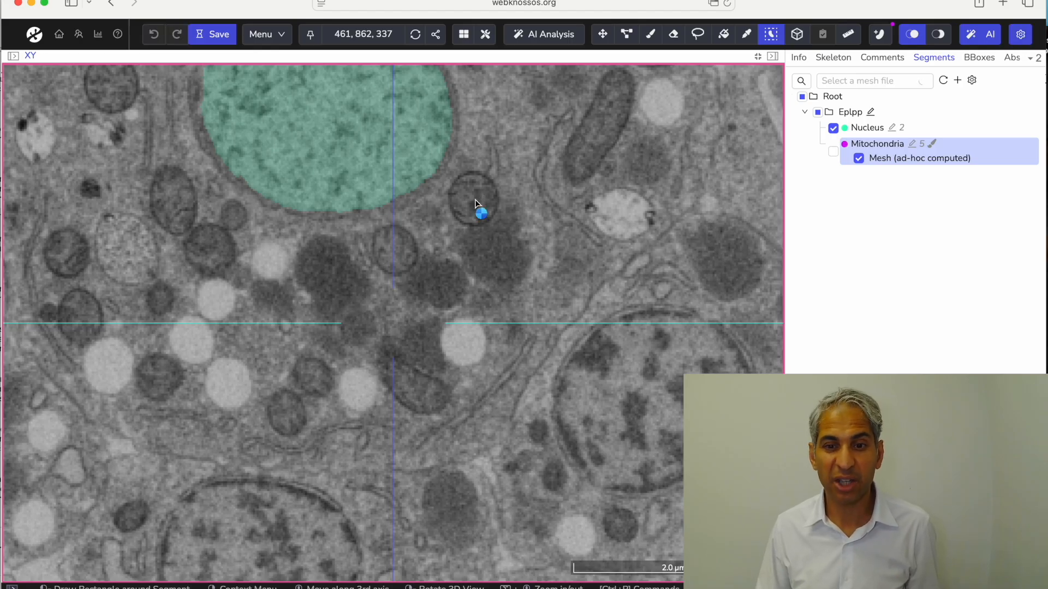
{"action": "scroll", "coordinate": [474, 205], "scroll_direction": "down", "scroll_amount": 4}
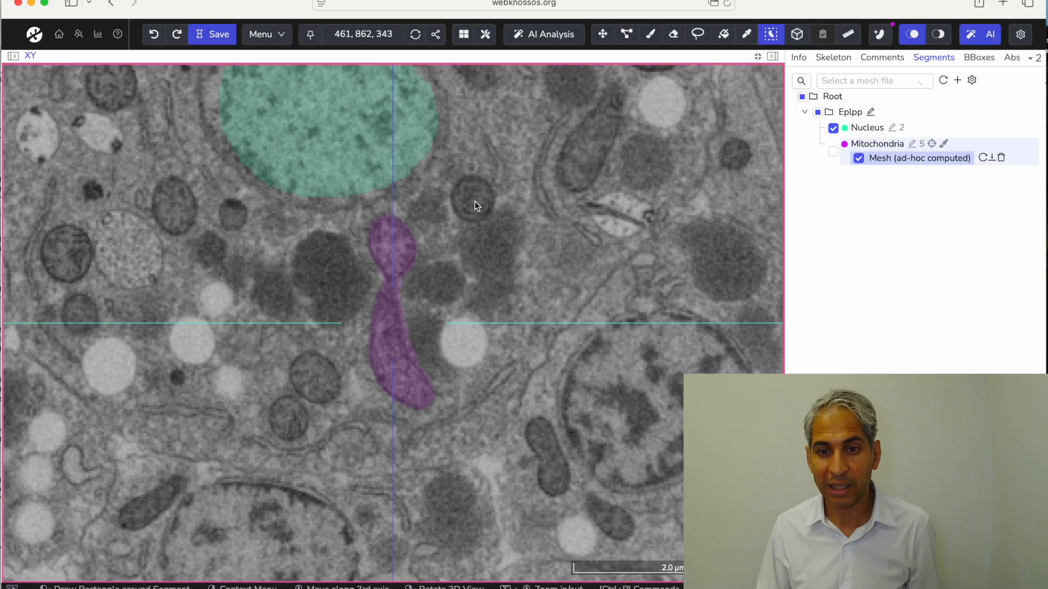
{"action": "scroll", "coordinate": [477, 205], "scroll_direction": "down", "scroll_amount": 5}
{"action": "left_click", "coordinate": [476, 205]}
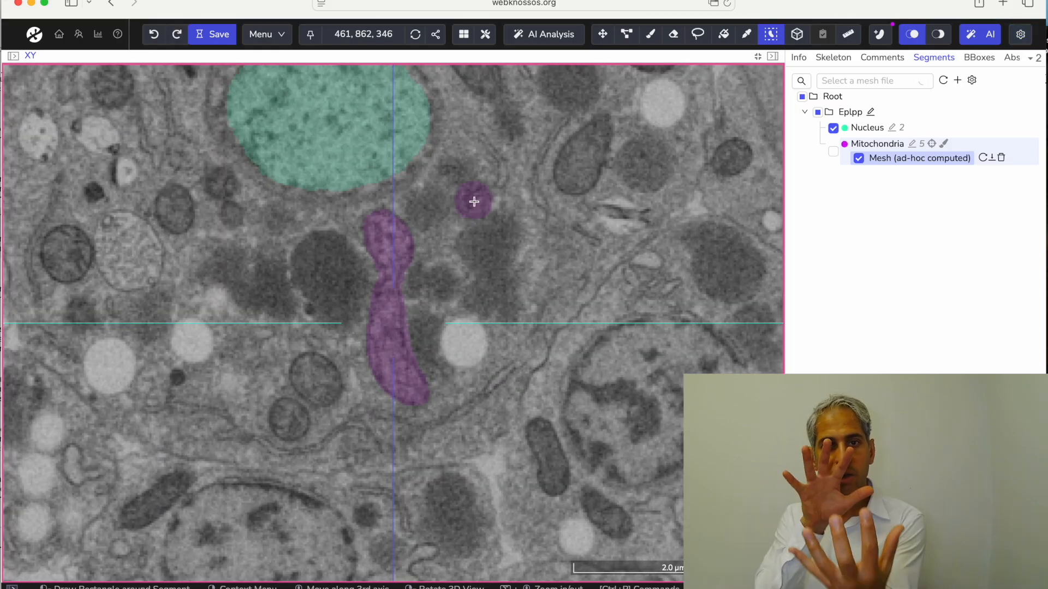
Step: Interpolate the Mitochondria segment along Z across the 8 slices between slices 337 and 346
{"action": "key", "text": "ctrl+z"}
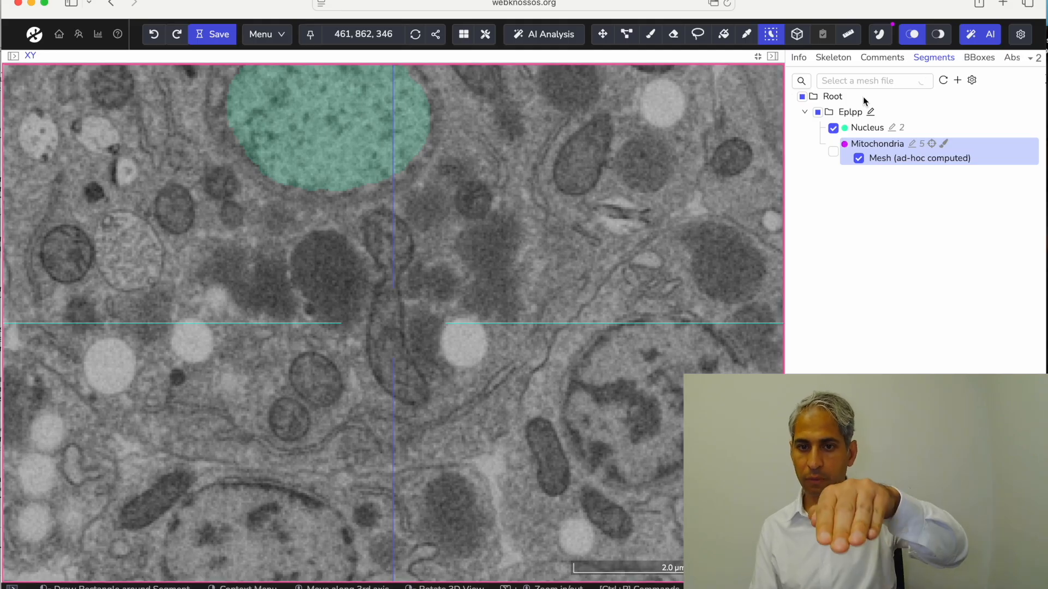
{"action": "scroll", "coordinate": [985, 42], "scroll_direction": "right", "scroll_amount": 3}
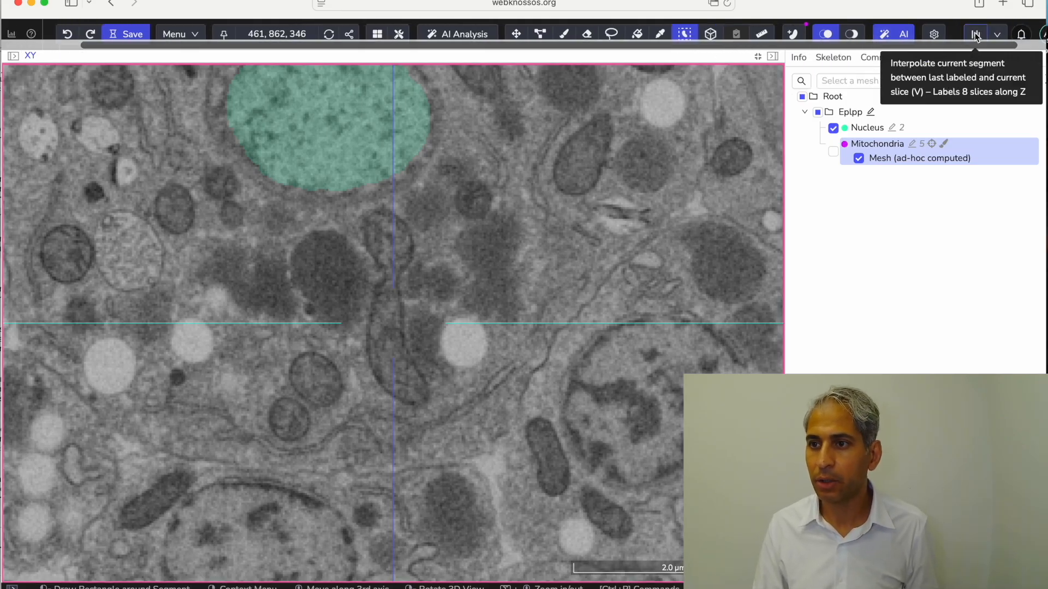
{"action": "key", "text": "ctrl+y"}
{"action": "key", "text": "ctrl+z"}
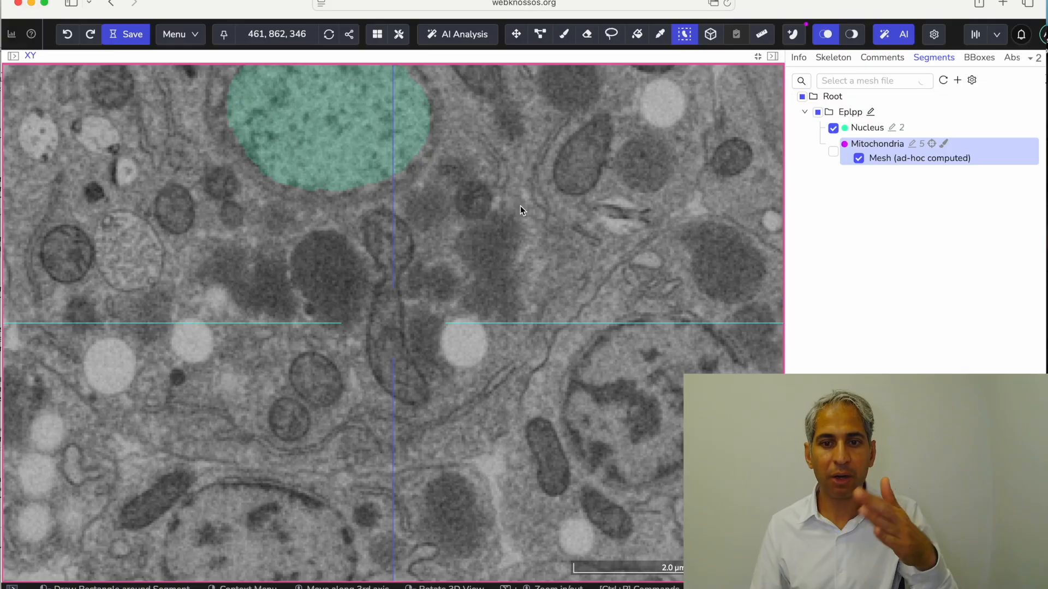
{"action": "key", "text": "ctrl+y"}
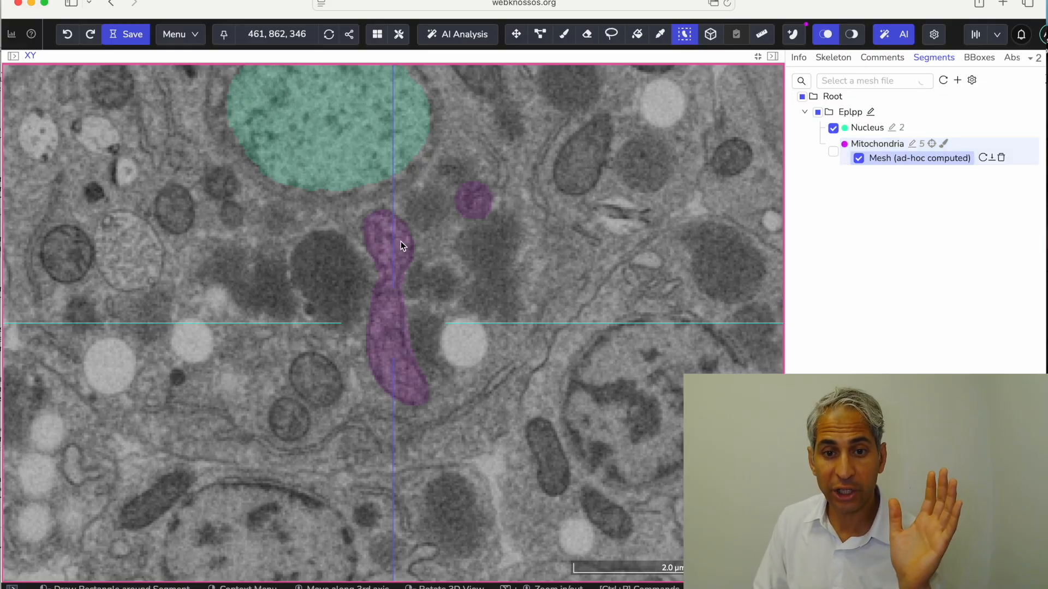
Step: Look through the neighbouring slices in both directions to examine where the round mitochondrion begins and ends
{"action": "scroll", "coordinate": [474, 205], "scroll_direction": "up", "scroll_amount": 15}
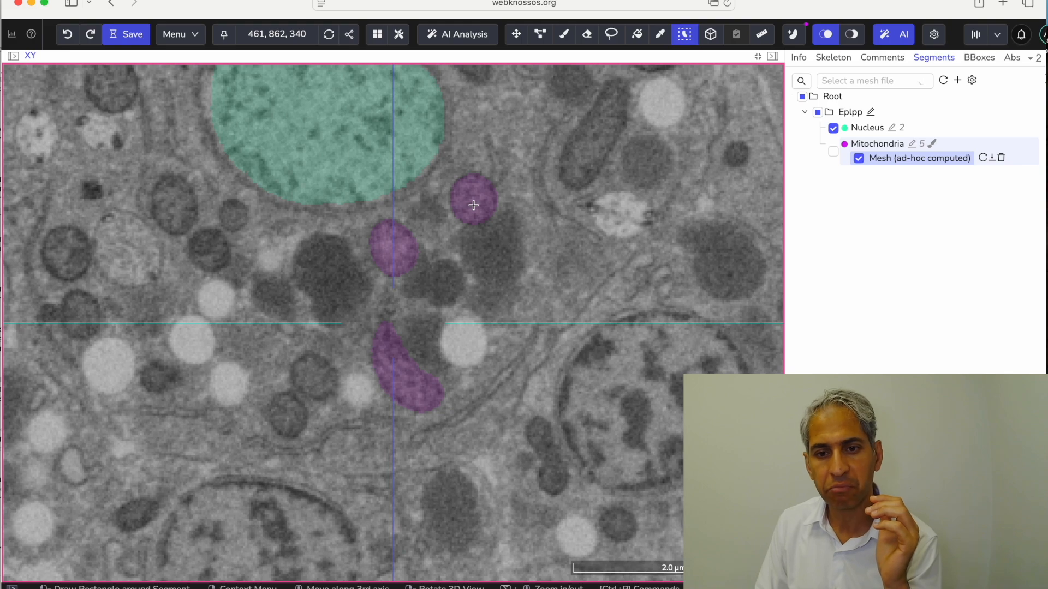
{"action": "scroll", "coordinate": [473, 205], "scroll_direction": "down", "scroll_amount": 19}
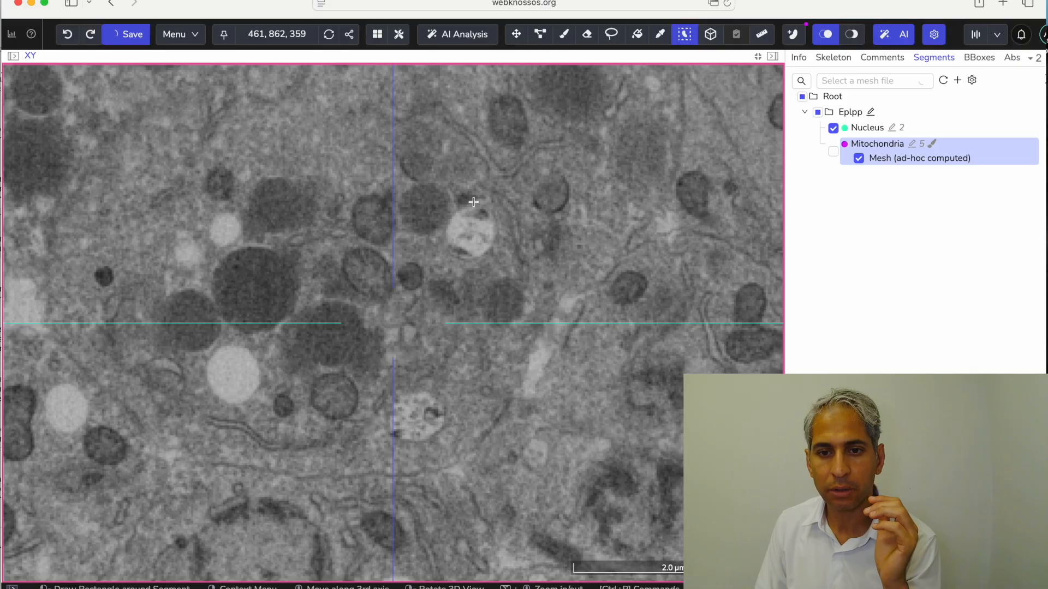
{"action": "scroll", "coordinate": [474, 202], "scroll_direction": "up", "scroll_amount": 8}
{"action": "scroll", "coordinate": [473, 201], "scroll_direction": "down", "scroll_amount": 10}
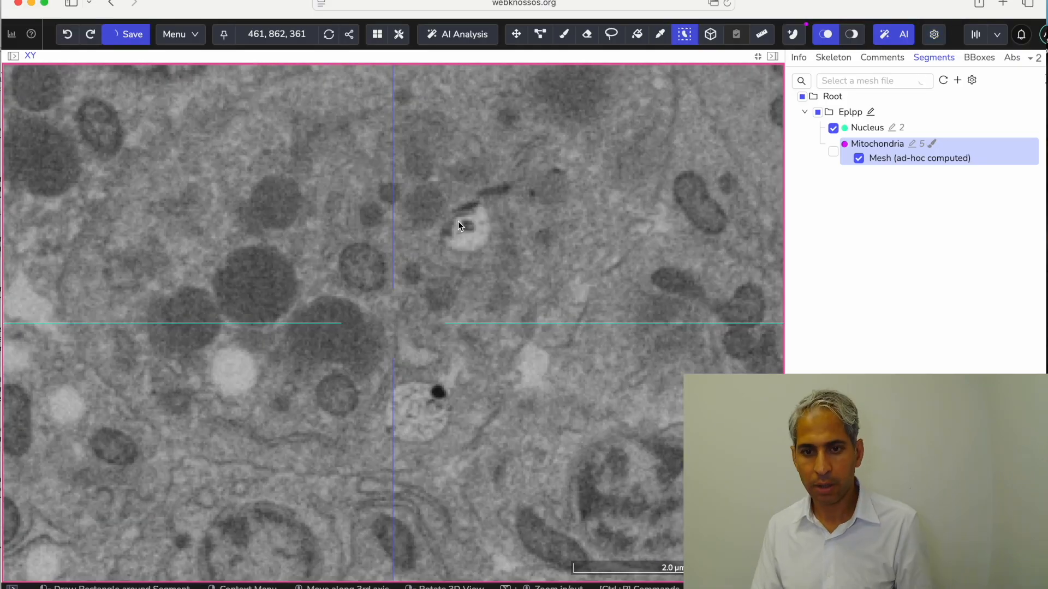
{"action": "scroll", "coordinate": [459, 221], "scroll_direction": "up", "scroll_amount": 14}
{"action": "scroll", "coordinate": [460, 222], "scroll_direction": "down", "scroll_amount": 14}
{"action": "scroll", "coordinate": [462, 222], "scroll_direction": "down", "scroll_amount": 9}
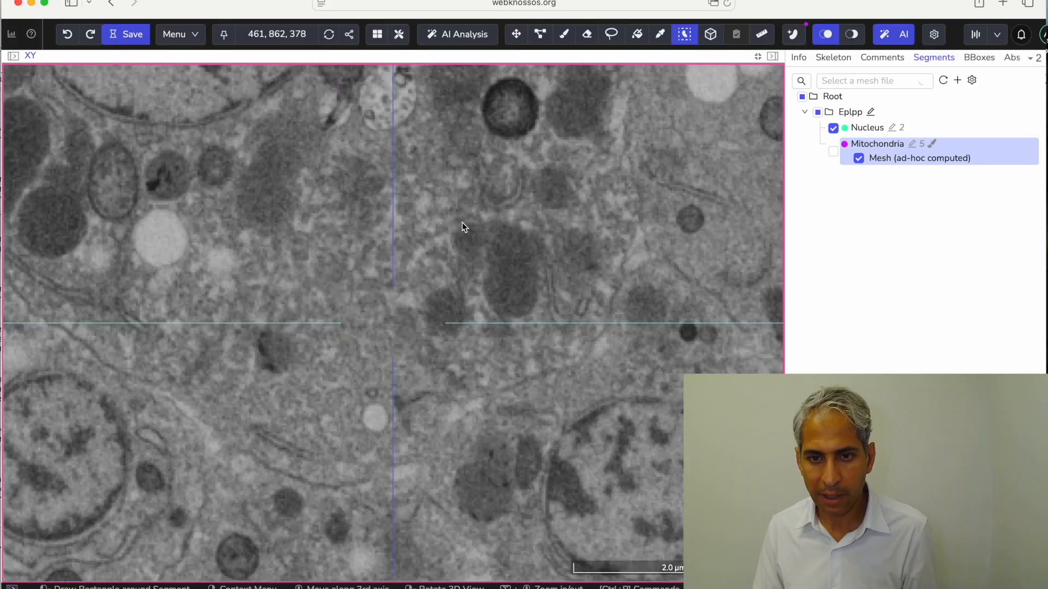
{"action": "scroll", "coordinate": [462, 222], "scroll_direction": "up", "scroll_amount": 20}
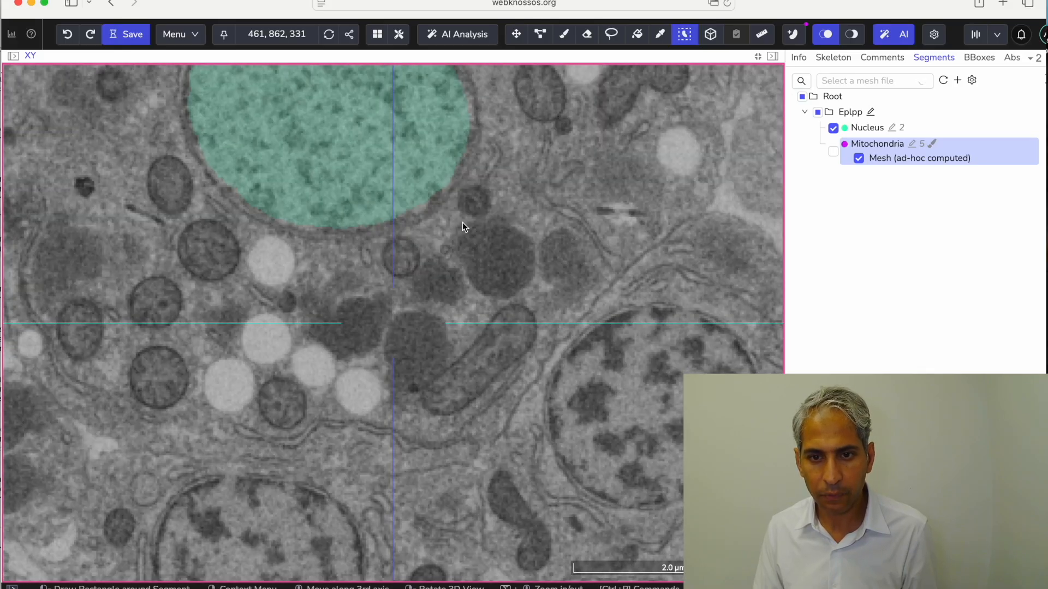
{"action": "scroll", "coordinate": [462, 221], "scroll_direction": "up", "scroll_amount": 2}
{"action": "scroll", "coordinate": [463, 222], "scroll_direction": "up", "scroll_amount": 14}
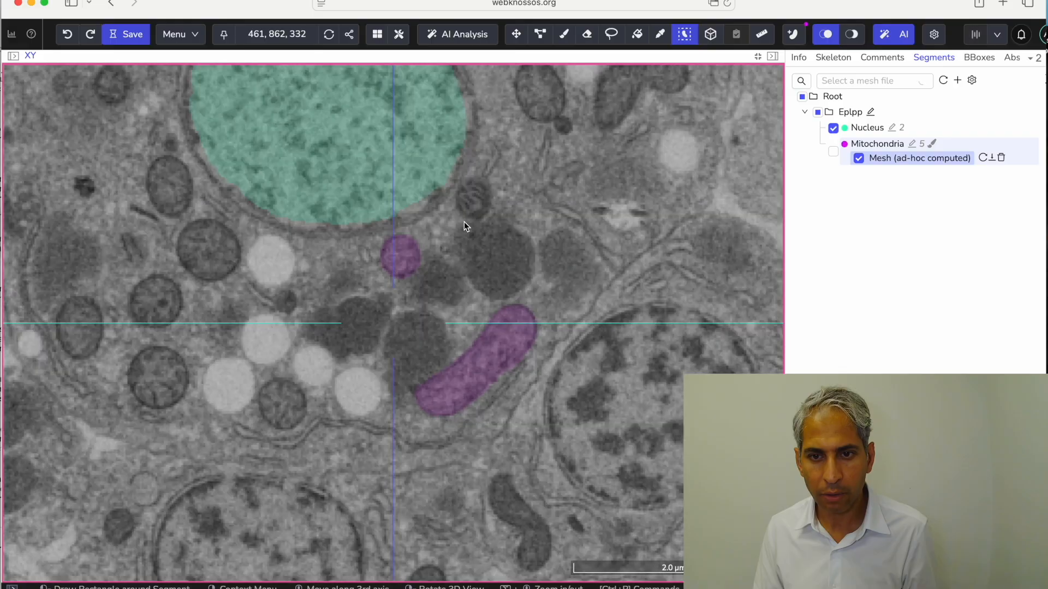
Step: Label the round mitochondrion on slices 334 and 331, and interpolate the two slices between them
{"action": "scroll", "coordinate": [464, 222], "scroll_direction": "down", "scroll_amount": 15}
{"action": "scroll", "coordinate": [464, 221], "scroll_direction": "up", "scroll_amount": 6}
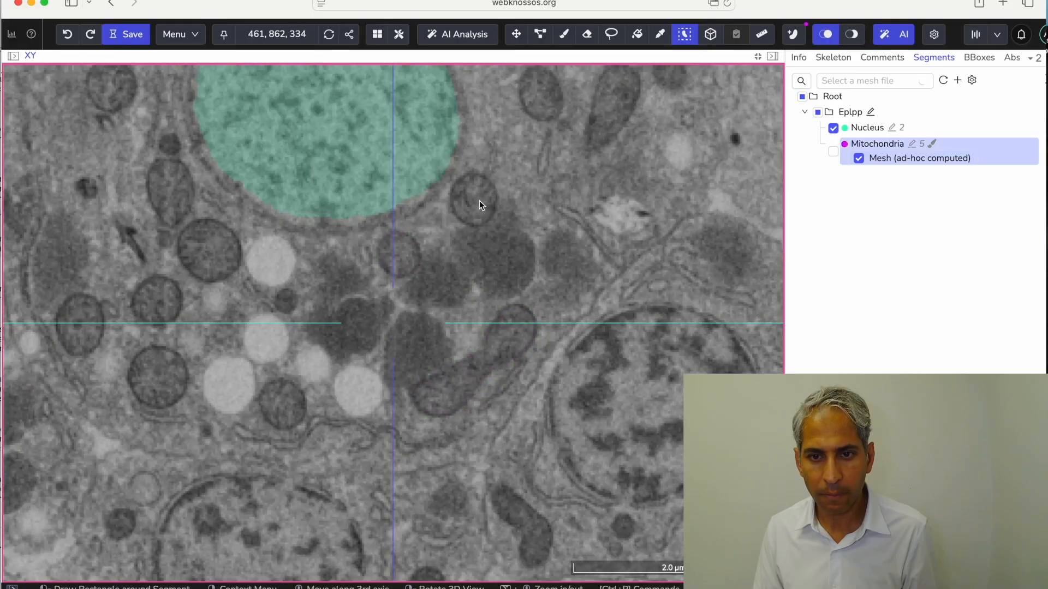
{"action": "left_click", "coordinate": [479, 200]}
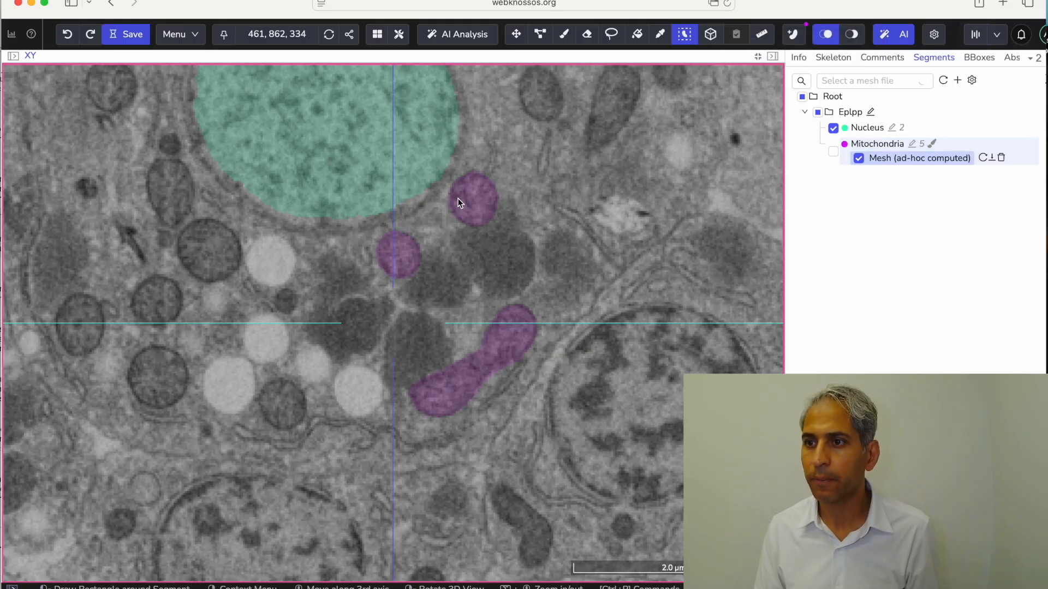
{"action": "scroll", "coordinate": [480, 203], "scroll_direction": "up", "scroll_amount": 7}
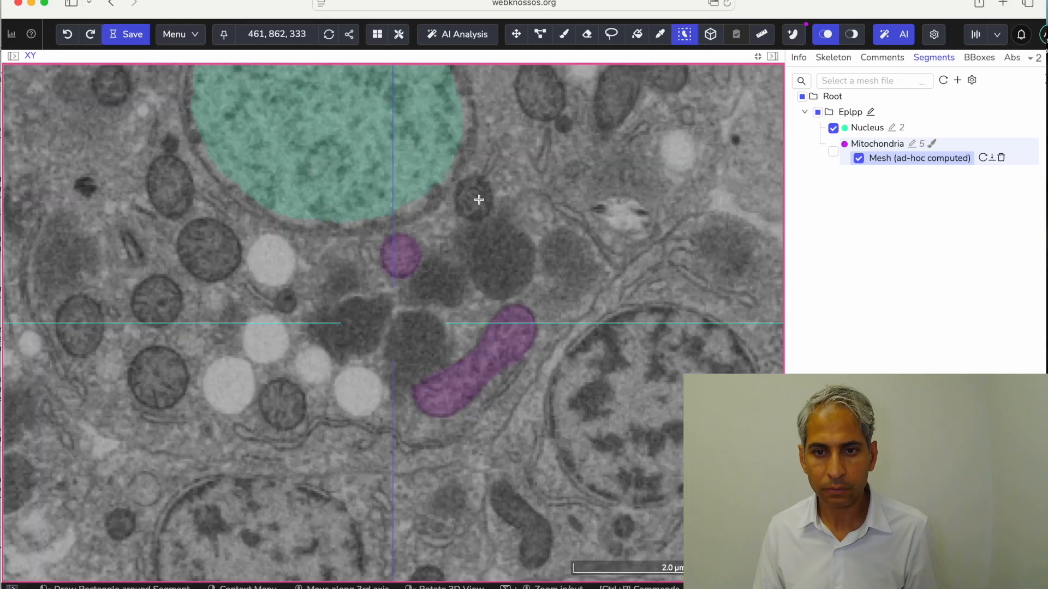
{"action": "scroll", "coordinate": [480, 204], "scroll_direction": "down", "scroll_amount": 4}
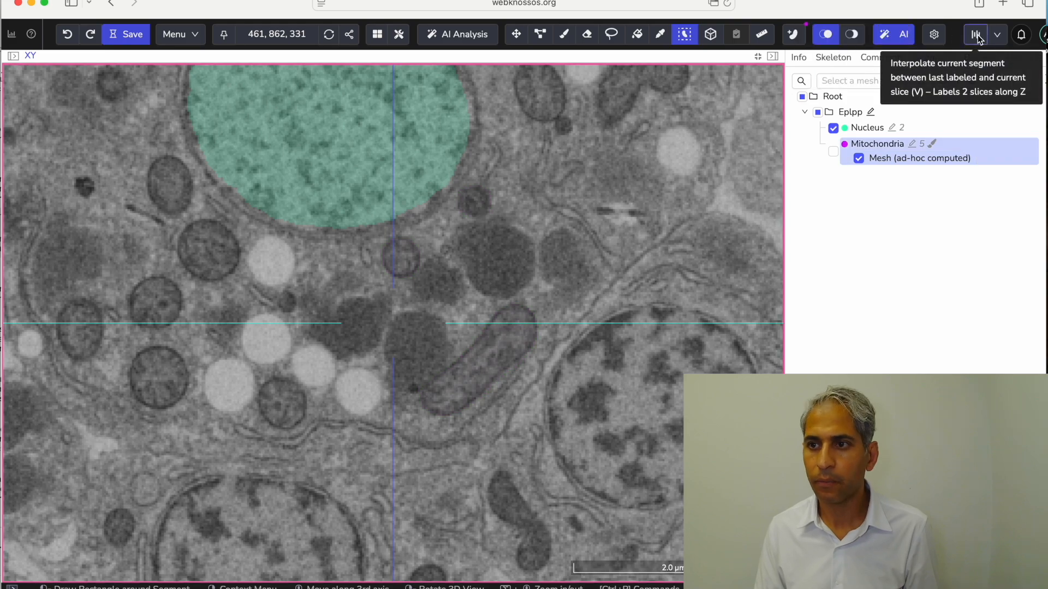
{"action": "scroll", "coordinate": [506, 185], "scroll_direction": "down", "scroll_amount": 1}
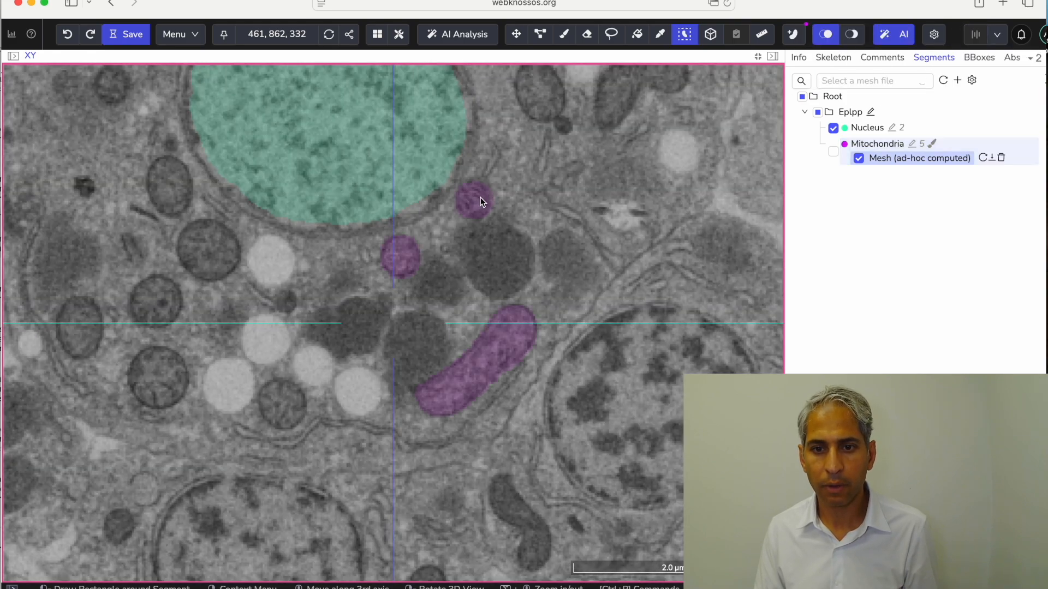
Step: Check the round mitochondrion's labels through the stack and apply Quick Select to it on slice 345
{"action": "scroll", "coordinate": [480, 199], "scroll_direction": "down", "scroll_amount": 13}
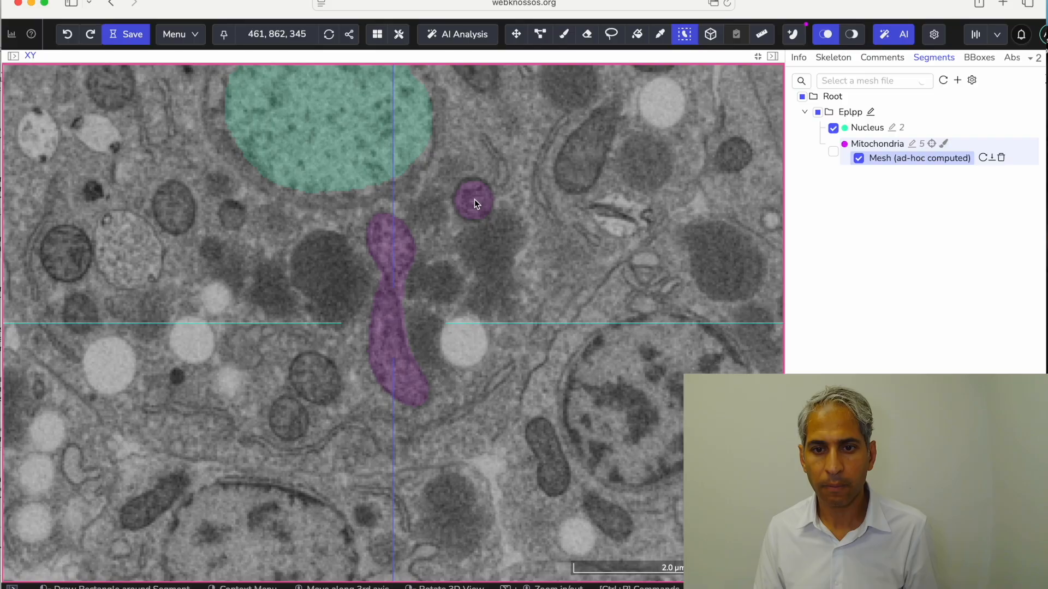
{"action": "scroll", "coordinate": [474, 198], "scroll_direction": "down", "scroll_amount": 2}
{"action": "scroll", "coordinate": [475, 203], "scroll_direction": "up", "scroll_amount": 2}
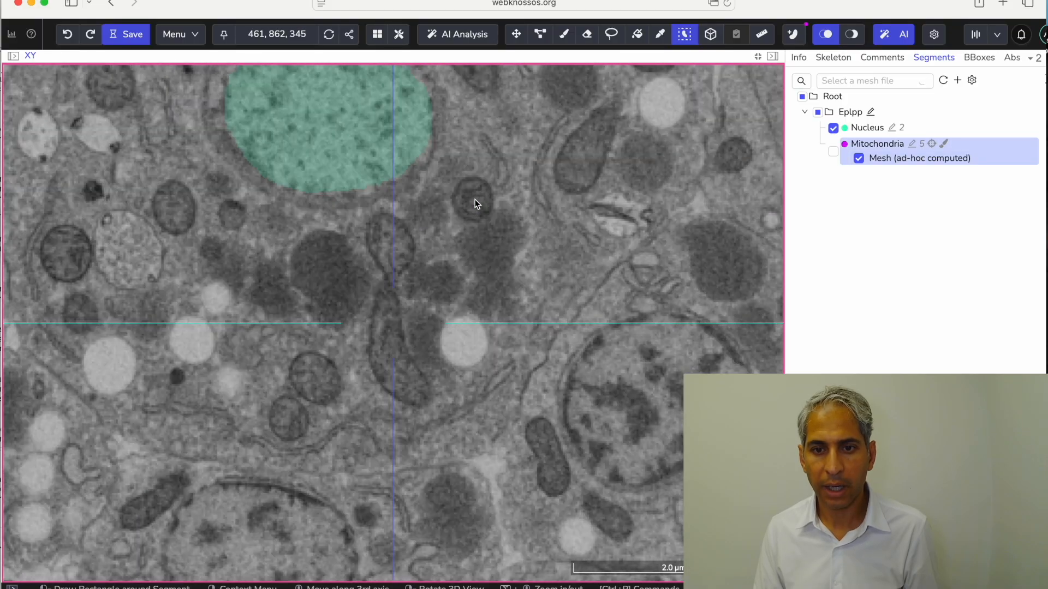
{"action": "left_click", "coordinate": [479, 200]}
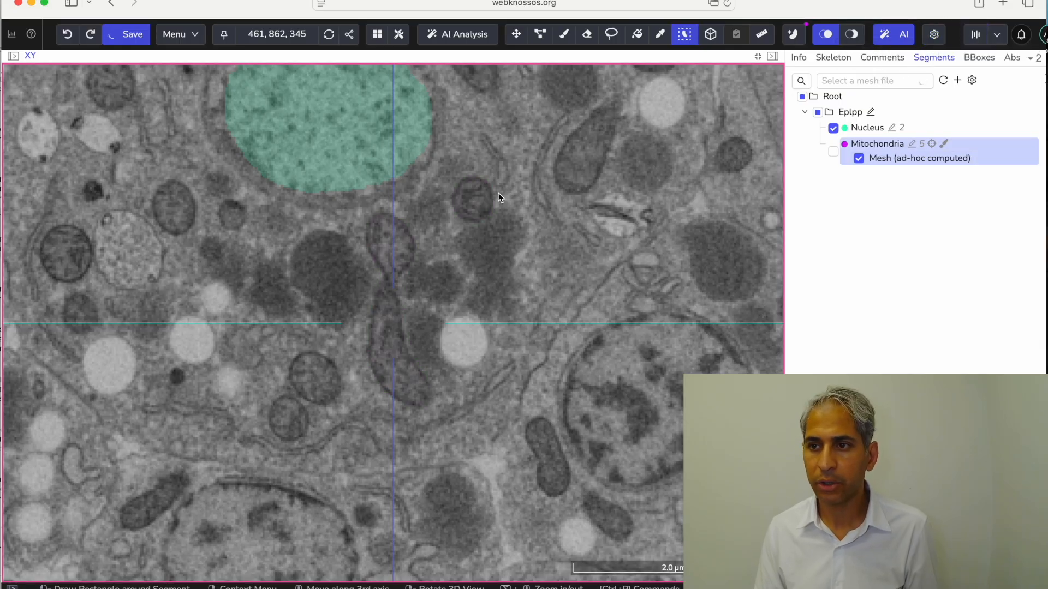
{"action": "scroll", "coordinate": [498, 193], "scroll_direction": "up", "scroll_amount": 6}
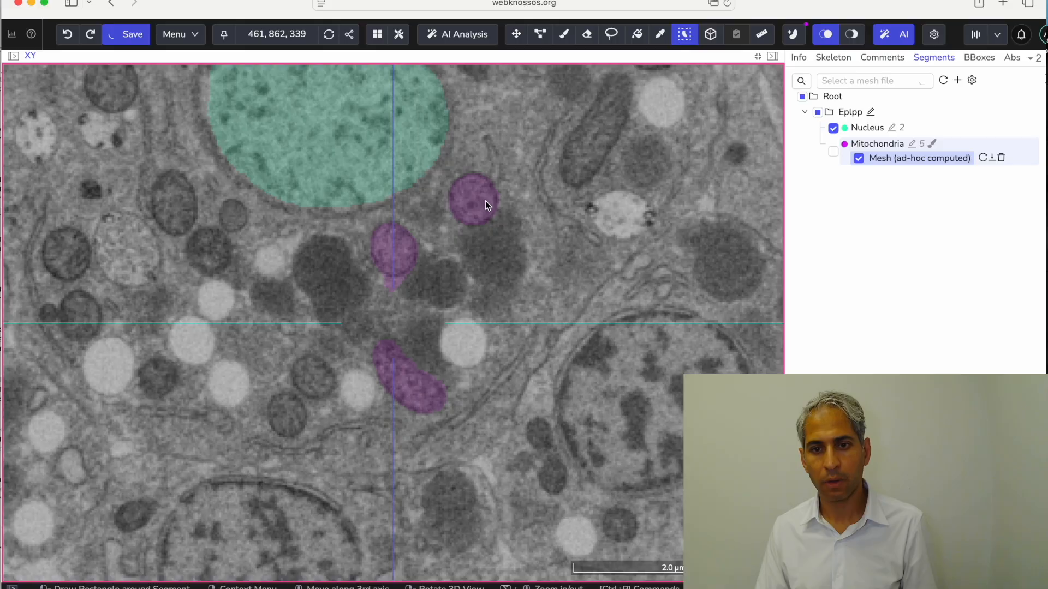
Step: Remove the ad-hoc mesh of the Mitochondria segment and restore the four-viewport layout
{"action": "left_click", "coordinate": [921, 144]}
{"action": "left_click", "coordinate": [941, 181]}
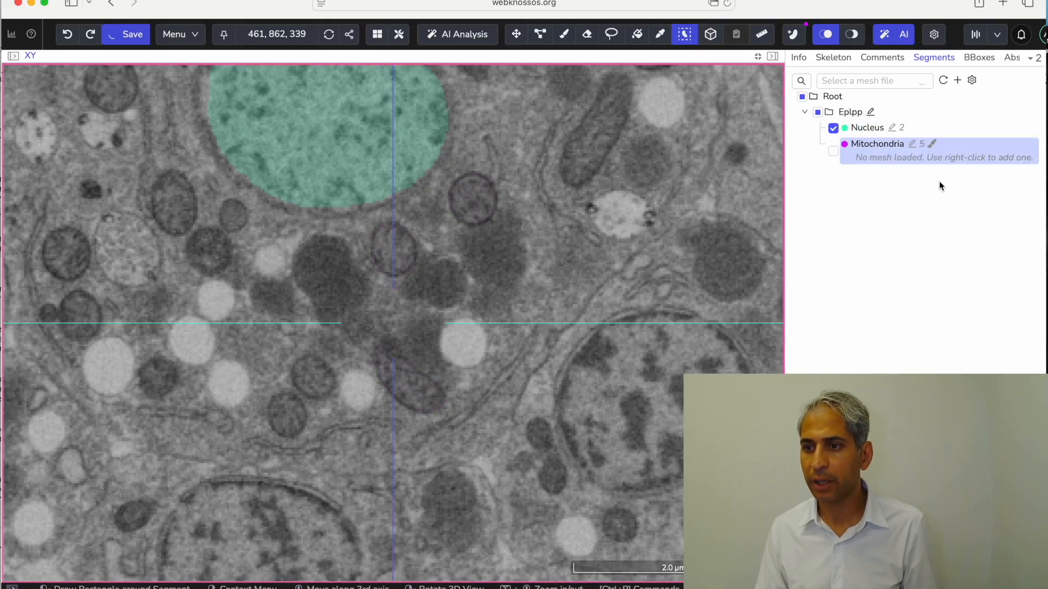
{"action": "left_click", "coordinate": [758, 57]}
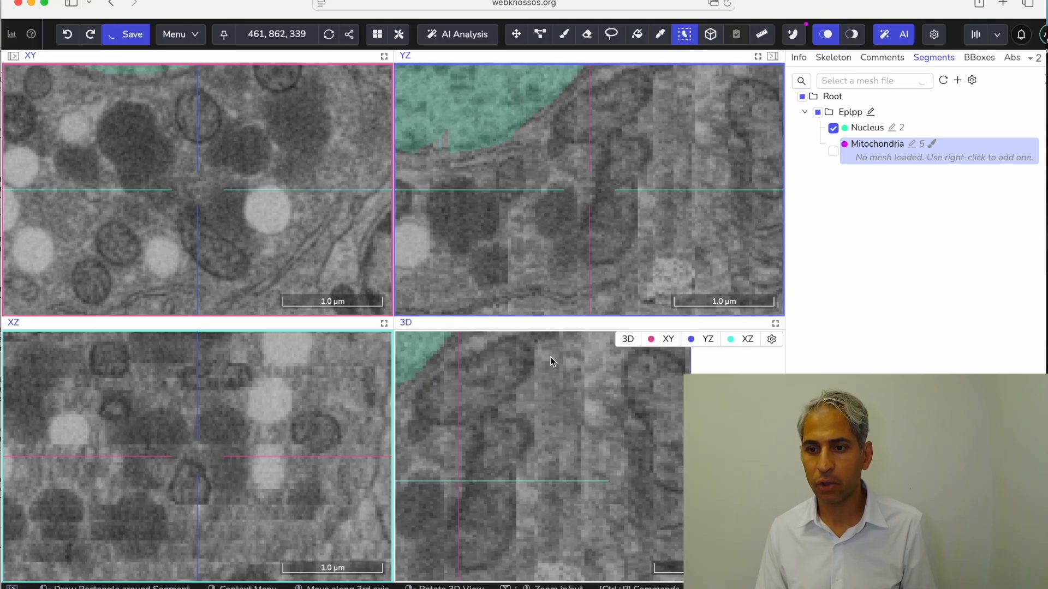
Step: Orient the 3D viewport to the XY plane with the whole plane in view
{"action": "scroll", "coordinate": [611, 395], "scroll_direction": "up", "scroll_amount": 10}
{"action": "scroll", "coordinate": [611, 394], "scroll_direction": "down", "scroll_amount": 15}
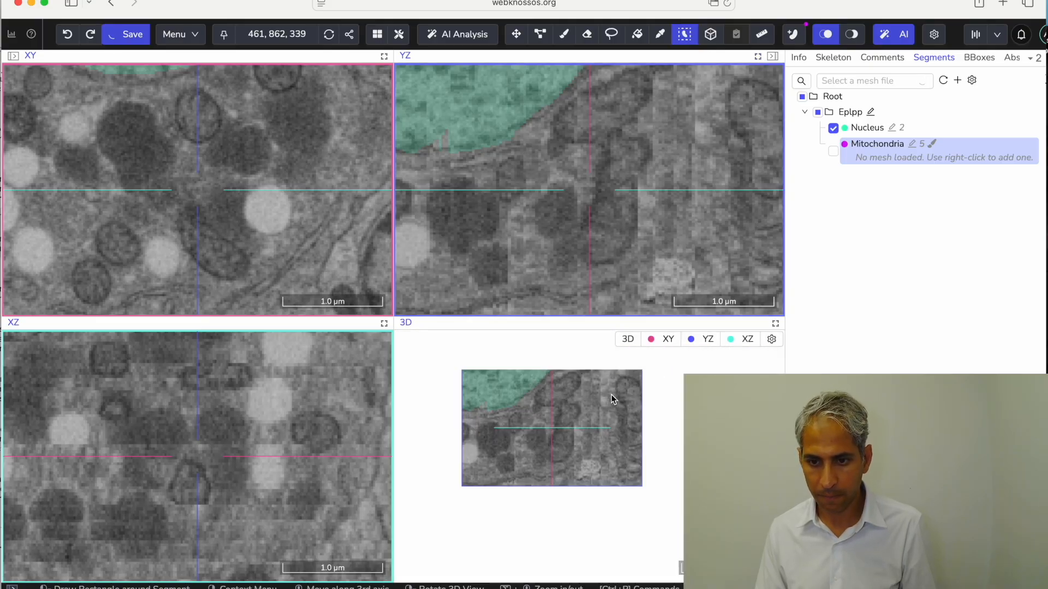
{"action": "left_click", "coordinate": [665, 340]}
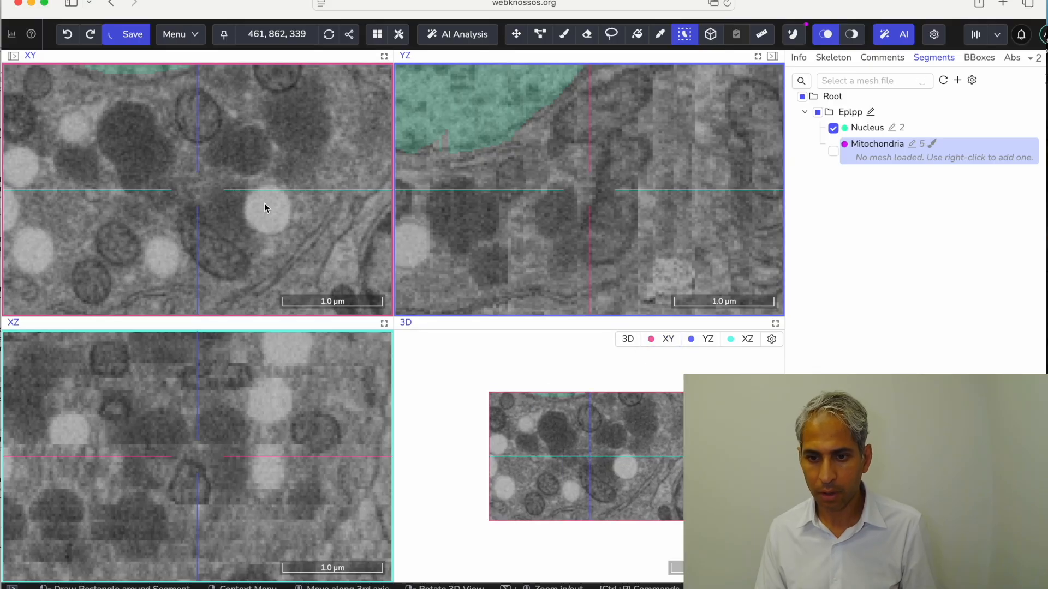
Step: Center the viewports on the Mitochondria segment and compute a new ad-hoc mesh for it
{"action": "scroll", "coordinate": [264, 205], "scroll_direction": "down", "scroll_amount": 10}
{"action": "scroll", "coordinate": [264, 205], "scroll_direction": "up", "scroll_amount": 10}
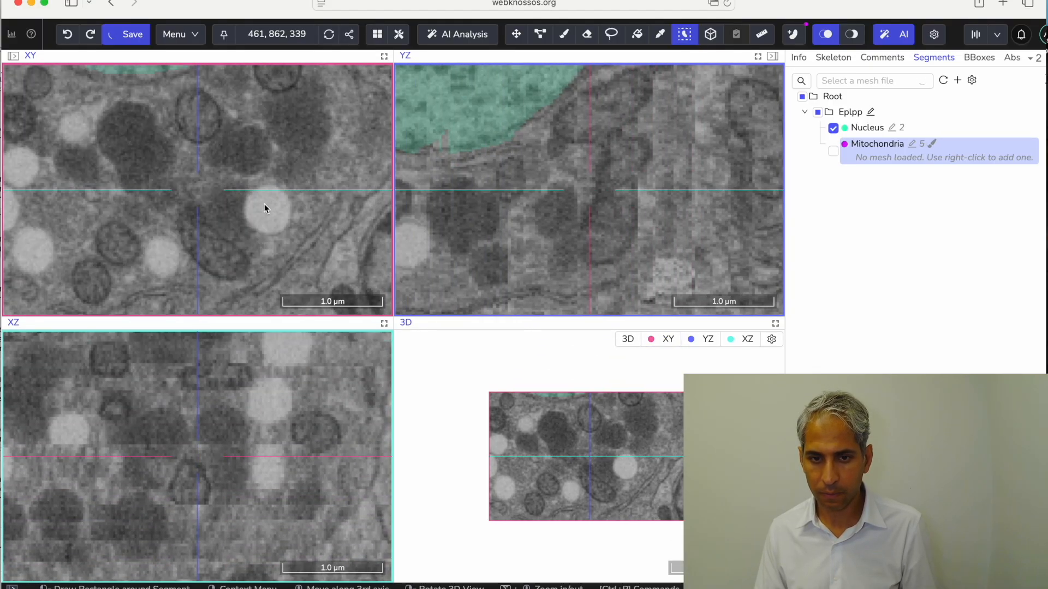
{"action": "left_click", "coordinate": [882, 143]}
{"action": "scroll", "coordinate": [648, 408], "scroll_direction": "down", "scroll_amount": 5}
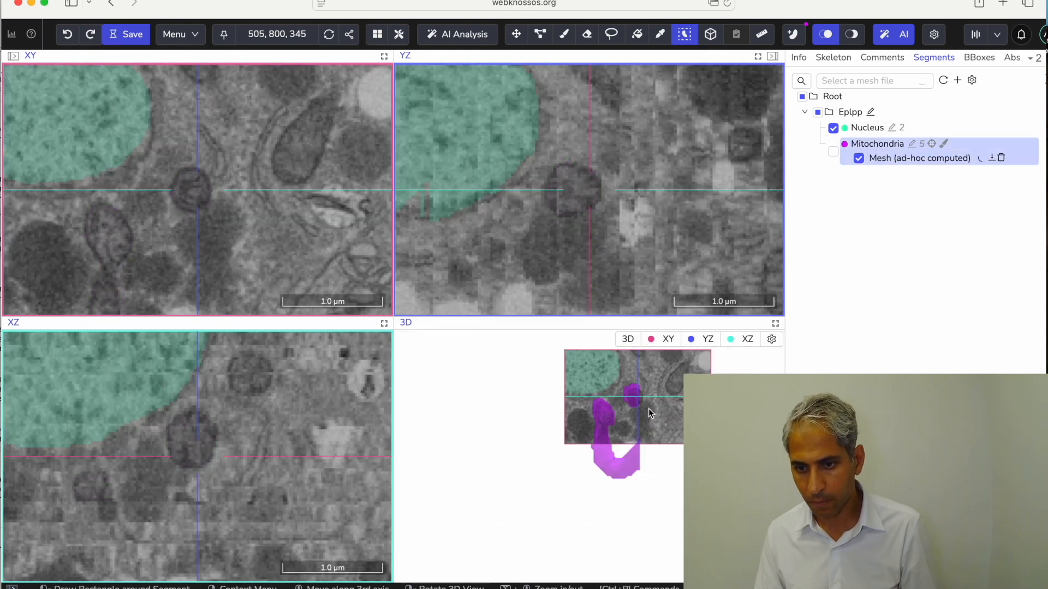
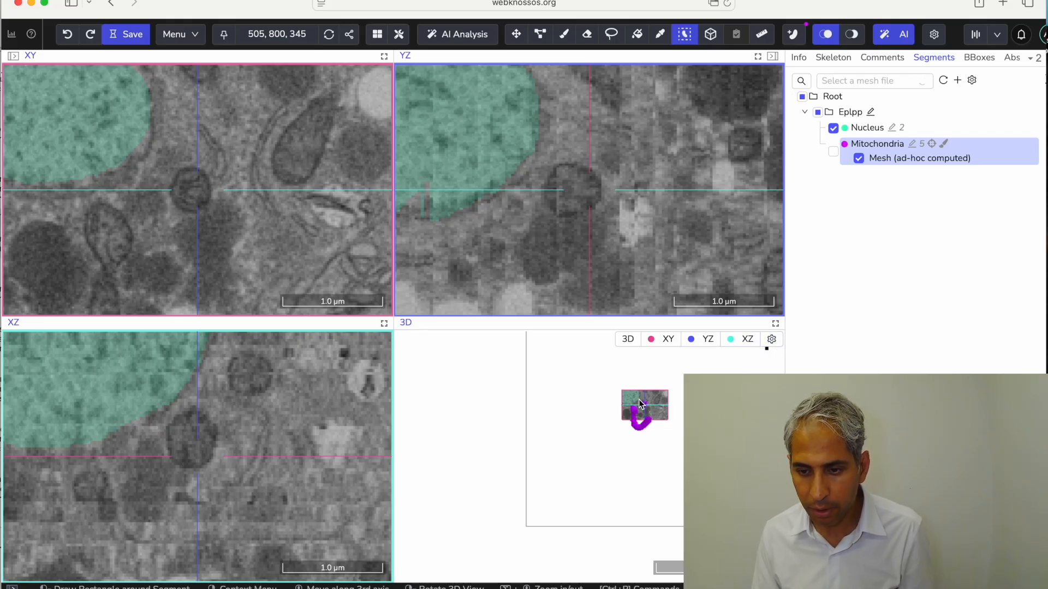
Step: Hide the planes in the 3D viewport and inspect the Mitochondria mesh up close
{"action": "left_click", "coordinate": [772, 339]}
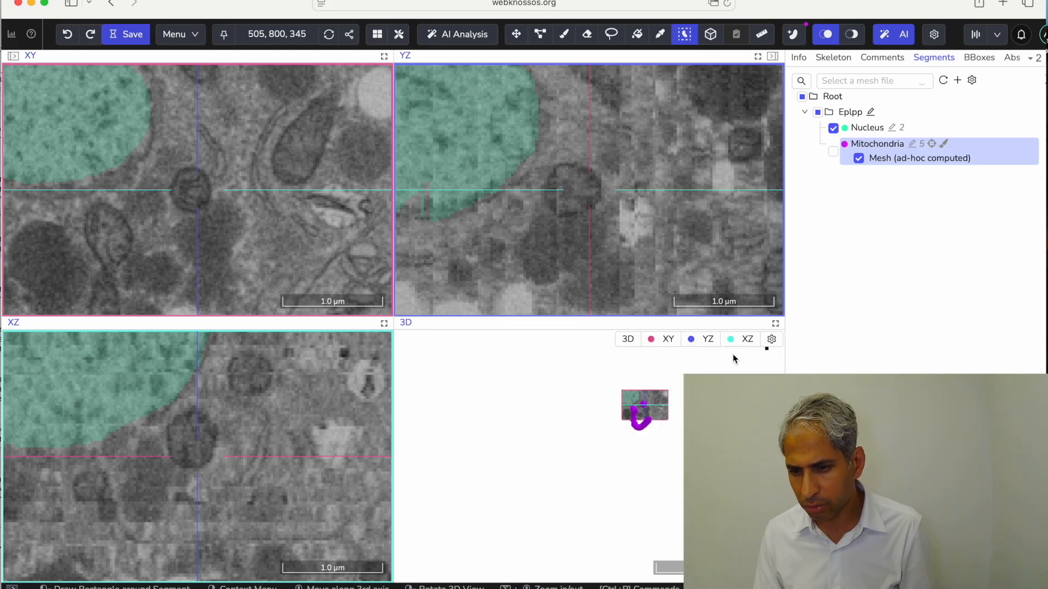
{"action": "mouse_move", "coordinate": [774, 341]}
{"action": "left_click", "coordinate": [724, 389]}
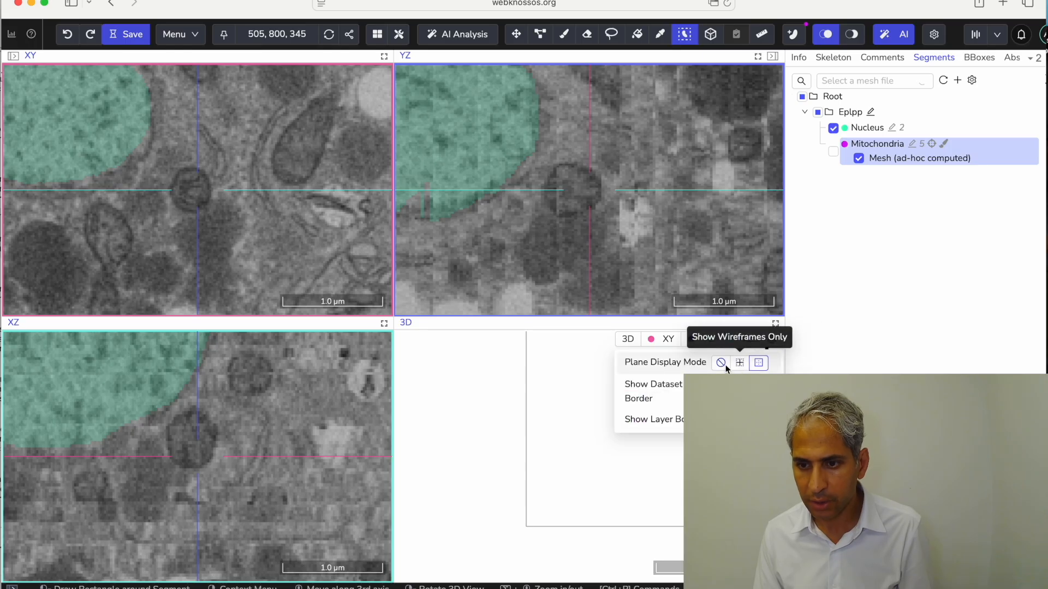
{"action": "left_click", "coordinate": [722, 364]}
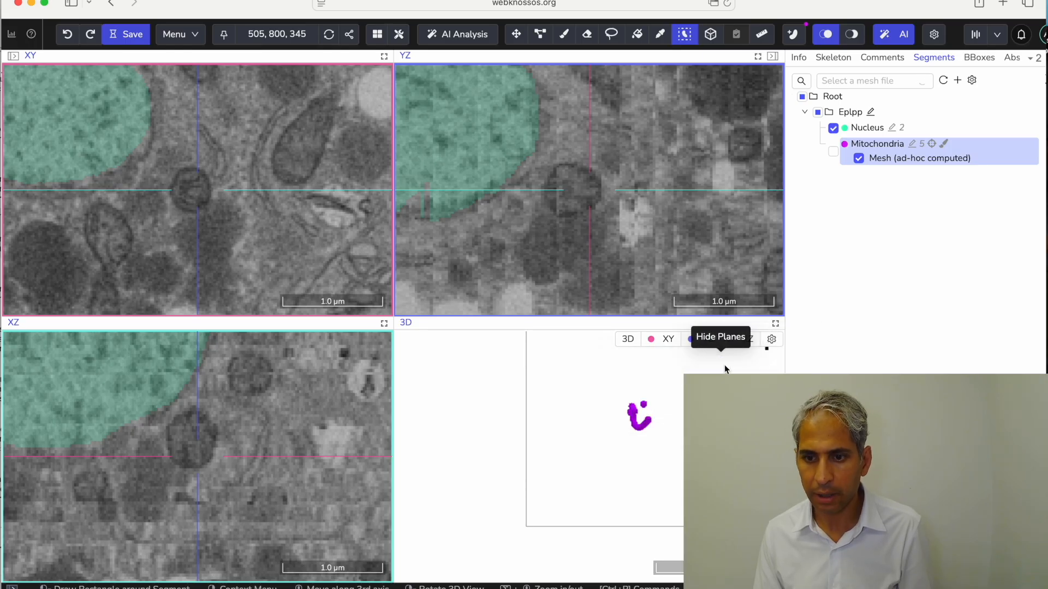
{"action": "mouse_move", "coordinate": [771, 340]}
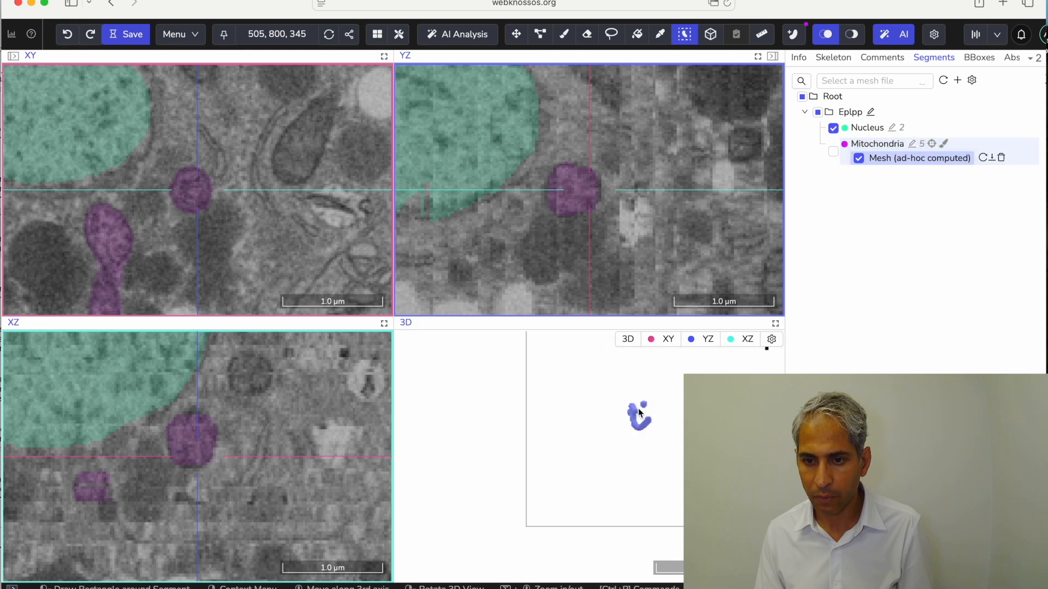
{"action": "scroll", "coordinate": [648, 411], "scroll_direction": "up", "scroll_amount": 5}
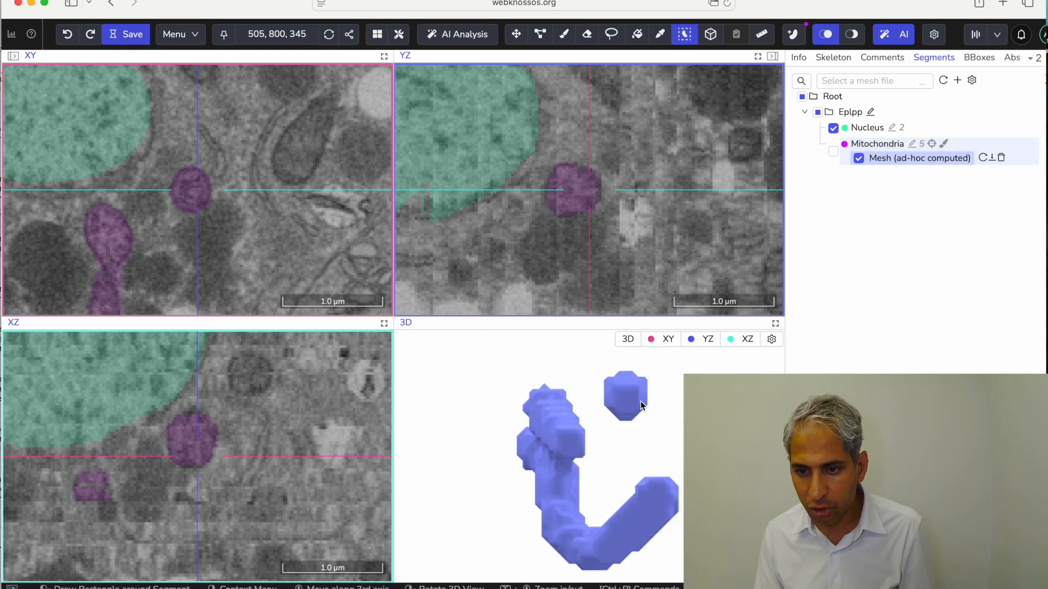
Step: Inspect the Mitochondria mesh in the 3D viewport from the YZ and XZ orientations
{"action": "left_click", "coordinate": [702, 339]}
{"action": "left_click", "coordinate": [734, 341]}
{"action": "left_click", "coordinate": [715, 343]}
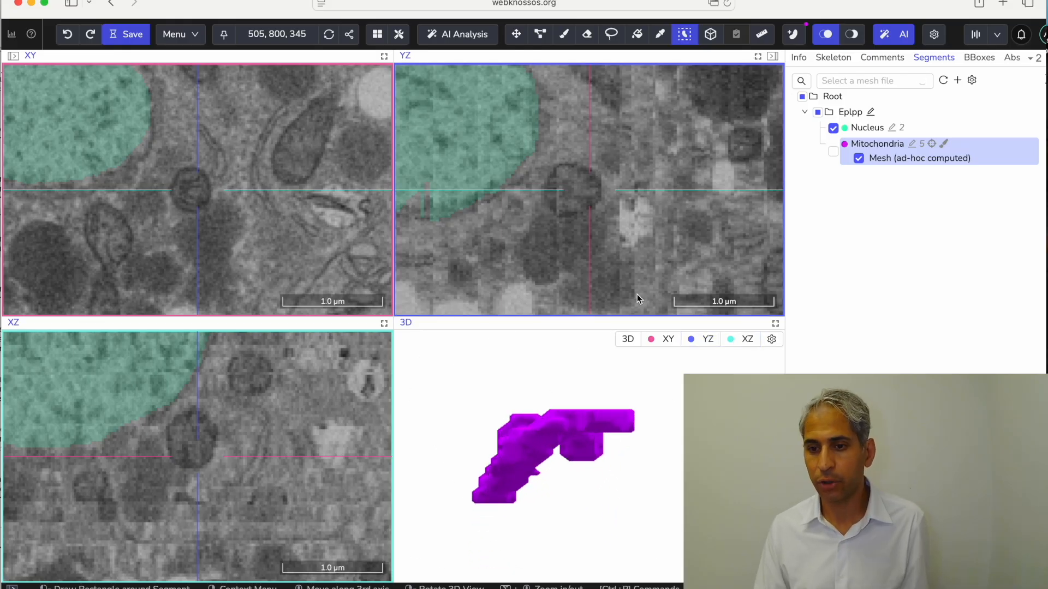
Step: Maximize the XY viewport and bring the segment list back alongside it
{"action": "mouse_move", "coordinate": [378, 40]}
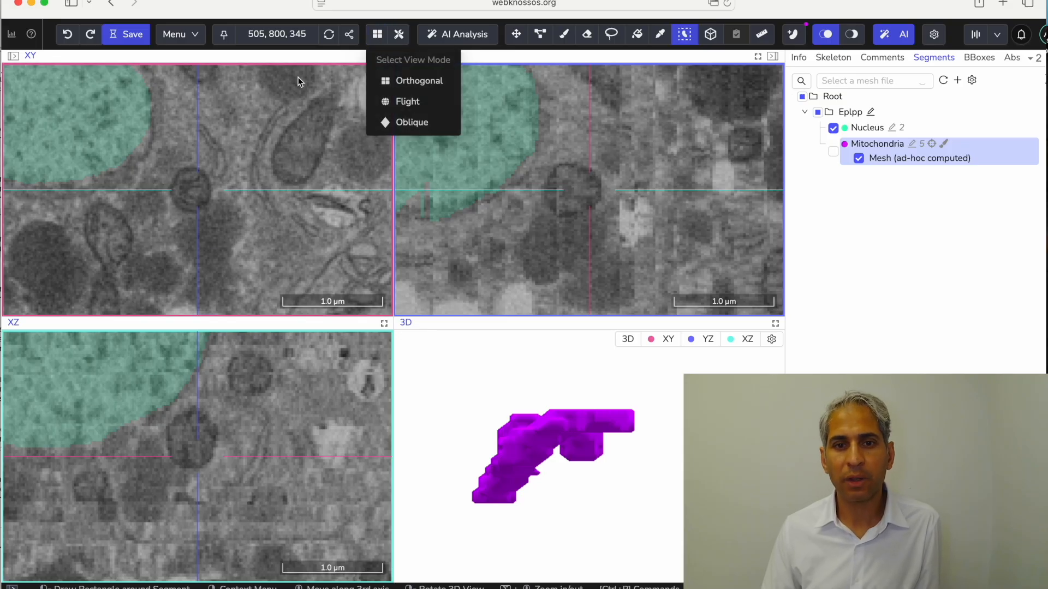
{"action": "left_click", "coordinate": [384, 57]}
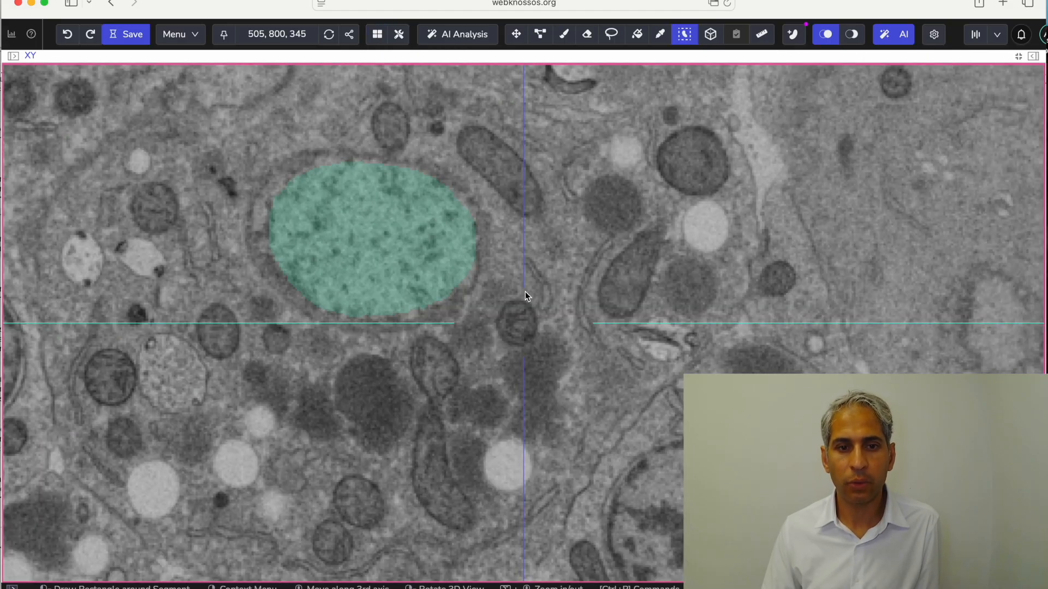
{"action": "left_click", "coordinate": [1033, 56]}
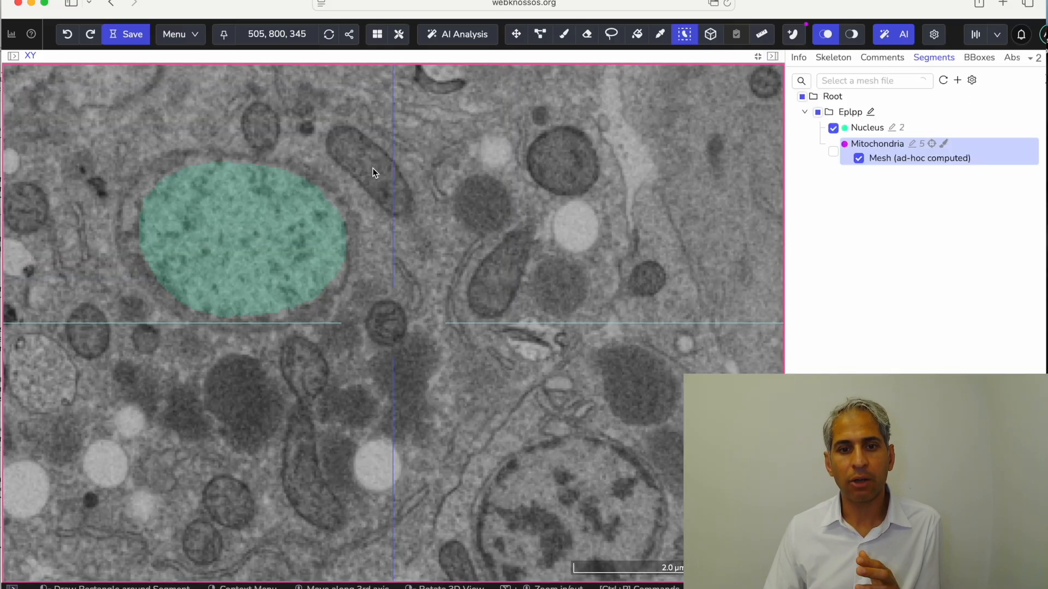
Step: Segment the elongated mitochondrion beside the green nucleus with Quick Select on slices 337 and 346
{"action": "scroll", "coordinate": [374, 184], "scroll_direction": "down", "scroll_amount": 10}
{"action": "scroll", "coordinate": [374, 179], "scroll_direction": "up", "scroll_amount": 20}
{"action": "scroll", "coordinate": [375, 179], "scroll_direction": "down", "scroll_amount": 20}
{"action": "scroll", "coordinate": [374, 179], "scroll_direction": "up", "scroll_amount": 10}
{"action": "scroll", "coordinate": [374, 179], "scroll_direction": "up", "scroll_amount": 15}
{"action": "scroll", "coordinate": [375, 179], "scroll_direction": "down", "scroll_amount": 6}
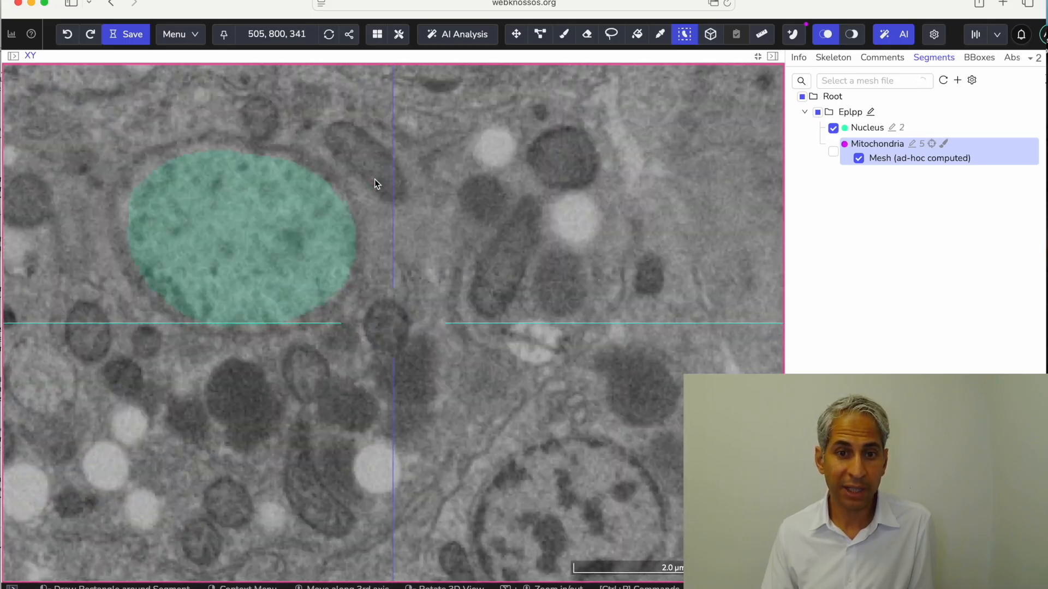
{"action": "scroll", "coordinate": [374, 179], "scroll_direction": "up", "scroll_amount": 9}
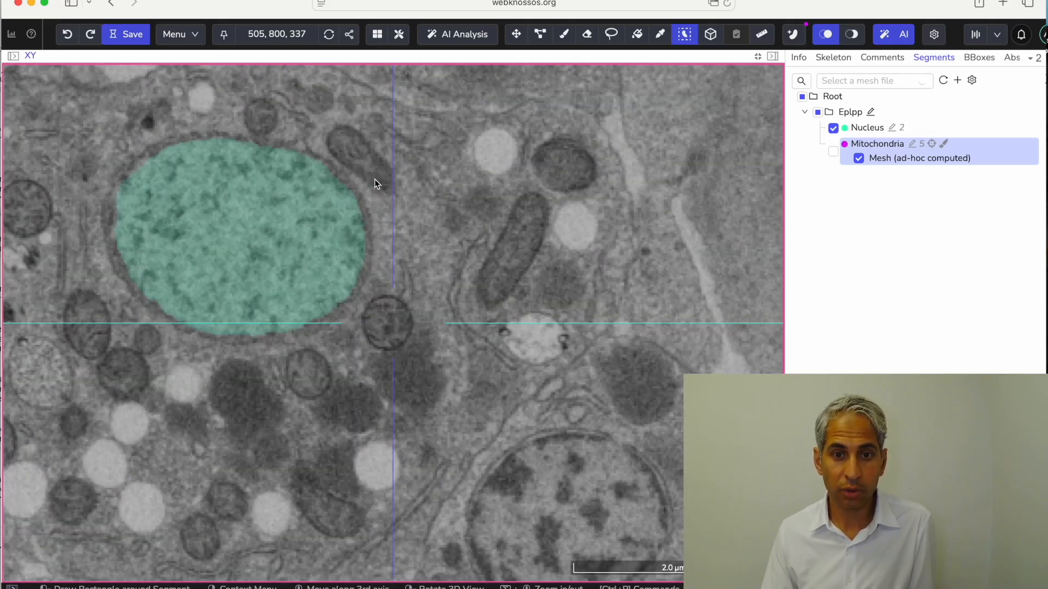
{"action": "left_click", "coordinate": [356, 155]}
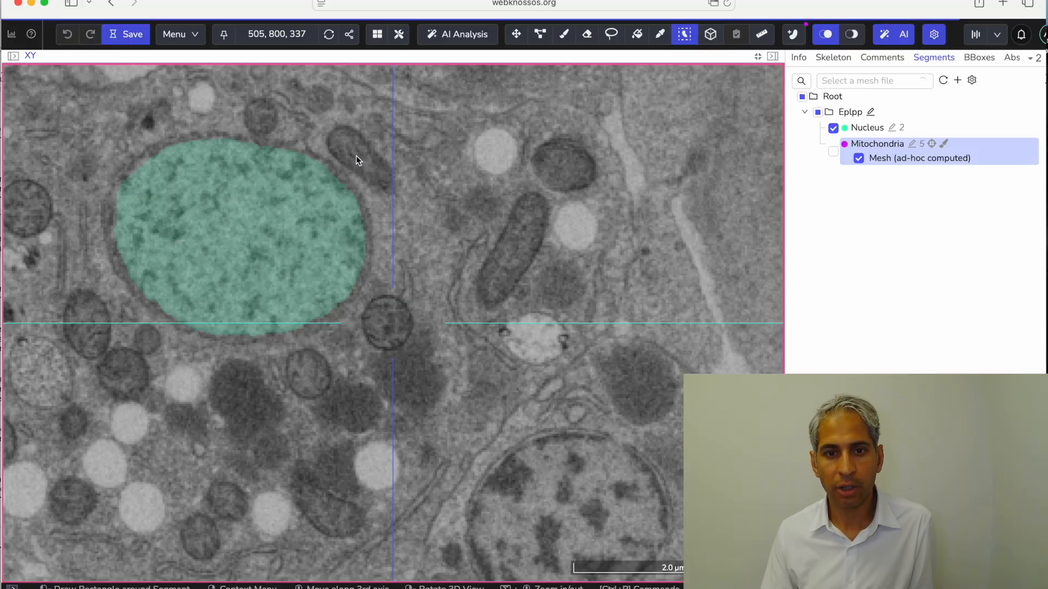
{"action": "scroll", "coordinate": [352, 152], "scroll_direction": "down", "scroll_amount": 9}
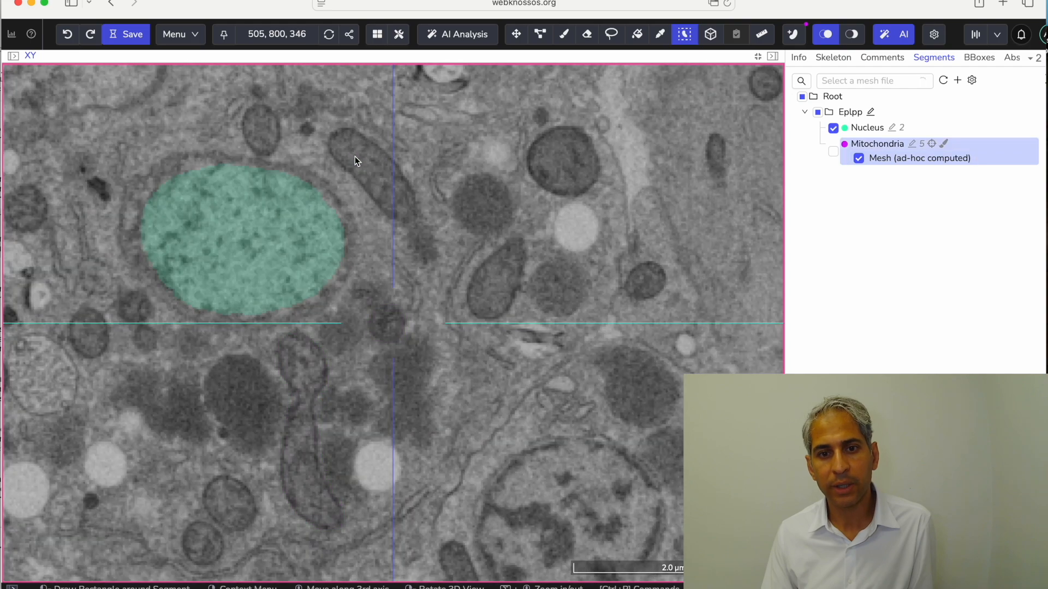
{"action": "left_click", "coordinate": [367, 167]}
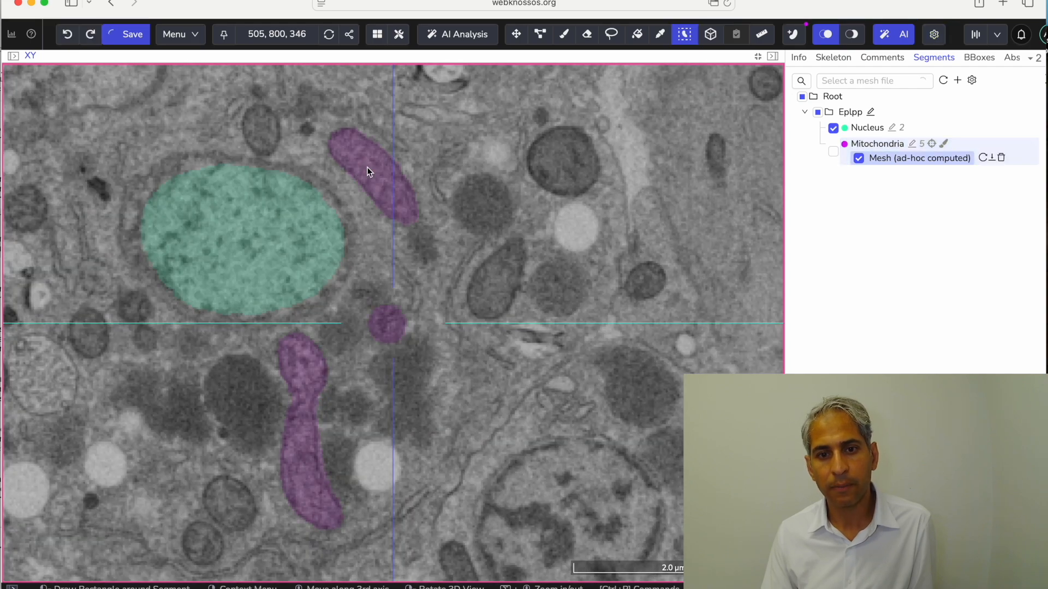
Step: Follow the elongated mitochondrion to its far end and segment its cross-section on slice 359
{"action": "scroll", "coordinate": [366, 167], "scroll_direction": "down", "scroll_amount": 17}
{"action": "scroll", "coordinate": [367, 167], "scroll_direction": "up", "scroll_amount": 12}
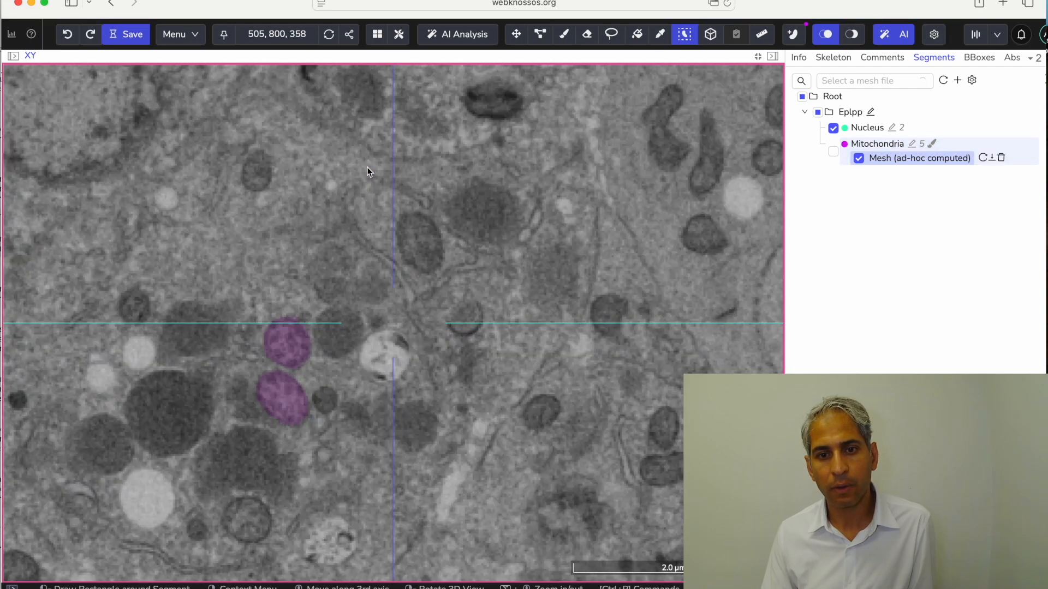
{"action": "scroll", "coordinate": [420, 238], "scroll_direction": "down", "scroll_amount": 12}
{"action": "scroll", "coordinate": [420, 239], "scroll_direction": "down", "scroll_amount": 7}
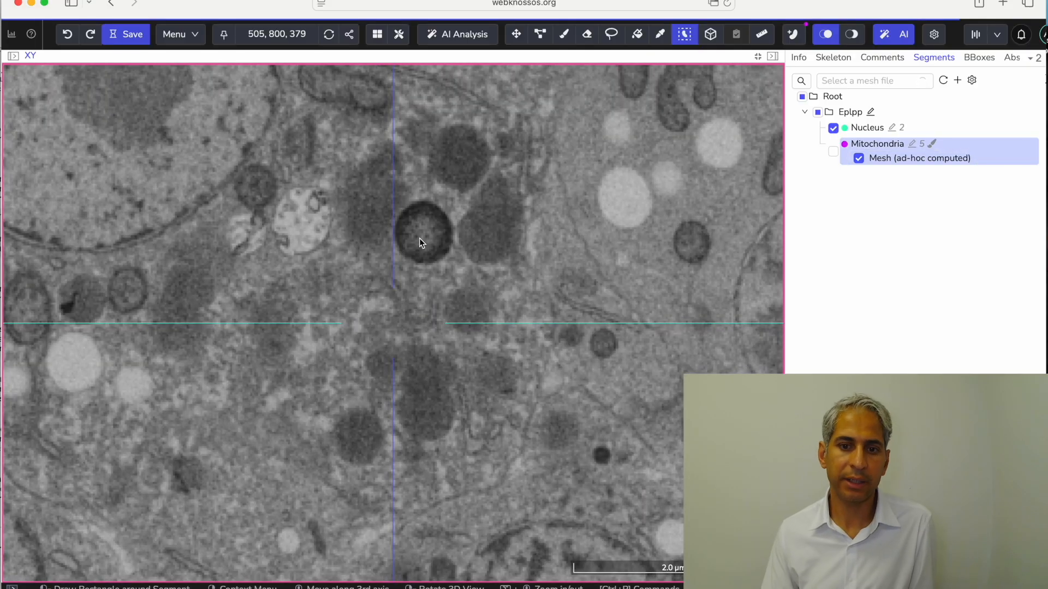
{"action": "scroll", "coordinate": [419, 239], "scroll_direction": "down", "scroll_amount": 2}
{"action": "scroll", "coordinate": [420, 239], "scroll_direction": "up", "scroll_amount": 12}
{"action": "scroll", "coordinate": [419, 238], "scroll_direction": "up", "scroll_amount": 1}
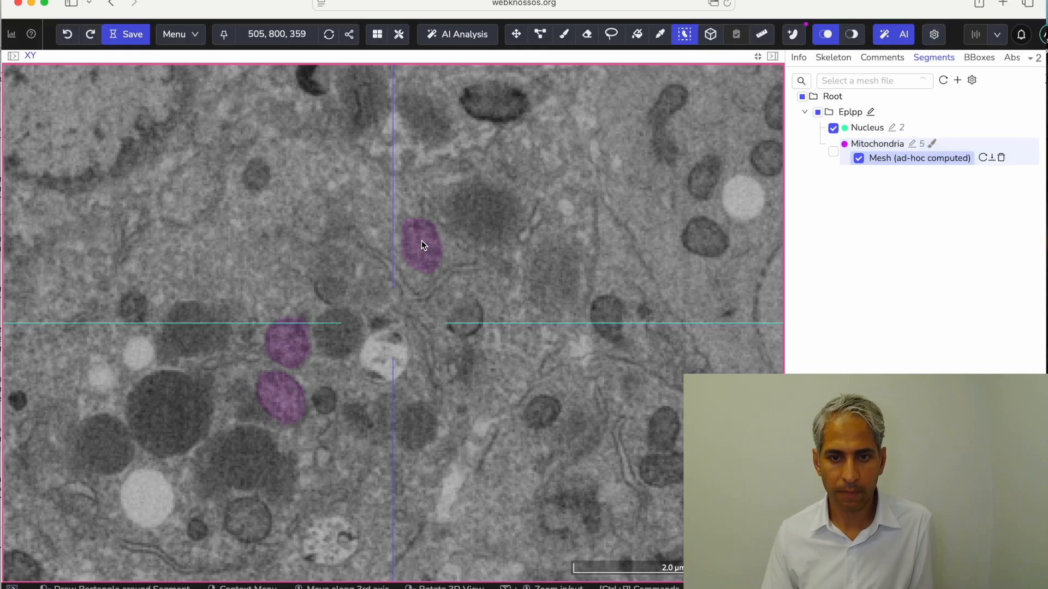
Step: Add the elongated mitochondrion to the Mitochondria segment on slices 349, 342 and 356
{"action": "scroll", "coordinate": [421, 241], "scroll_direction": "up", "scroll_amount": 10}
{"action": "left_click", "coordinate": [420, 234]}
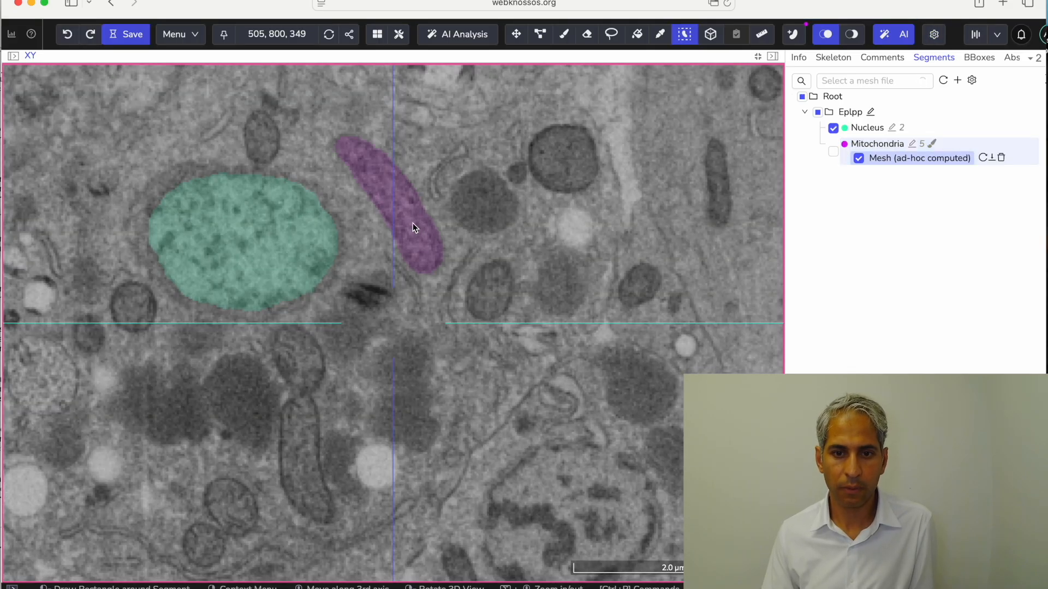
{"action": "scroll", "coordinate": [413, 223], "scroll_direction": "up", "scroll_amount": 7}
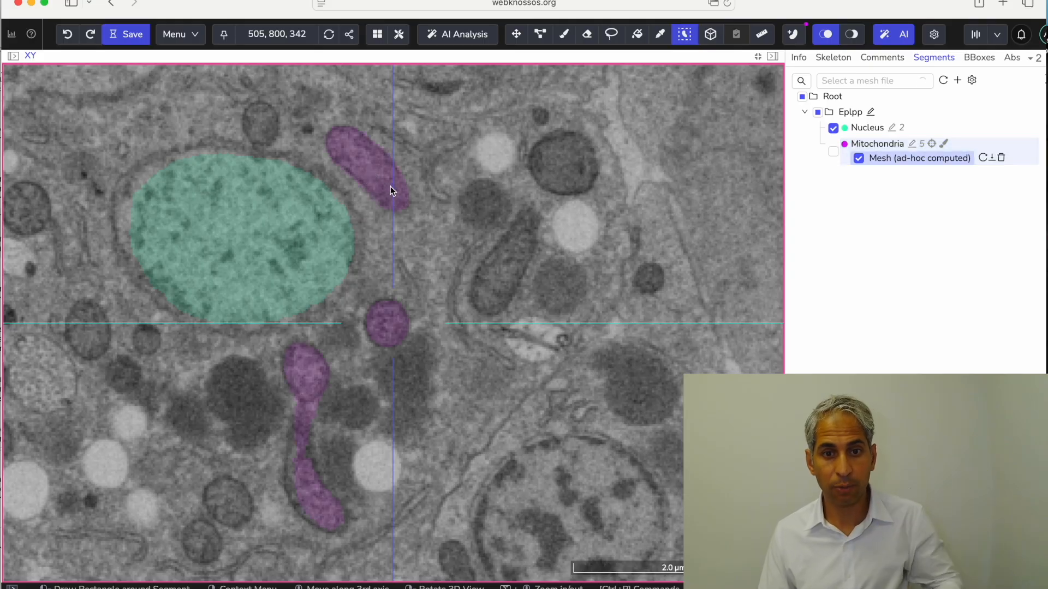
{"action": "scroll", "coordinate": [390, 185], "scroll_direction": "down", "scroll_amount": 14}
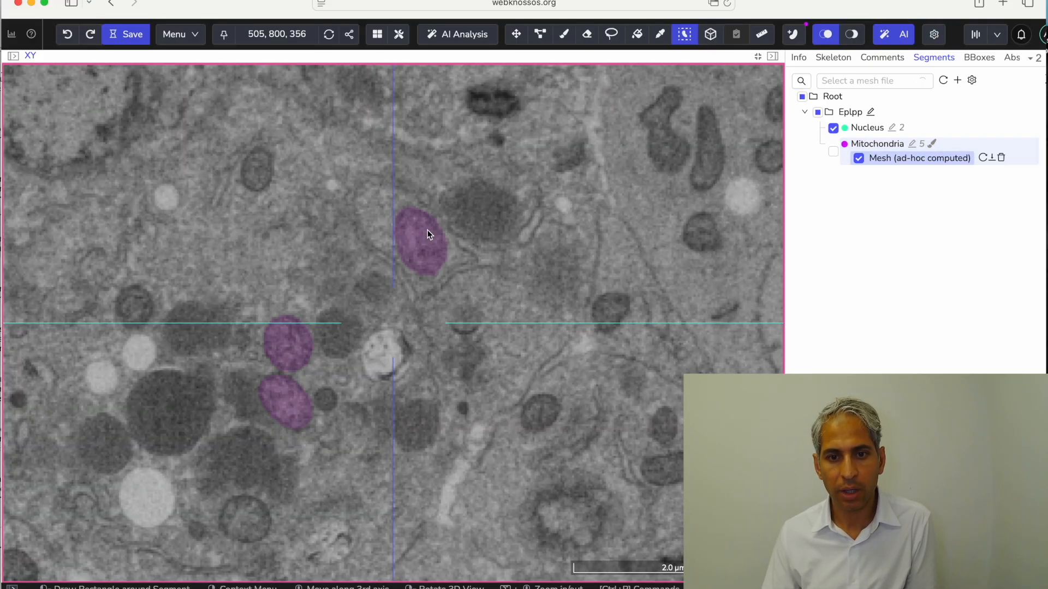
{"action": "scroll", "coordinate": [410, 229], "scroll_direction": "down", "scroll_amount": 8}
{"action": "scroll", "coordinate": [410, 230], "scroll_direction": "up", "scroll_amount": 20}
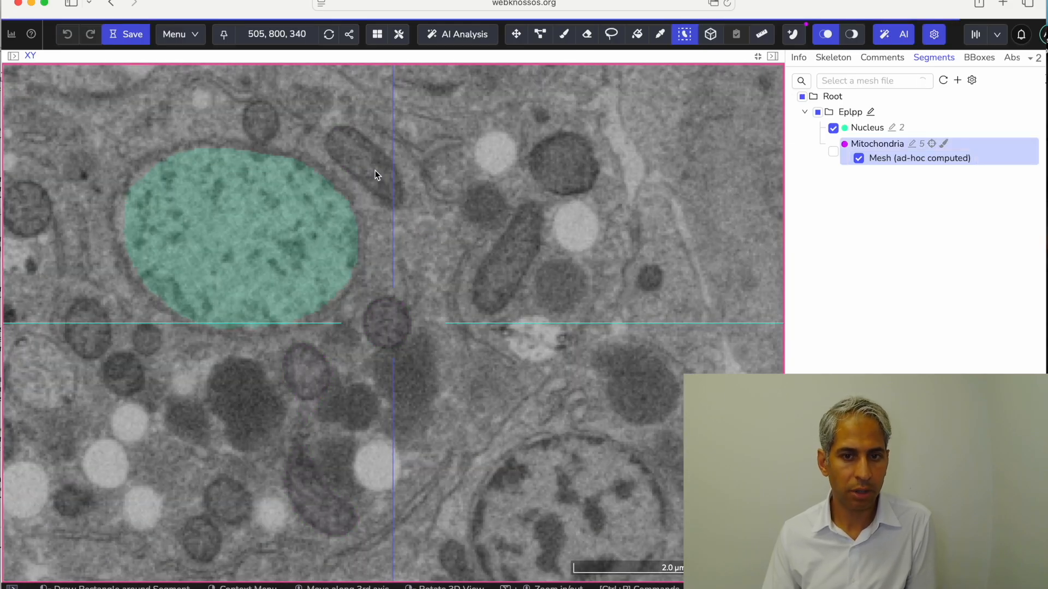
Step: Check where the elongated mitochondrion begins near slice 332, and apply Quick Select to it on slice 343
{"action": "scroll", "coordinate": [375, 170], "scroll_direction": "up", "scroll_amount": 8}
{"action": "scroll", "coordinate": [376, 172], "scroll_direction": "down", "scroll_amount": 6}
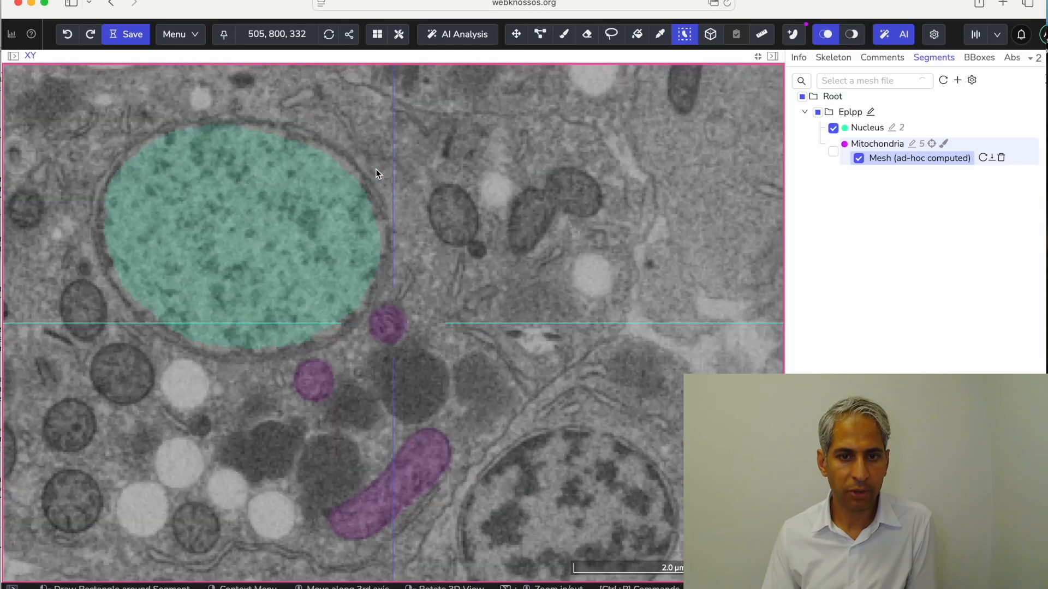
{"action": "scroll", "coordinate": [375, 170], "scroll_direction": "down", "scroll_amount": 3}
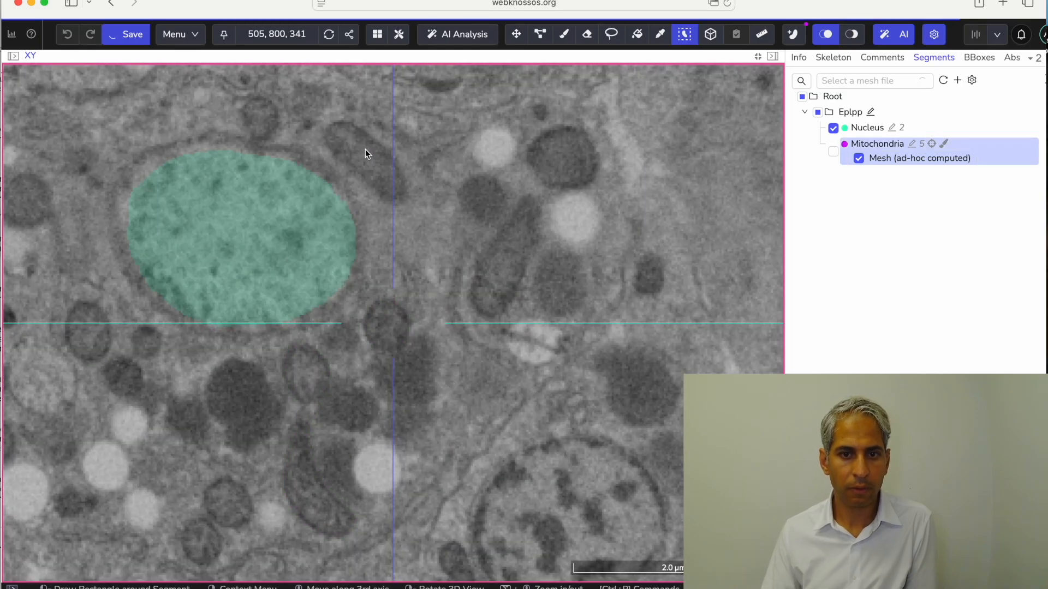
{"action": "scroll", "coordinate": [364, 151], "scroll_direction": "down", "scroll_amount": 2}
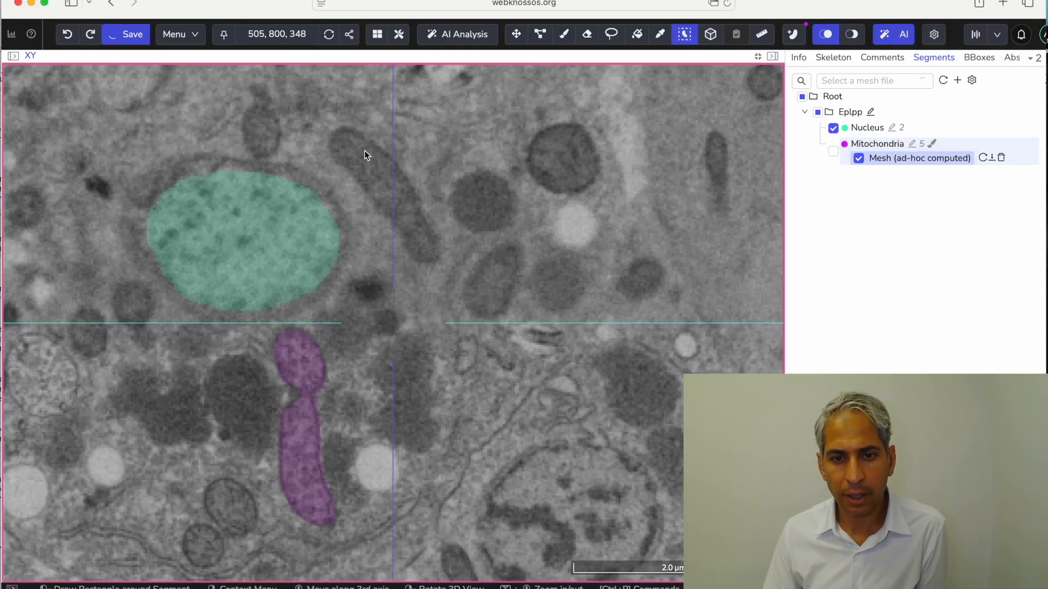
{"action": "left_click", "coordinate": [365, 151]}
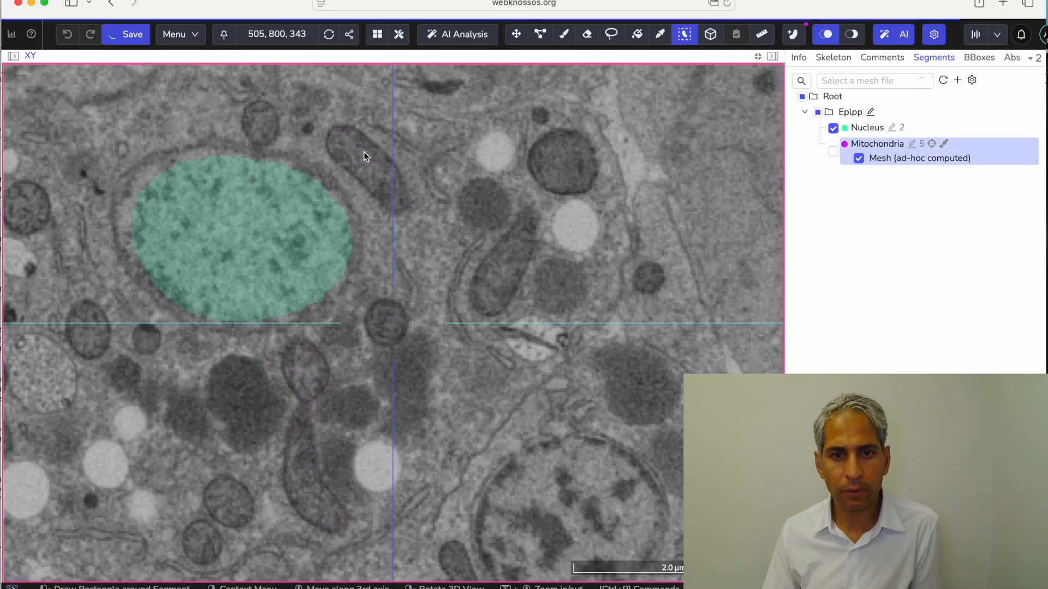
Step: Segment the mitochondrion's oval cross-section with Quick Select on slice 355 and check its end on slice 360
{"action": "scroll", "coordinate": [365, 156], "scroll_direction": "down", "scroll_amount": 12}
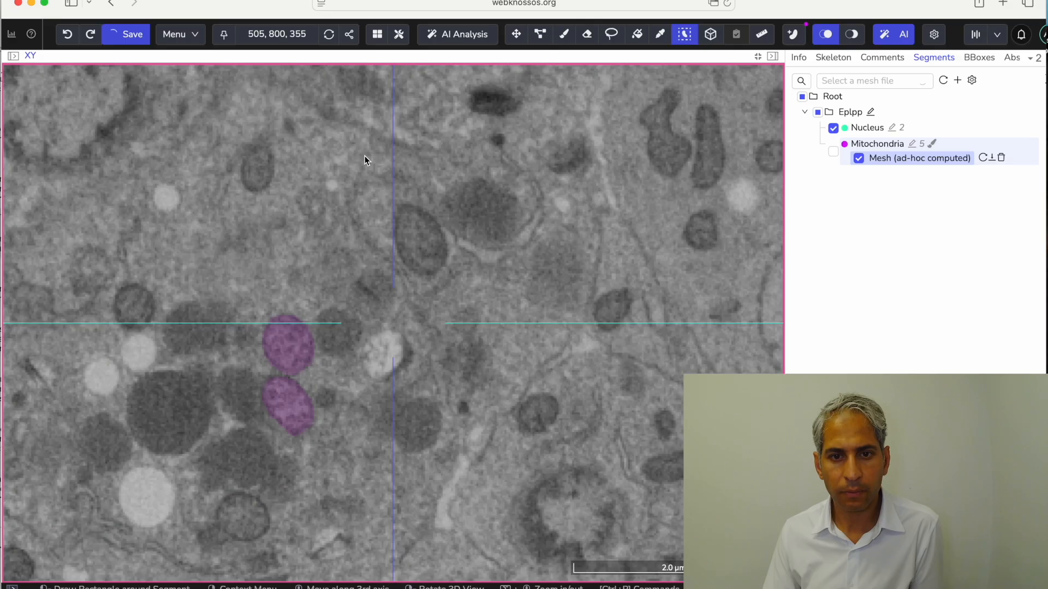
{"action": "left_click", "coordinate": [424, 241]}
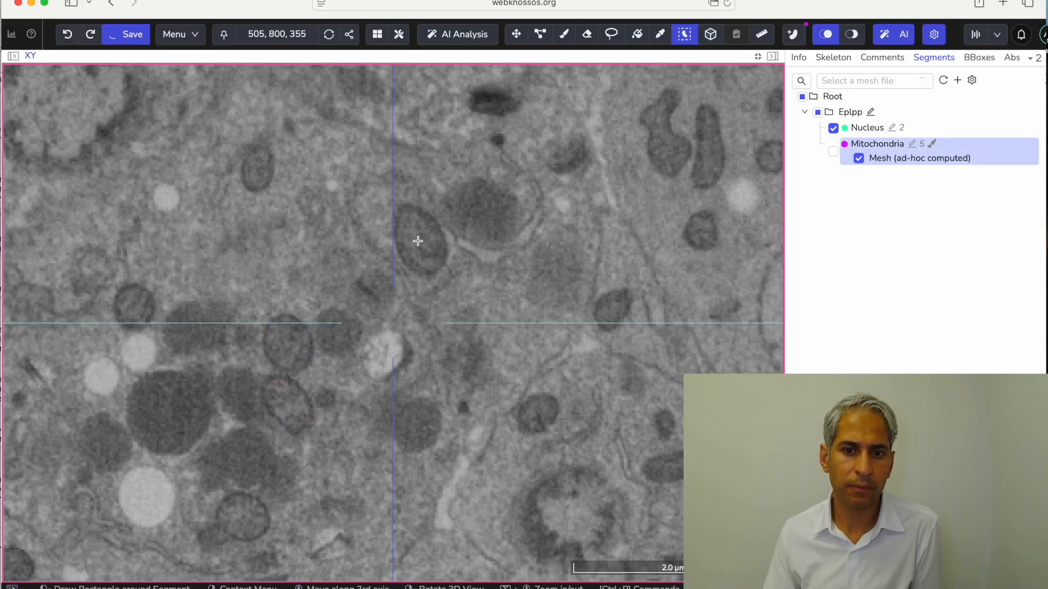
{"action": "scroll", "coordinate": [420, 241], "scroll_direction": "down", "scroll_amount": 5}
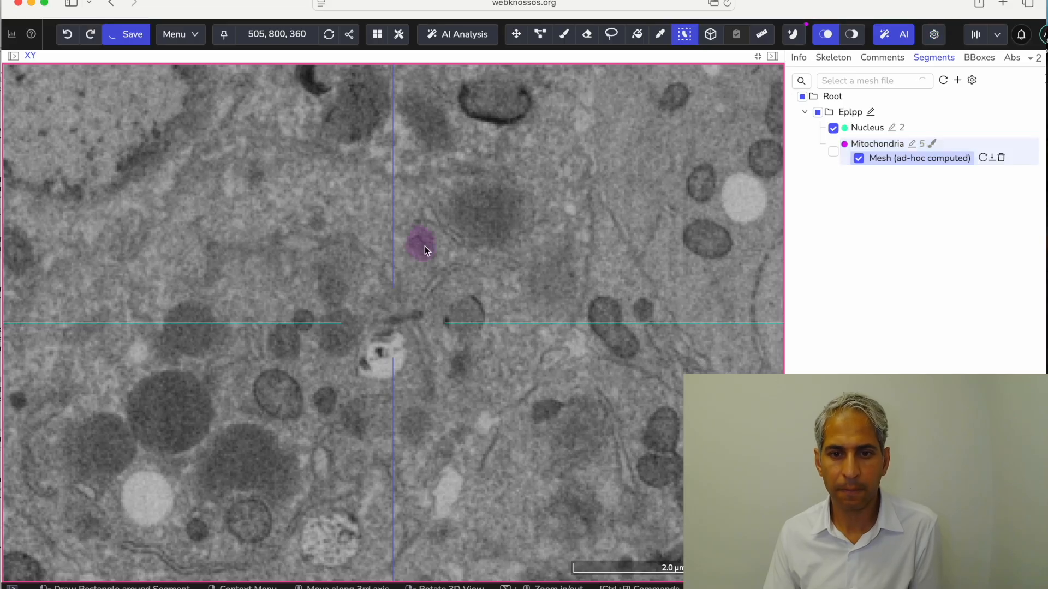
Step: Complete the elongated mitochondrion's segmentation on the slices between 344 and 355
{"action": "scroll", "coordinate": [423, 243], "scroll_direction": "up", "scroll_amount": 7}
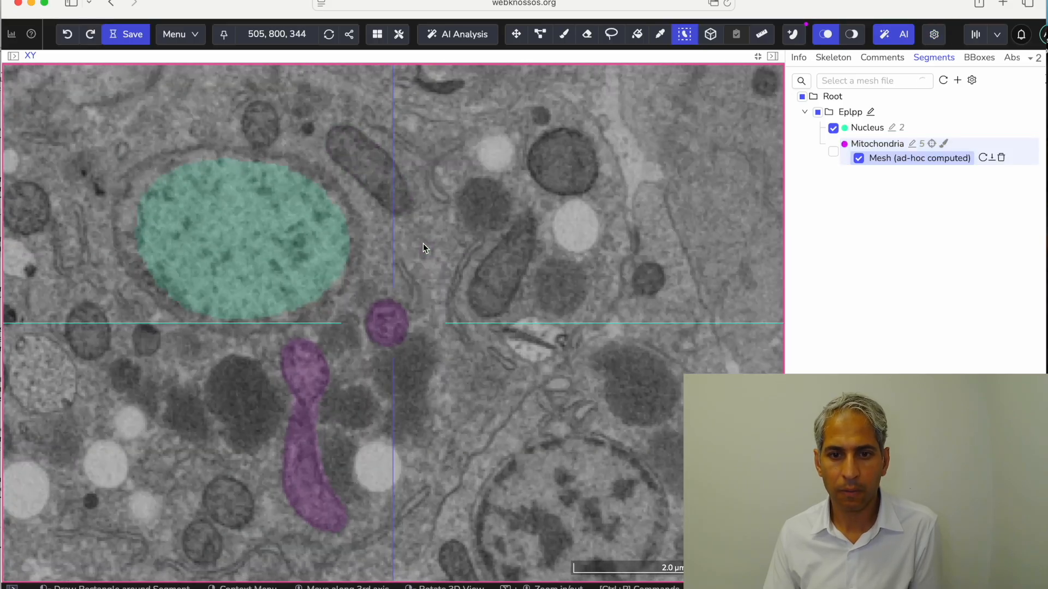
{"action": "scroll", "coordinate": [423, 243], "scroll_direction": "down", "scroll_amount": 2}
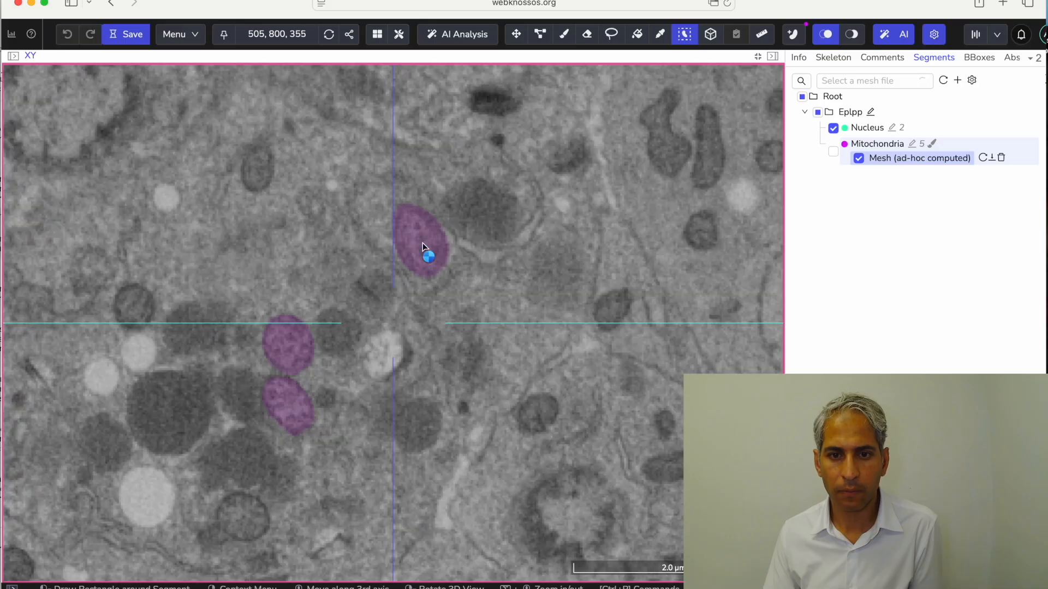
{"action": "scroll", "coordinate": [422, 244], "scroll_direction": "up", "scroll_amount": 7}
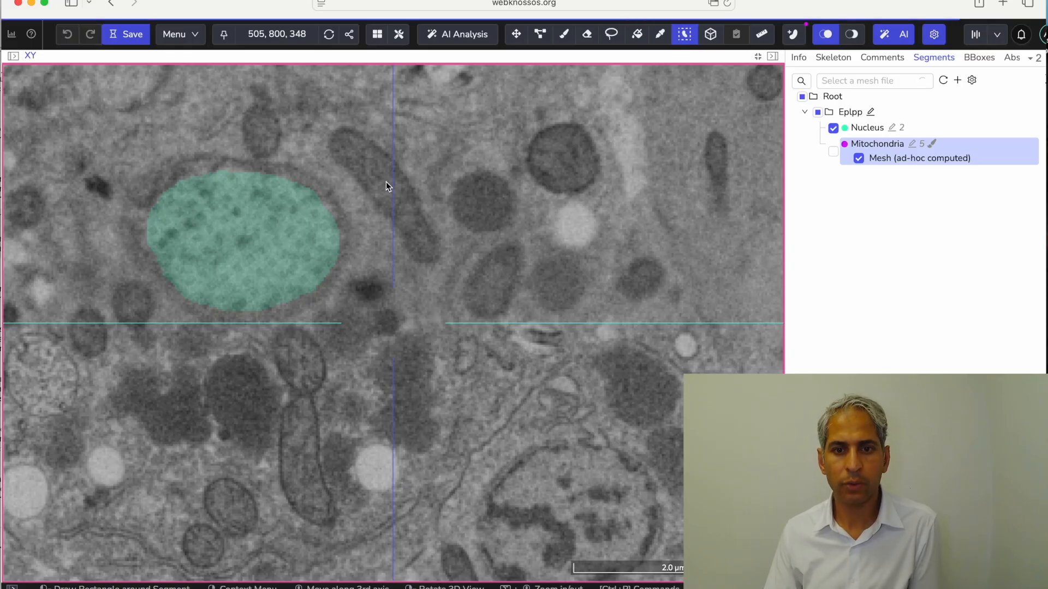
{"action": "scroll", "coordinate": [370, 168], "scroll_direction": "down", "scroll_amount": 4}
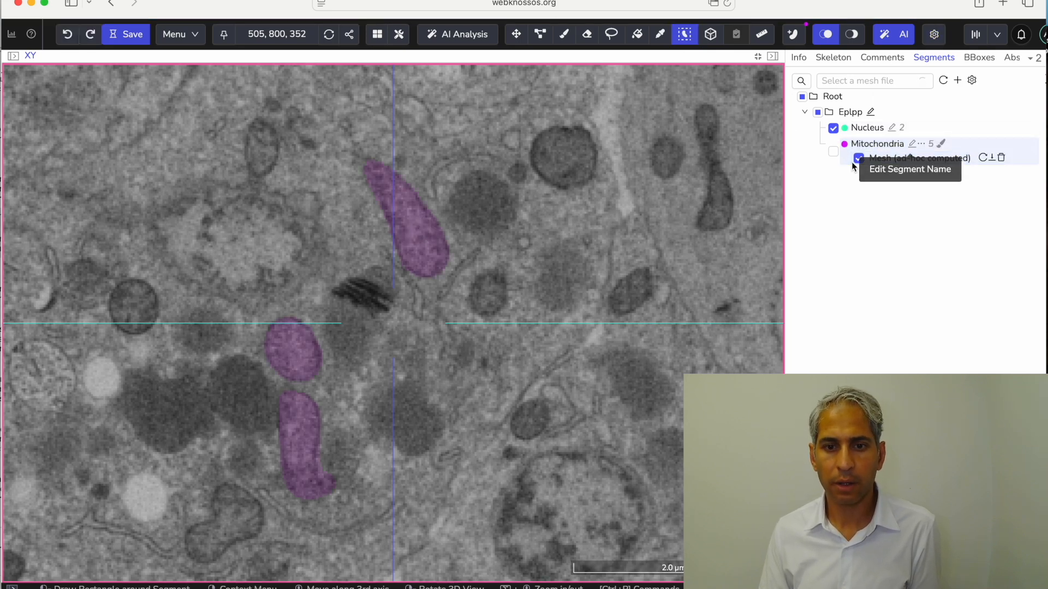
Step: Recompute the ad-hoc mesh of the Mitochondria segment and restore the four-viewport layout
{"action": "left_click", "coordinate": [921, 143]}
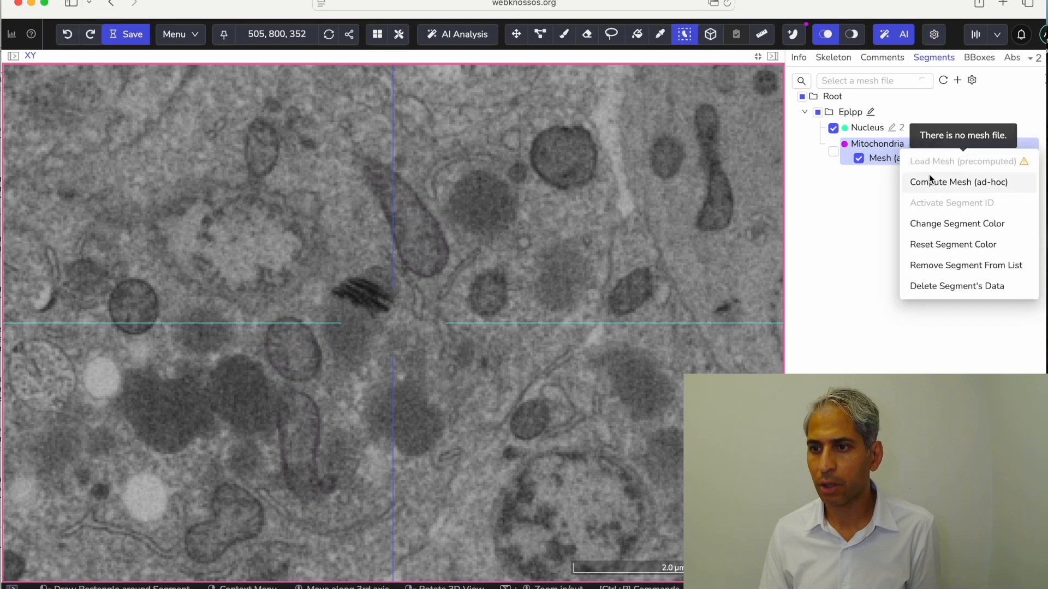
{"action": "left_click", "coordinate": [928, 182]}
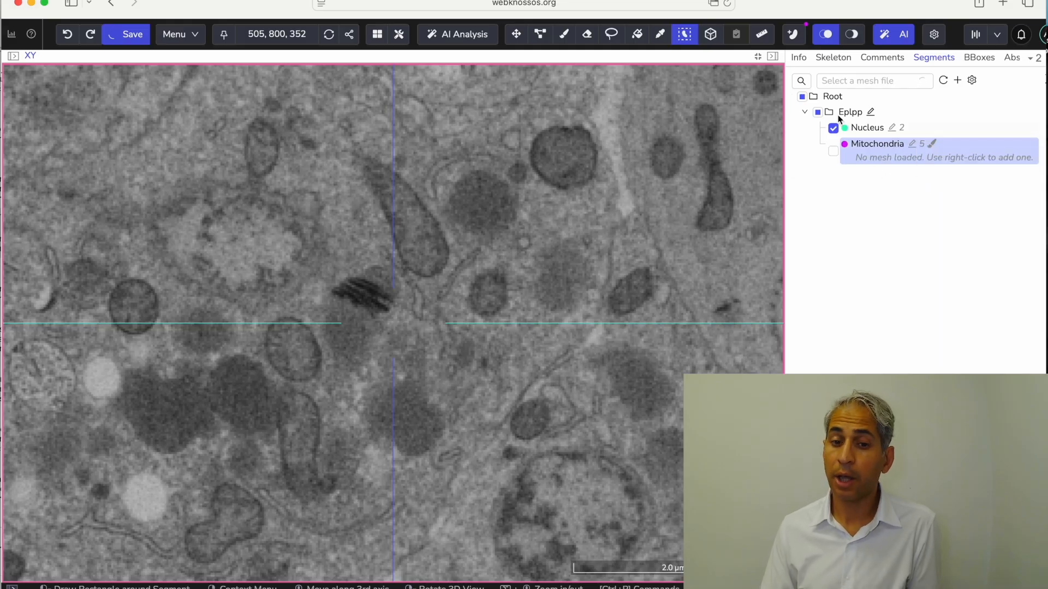
{"action": "left_click", "coordinate": [758, 57]}
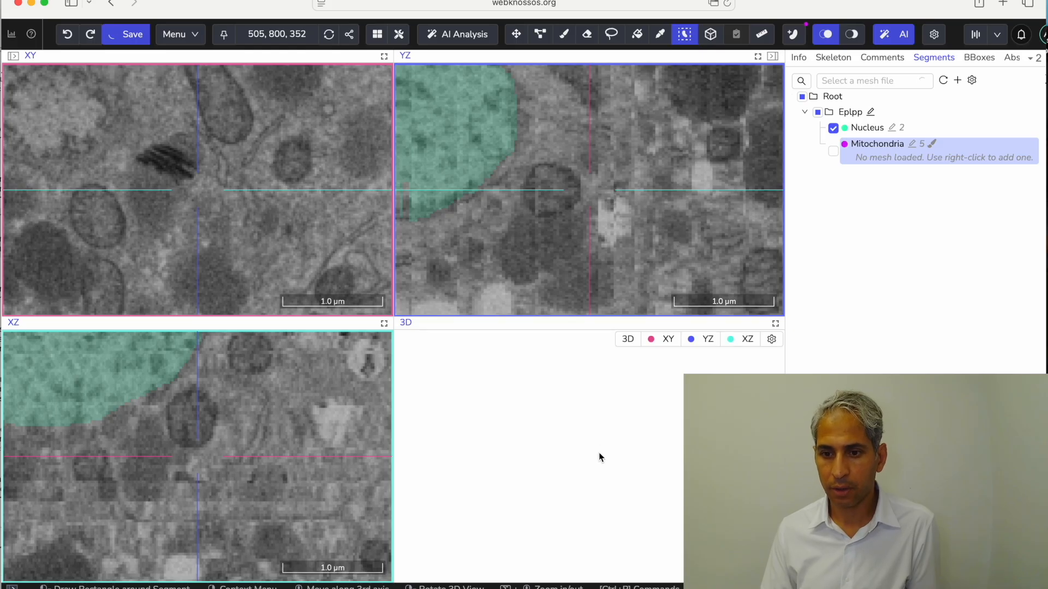
Step: Zoom out and pan the 3D viewport to look for the mesh within the dataset's bounding box
{"action": "scroll", "coordinate": [599, 453], "scroll_direction": "down", "scroll_amount": 3}
{"action": "scroll", "coordinate": [599, 453], "scroll_direction": "down", "scroll_amount": 10, "text": "ctrl"}
{"action": "scroll", "coordinate": [599, 453], "scroll_direction": "down", "scroll_amount": 6, "text": "ctrl"}
{"action": "scroll", "coordinate": [599, 453], "scroll_direction": "up", "scroll_amount": 7, "text": "ctrl"}
{"action": "scroll", "coordinate": [599, 453], "scroll_direction": "down", "scroll_amount": 4, "text": "ctrl"}
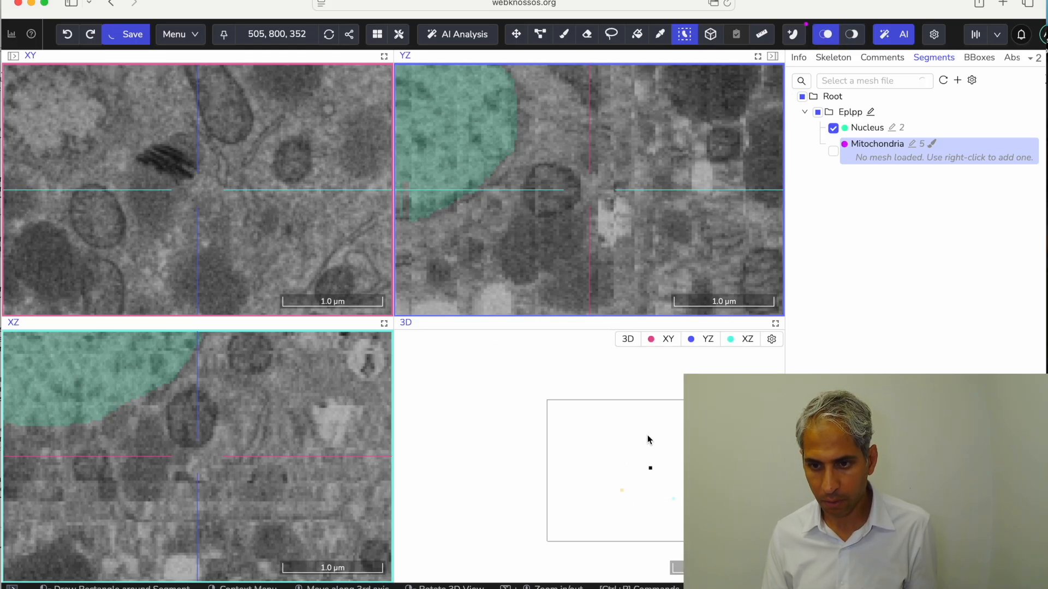
{"action": "left_click_drag", "start_coordinate": [690, 451], "coordinate": [608, 431]}
{"action": "scroll", "coordinate": [608, 431], "scroll_direction": "up", "scroll_amount": 4}
{"action": "scroll", "coordinate": [609, 431], "scroll_direction": "down", "scroll_amount": 3}
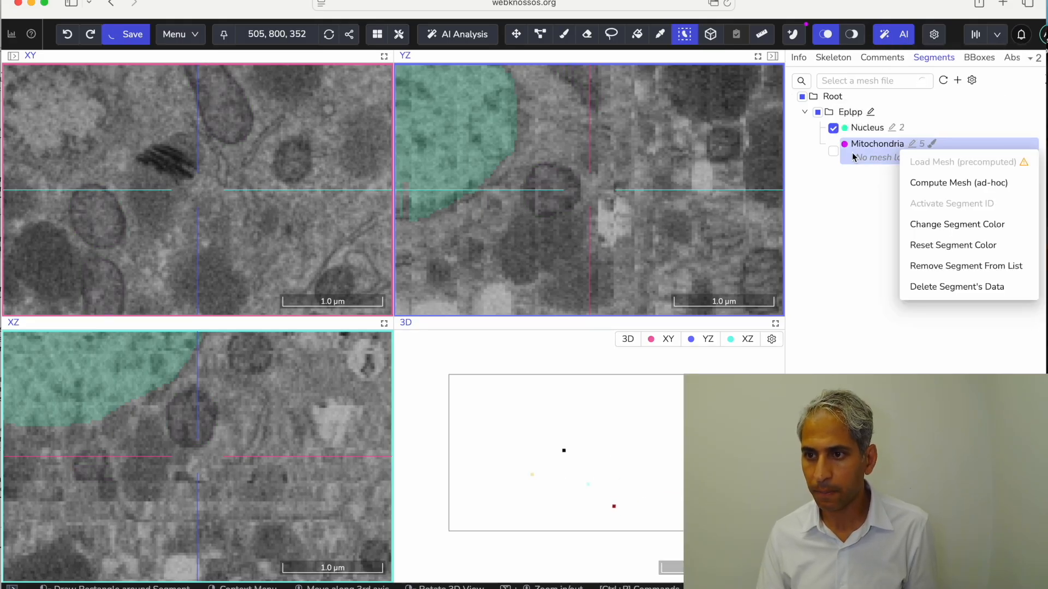
Step: Make the Mitochondria segment visible with its ad-hoc mesh and view the mesh up close from the XY orientation
{"action": "left_click", "coordinate": [836, 153]}
{"action": "left_click", "coordinate": [834, 151]}
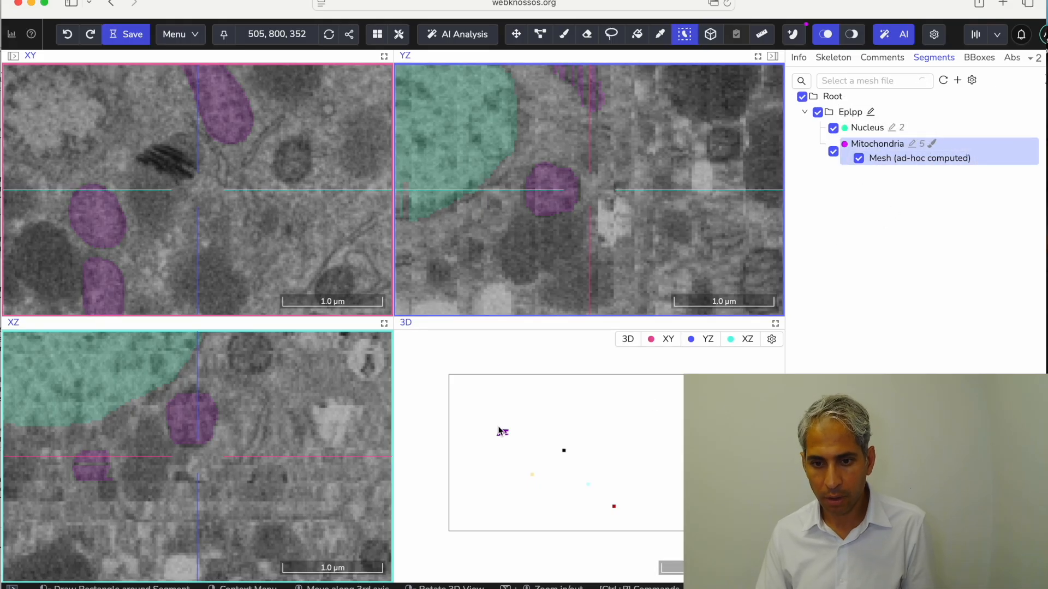
{"action": "scroll", "coordinate": [498, 431], "scroll_direction": "up", "scroll_amount": 5}
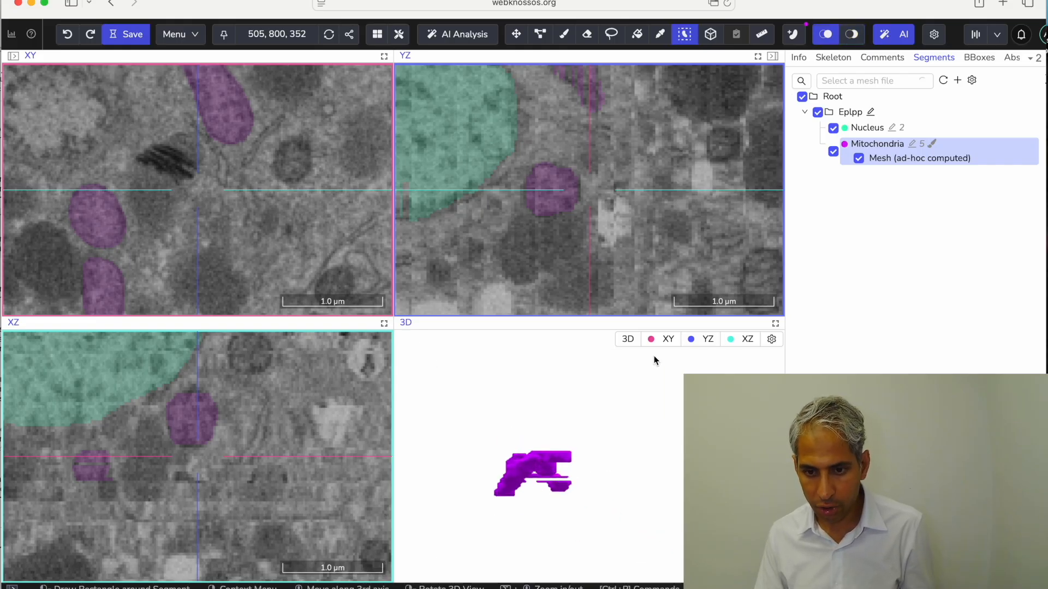
{"action": "left_click", "coordinate": [669, 339]}
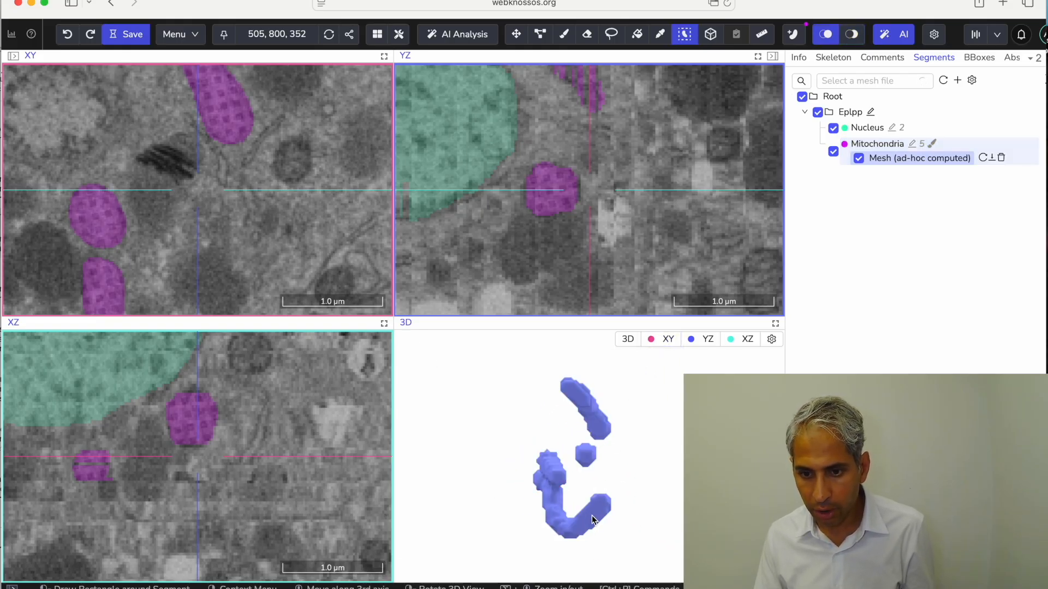
Step: View the mesh from the YZ orientation, and maximize the XY viewport with the segments list kept visible
{"action": "left_click", "coordinate": [583, 400]}
{"action": "left_click", "coordinate": [708, 340]}
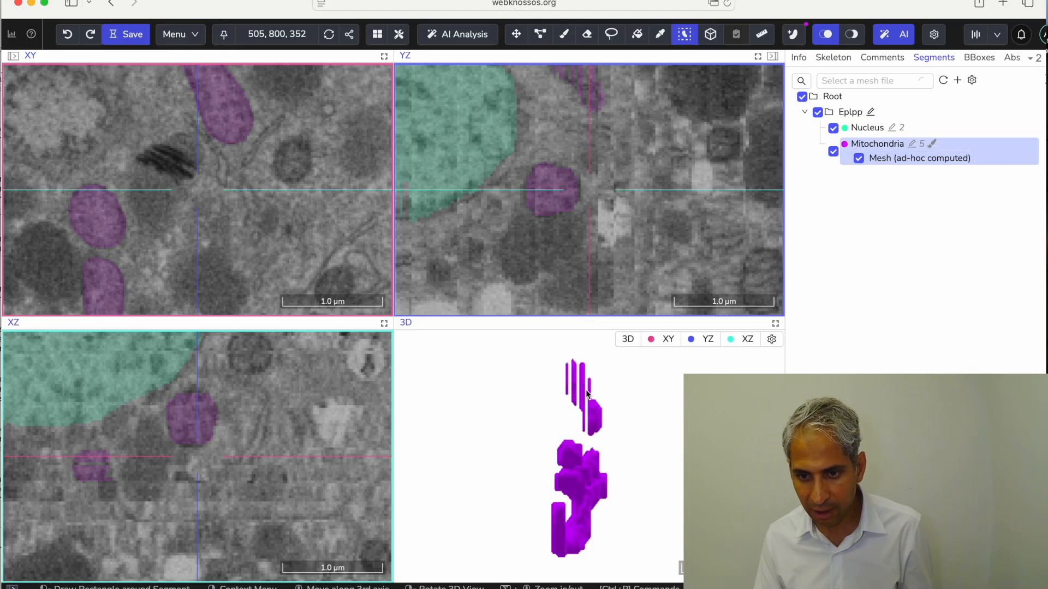
{"action": "left_click", "coordinate": [377, 33]}
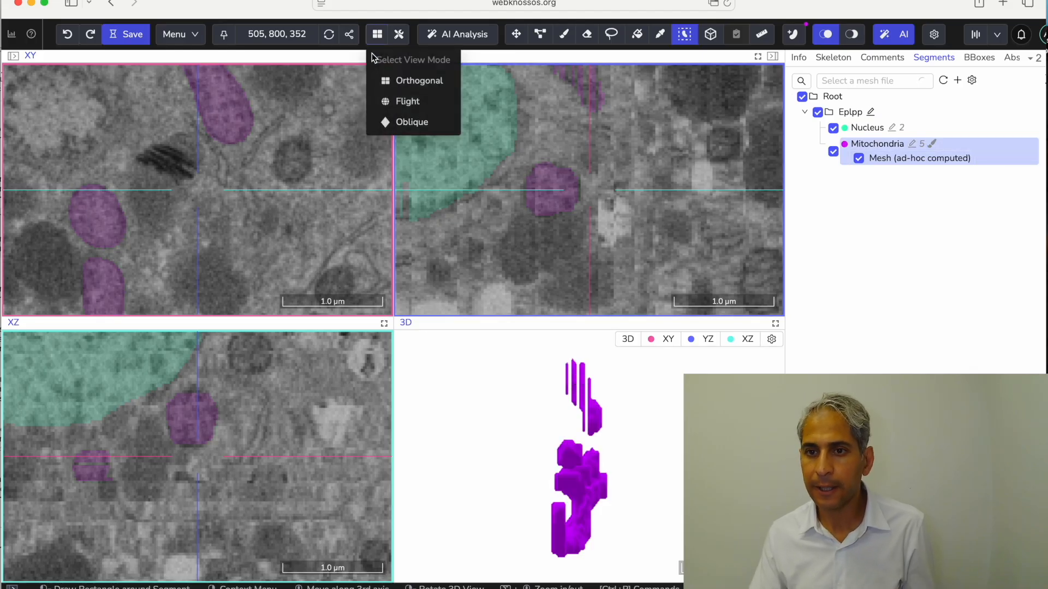
{"action": "left_click", "coordinate": [385, 56]}
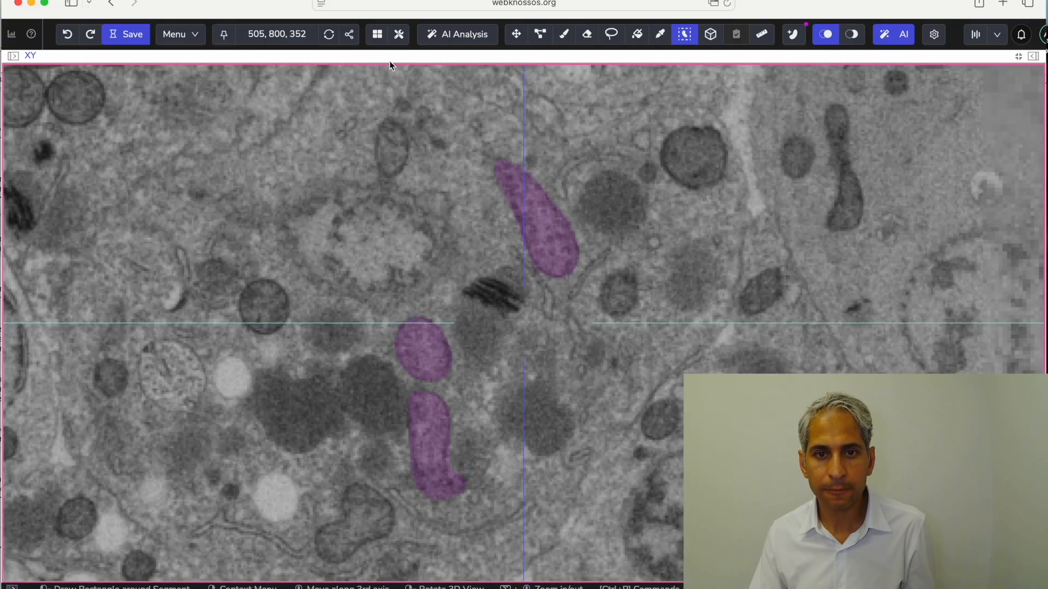
{"action": "left_click", "coordinate": [1033, 55]}
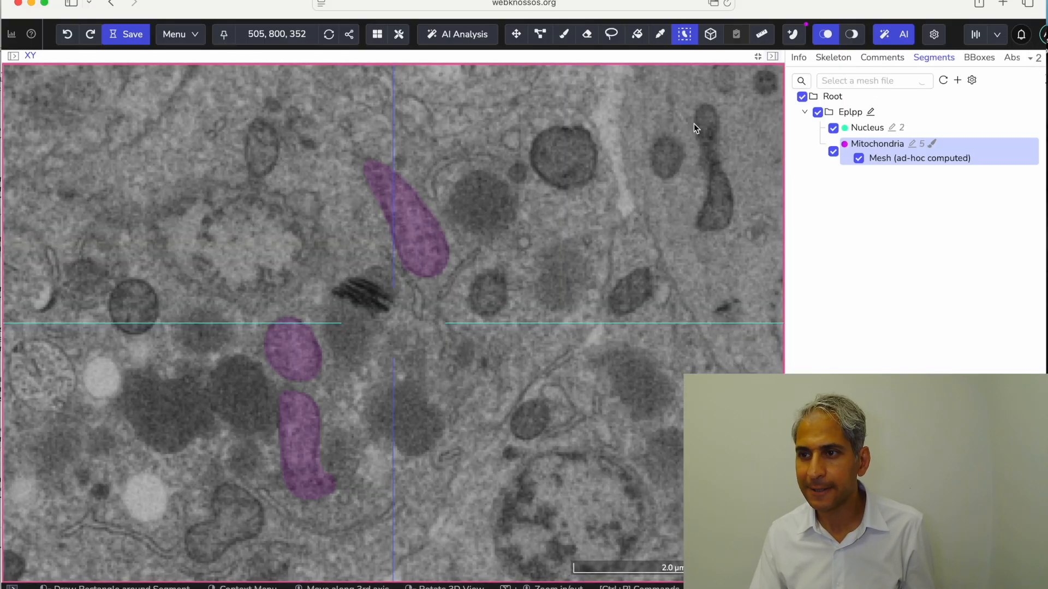
Step: Label the elongated mitochondrion beside the nucleus on slices 350 and 345 with Quick Select
{"action": "scroll", "coordinate": [408, 210], "scroll_direction": "down", "scroll_amount": 10}
{"action": "scroll", "coordinate": [408, 210], "scroll_direction": "up", "scroll_amount": 10}
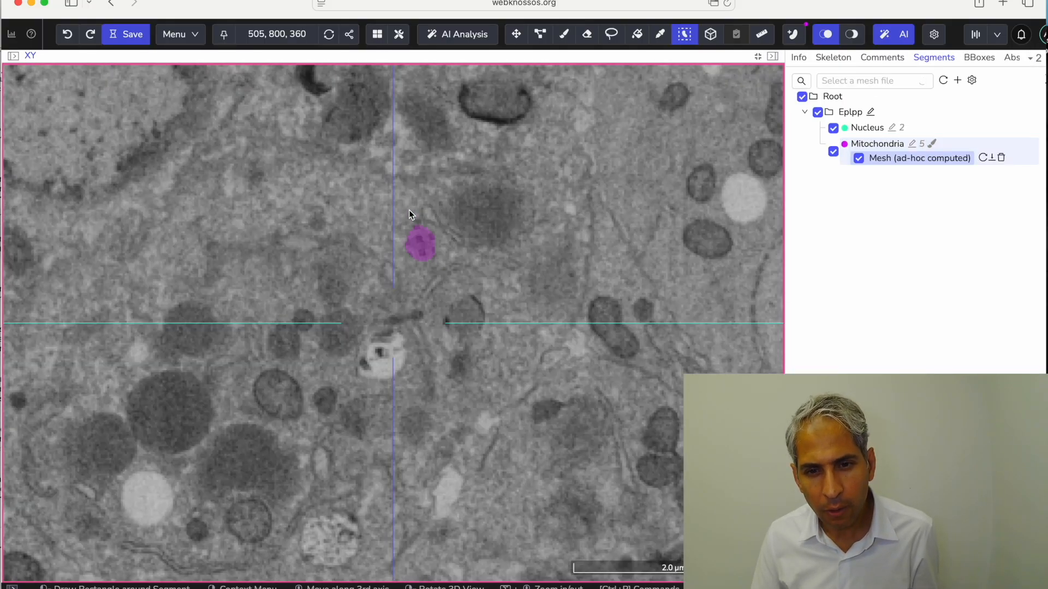
{"action": "left_click", "coordinate": [407, 204]}
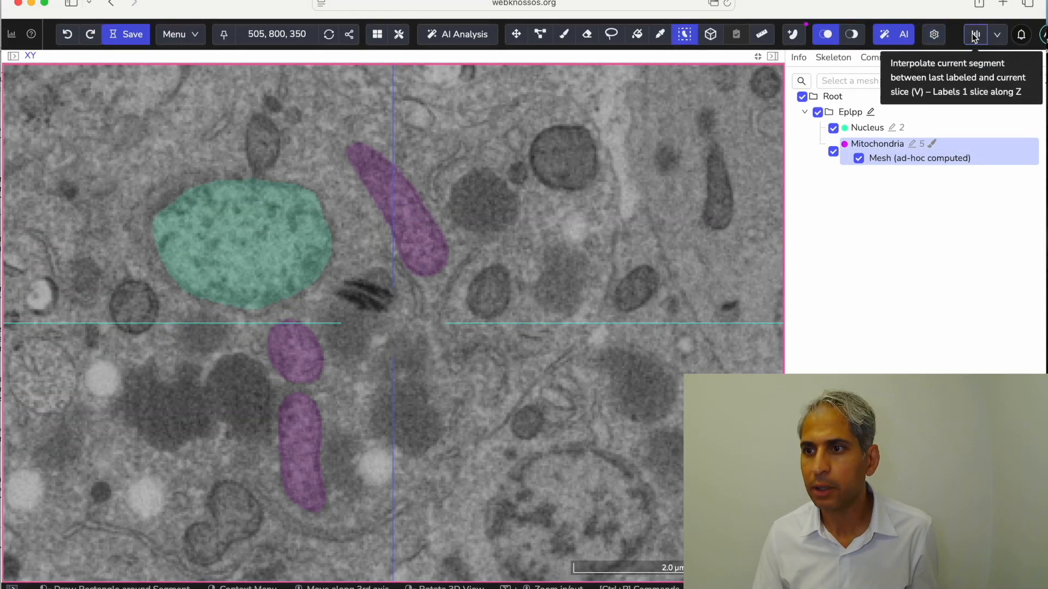
{"action": "scroll", "coordinate": [405, 217], "scroll_direction": "up", "scroll_amount": 9}
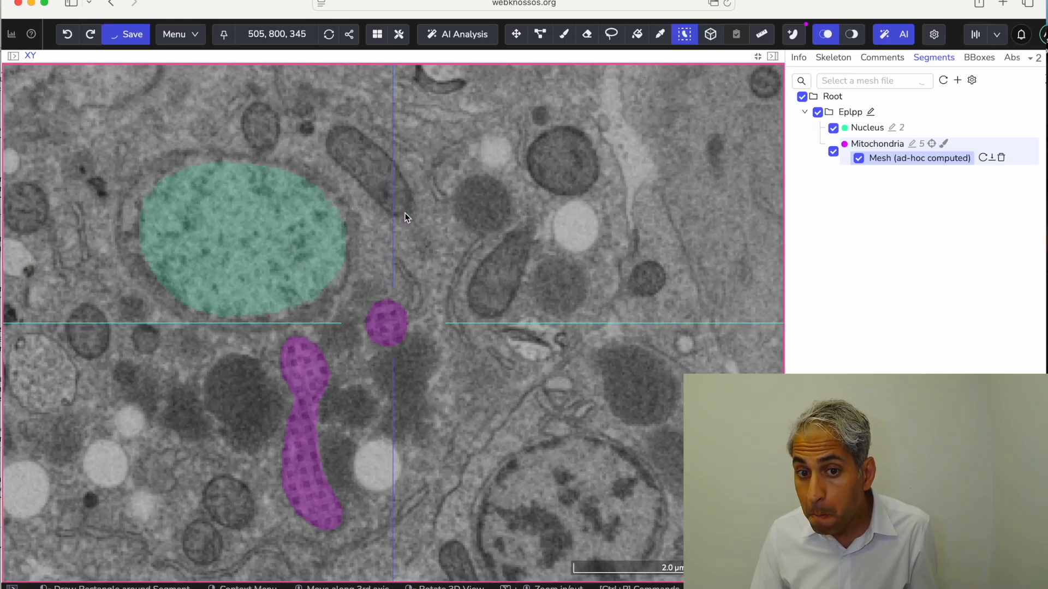
{"action": "scroll", "coordinate": [405, 217], "scroll_direction": "down", "scroll_amount": 4}
{"action": "left_click", "coordinate": [372, 171]}
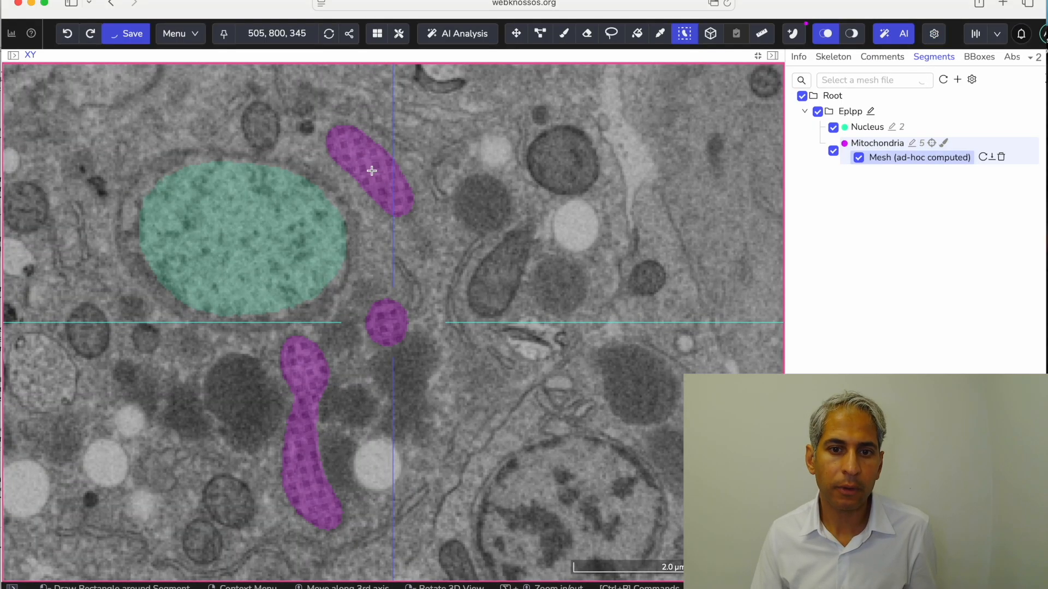
Step: Label the elongated mitochondrion beside the nucleus on slices 338 and 339
{"action": "scroll", "coordinate": [371, 171], "scroll_direction": "up", "scroll_amount": 9}
{"action": "scroll", "coordinate": [371, 171], "scroll_direction": "down", "scroll_amount": 2}
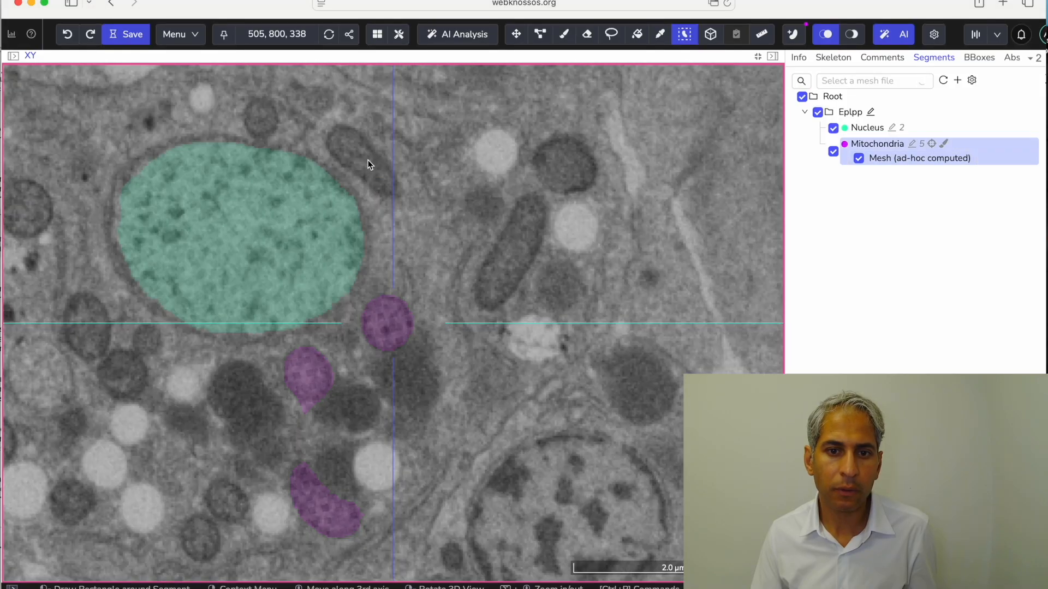
{"action": "left_click", "coordinate": [370, 169]}
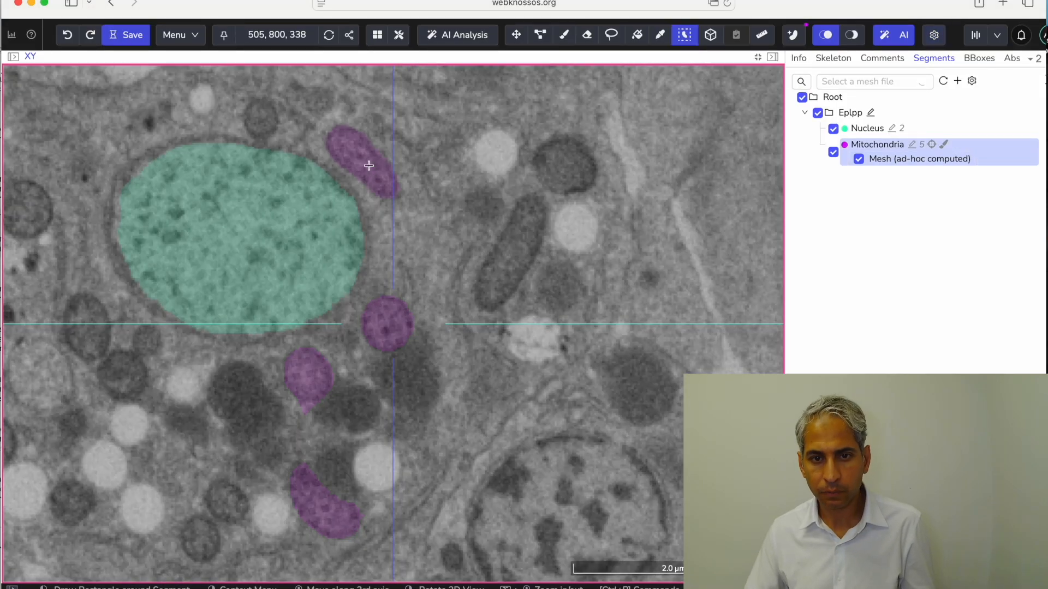
{"action": "scroll", "coordinate": [370, 165], "scroll_direction": "up", "scroll_amount": 8}
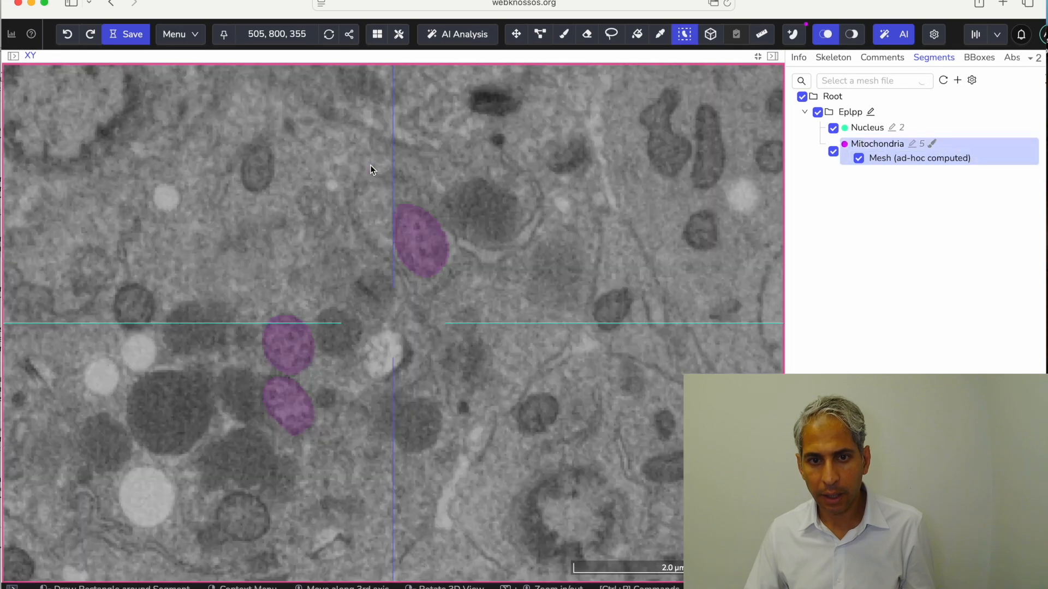
{"action": "scroll", "coordinate": [370, 169], "scroll_direction": "down", "scroll_amount": 9}
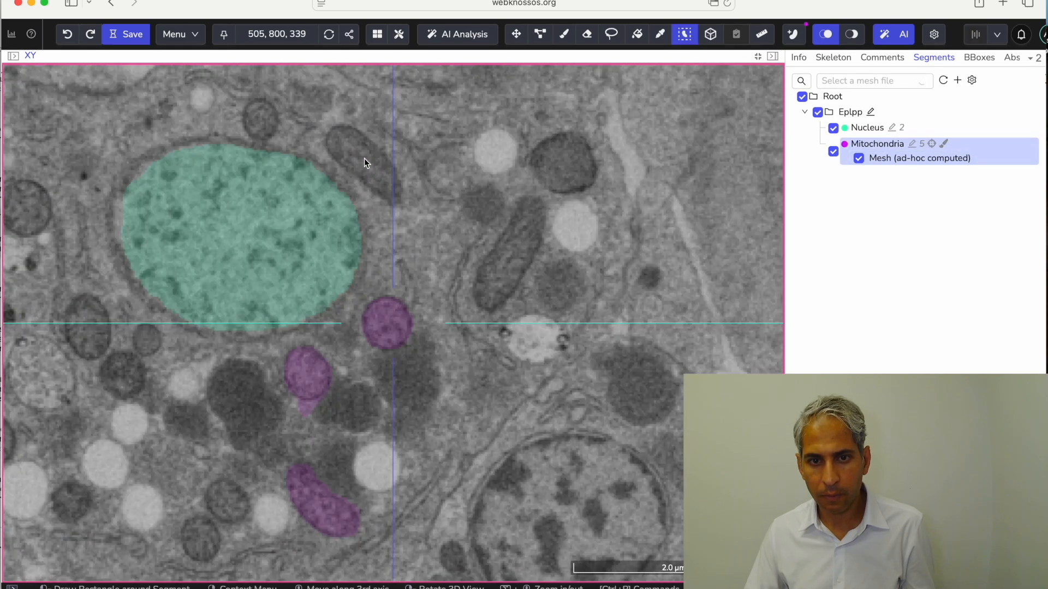
{"action": "left_click", "coordinate": [362, 157]}
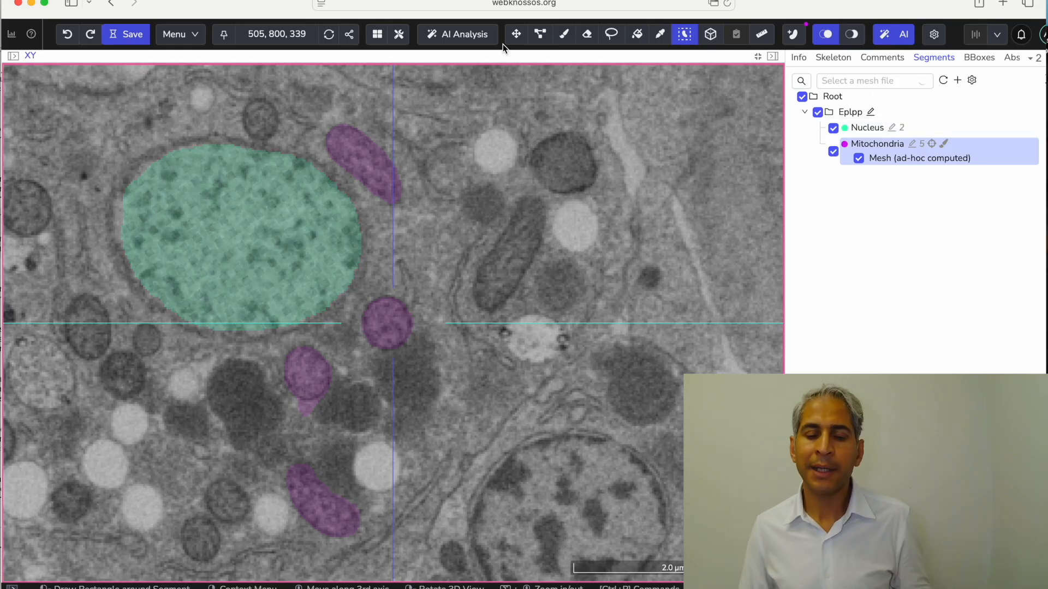
Step: Use the Move tool to bring the tissue left of the nucleus into view and examine its round mitochondrion between slices 330 and 349
{"action": "left_click", "coordinate": [514, 34]}
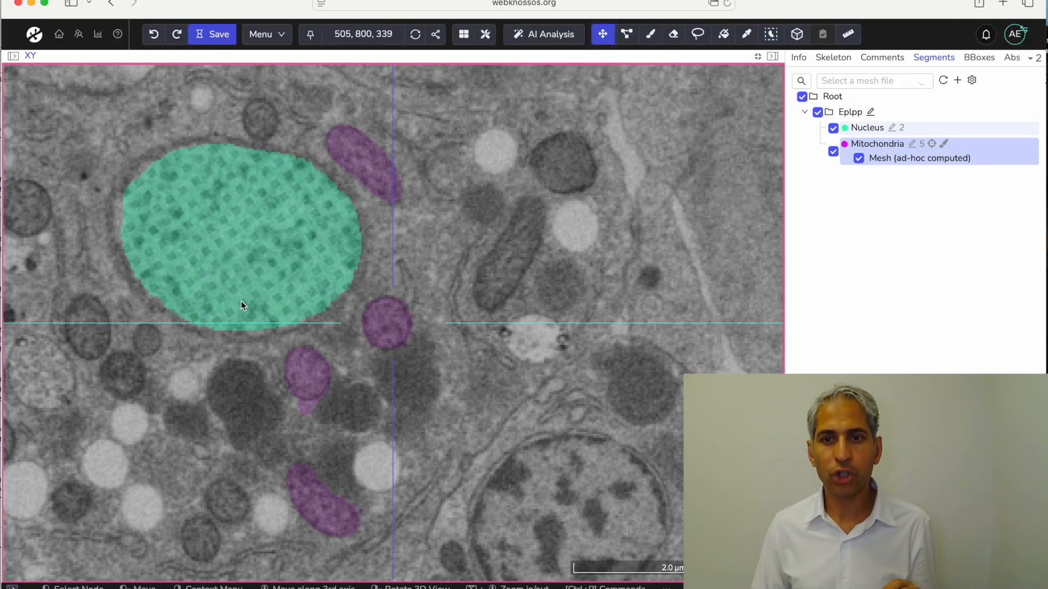
{"action": "left_click_drag", "start_coordinate": [119, 300], "coordinate": [358, 302]}
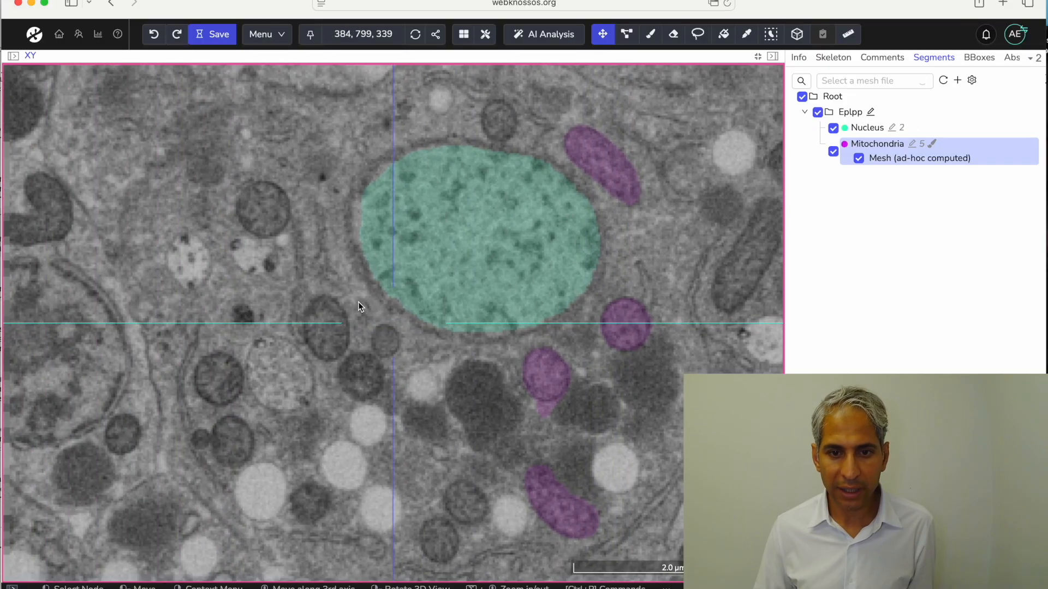
{"action": "scroll", "coordinate": [272, 211], "scroll_direction": "up", "scroll_amount": 7}
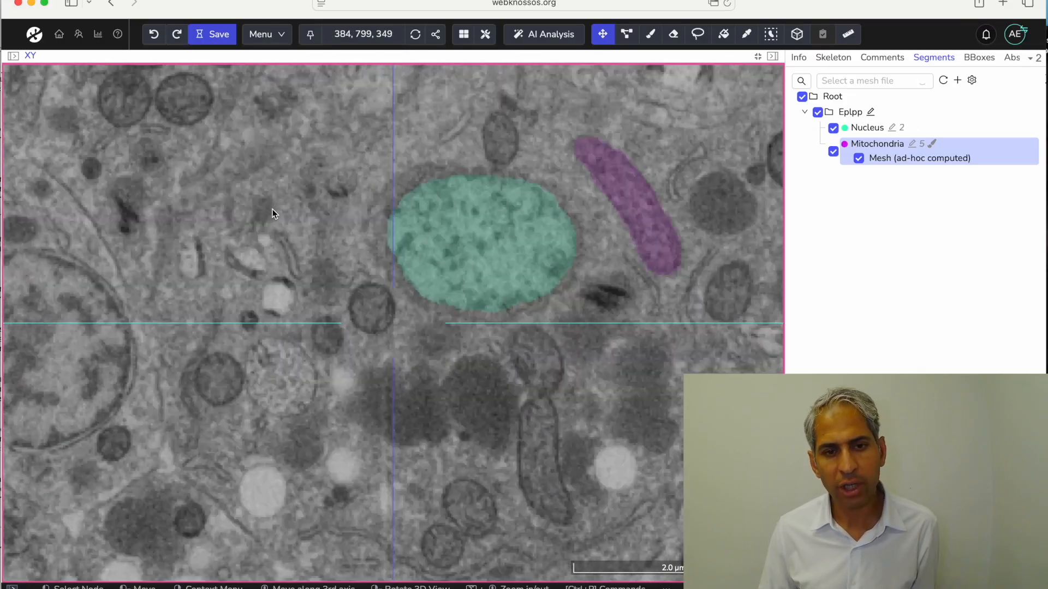
{"action": "scroll", "coordinate": [274, 213], "scroll_direction": "down", "scroll_amount": 4}
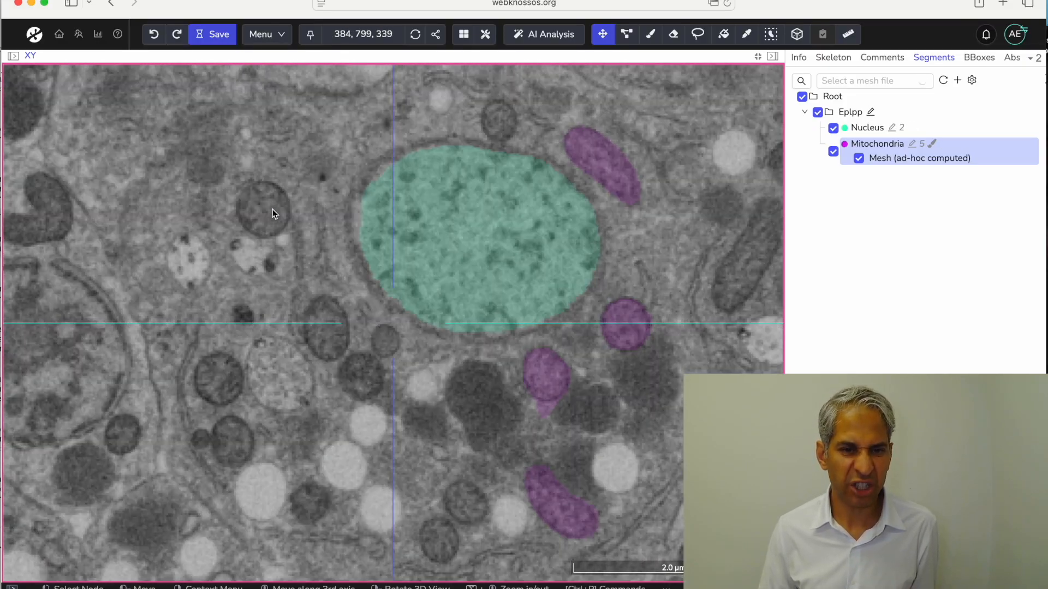
{"action": "scroll", "coordinate": [274, 213], "scroll_direction": "down", "scroll_amount": 2}
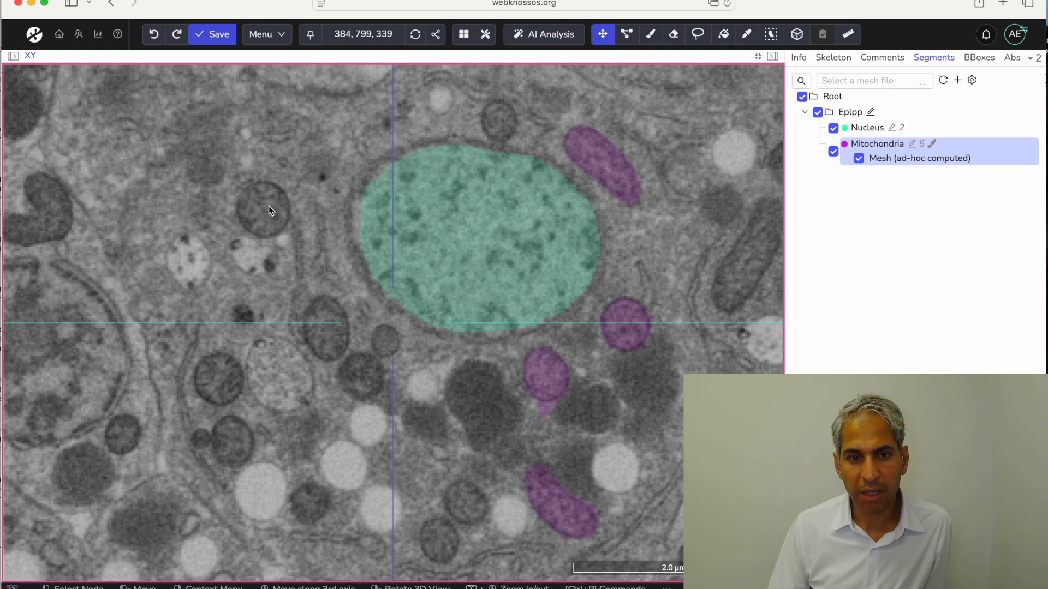
{"action": "scroll", "coordinate": [268, 209], "scroll_direction": "up", "scroll_amount": 16}
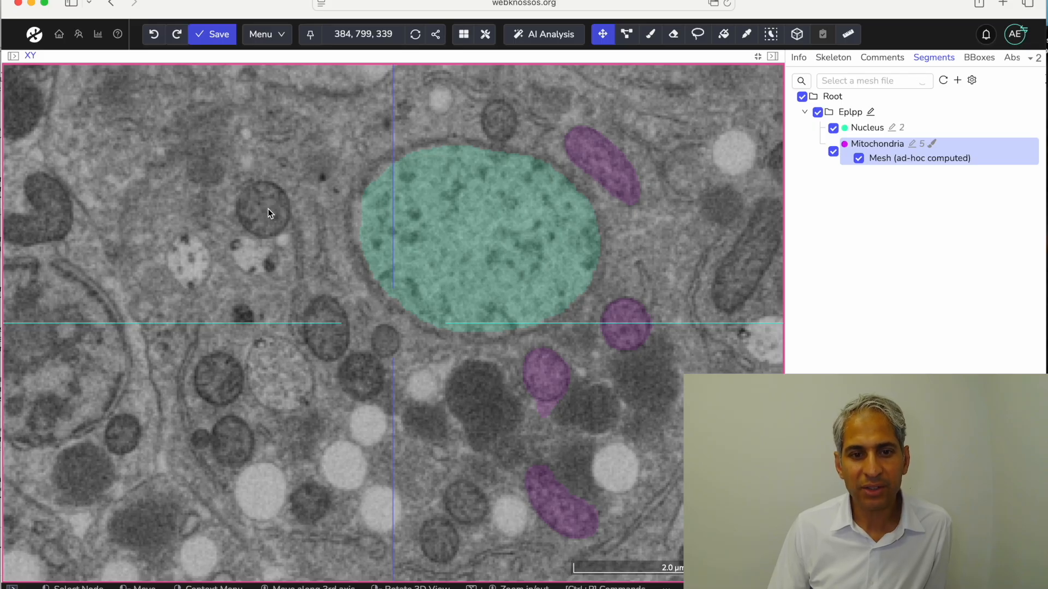
{"action": "scroll", "coordinate": [267, 208], "scroll_direction": "down", "scroll_amount": 20}
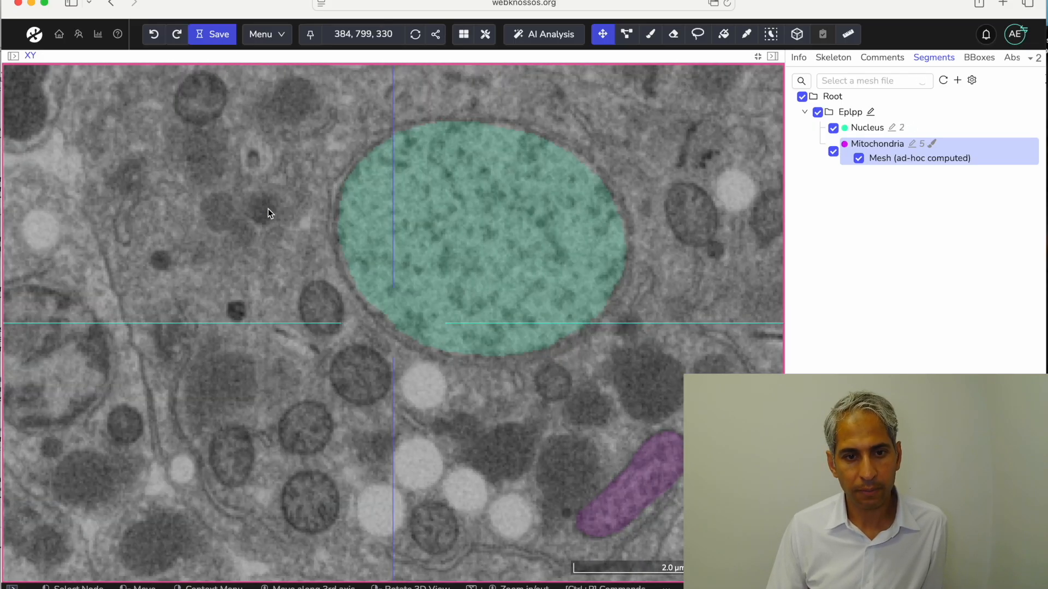
{"action": "scroll", "coordinate": [268, 209], "scroll_direction": "up", "scroll_amount": 3}
{"action": "scroll", "coordinate": [268, 210], "scroll_direction": "down", "scroll_amount": 3}
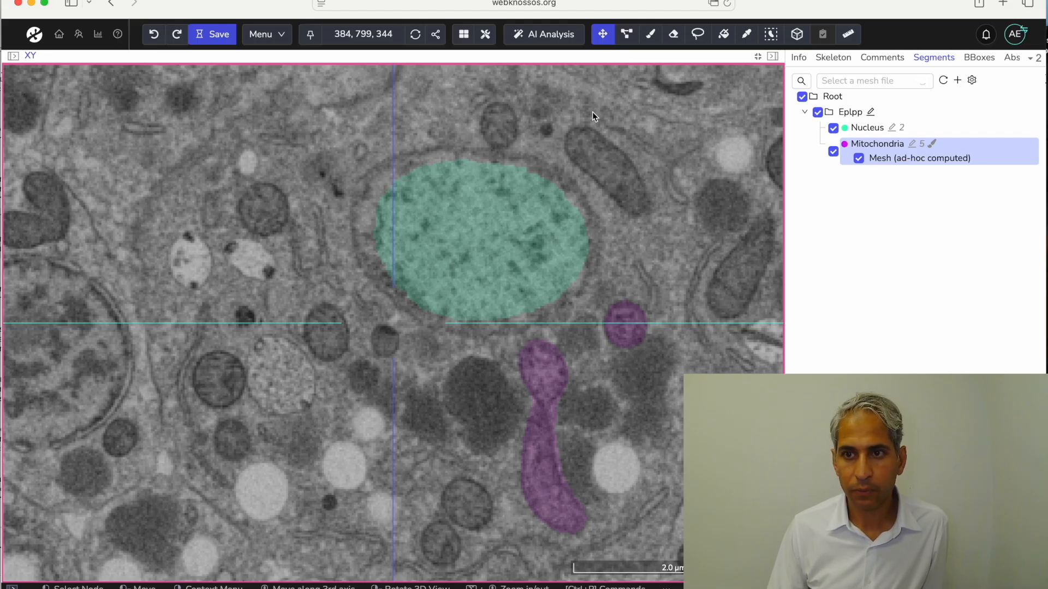
Step: Label the round mitochondrion left of the nucleus on slices 344 and 345 with Quick Select
{"action": "left_click", "coordinate": [771, 34]}
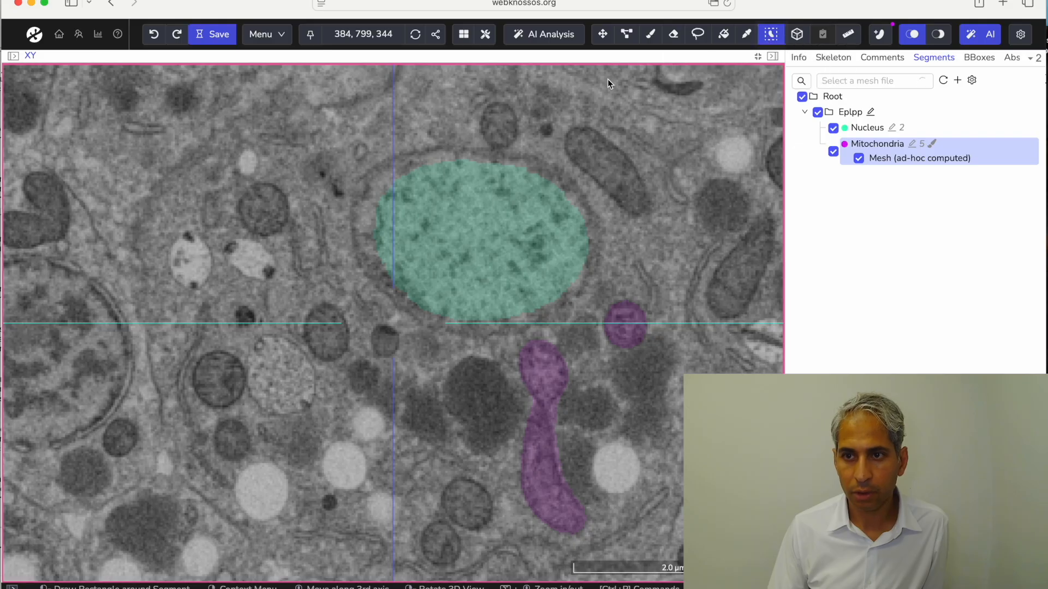
{"action": "left_click", "coordinate": [266, 210]}
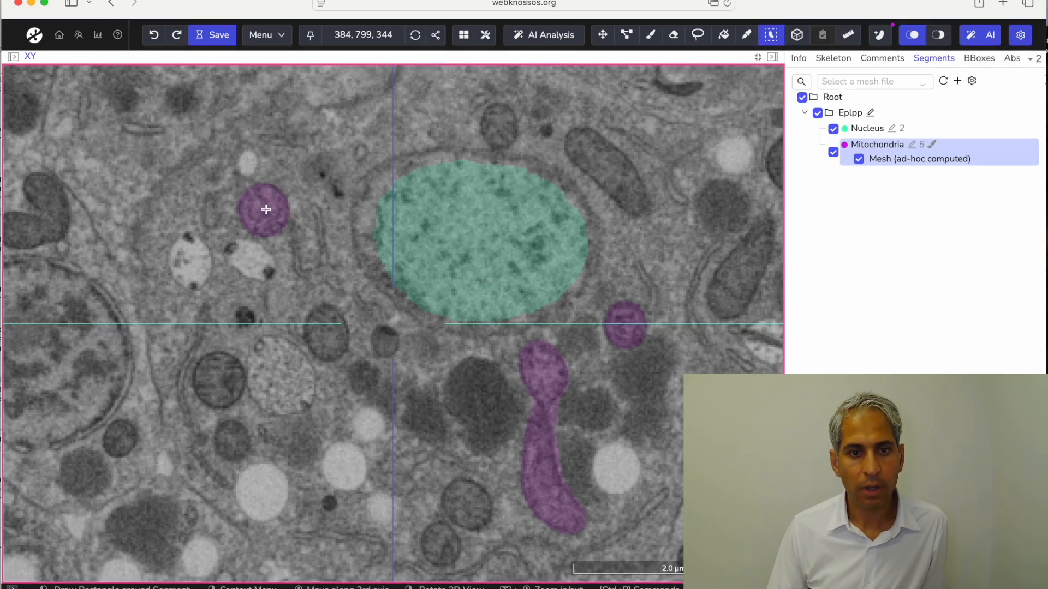
{"action": "scroll", "coordinate": [266, 213], "scroll_direction": "down", "scroll_amount": 9}
{"action": "scroll", "coordinate": [266, 212], "scroll_direction": "up", "scroll_amount": 8}
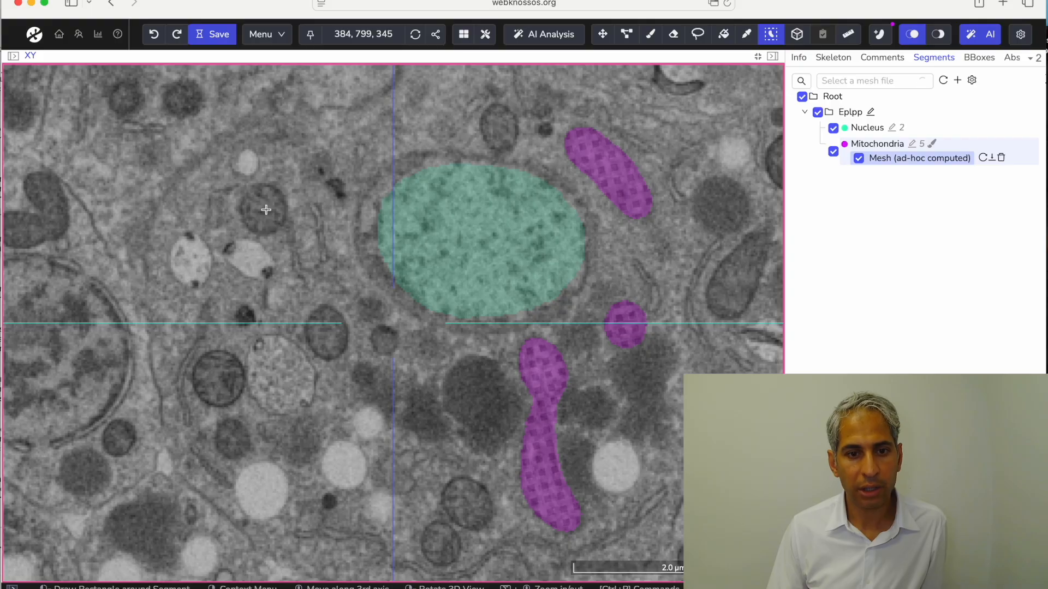
{"action": "left_click", "coordinate": [266, 213]}
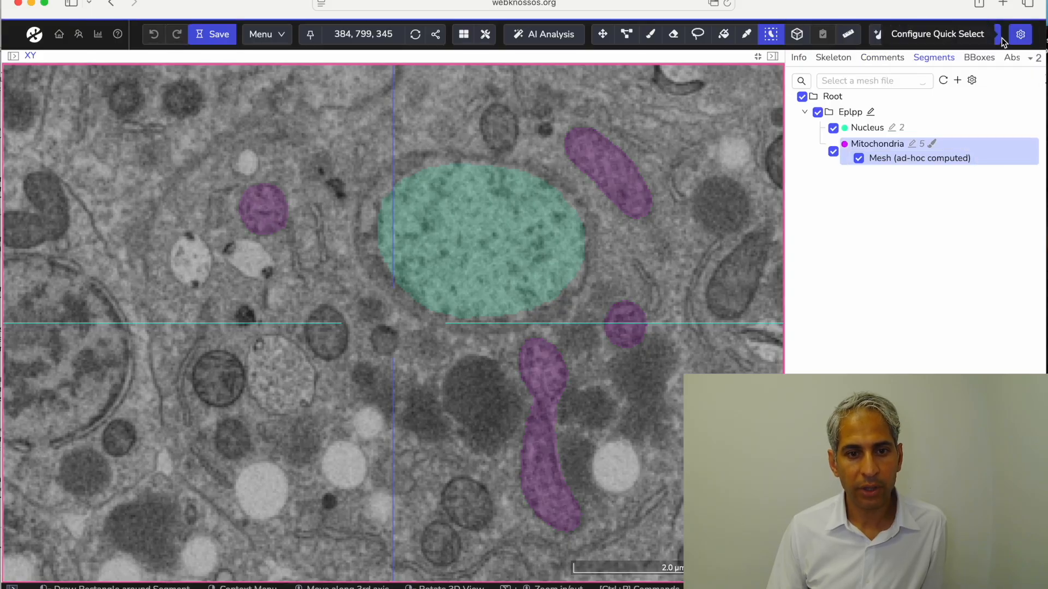
Step: Extend the round mitochondrion's segmentation to slice 339, interpolating the slices back to 345
{"action": "scroll", "coordinate": [1001, 38], "scroll_direction": "right", "scroll_amount": 3}
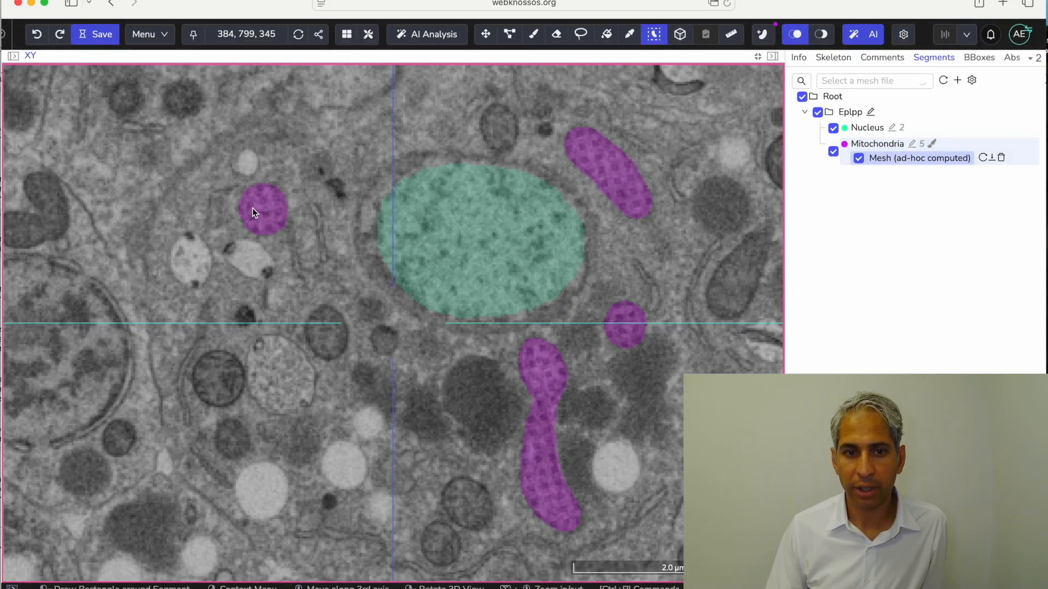
{"action": "scroll", "coordinate": [252, 208], "scroll_direction": "down", "scroll_amount": 15}
{"action": "scroll", "coordinate": [252, 208], "scroll_direction": "up", "scroll_amount": 16}
{"action": "scroll", "coordinate": [252, 208], "scroll_direction": "down", "scroll_amount": 8}
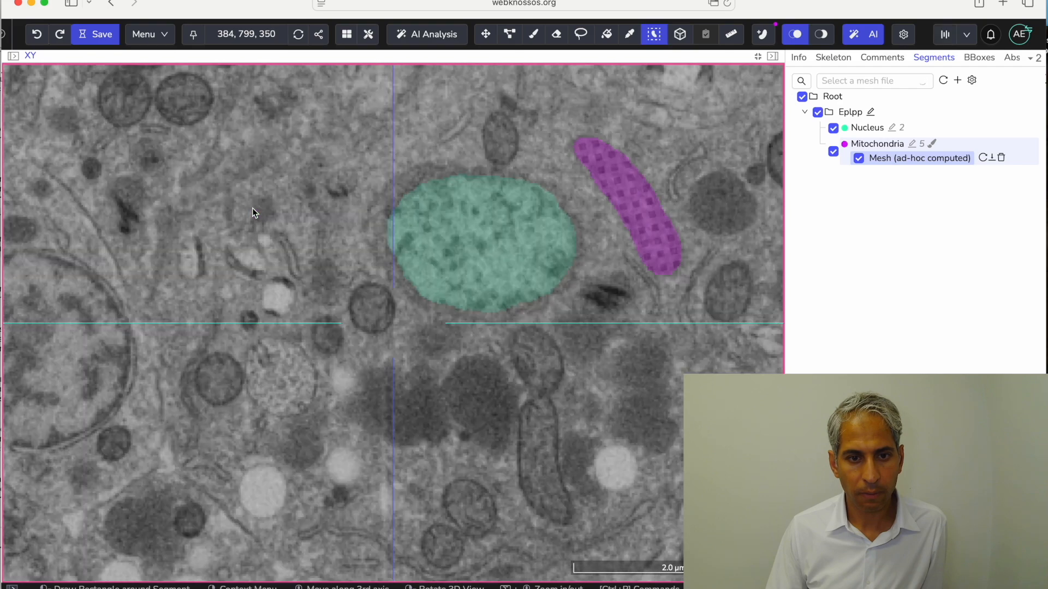
{"action": "scroll", "coordinate": [252, 208], "scroll_direction": "up", "scroll_amount": 13}
{"action": "key", "text": "v"}
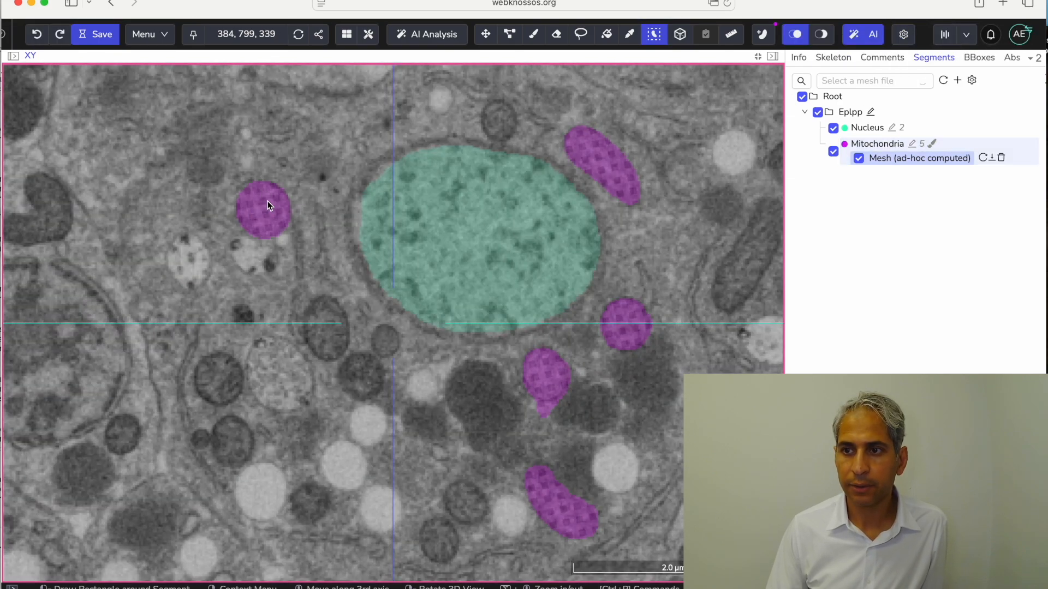
Step: Label the round mitochondrion's ends on slices 330 and 349, interpolating the slices between 330 and 339
{"action": "scroll", "coordinate": [266, 208], "scroll_direction": "up", "scroll_amount": 9}
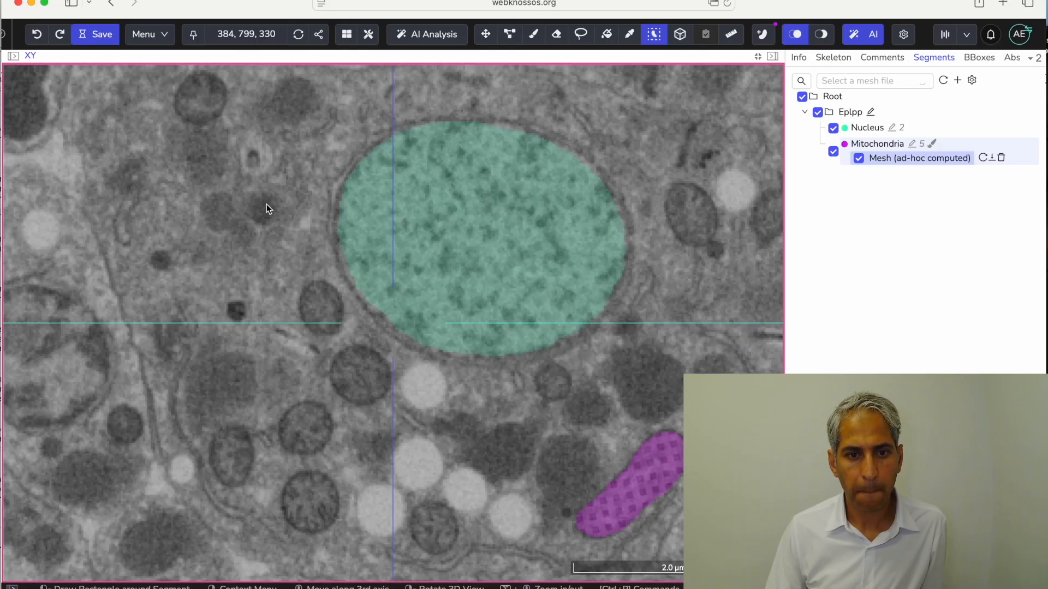
{"action": "left_click", "coordinate": [263, 218]}
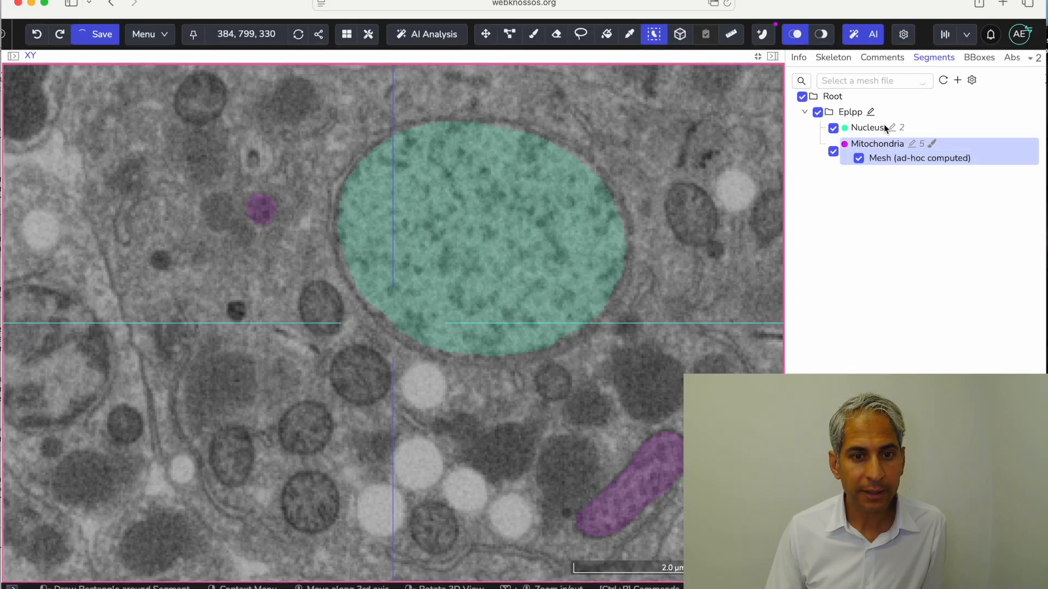
{"action": "scroll", "coordinate": [261, 210], "scroll_direction": "down", "scroll_amount": 15}
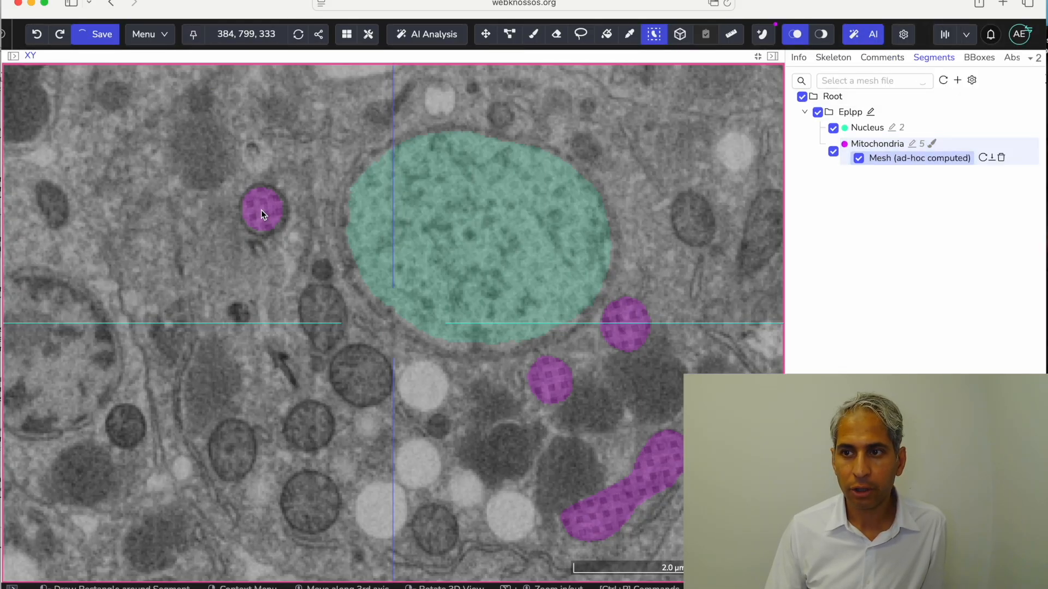
{"action": "scroll", "coordinate": [260, 209], "scroll_direction": "down", "scroll_amount": 4}
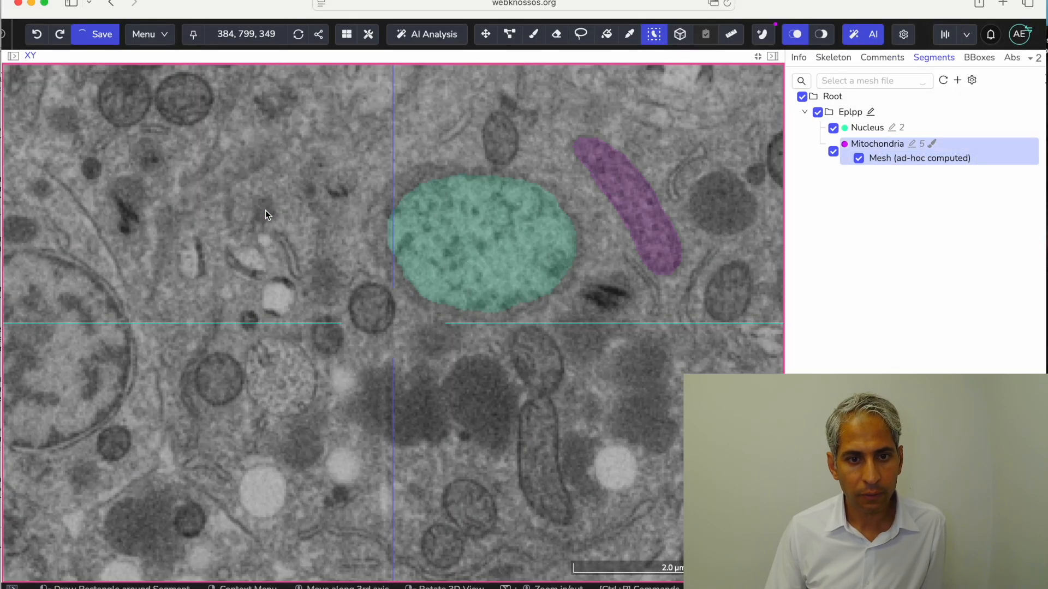
{"action": "left_click", "coordinate": [265, 210]}
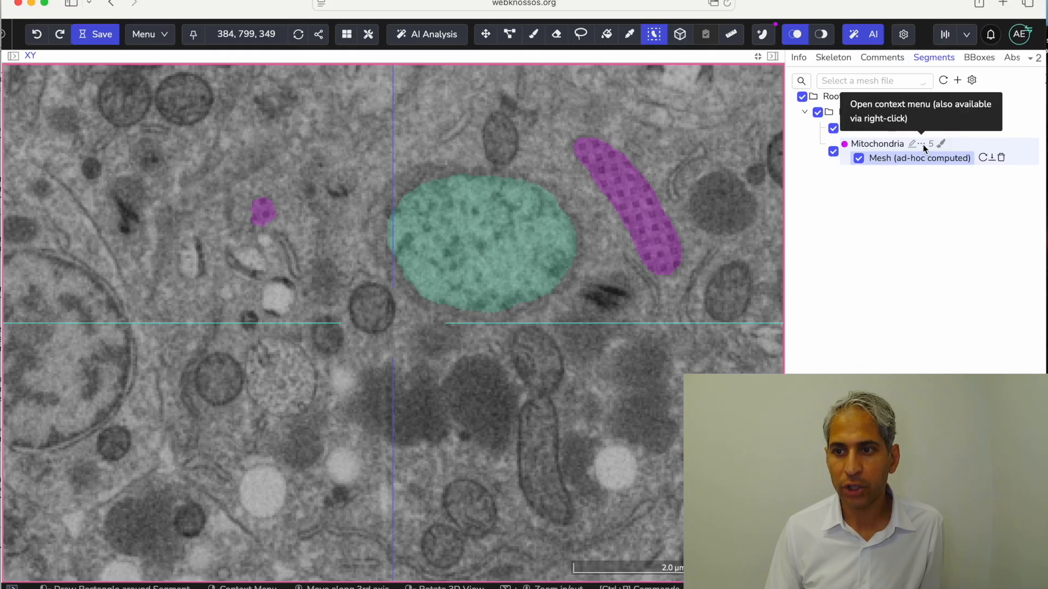
Step: Recompute the ad-hoc mesh of the Mitochondria segment with the newly labelled slices
{"action": "left_click", "coordinate": [921, 144]}
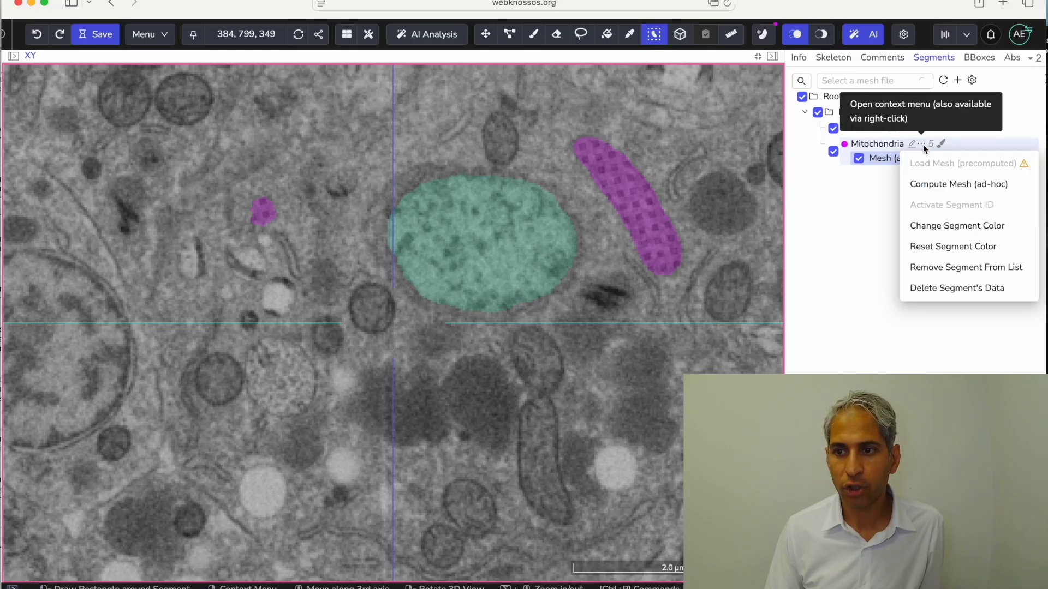
{"action": "left_click", "coordinate": [951, 184]}
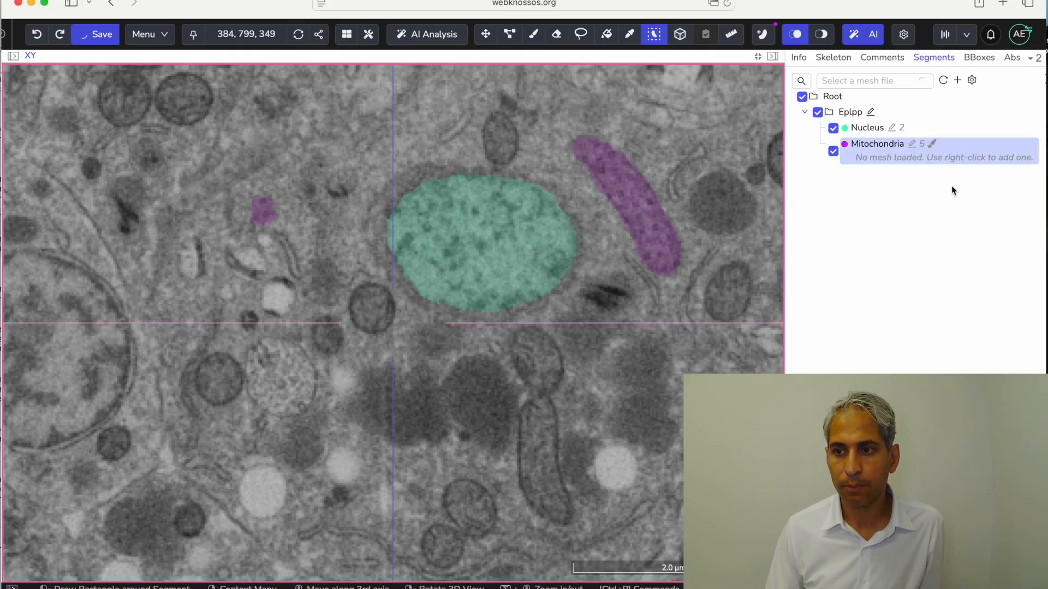
Step: Restore the four-view layout and examine the recomputed Mitochondria mesh up close in the 3D view
{"action": "left_click", "coordinate": [758, 57]}
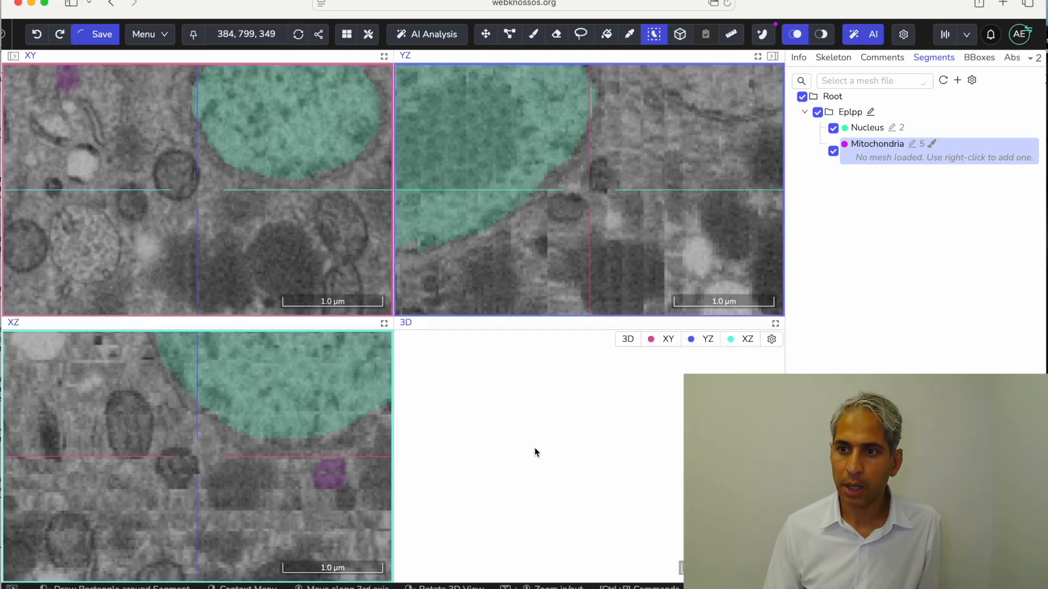
{"action": "key", "text": "ctrl"}
{"action": "scroll", "coordinate": [535, 447], "scroll_direction": "down", "scroll_amount": 5}
{"action": "scroll", "coordinate": [538, 451], "scroll_direction": "up", "scroll_amount": 5, "text": "ctrl"}
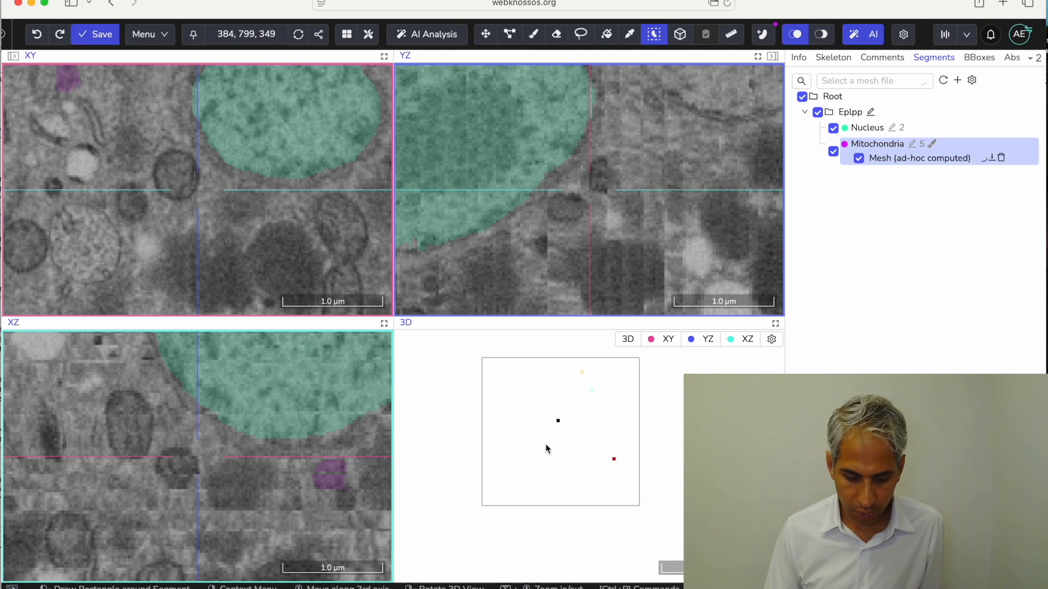
{"action": "scroll", "coordinate": [581, 376], "scroll_direction": "up", "scroll_amount": 10}
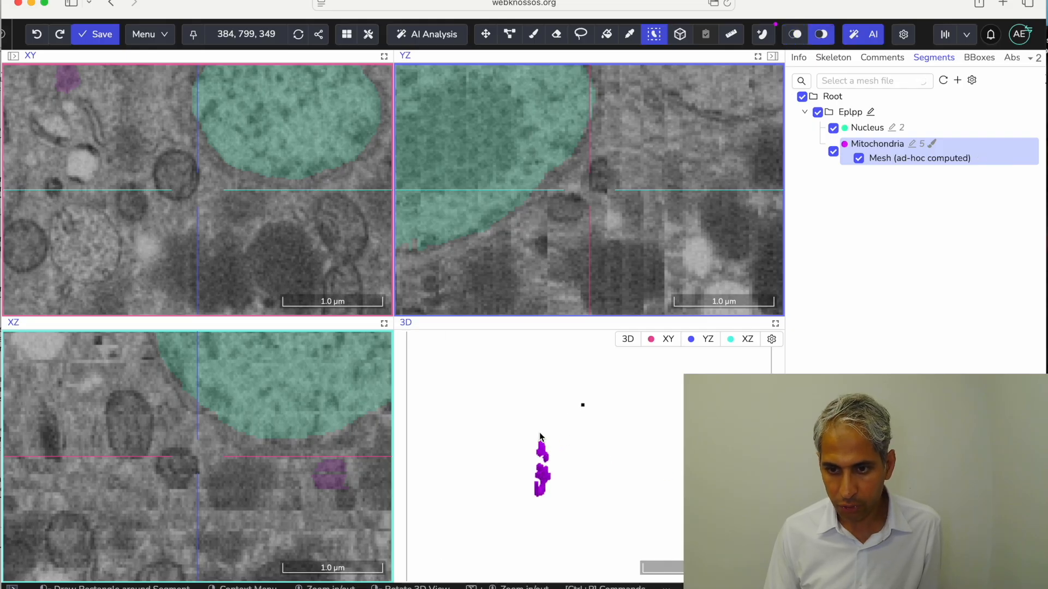
{"action": "scroll", "coordinate": [585, 451], "scroll_direction": "up", "scroll_amount": 5}
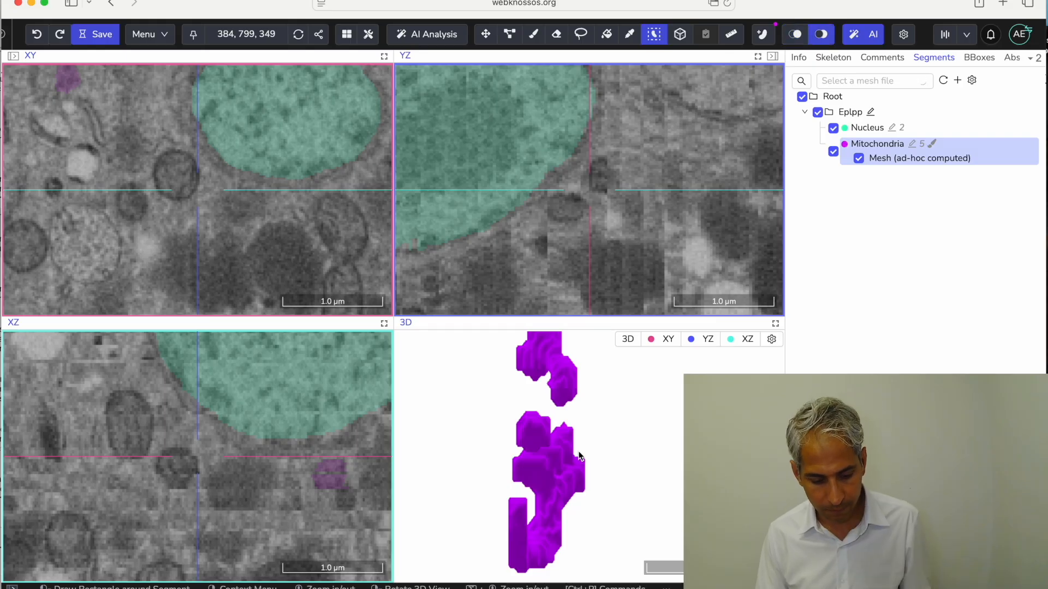
{"action": "scroll", "coordinate": [578, 457], "scroll_direction": "down", "scroll_amount": 8}
{"action": "left_click_drag", "start_coordinate": [538, 441], "coordinate": [551, 413]}
Step: Inspect the Mitochondria mesh from the XY, YZ and XZ directions, including the separate round mitochondrion
{"action": "left_click", "coordinate": [668, 340]}
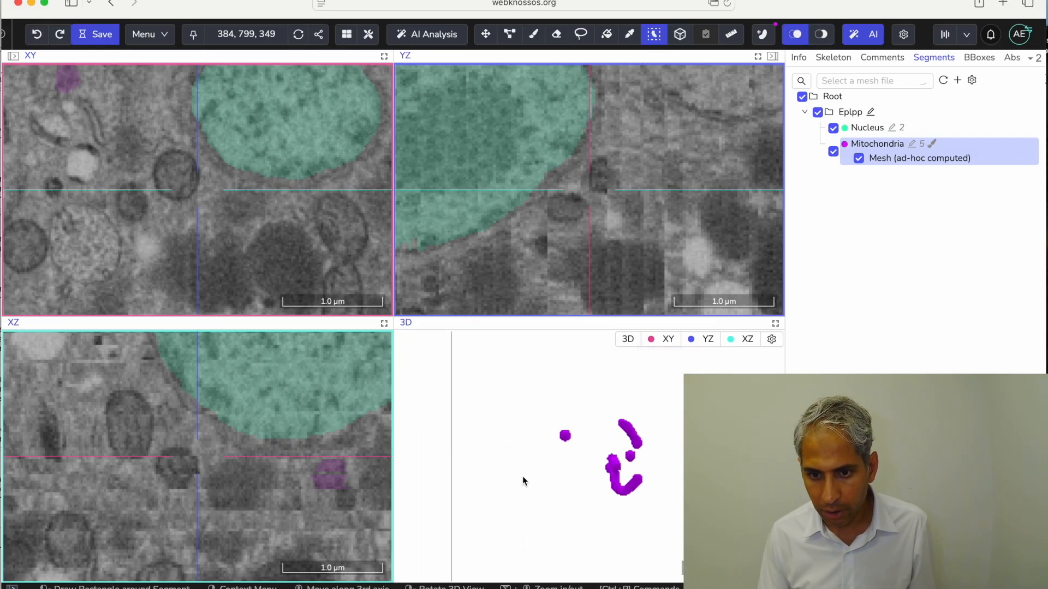
{"action": "scroll", "coordinate": [566, 435], "scroll_direction": "up", "scroll_amount": 5}
{"action": "left_click", "coordinate": [565, 435]}
{"action": "left_click", "coordinate": [707, 339]}
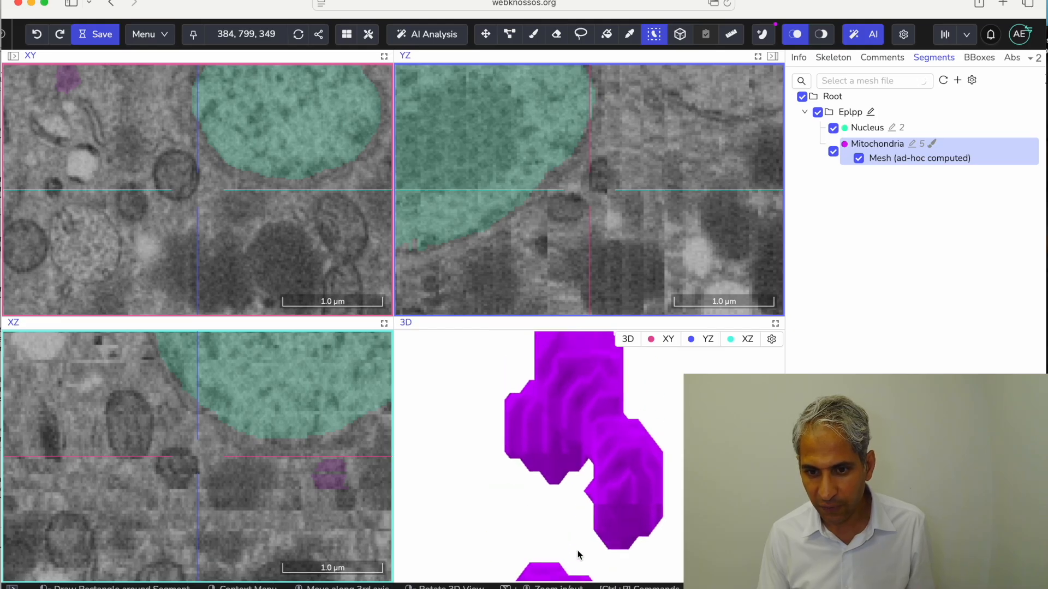
{"action": "left_click", "coordinate": [746, 340]}
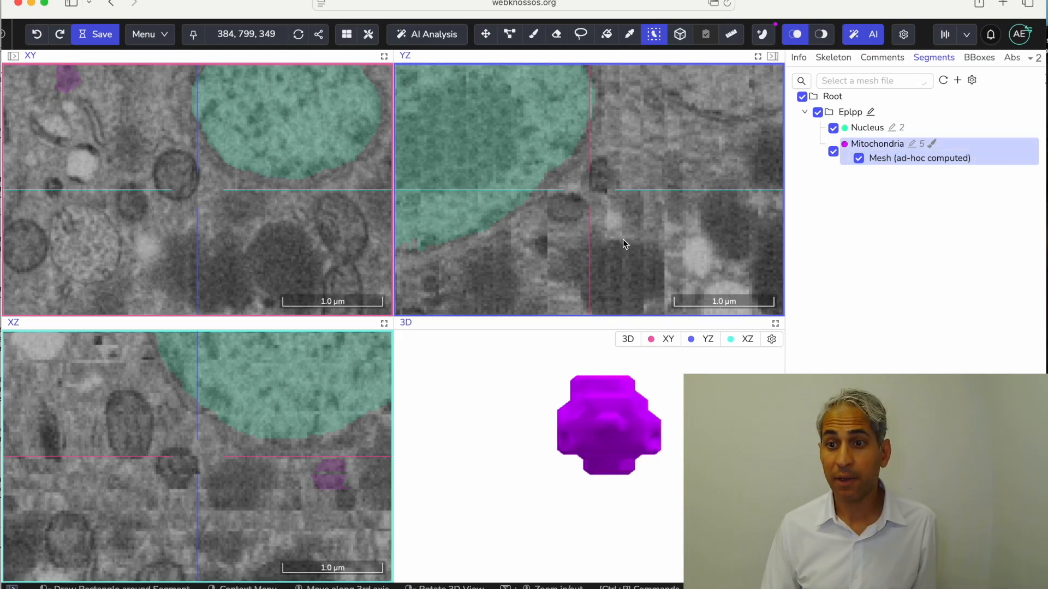
Step: Maximise the XY view and review the labelled nucleus and mitochondria across the neighbouring slices
{"action": "left_click", "coordinate": [383, 57]}
{"action": "left_click", "coordinate": [1033, 56]}
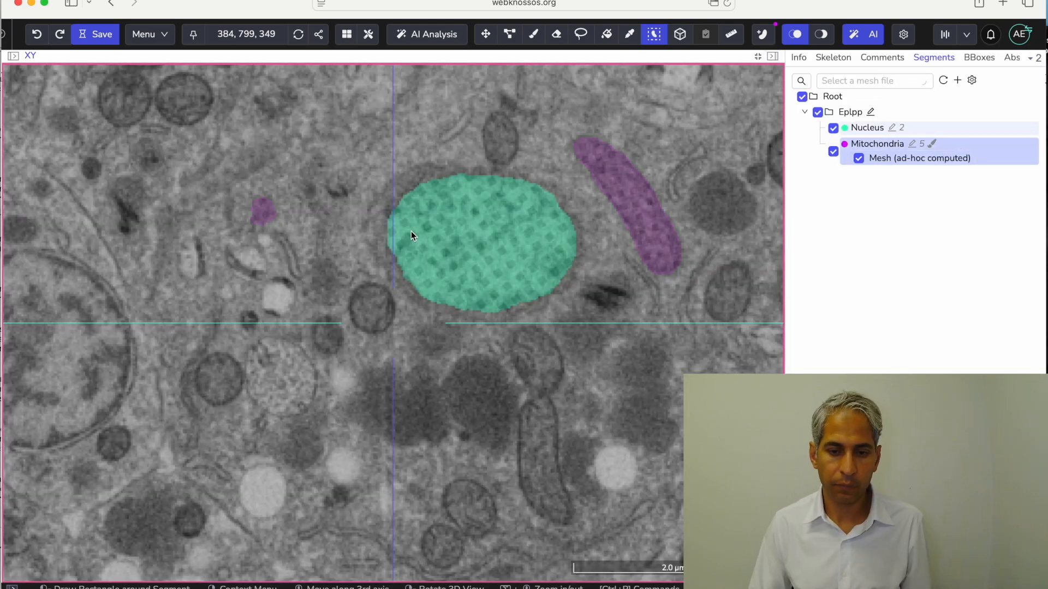
{"action": "scroll", "coordinate": [408, 231], "scroll_direction": "down", "scroll_amount": 10}
{"action": "scroll", "coordinate": [408, 231], "scroll_direction": "up", "scroll_amount": 10}
{"action": "scroll", "coordinate": [408, 231], "scroll_direction": "up", "scroll_amount": 13}
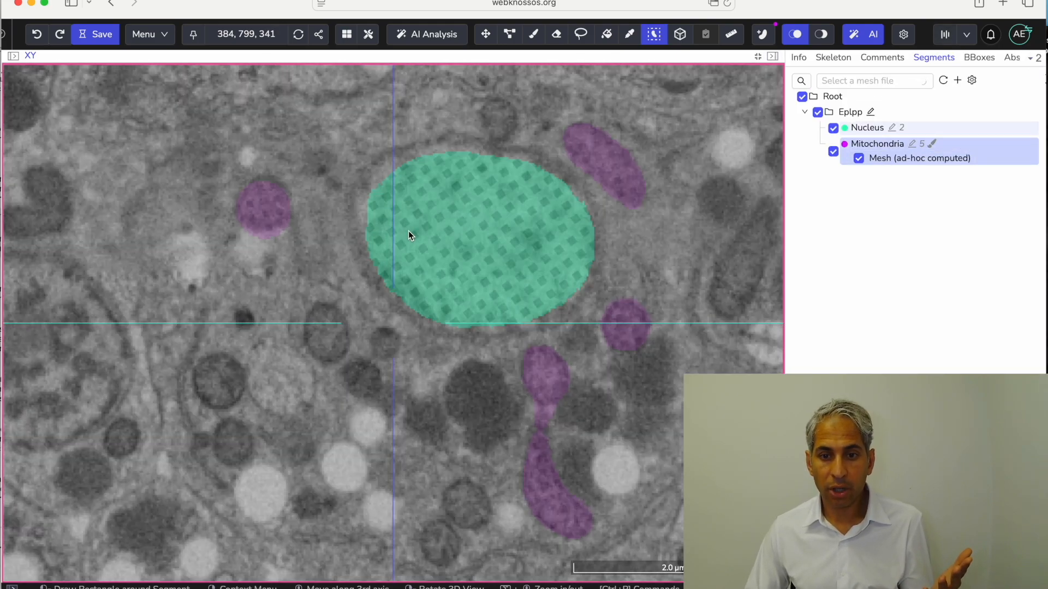
{"action": "scroll", "coordinate": [408, 231], "scroll_direction": "down", "scroll_amount": 5}
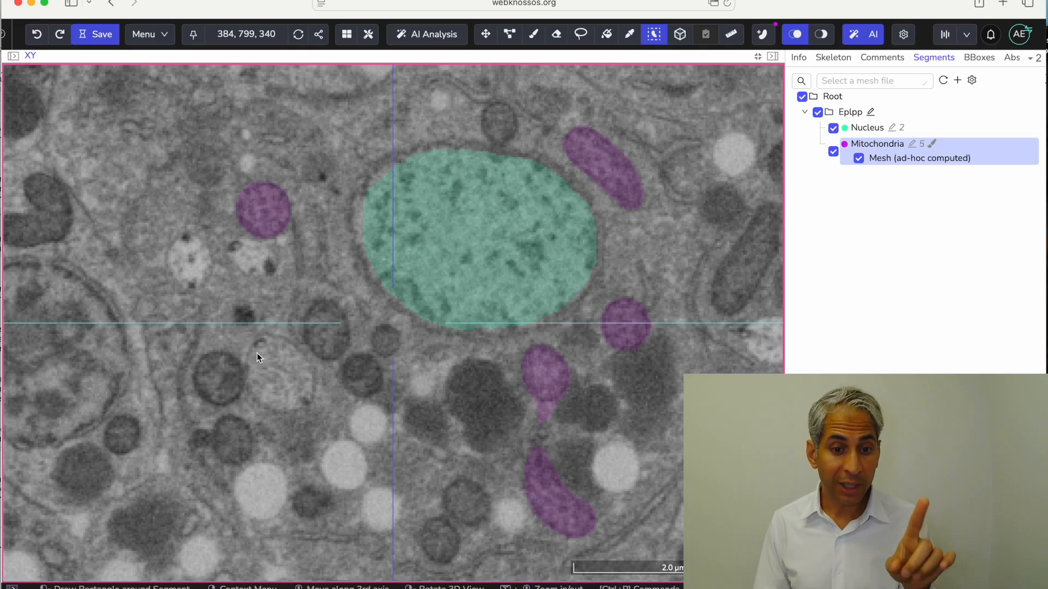
Step: With the Move tool, examine the unlabelled organelles beside and below the nucleus across slices 333 to 353
{"action": "left_click", "coordinate": [490, 36]}
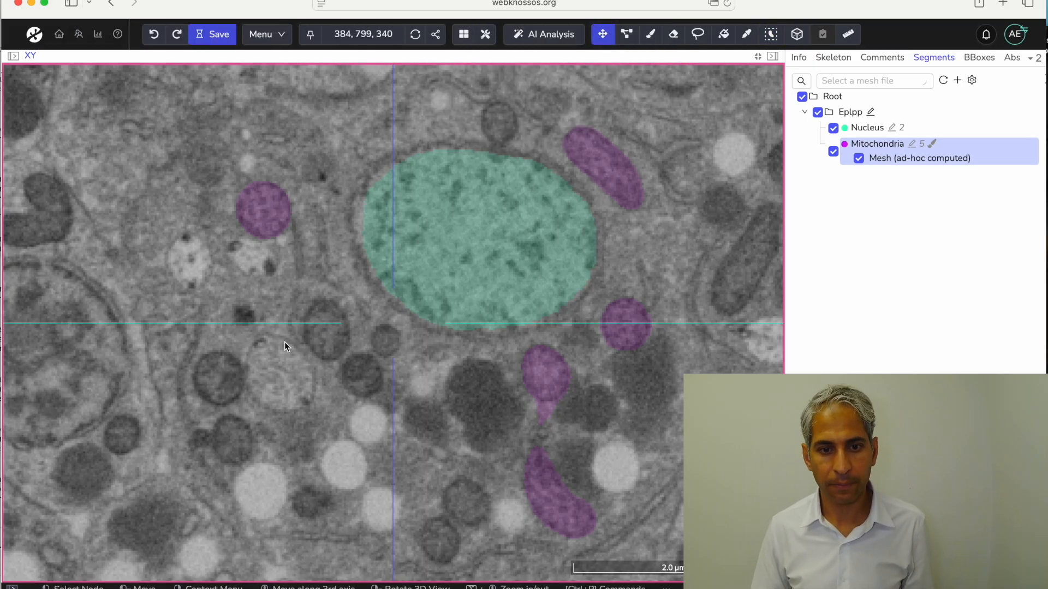
{"action": "left_click_drag", "start_coordinate": [282, 345], "coordinate": [372, 270]}
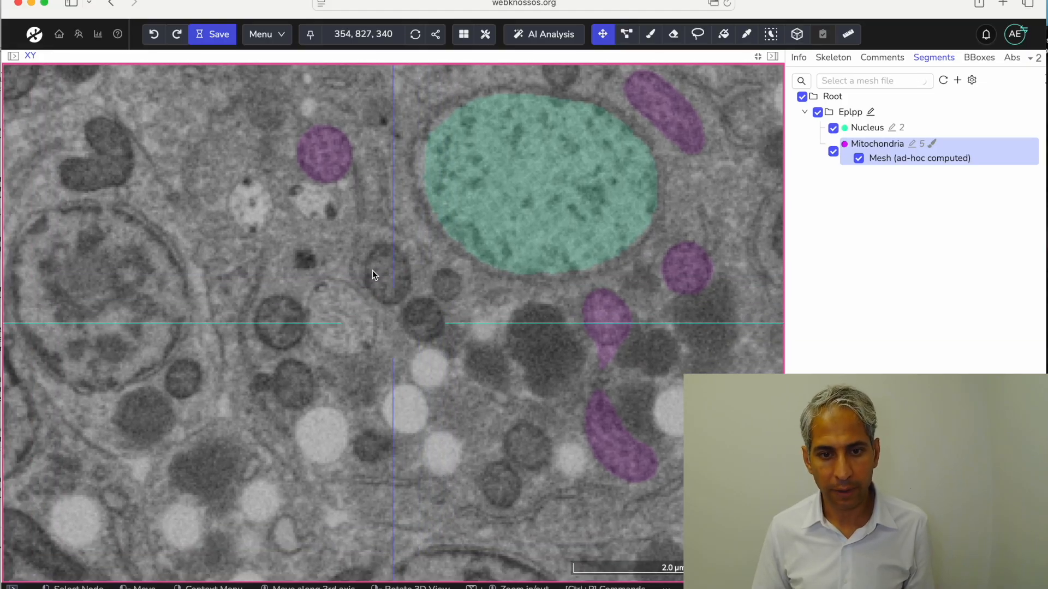
{"action": "scroll", "coordinate": [373, 270], "scroll_direction": "down", "scroll_amount": 10}
{"action": "scroll", "coordinate": [372, 270], "scroll_direction": "up", "scroll_amount": 10}
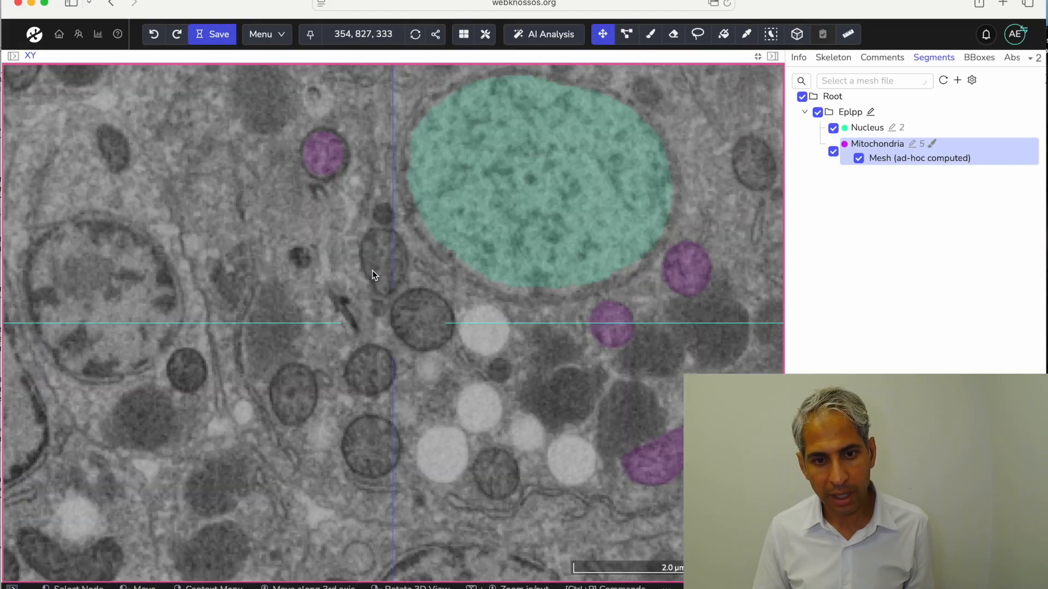
{"action": "scroll", "coordinate": [372, 270], "scroll_direction": "down", "scroll_amount": 4}
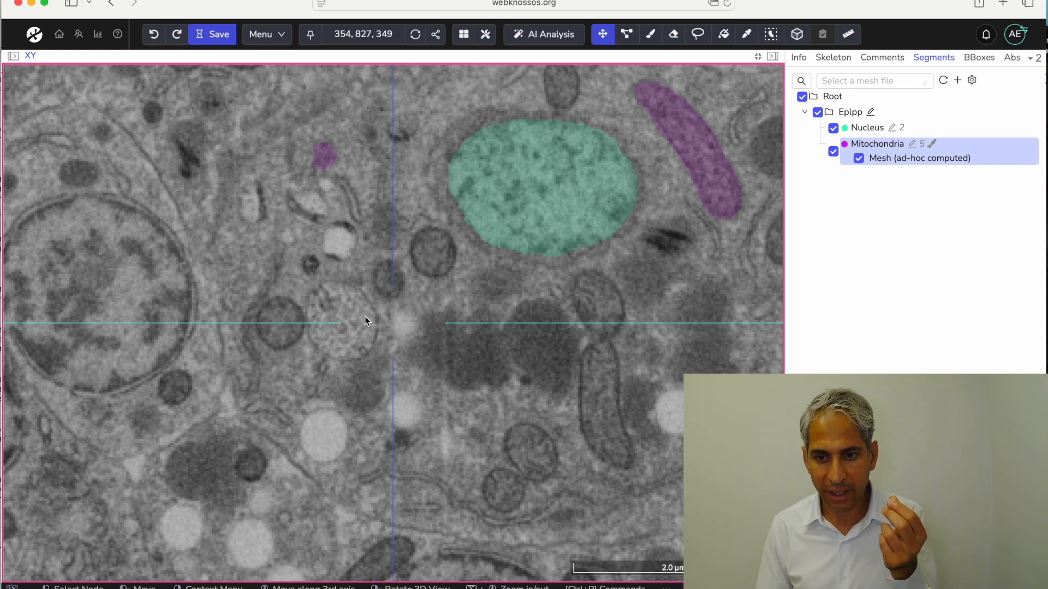
{"action": "scroll", "coordinate": [362, 322], "scroll_direction": "up", "scroll_amount": 8}
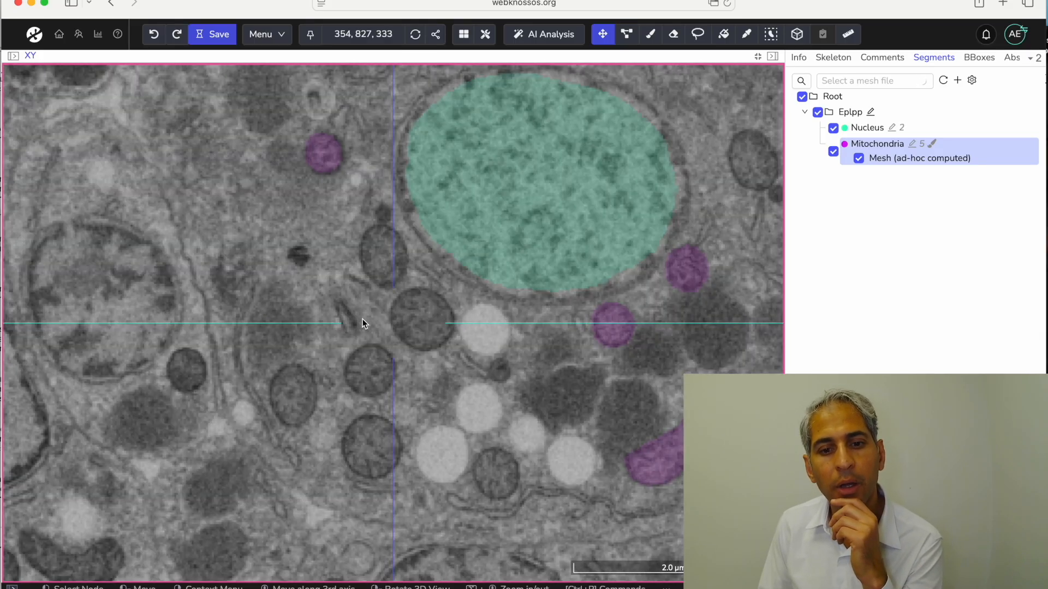
{"action": "scroll", "coordinate": [345, 324], "scroll_direction": "down", "scroll_amount": 20}
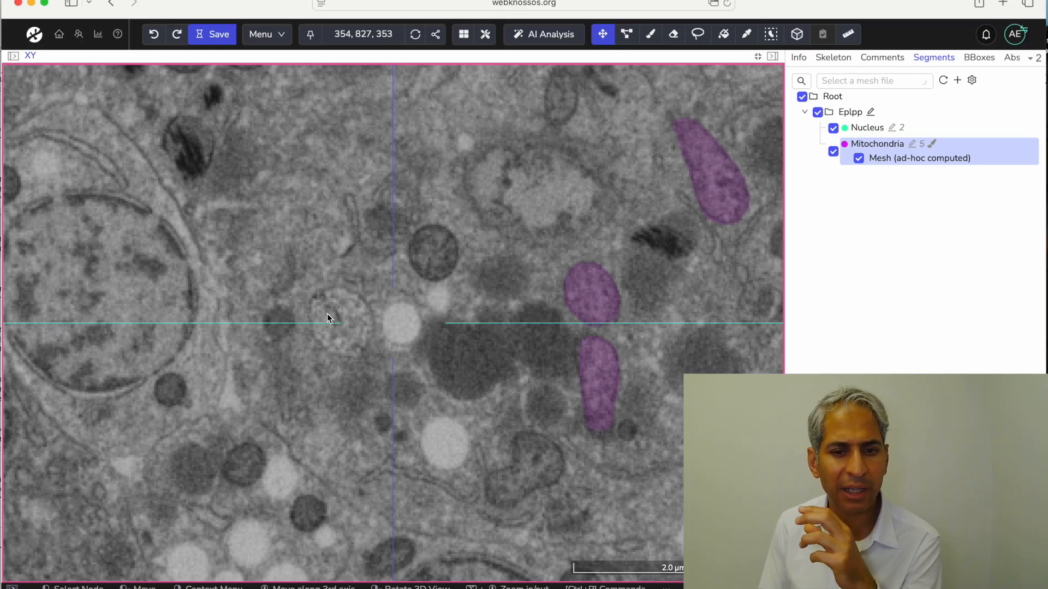
{"action": "scroll", "coordinate": [331, 321], "scroll_direction": "up", "scroll_amount": 5}
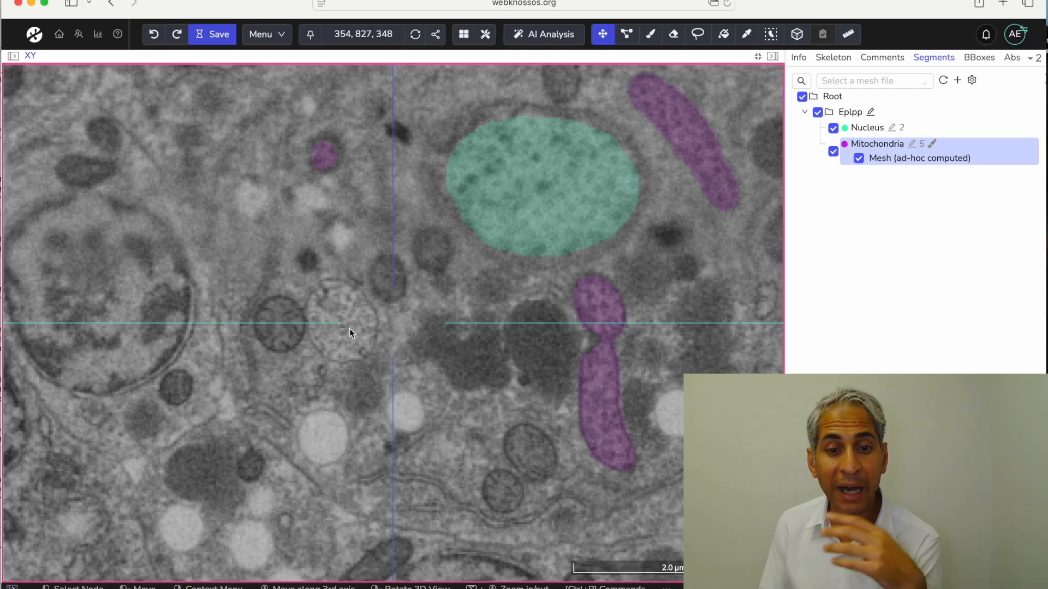
{"action": "scroll", "coordinate": [349, 330], "scroll_direction": "up", "scroll_amount": 4}
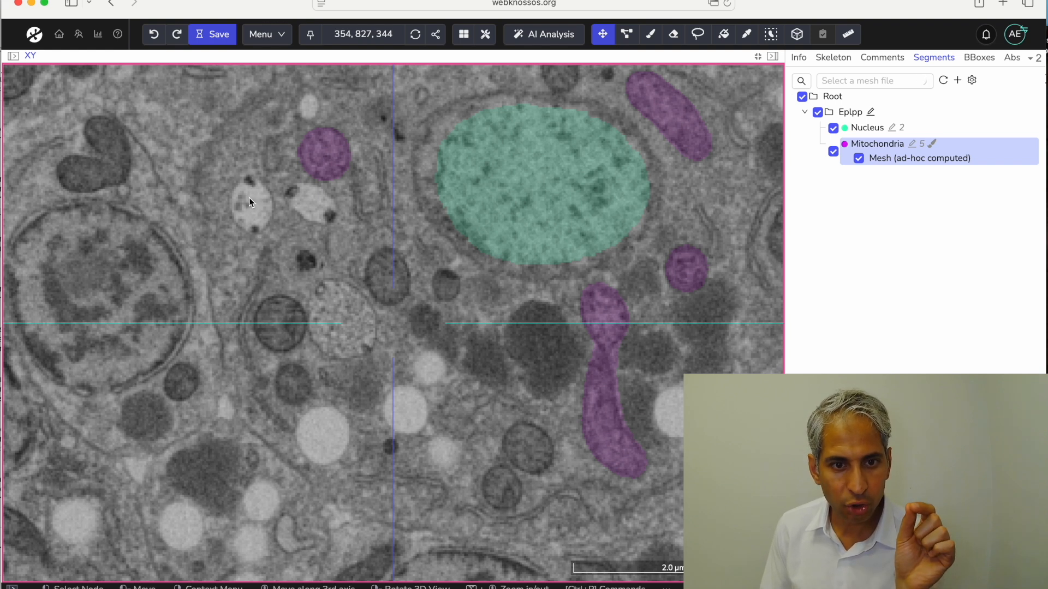
{"action": "scroll", "coordinate": [257, 202], "scroll_direction": "up", "scroll_amount": 8}
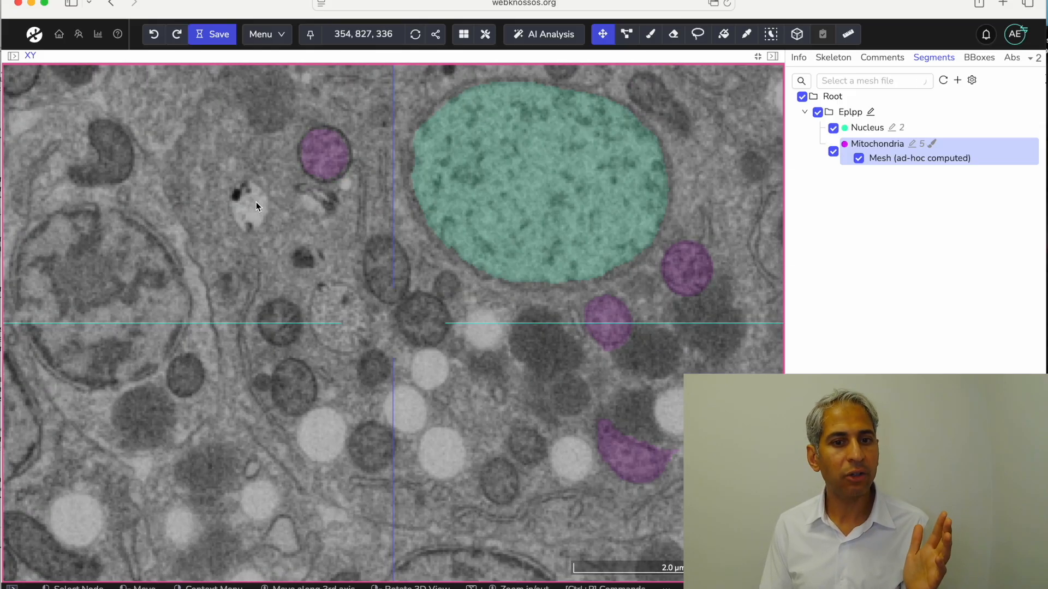
{"action": "scroll", "coordinate": [257, 205], "scroll_direction": "down", "scroll_amount": 7}
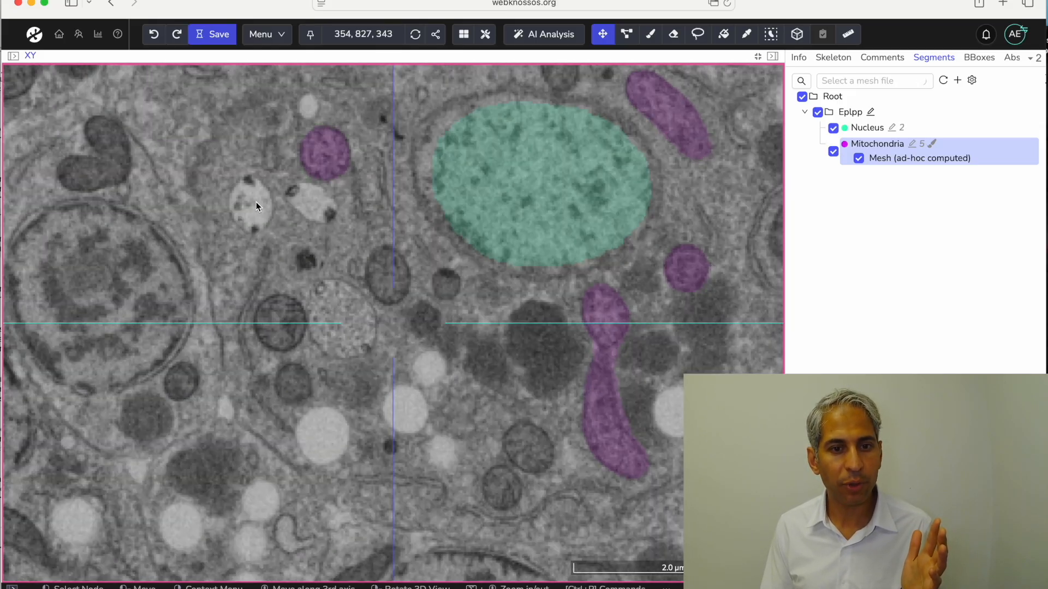
{"action": "scroll", "coordinate": [256, 203], "scroll_direction": "up", "scroll_amount": 5}
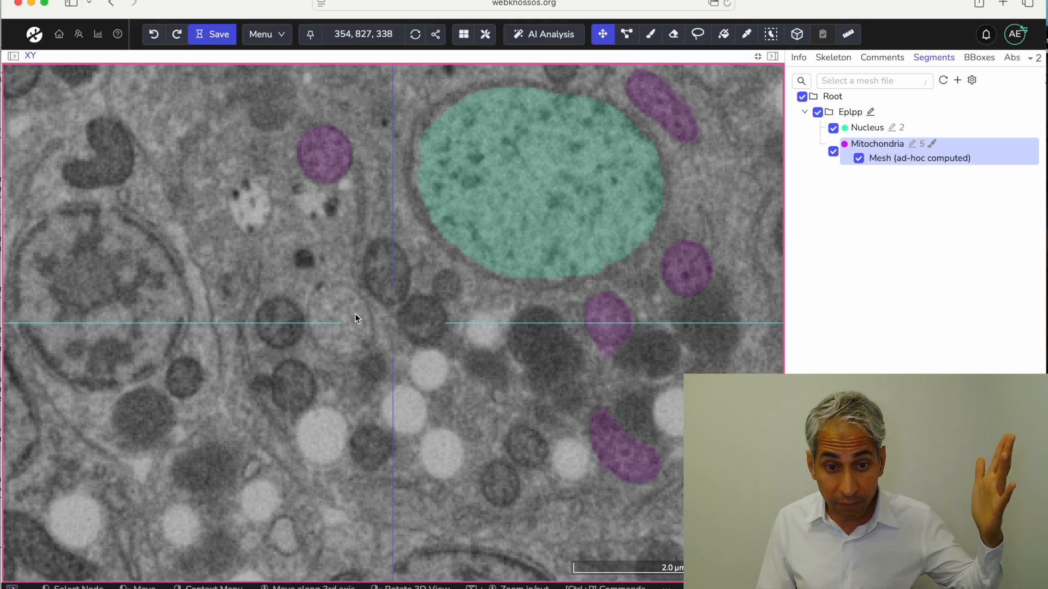
{"action": "scroll", "coordinate": [355, 314], "scroll_direction": "down", "scroll_amount": 7}
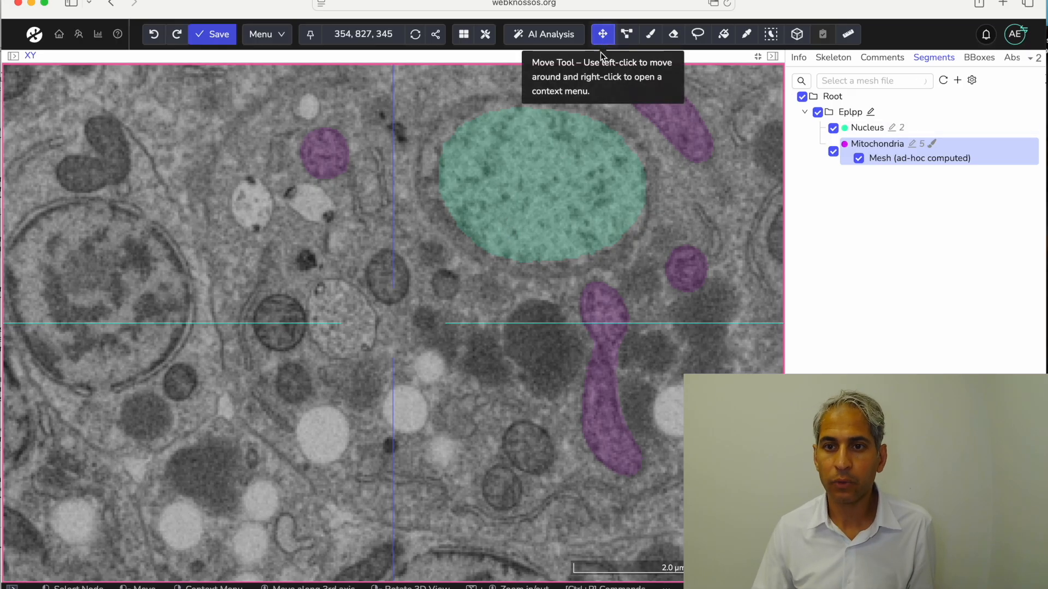
Step: Relabel the incompletely filled round mitochondrion left of the nucleus on slice 346 with Quick Select
{"action": "left_click_drag", "start_coordinate": [662, 185], "coordinate": [562, 238]}
{"action": "scroll", "coordinate": [562, 237], "scroll_direction": "up", "scroll_amount": 2}
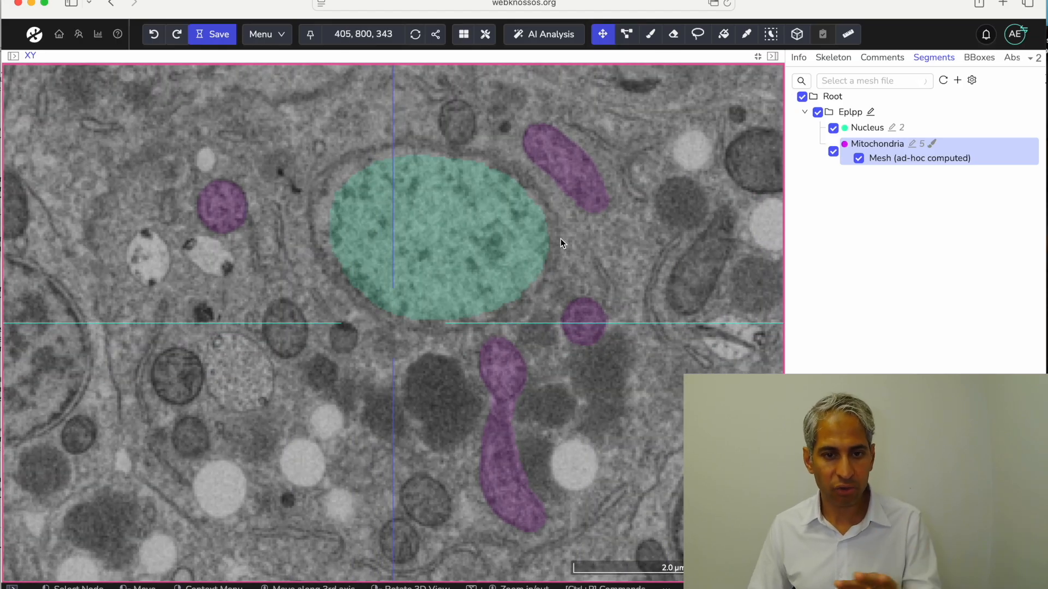
{"action": "left_click_drag", "start_coordinate": [607, 234], "coordinate": [546, 230]}
{"action": "scroll", "coordinate": [546, 229], "scroll_direction": "down", "scroll_amount": 3}
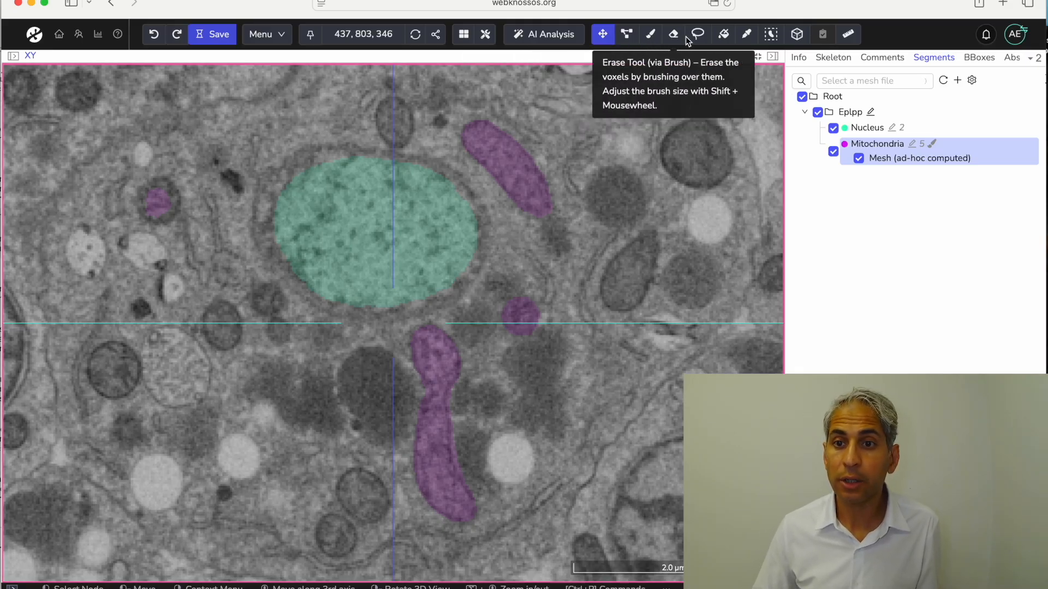
{"action": "left_click", "coordinate": [768, 36]}
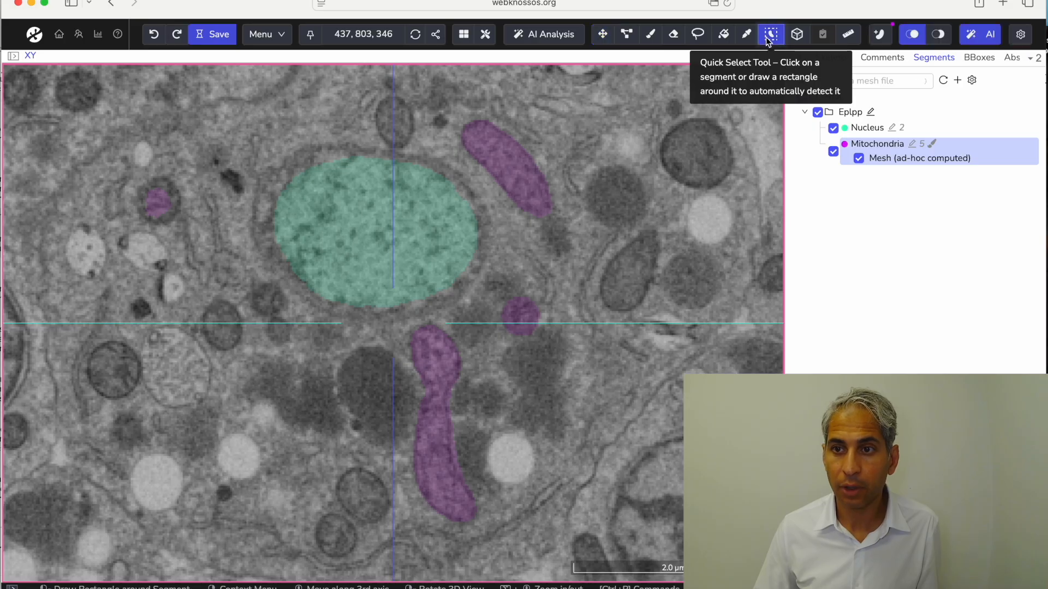
{"action": "left_click", "coordinate": [170, 194]}
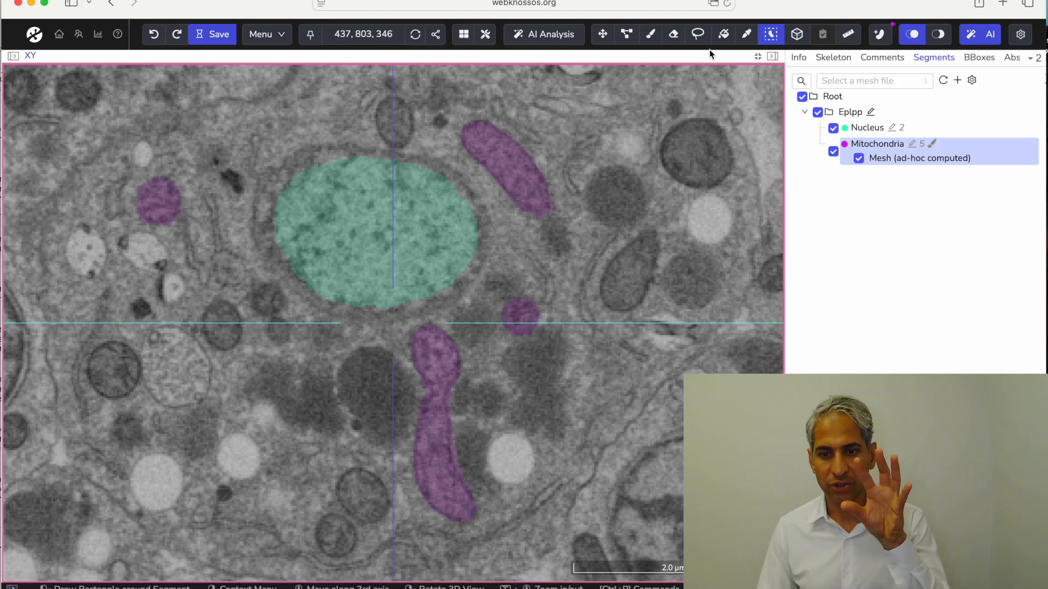
Step: Switch to the Move tool, view the wider area around the nucleus and show the skeleton list
{"action": "left_click", "coordinate": [602, 34]}
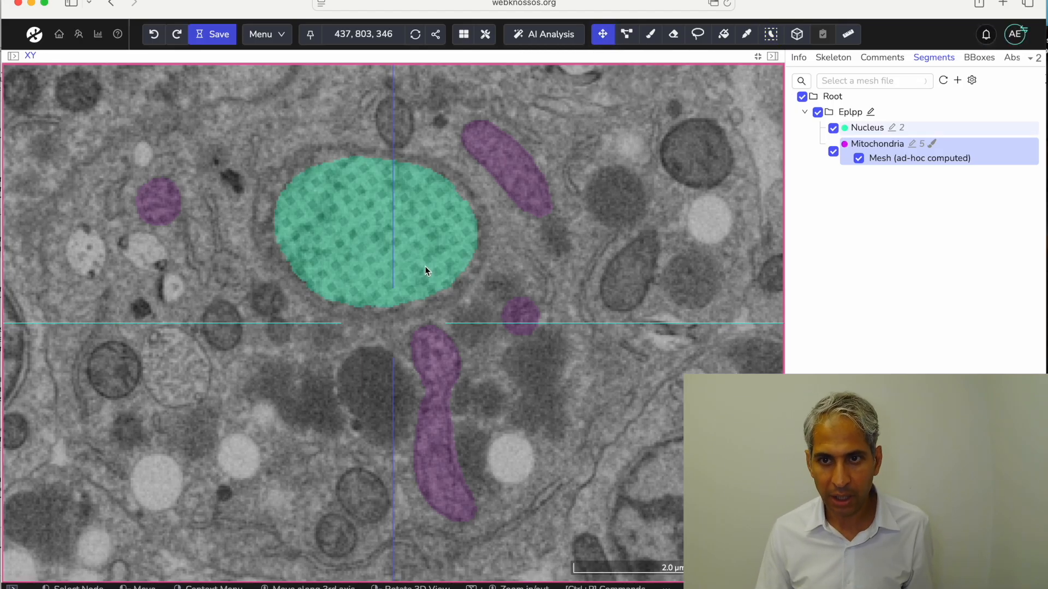
{"action": "scroll", "coordinate": [426, 272], "scroll_direction": "up", "scroll_amount": 3, "text": "alt"}
{"action": "scroll", "coordinate": [425, 272], "scroll_direction": "down", "scroll_amount": 8, "text": "alt"}
{"action": "scroll", "coordinate": [425, 264], "scroll_direction": "up", "scroll_amount": 2, "text": "alt"}
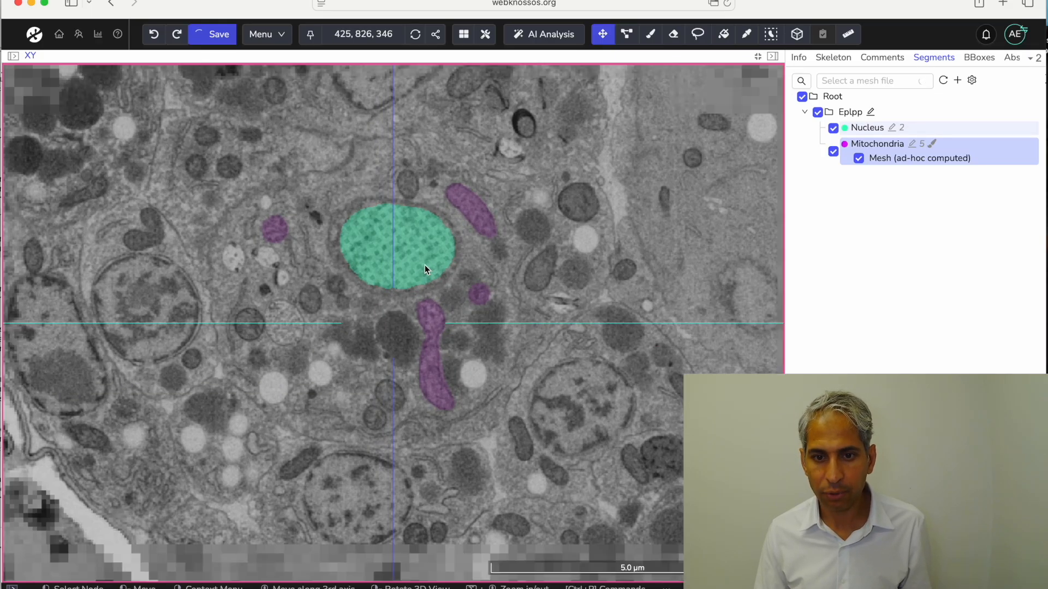
{"action": "left_click", "coordinate": [825, 59]}
{"action": "left_click", "coordinate": [806, 83]}
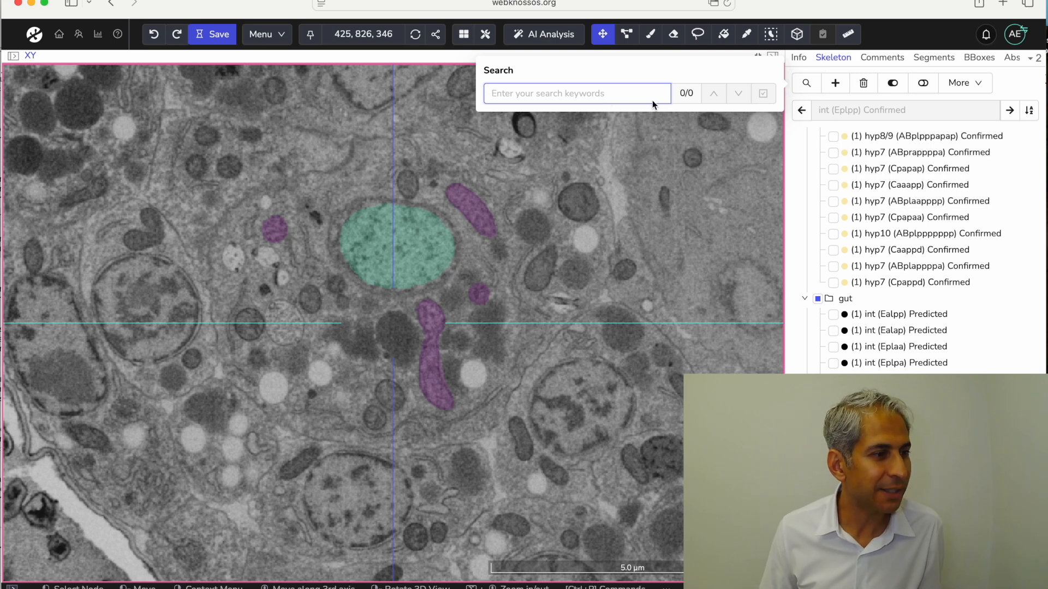
{"action": "type", "text": "neu"}
{"action": "key", "text": "BackSpace"}
{"action": "key", "text": "BackSpace"}
{"action": "key", "text": "BackSpace"}
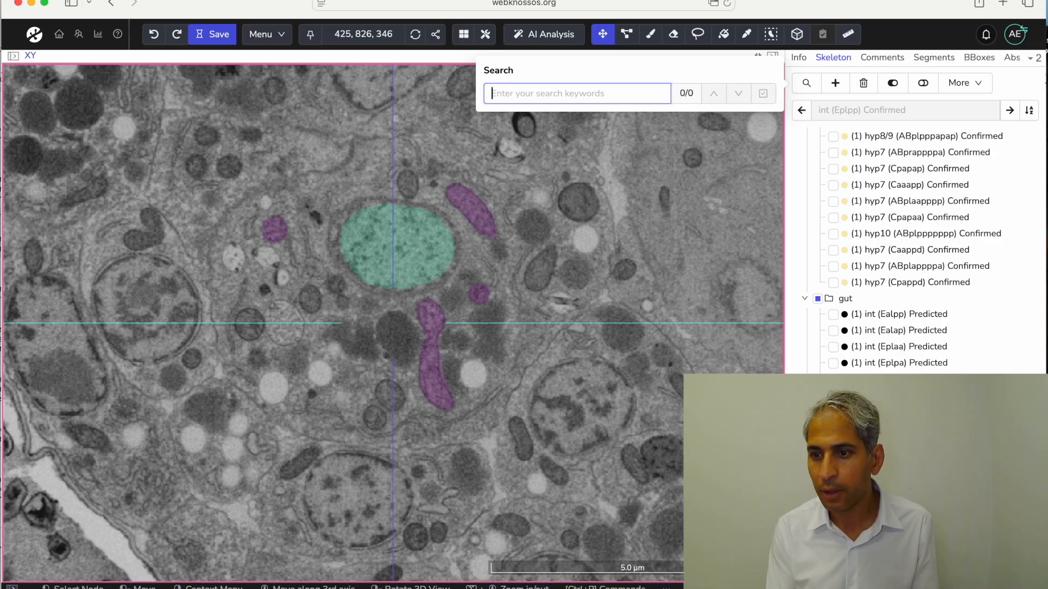
Step: Find the confirmed ALA (ABalapppaaa) cell in the skeleton list, jump to its position and make its skeleton visible
{"action": "scroll", "coordinate": [937, 241], "scroll_direction": "up", "scroll_amount": 11}
{"action": "scroll", "coordinate": [935, 239], "scroll_direction": "down", "scroll_amount": 20}
{"action": "scroll", "coordinate": [935, 239], "scroll_direction": "down", "scroll_amount": 15}
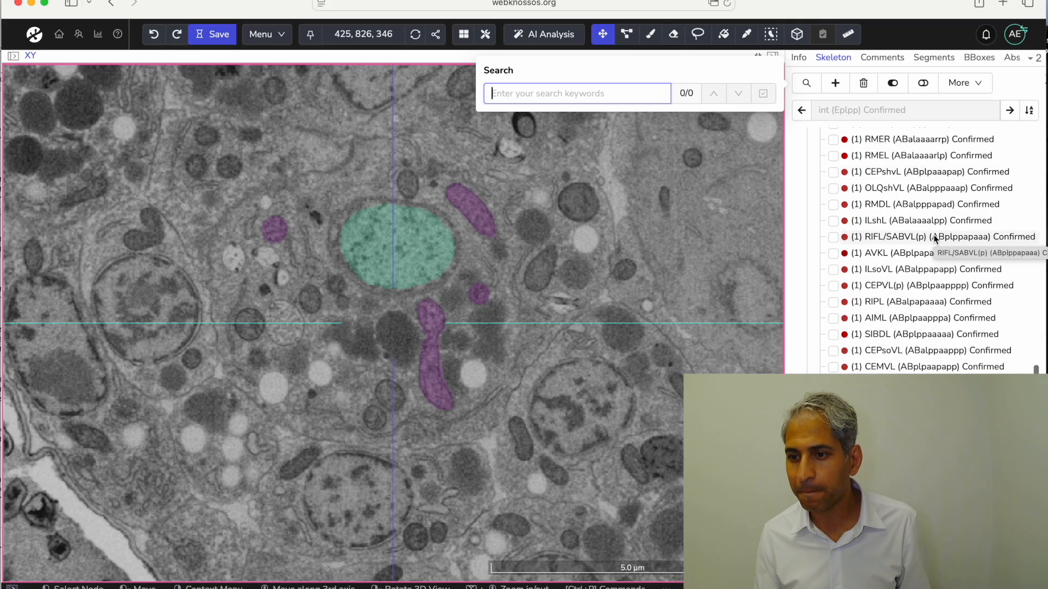
{"action": "scroll", "coordinate": [935, 240], "scroll_direction": "up", "scroll_amount": 5}
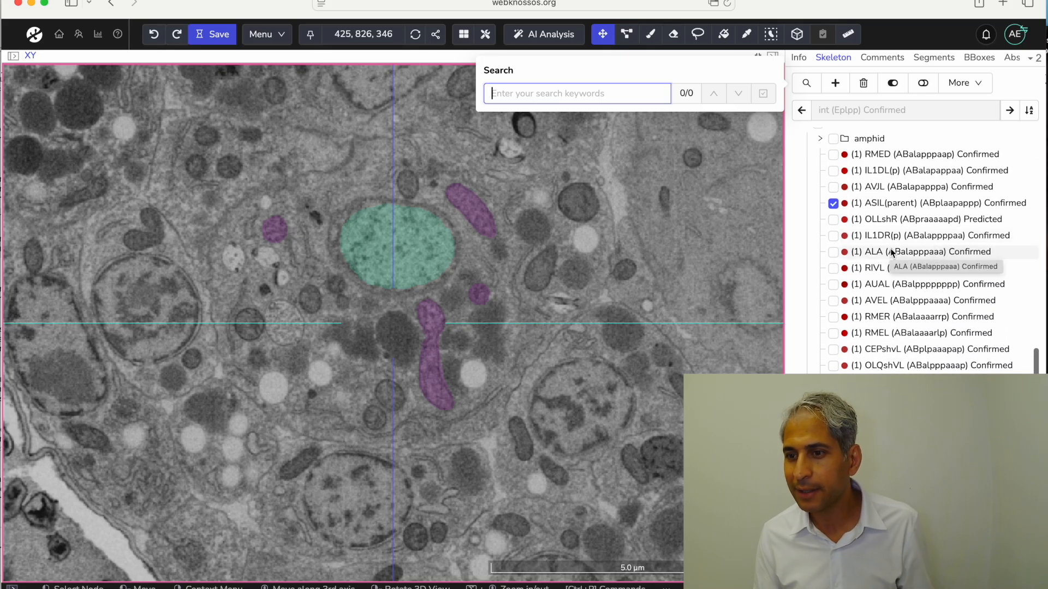
{"action": "left_click", "coordinate": [891, 252]}
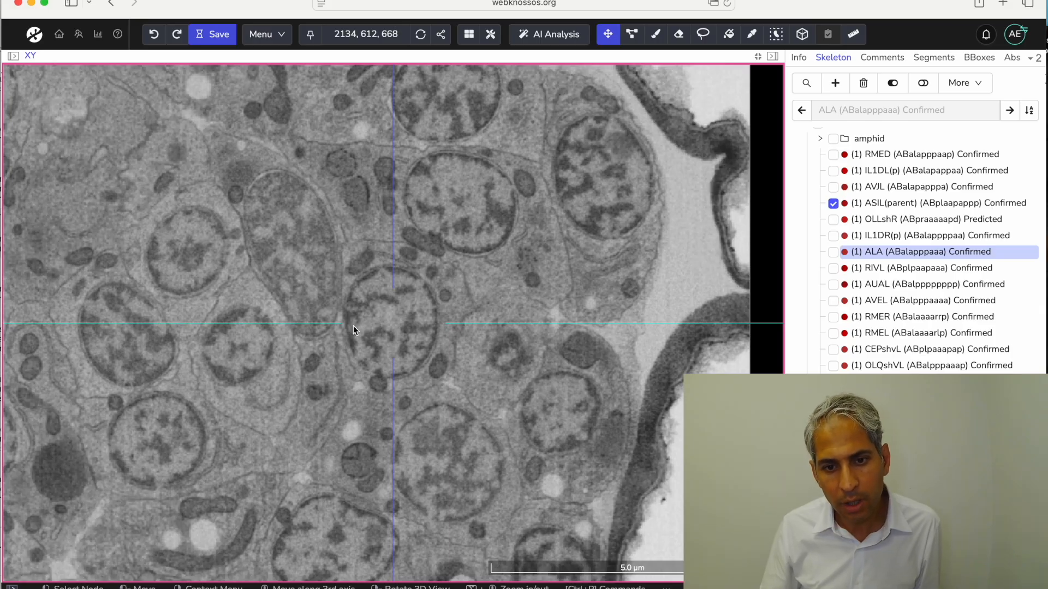
{"action": "left_click", "coordinate": [834, 253]}
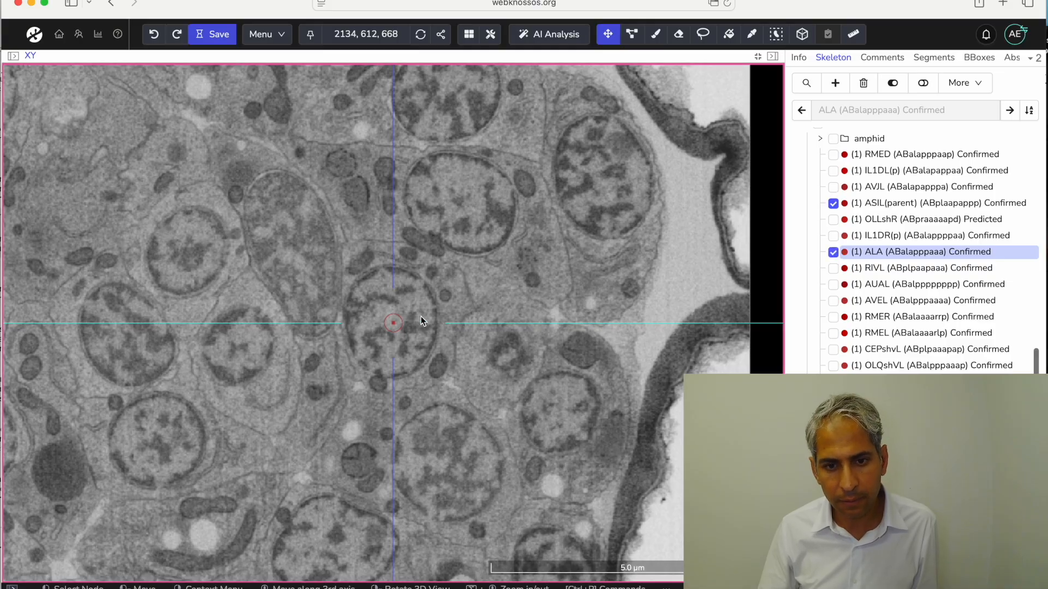
{"action": "scroll", "coordinate": [421, 316], "scroll_direction": "down", "scroll_amount": 3}
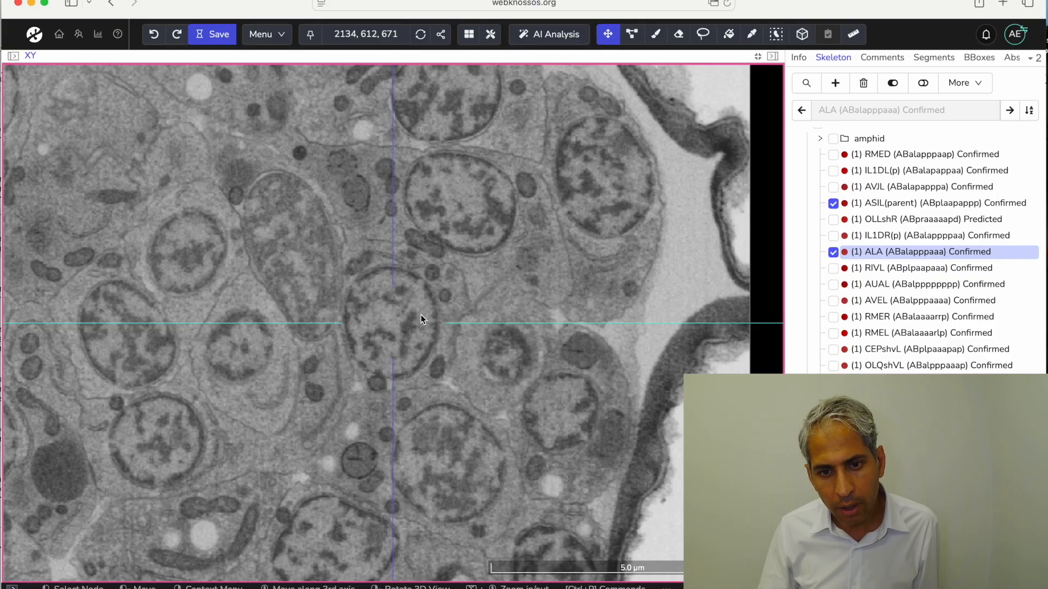
Step: Examine the full depth of the ALA nucleus and its neighbouring cells across slices 619 to 721
{"action": "scroll", "coordinate": [420, 314], "scroll_direction": "up", "scroll_amount": 5, "text": "ctrl"}
{"action": "scroll", "coordinate": [421, 315], "scroll_direction": "down", "scroll_amount": 4, "text": "ctrl"}
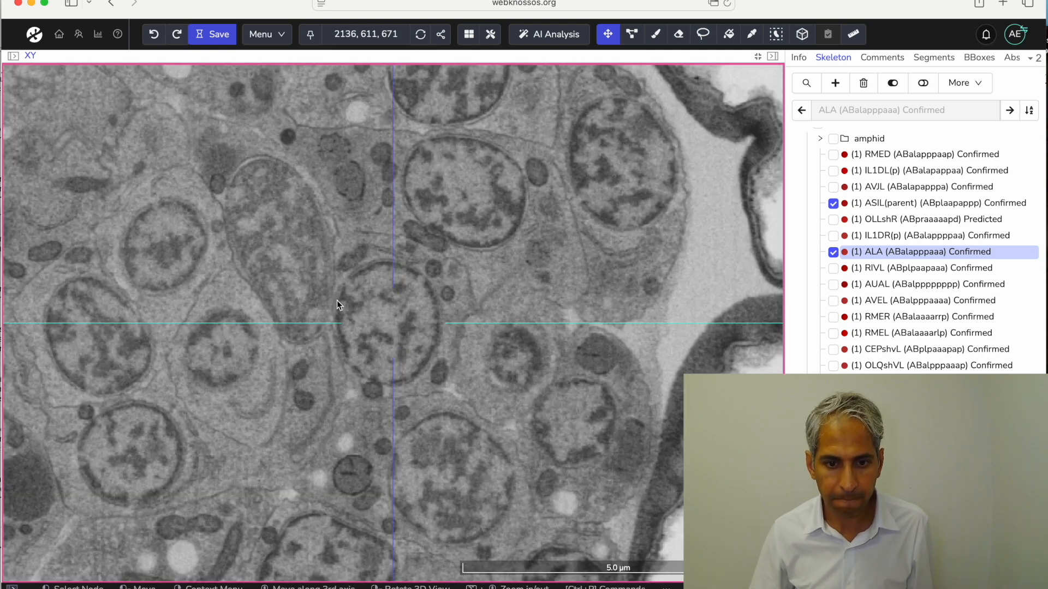
{"action": "scroll", "coordinate": [394, 280], "scroll_direction": "down", "scroll_amount": 20}
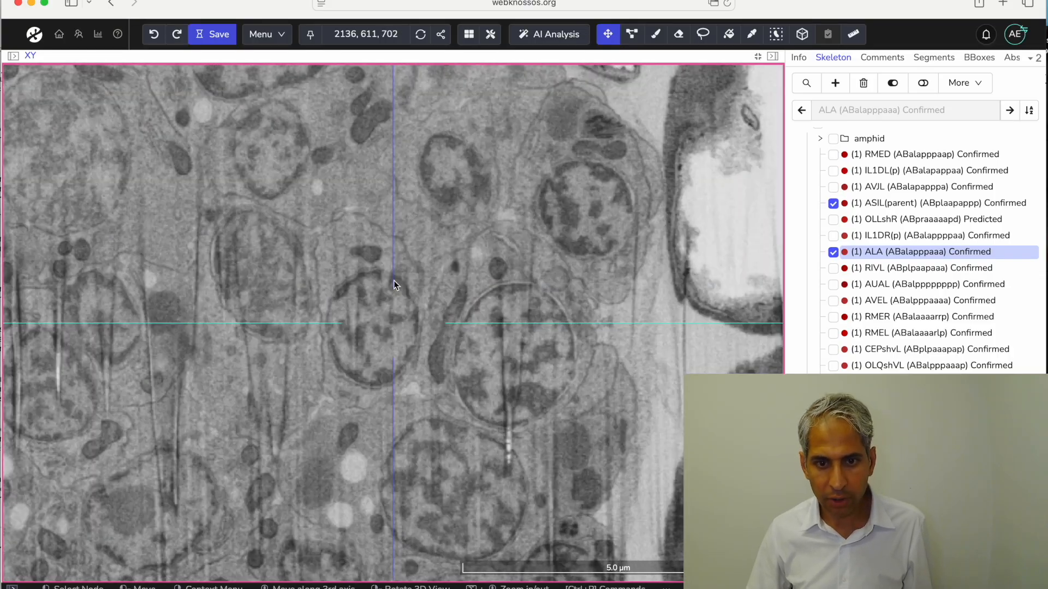
{"action": "scroll", "coordinate": [369, 306], "scroll_direction": "up", "scroll_amount": 20}
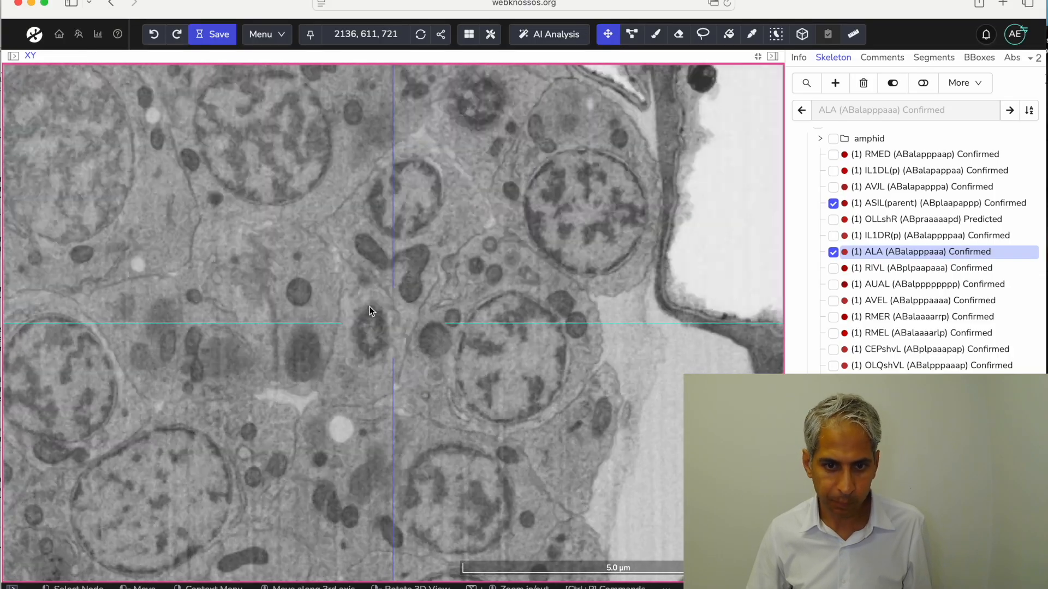
{"action": "scroll", "coordinate": [368, 305], "scroll_direction": "up", "scroll_amount": 20}
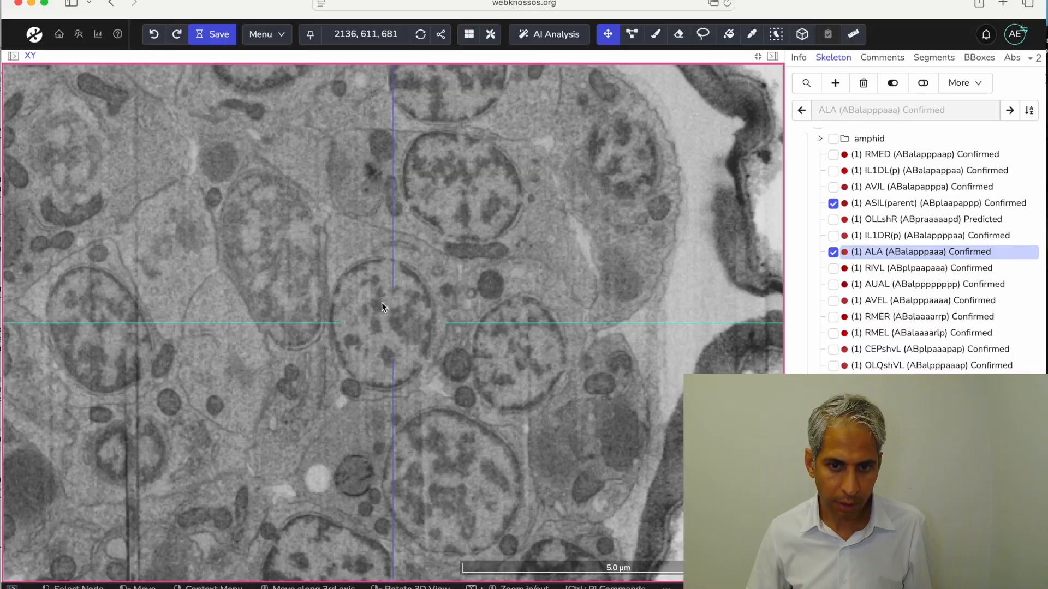
{"action": "scroll", "coordinate": [407, 302], "scroll_direction": "up", "scroll_amount": 18}
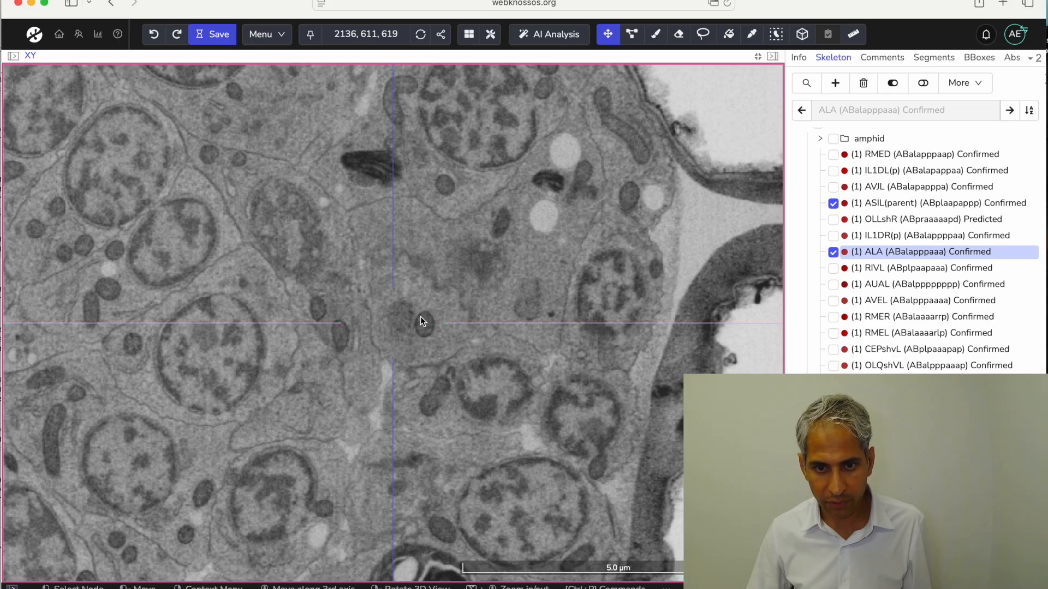
{"action": "scroll", "coordinate": [421, 318], "scroll_direction": "down", "scroll_amount": 20}
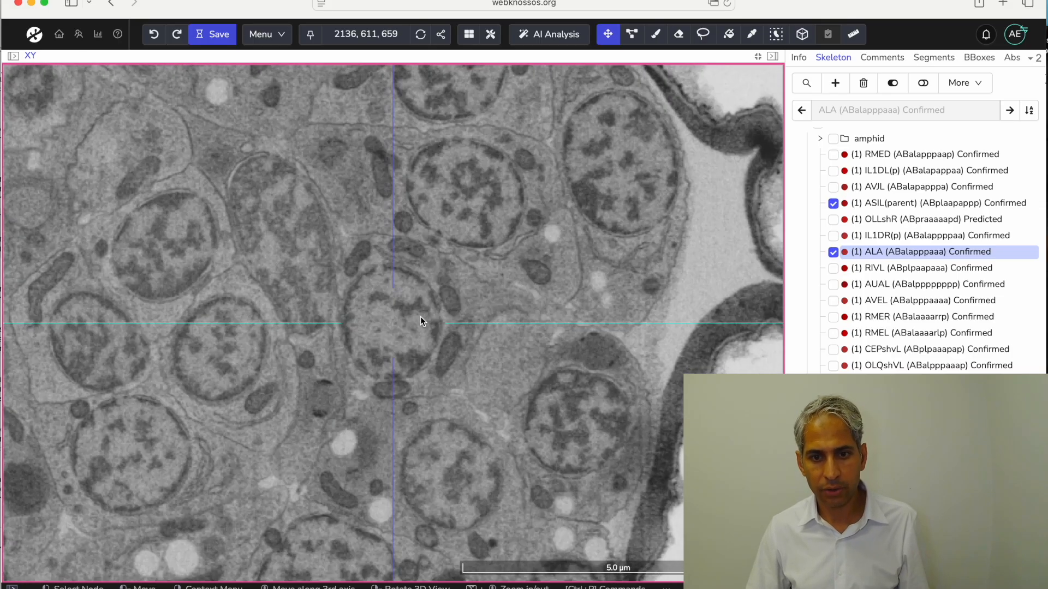
Step: Examine the mitochondria surrounding the ALA nucleus at close range across slices 650 to 684
{"action": "scroll", "coordinate": [405, 299], "scroll_direction": "down", "scroll_amount": 5, "text": "ctrl"}
{"action": "scroll", "coordinate": [405, 299], "scroll_direction": "up", "scroll_amount": 8, "text": "ctrl"}
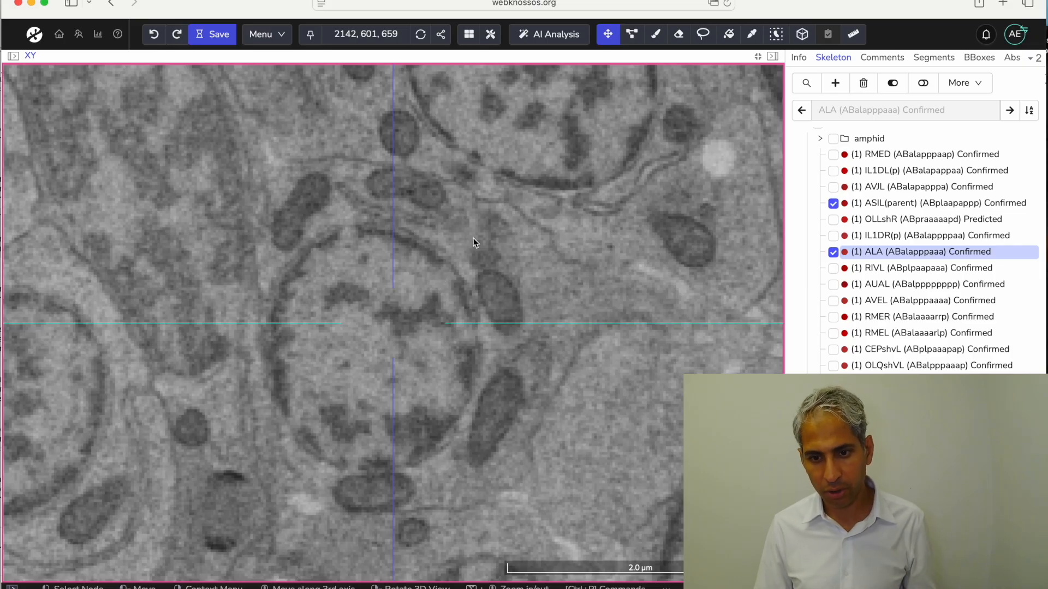
{"action": "scroll", "coordinate": [473, 238], "scroll_direction": "up", "scroll_amount": 9}
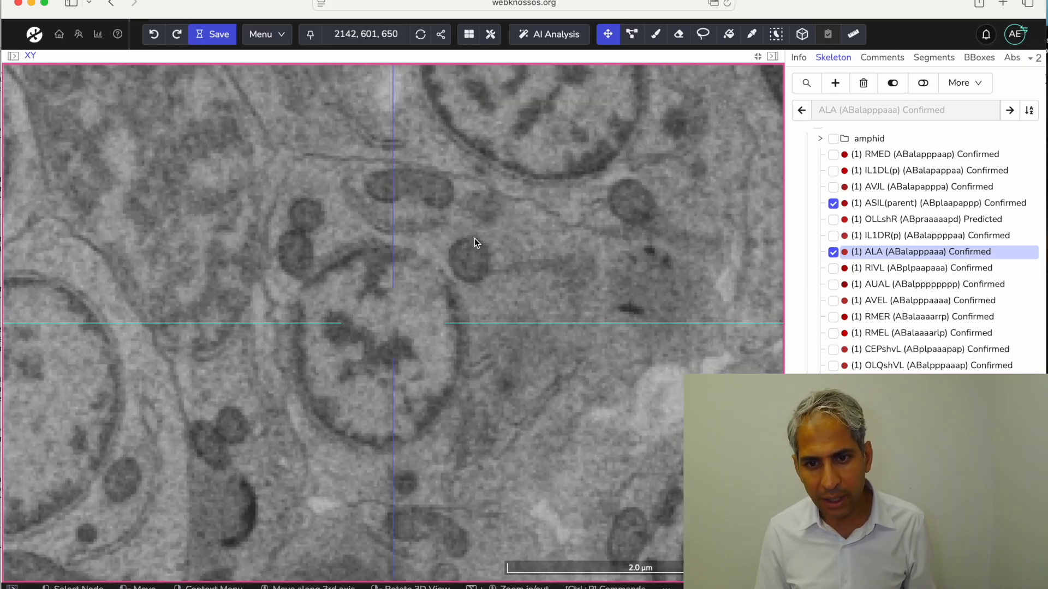
{"action": "scroll", "coordinate": [474, 238], "scroll_direction": "down", "scroll_amount": 15}
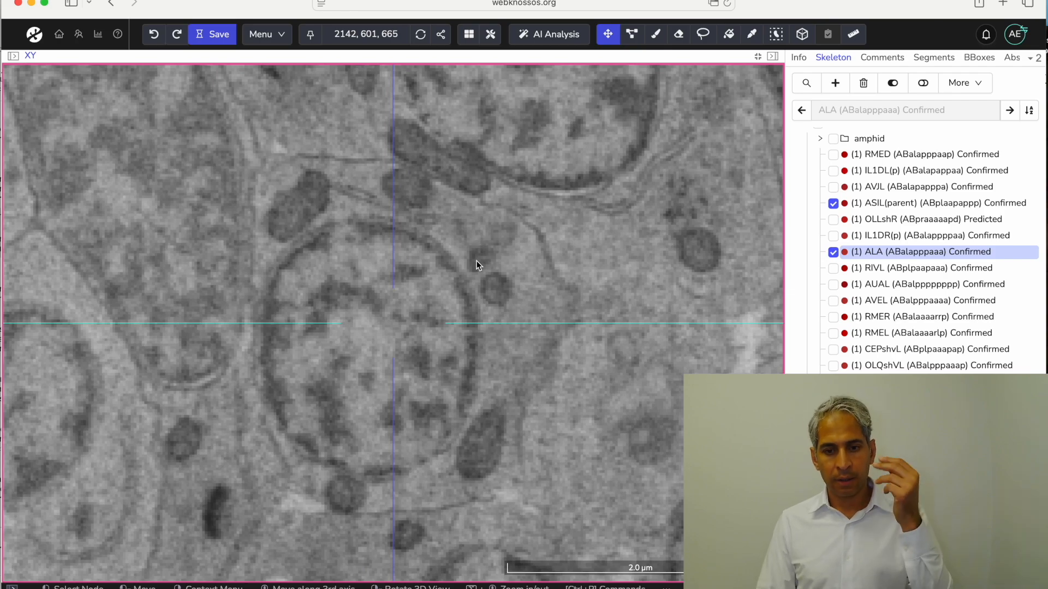
{"action": "scroll", "coordinate": [425, 292], "scroll_direction": "up", "scroll_amount": 17}
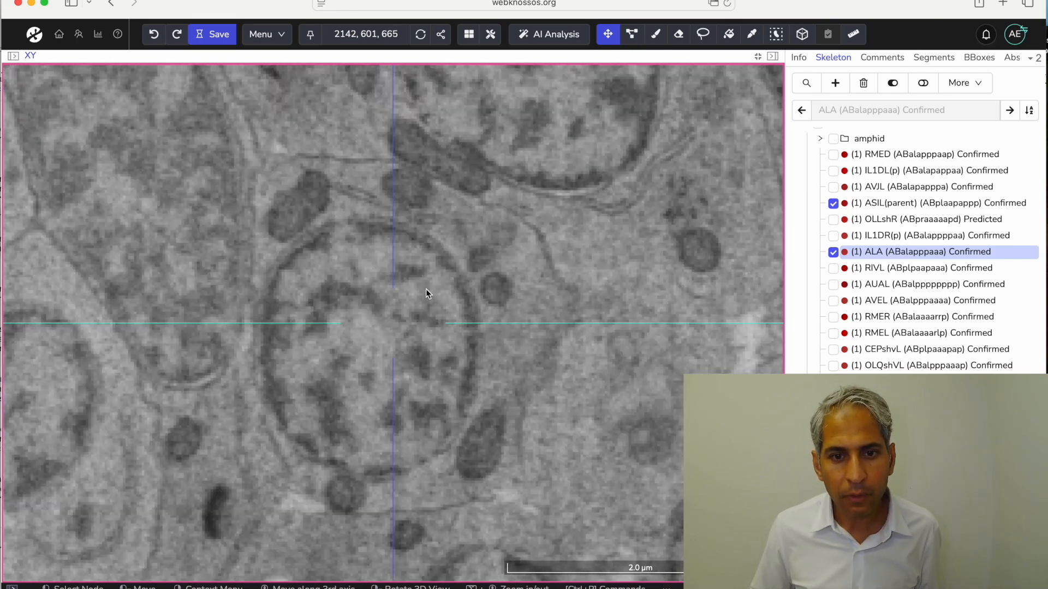
{"action": "scroll", "coordinate": [426, 289], "scroll_direction": "down", "scroll_amount": 20}
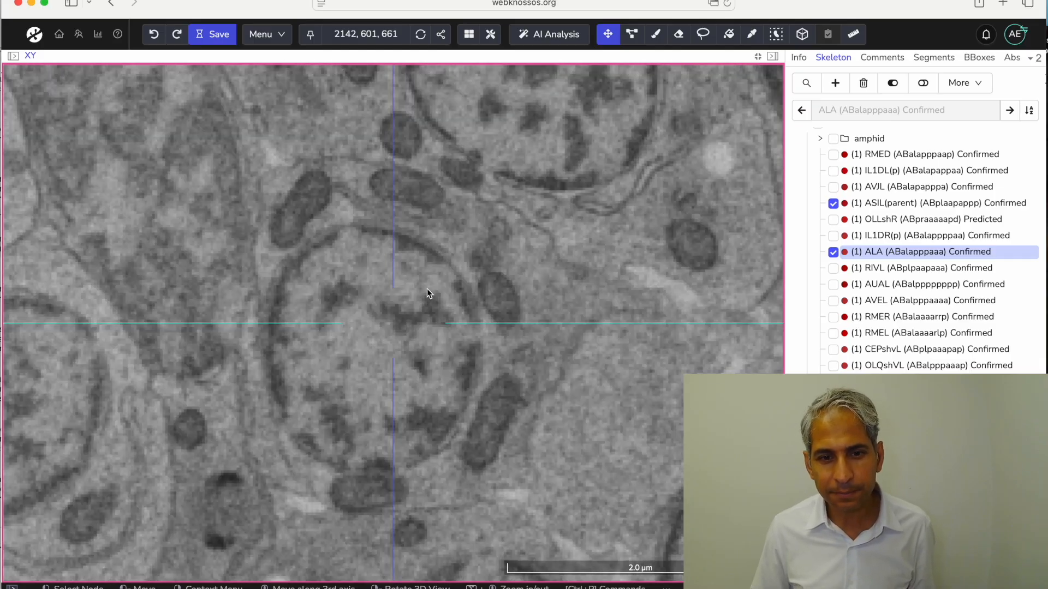
{"action": "scroll", "coordinate": [427, 289], "scroll_direction": "up", "scroll_amount": 9}
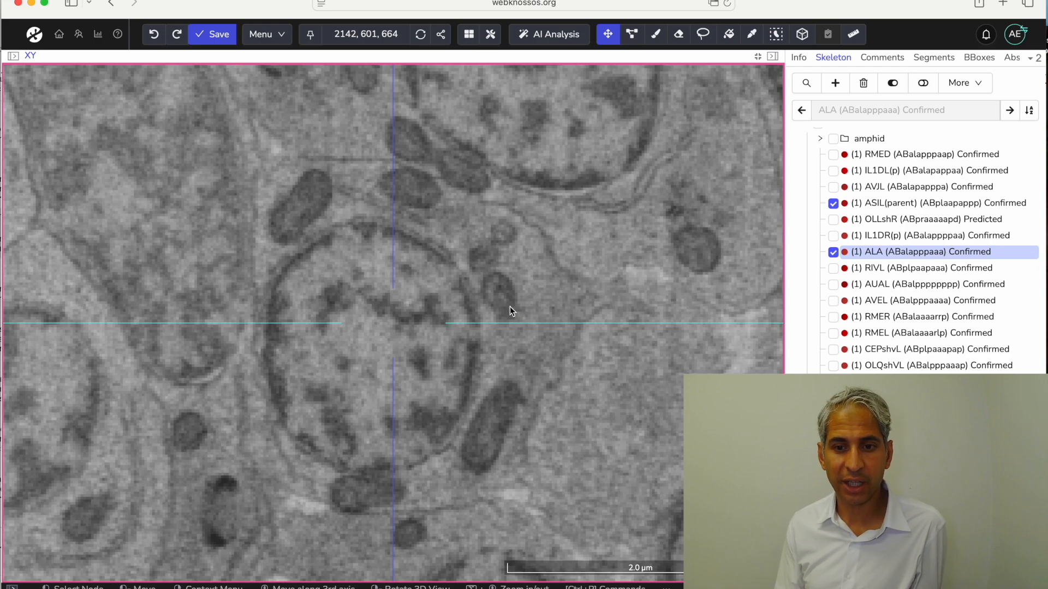
{"action": "scroll", "coordinate": [513, 304], "scroll_direction": "up", "scroll_amount": 3}
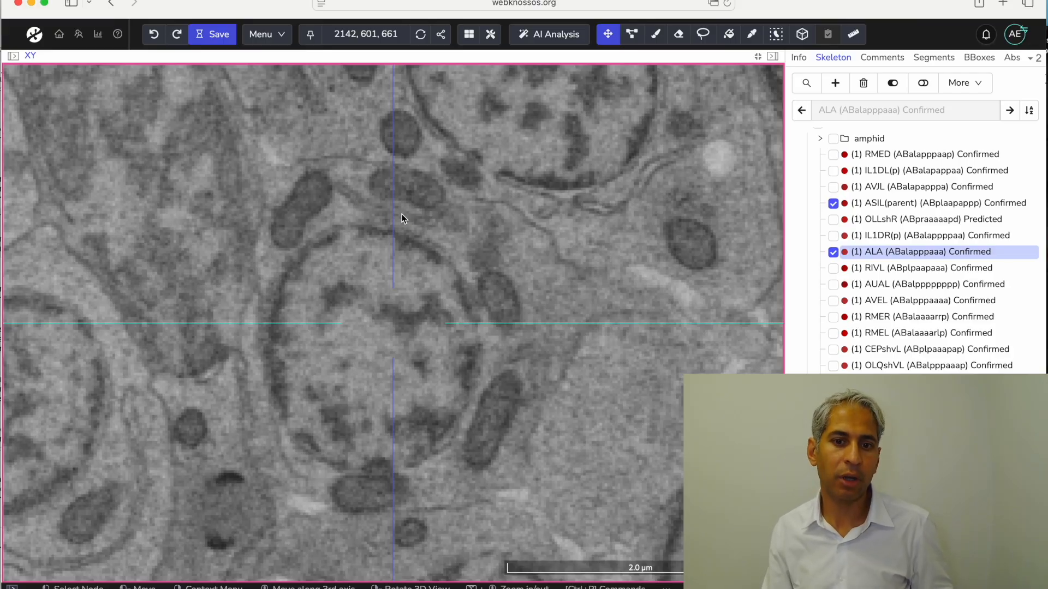
{"action": "scroll", "coordinate": [358, 203], "scroll_direction": "down", "scroll_amount": 12}
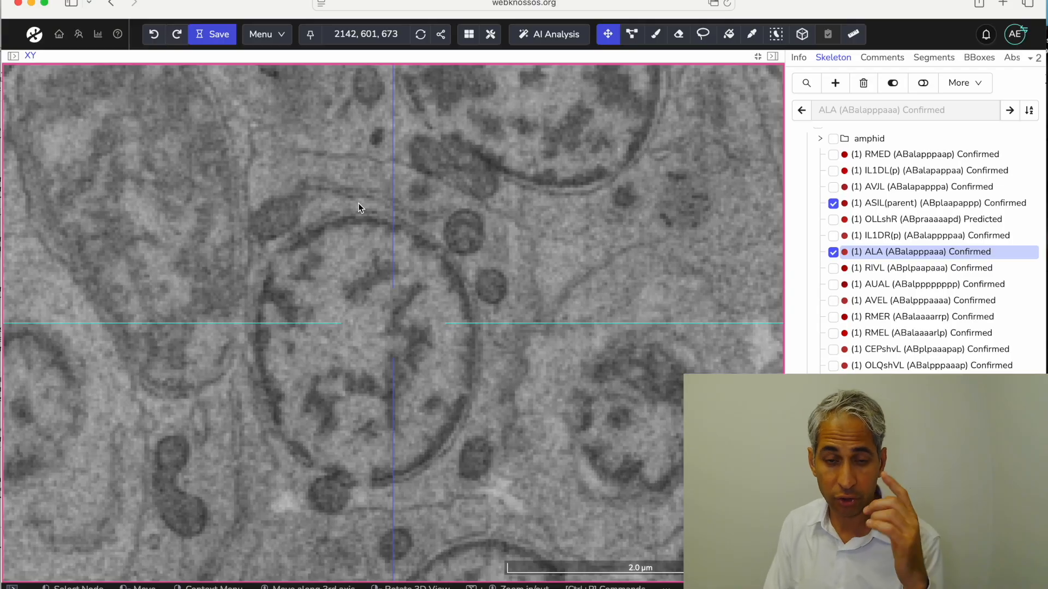
{"action": "scroll", "coordinate": [363, 209], "scroll_direction": "down", "scroll_amount": 7}
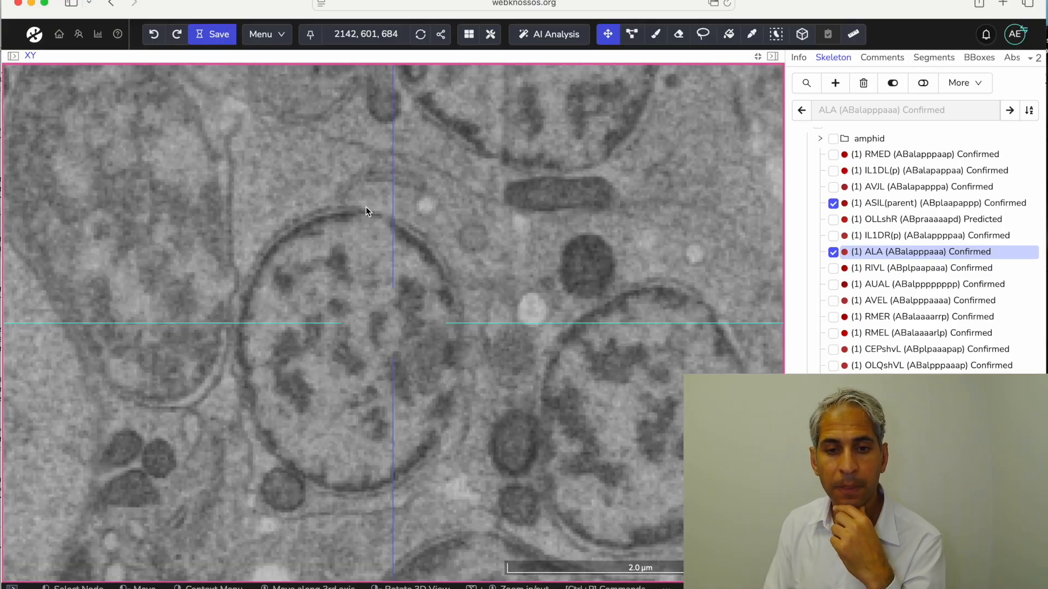
{"action": "scroll", "coordinate": [367, 211], "scroll_direction": "up", "scroll_amount": 16}
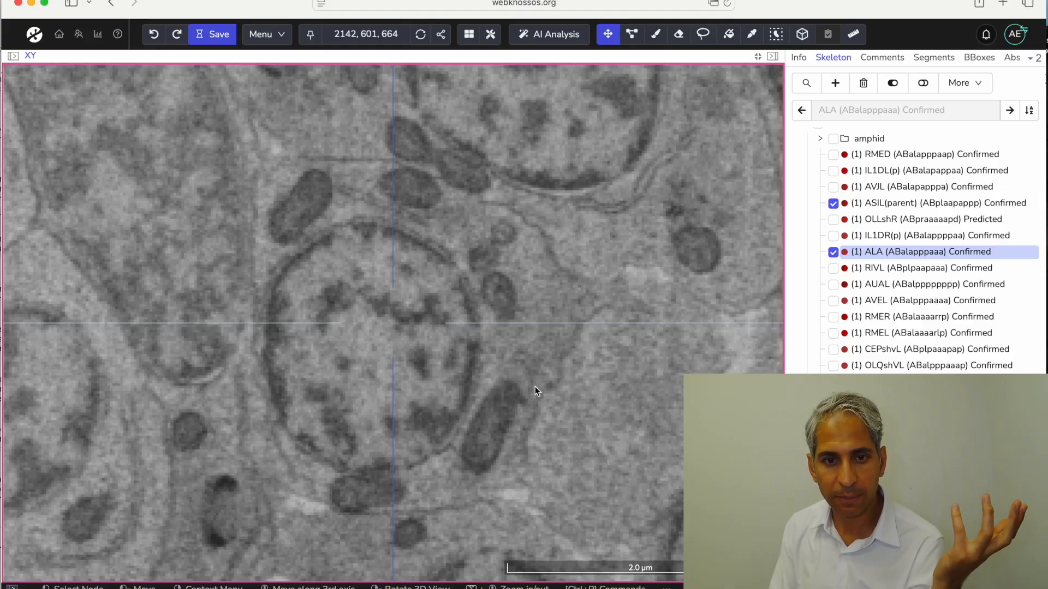
Step: Examine the cytoplasm where the ALA nucleus ends and the dark-edged organelle to its right across slices 618 to 661
{"action": "scroll", "coordinate": [476, 390], "scroll_direction": "up", "scroll_amount": 20}
{"action": "scroll", "coordinate": [477, 394], "scroll_direction": "up", "scroll_amount": 2}
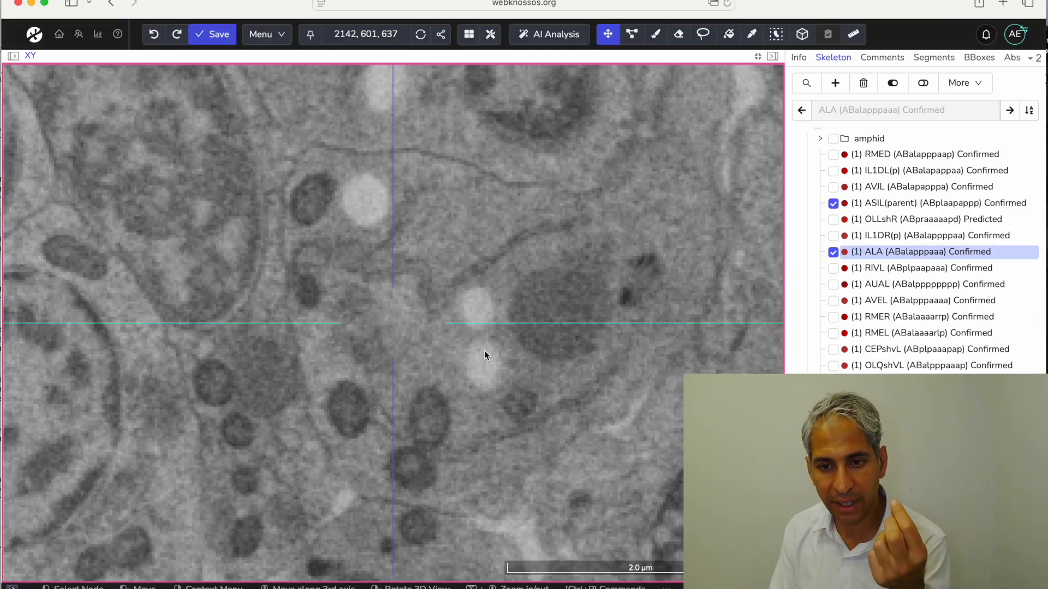
{"action": "scroll", "coordinate": [484, 351], "scroll_direction": "up", "scroll_amount": 19}
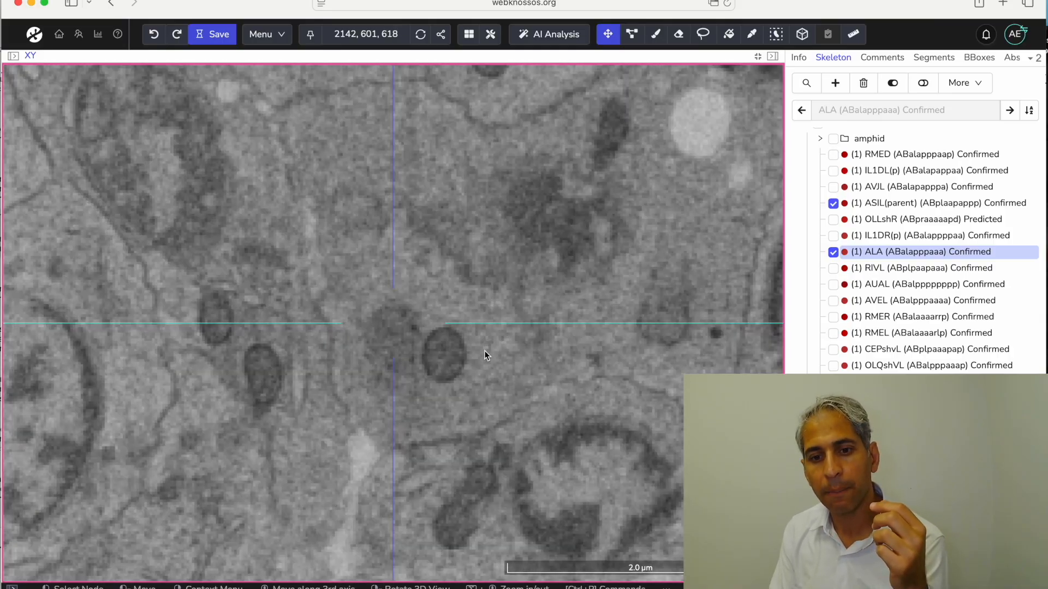
{"action": "scroll", "coordinate": [484, 350], "scroll_direction": "down", "scroll_amount": 20}
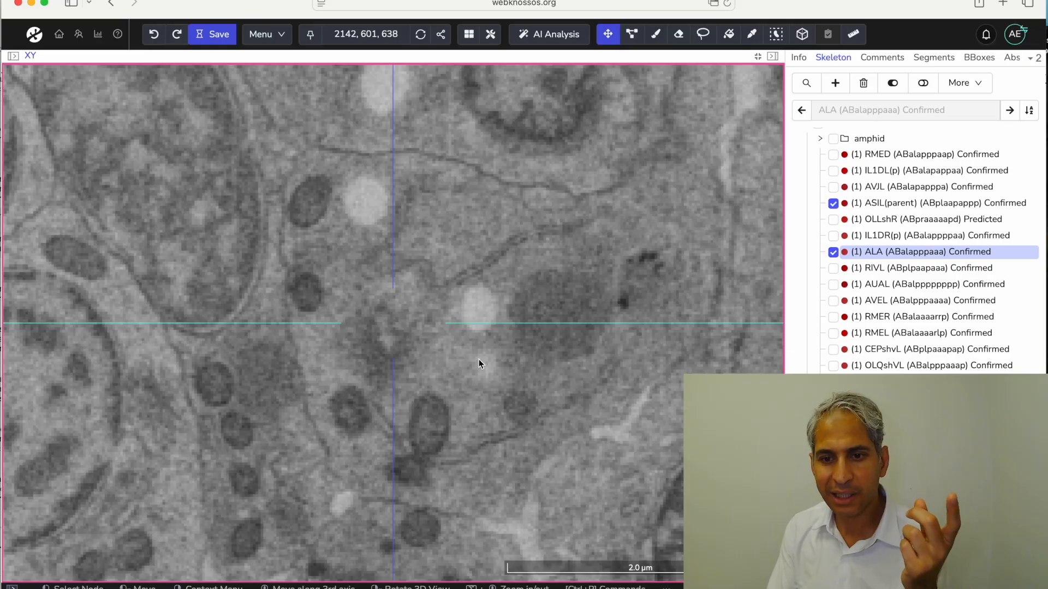
{"action": "scroll", "coordinate": [660, 296], "scroll_direction": "down", "scroll_amount": 13}
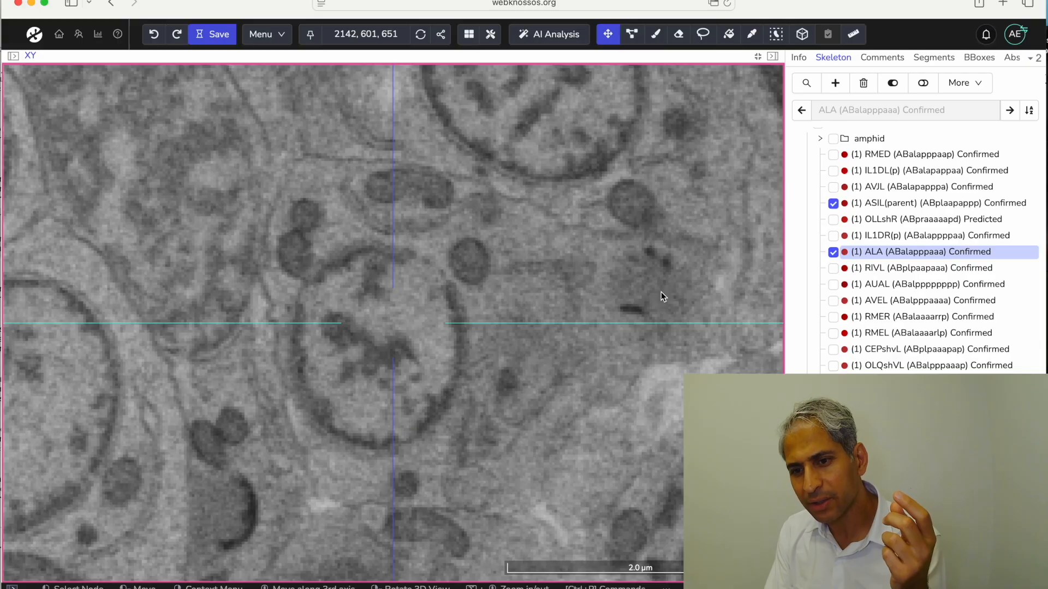
{"action": "scroll", "coordinate": [661, 296], "scroll_direction": "up", "scroll_amount": 6}
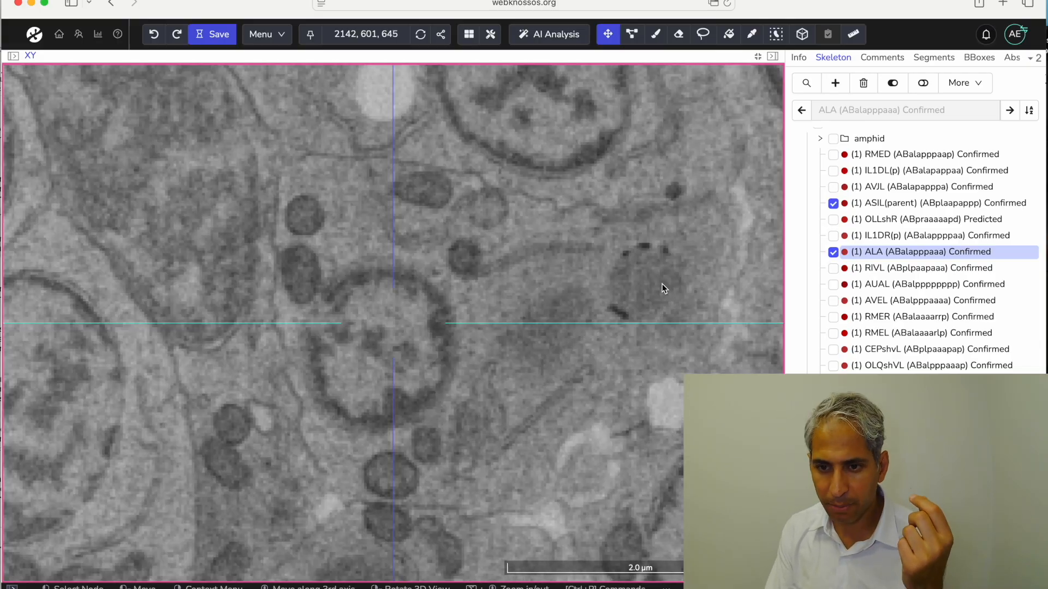
{"action": "scroll", "coordinate": [662, 285], "scroll_direction": "down", "scroll_amount": 5}
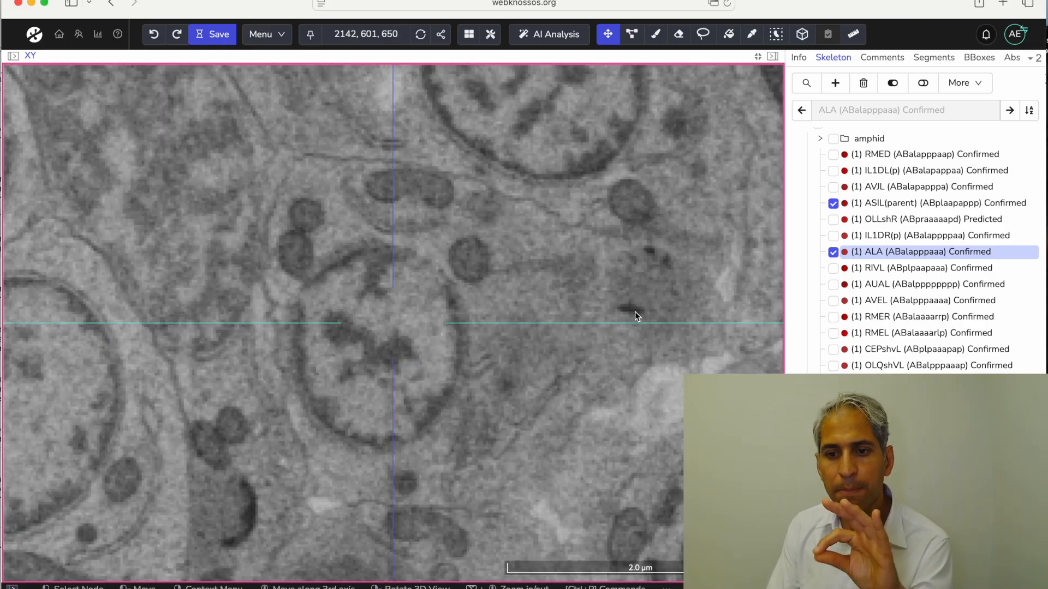
{"action": "scroll", "coordinate": [637, 275], "scroll_direction": "down", "scroll_amount": 2}
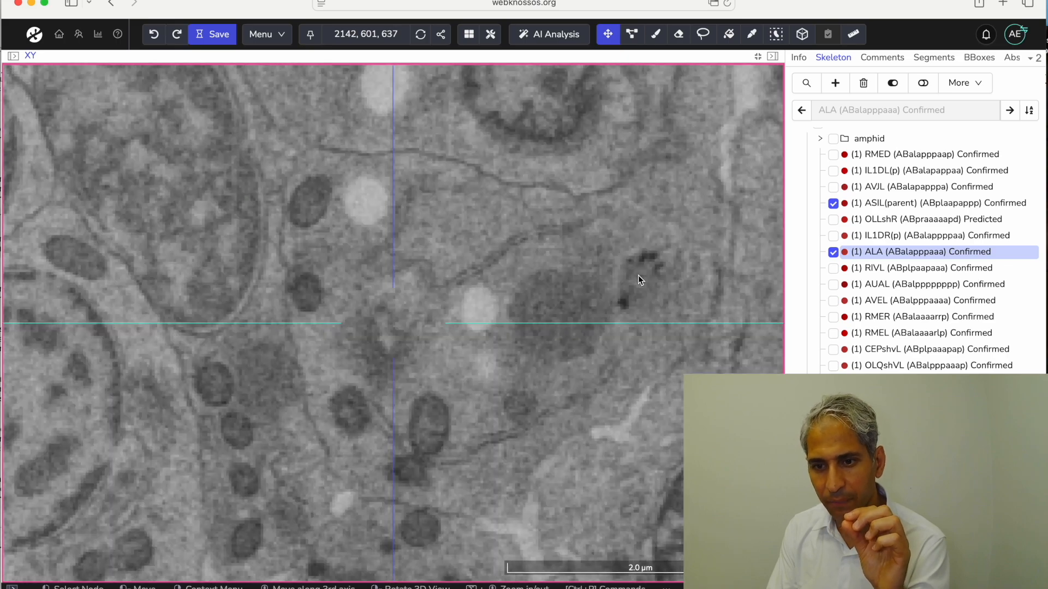
{"action": "scroll", "coordinate": [638, 278], "scroll_direction": "up", "scroll_amount": 7}
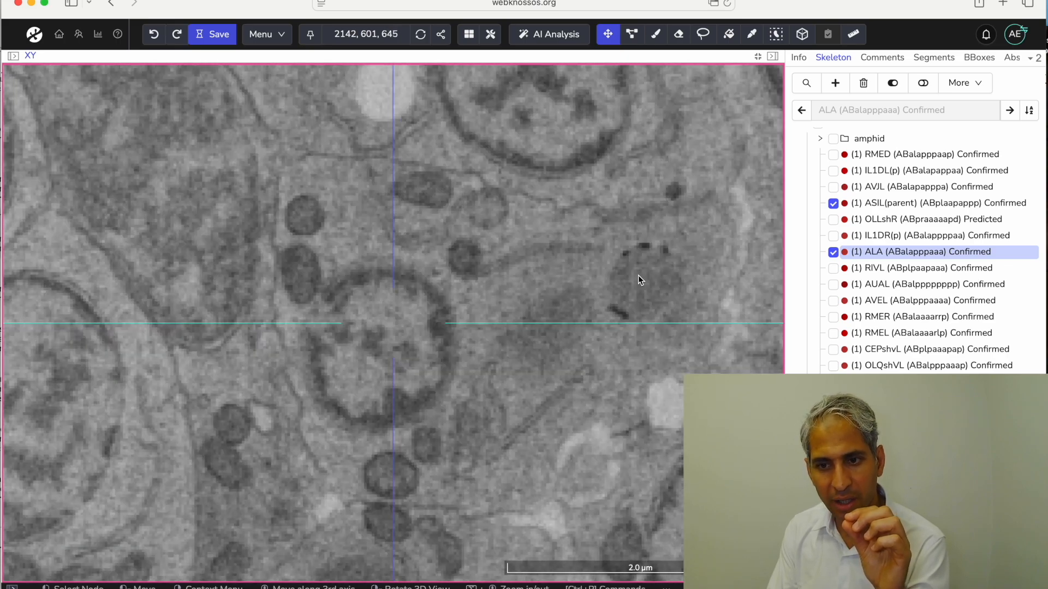
{"action": "scroll", "coordinate": [516, 339], "scroll_direction": "down", "scroll_amount": 16}
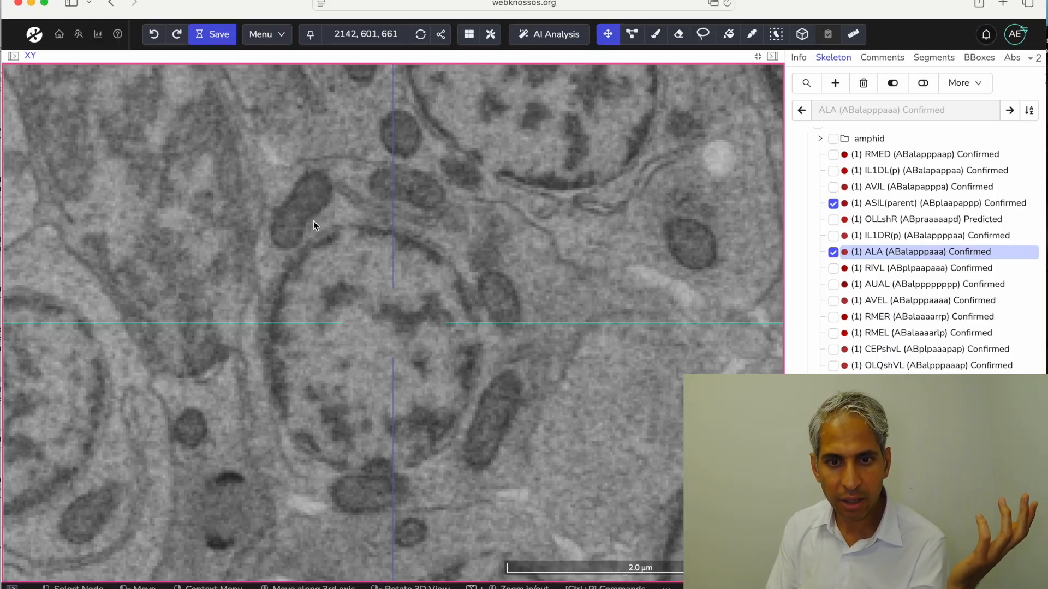
Step: Follow the organelles above the ALA nucleus from slice 661 to slice 722
{"action": "scroll", "coordinate": [313, 221], "scroll_direction": "down", "scroll_amount": 10}
{"action": "scroll", "coordinate": [314, 221], "scroll_direction": "down", "scroll_amount": 20}
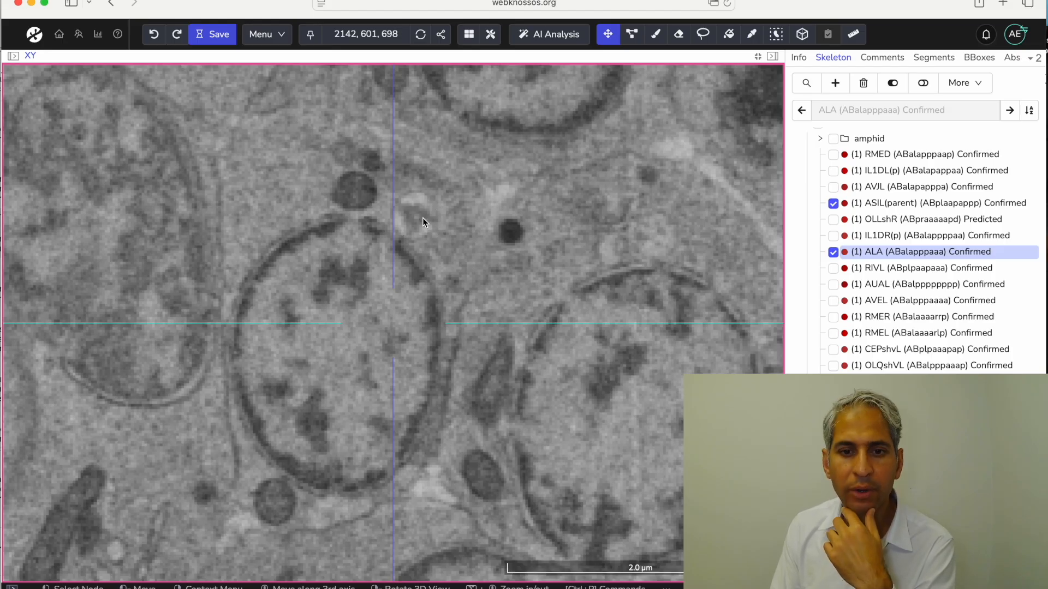
{"action": "scroll", "coordinate": [423, 217], "scroll_direction": "down", "scroll_amount": 6}
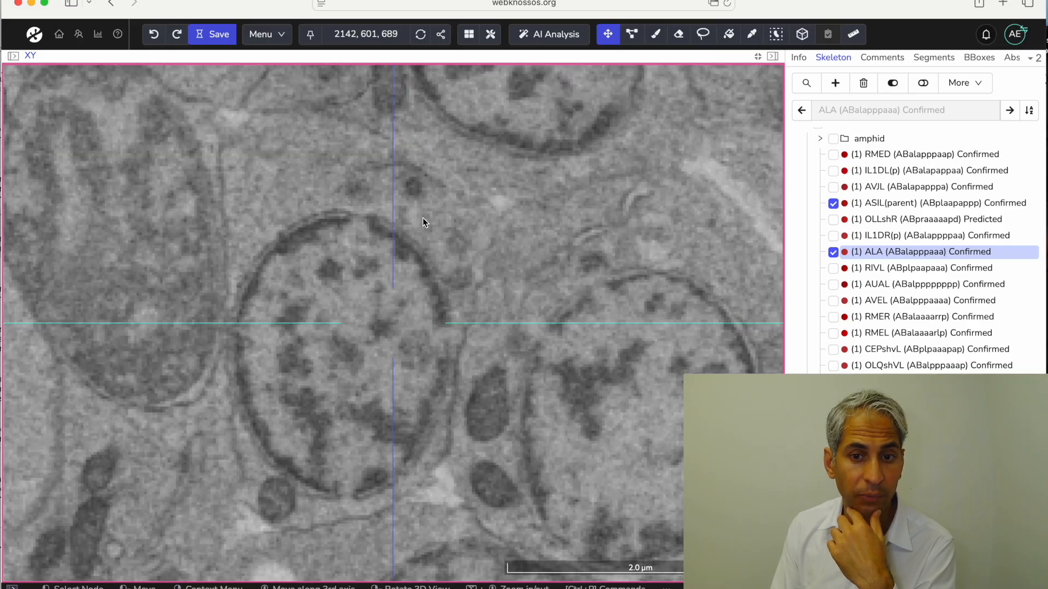
{"action": "scroll", "coordinate": [422, 218], "scroll_direction": "up", "scroll_amount": 5}
{"action": "scroll", "coordinate": [423, 218], "scroll_direction": "up", "scroll_amount": 2}
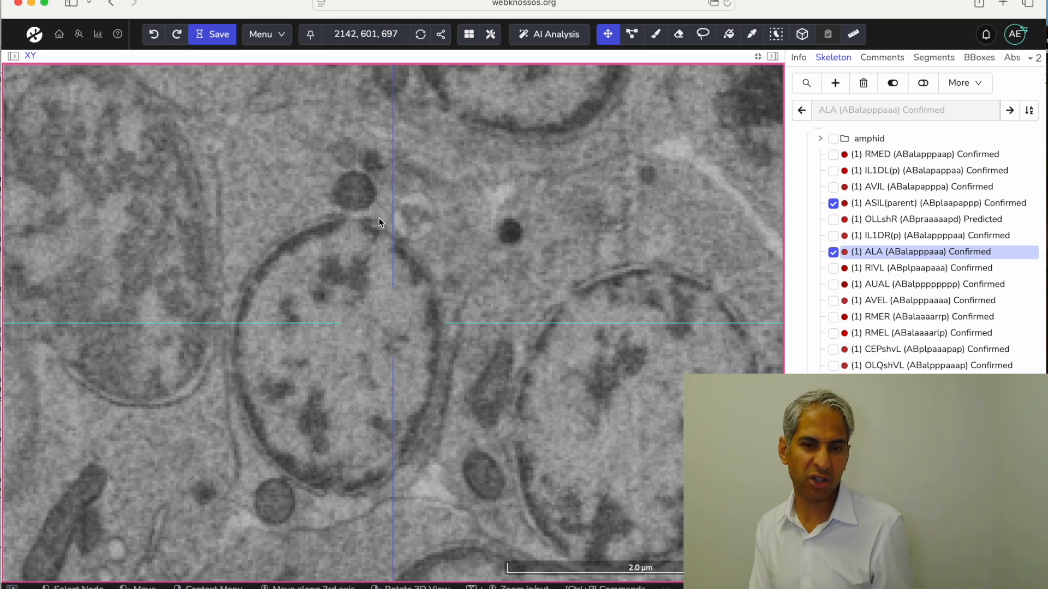
{"action": "scroll", "coordinate": [358, 197], "scroll_direction": "down", "scroll_amount": 10}
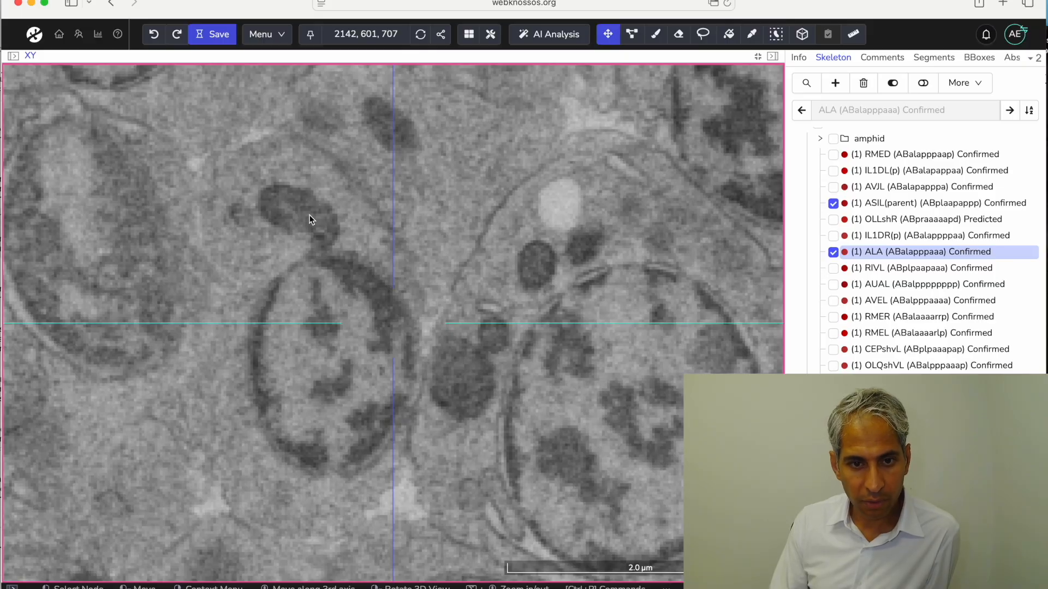
{"action": "scroll", "coordinate": [303, 218], "scroll_direction": "down", "scroll_amount": 16}
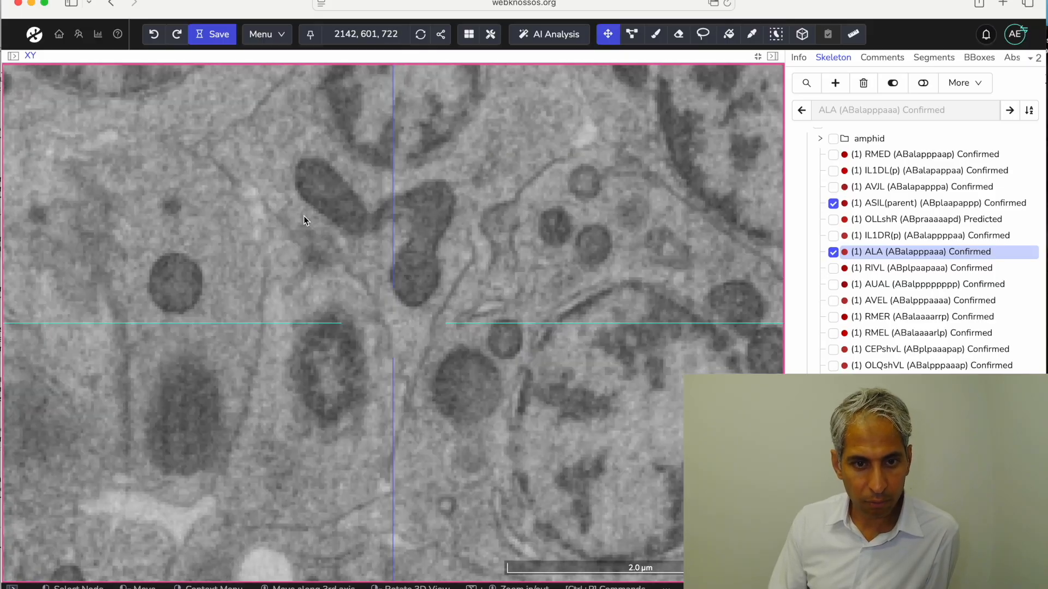
{"action": "scroll", "coordinate": [304, 217], "scroll_direction": "up", "scroll_amount": 9}
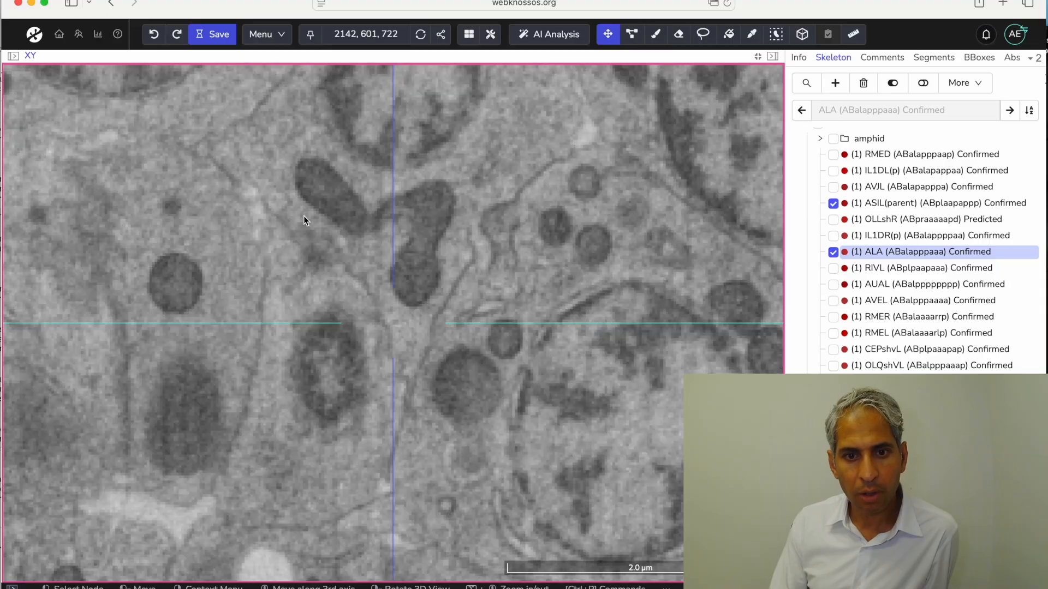
{"action": "scroll", "coordinate": [304, 218], "scroll_direction": "down", "scroll_amount": 8}
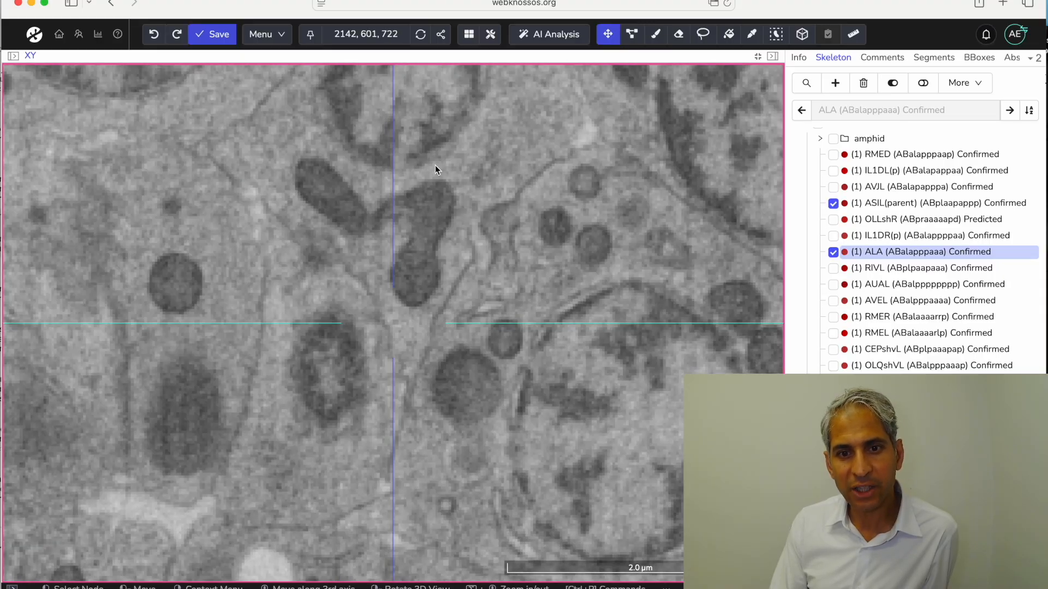
Step: Bring the neighbouring nucleus above ALA into view and examine the mitochondria beneath it across slices 722 to 738
{"action": "left_click_drag", "start_coordinate": [455, 234], "coordinate": [413, 375]}
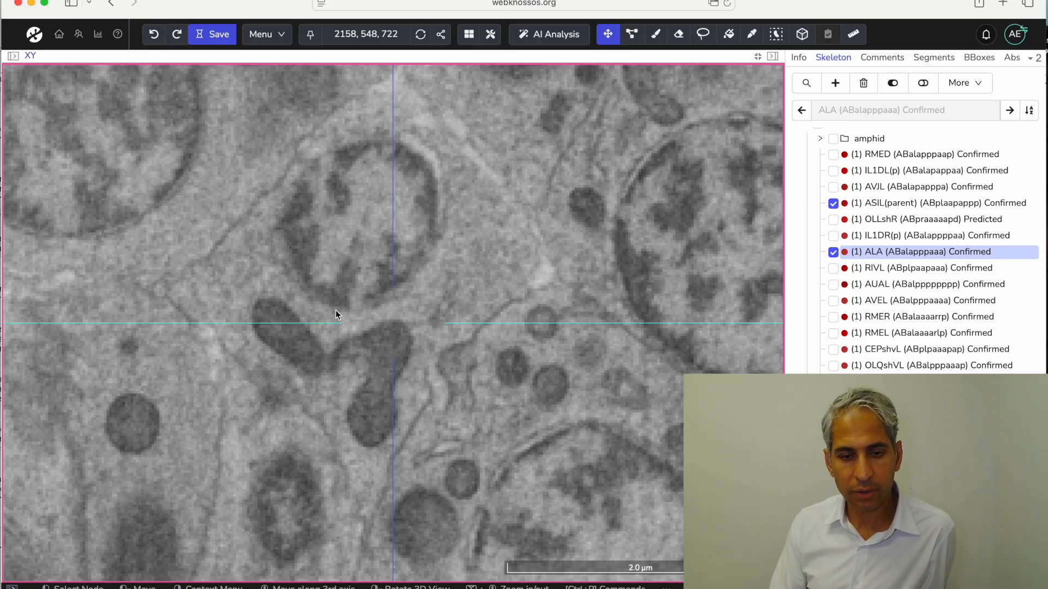
{"action": "scroll", "coordinate": [382, 374], "scroll_direction": "down", "scroll_amount": 14}
{"action": "scroll", "coordinate": [382, 374], "scroll_direction": "up", "scroll_amount": 15}
{"action": "scroll", "coordinate": [382, 374], "scroll_direction": "up", "scroll_amount": 8}
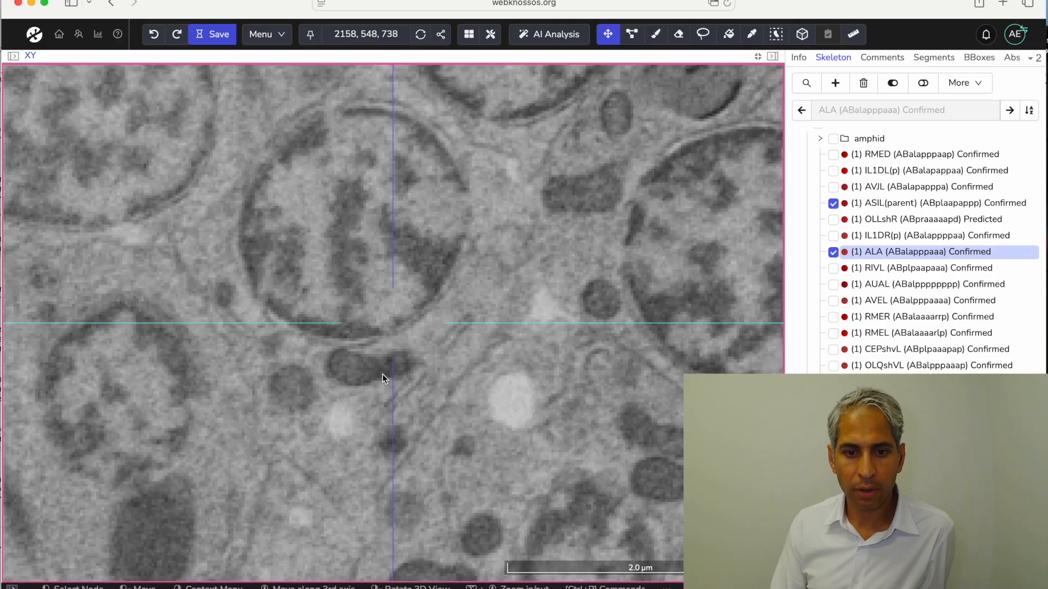
{"action": "scroll", "coordinate": [382, 374], "scroll_direction": "up", "scroll_amount": 4}
{"action": "scroll", "coordinate": [378, 338], "scroll_direction": "up", "scroll_amount": 3}
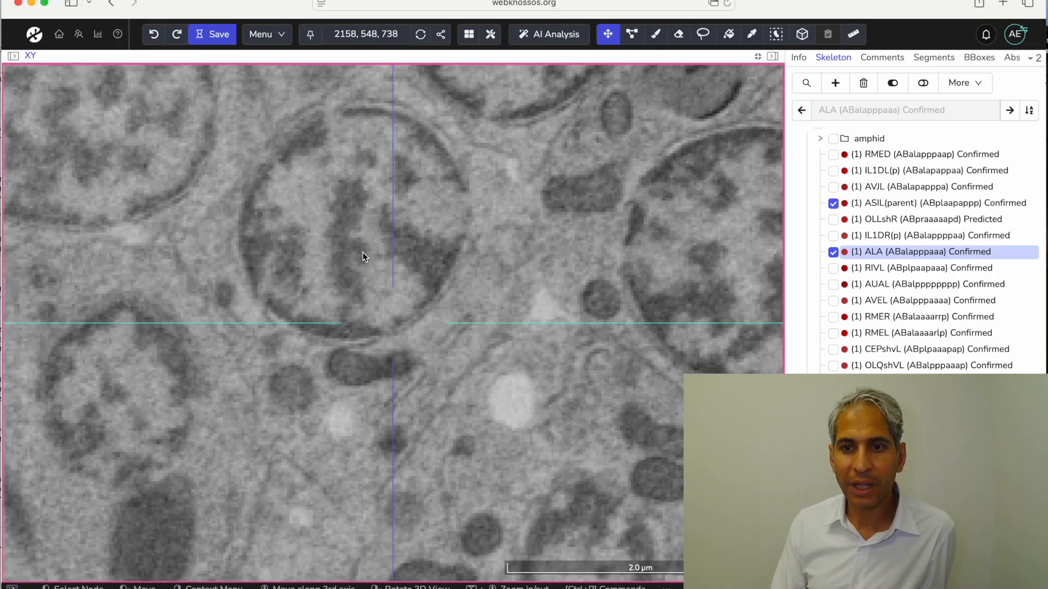
Step: Leave the ALA region, jump to the confirmed hyp10 nucleus of the ABpr lineage, and examine it across slices 88 to 121
{"action": "left_click_drag", "start_coordinate": [362, 253], "coordinate": [497, 290]}
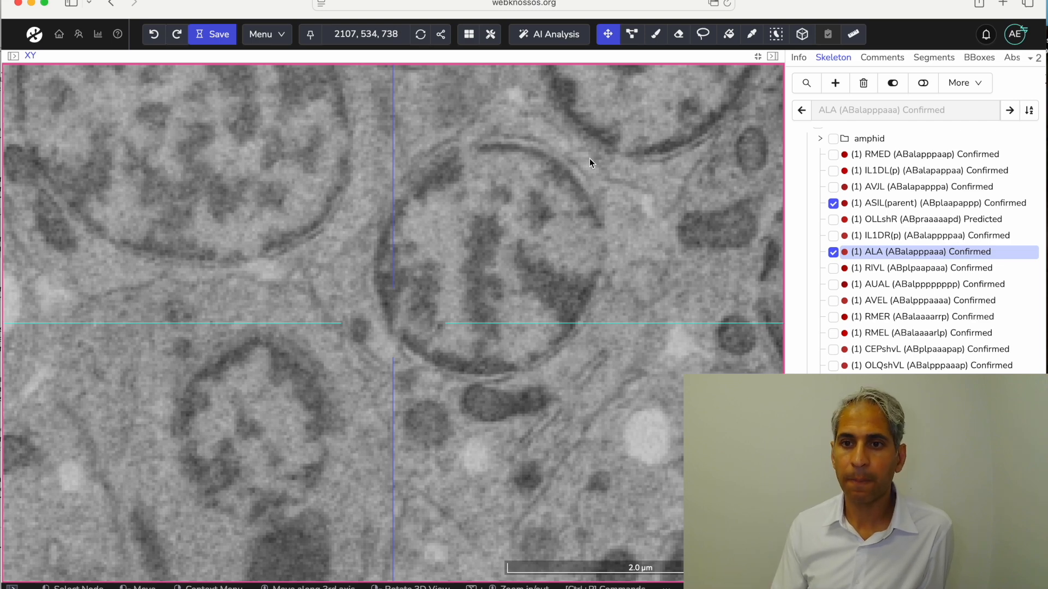
{"action": "scroll", "coordinate": [562, 203], "scroll_direction": "down", "scroll_amount": 5, "text": "ctrl"}
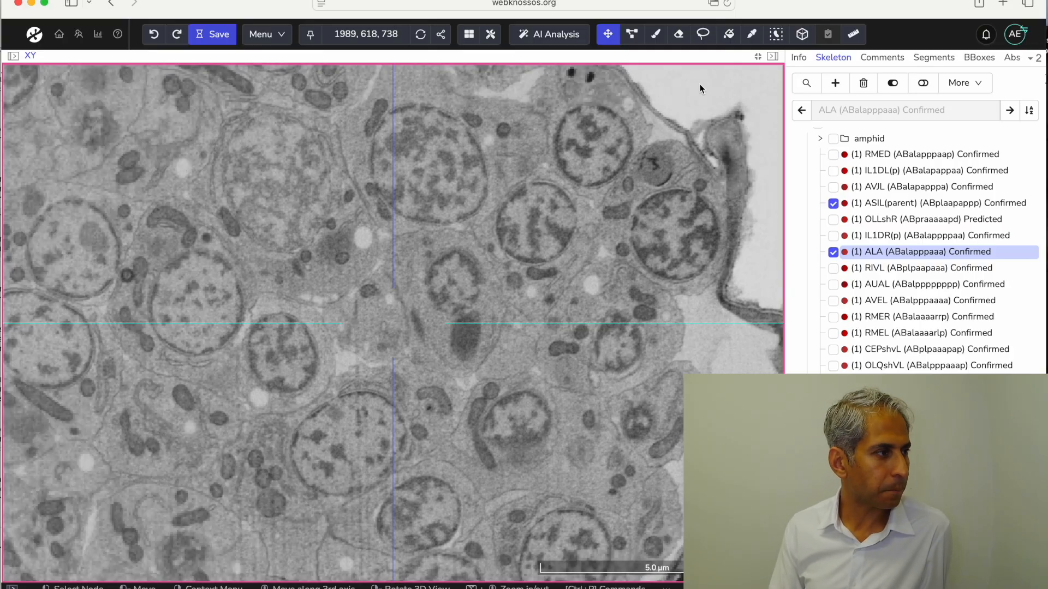
{"action": "scroll", "coordinate": [915, 169], "scroll_direction": "up", "scroll_amount": 5}
{"action": "scroll", "coordinate": [915, 168], "scroll_direction": "down", "scroll_amount": 10}
{"action": "scroll", "coordinate": [918, 171], "scroll_direction": "down", "scroll_amount": 15}
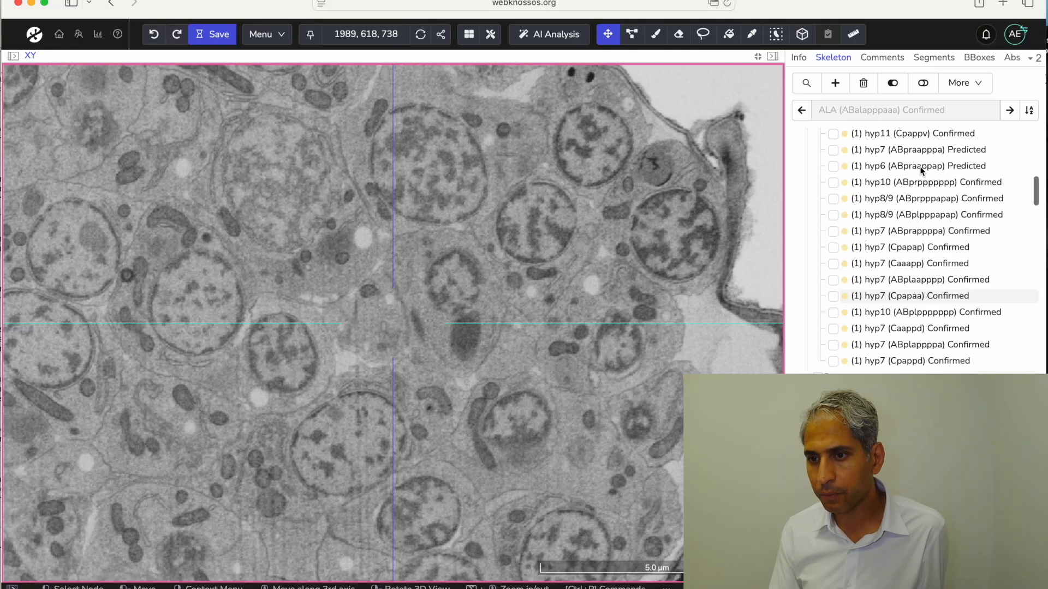
{"action": "left_click", "coordinate": [877, 181]}
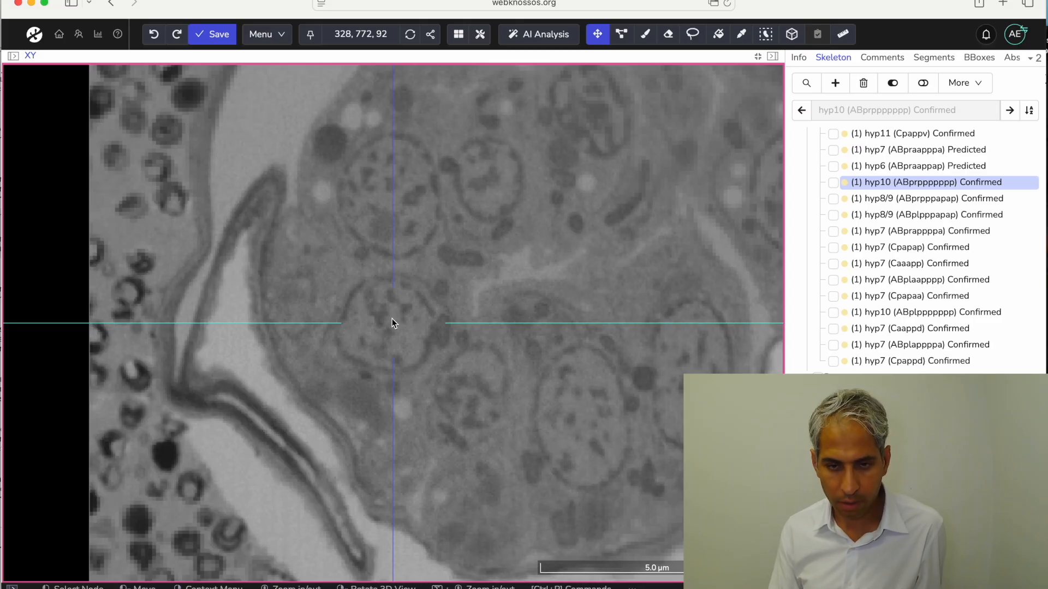
{"action": "scroll", "coordinate": [392, 322], "scroll_direction": "up", "scroll_amount": 6}
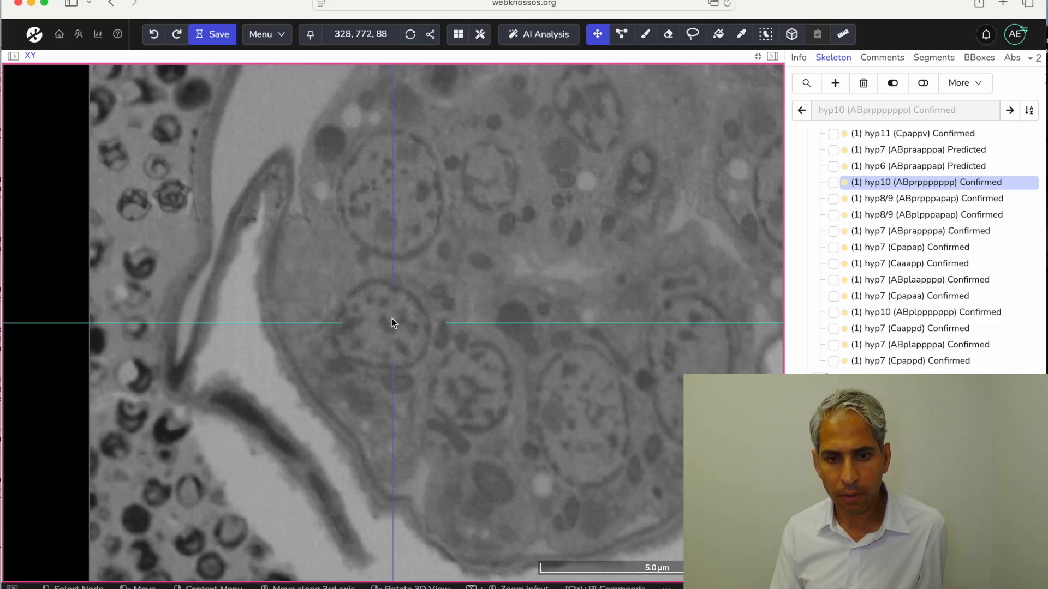
{"action": "scroll", "coordinate": [392, 322], "scroll_direction": "down", "scroll_amount": 15}
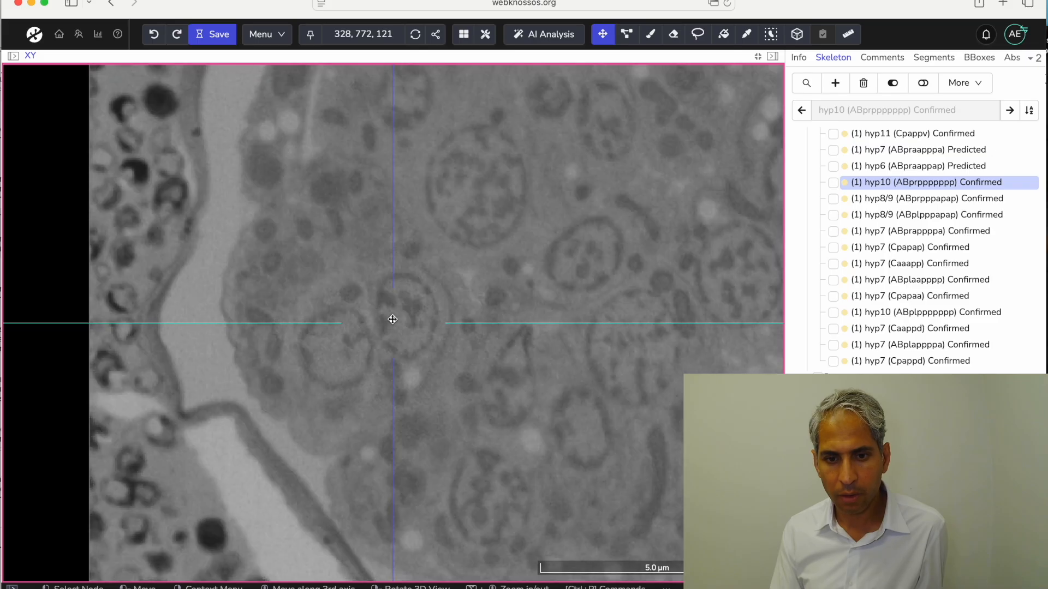
Step: Jump to the predicted hyp7 (Cpaaaa) nucleus and examine the mitochondria around it in the slices near 817
{"action": "scroll", "coordinate": [392, 319], "scroll_direction": "up", "scroll_amount": 6}
{"action": "scroll", "coordinate": [894, 237], "scroll_direction": "up", "scroll_amount": 5}
{"action": "scroll", "coordinate": [884, 218], "scroll_direction": "up", "scroll_amount": 2}
{"action": "left_click", "coordinate": [875, 197]}
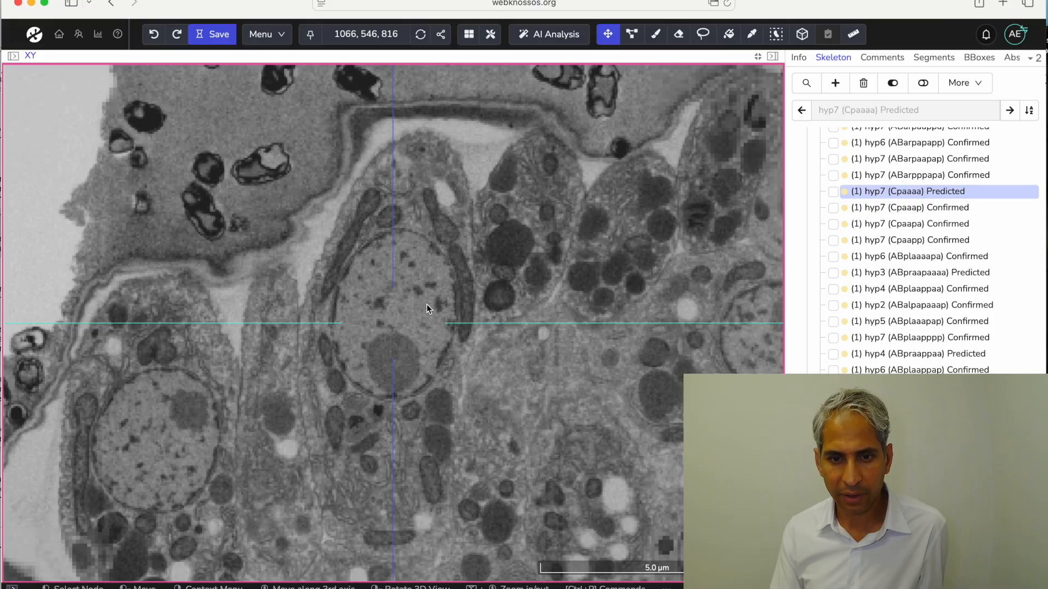
{"action": "scroll", "coordinate": [426, 305], "scroll_direction": "down", "scroll_amount": 11}
{"action": "scroll", "coordinate": [427, 305], "scroll_direction": "up", "scroll_amount": 15}
{"action": "scroll", "coordinate": [425, 301], "scroll_direction": "down", "scroll_amount": 5}
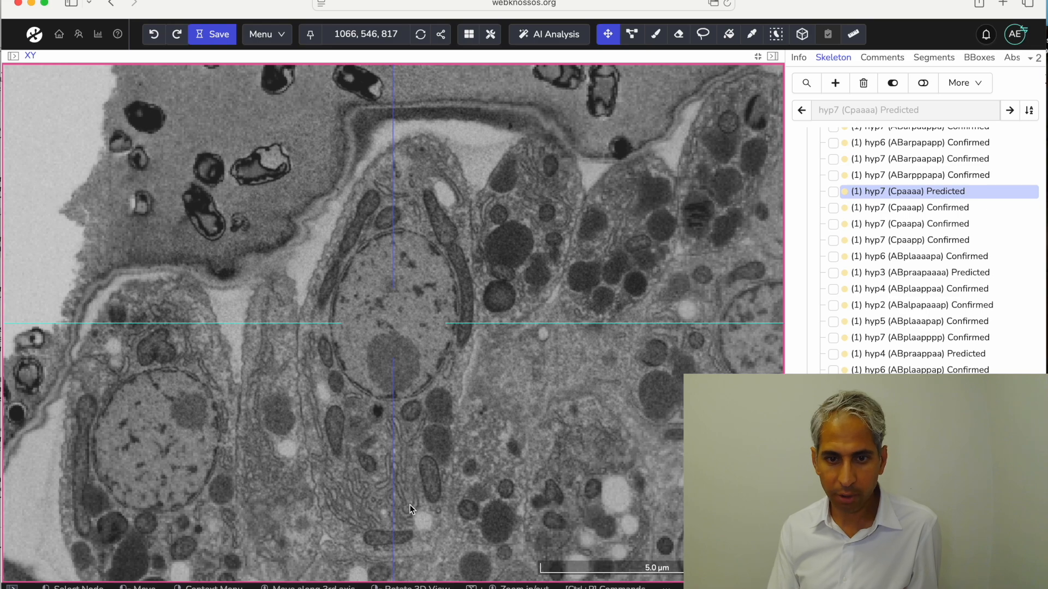
Step: Examine the mitochondria and folded membranes beneath the hyp7 (Cpaaaa) nucleus at close range across slices 817 to 823
{"action": "scroll", "coordinate": [401, 459], "scroll_direction": "up", "scroll_amount": 5, "text": "alt"}
{"action": "scroll", "coordinate": [404, 436], "scroll_direction": "down", "scroll_amount": 3, "text": "alt"}
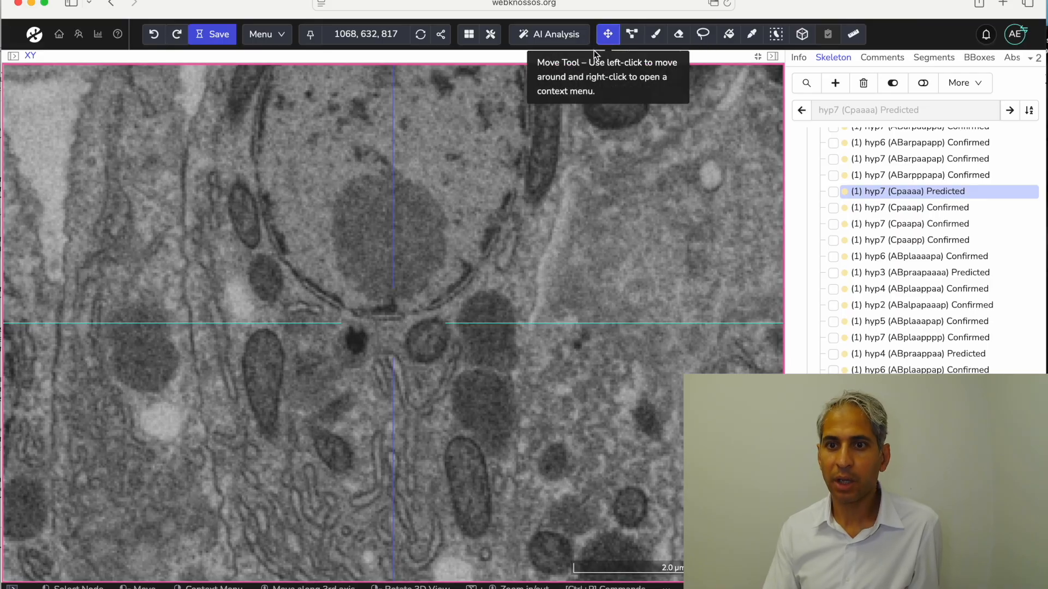
{"action": "left_click_drag", "start_coordinate": [331, 451], "coordinate": [351, 312]}
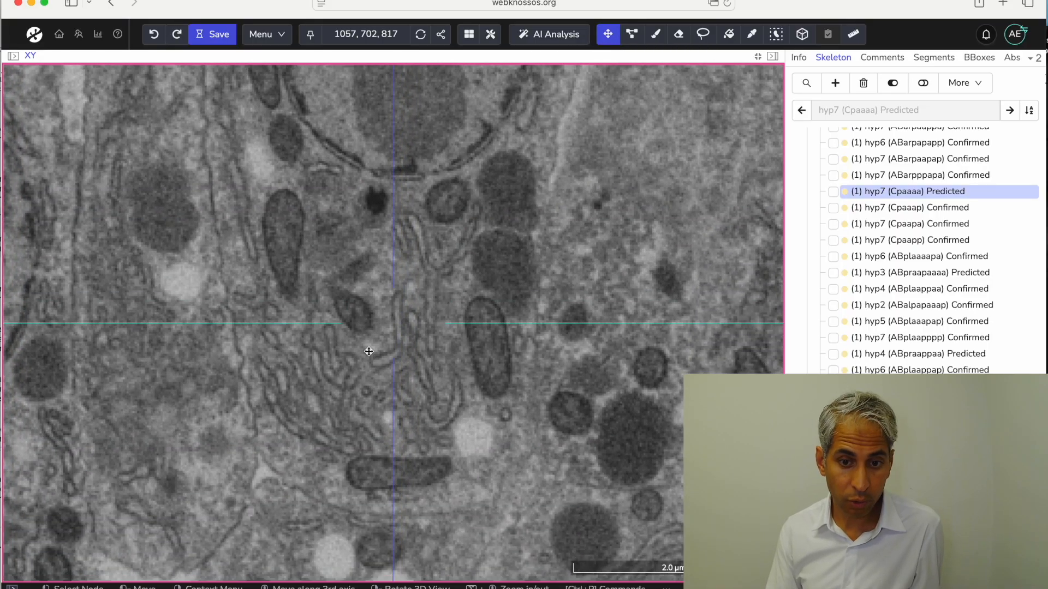
{"action": "scroll", "coordinate": [368, 350], "scroll_direction": "up", "scroll_amount": 12}
{"action": "scroll", "coordinate": [368, 350], "scroll_direction": "down", "scroll_amount": 16}
{"action": "scroll", "coordinate": [368, 350], "scroll_direction": "up", "scroll_amount": 10}
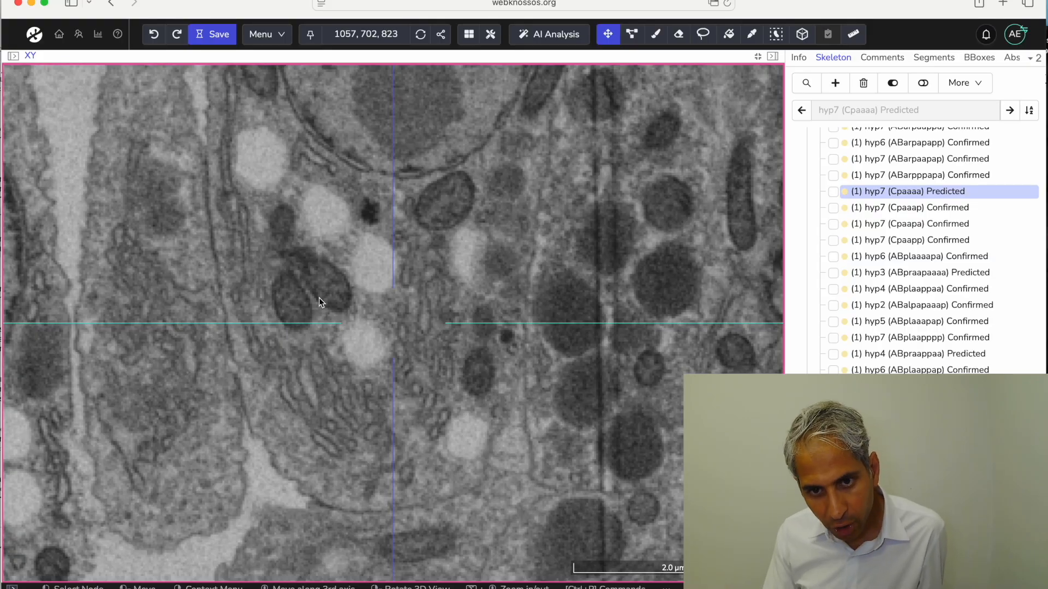
Step: Follow the mitochondria and dark round organelles beneath the hyp7 (Cpaaaa) nucleus from slice 823 to slice 846 and back to 840
{"action": "scroll", "coordinate": [332, 293], "scroll_direction": "up", "scroll_amount": 4}
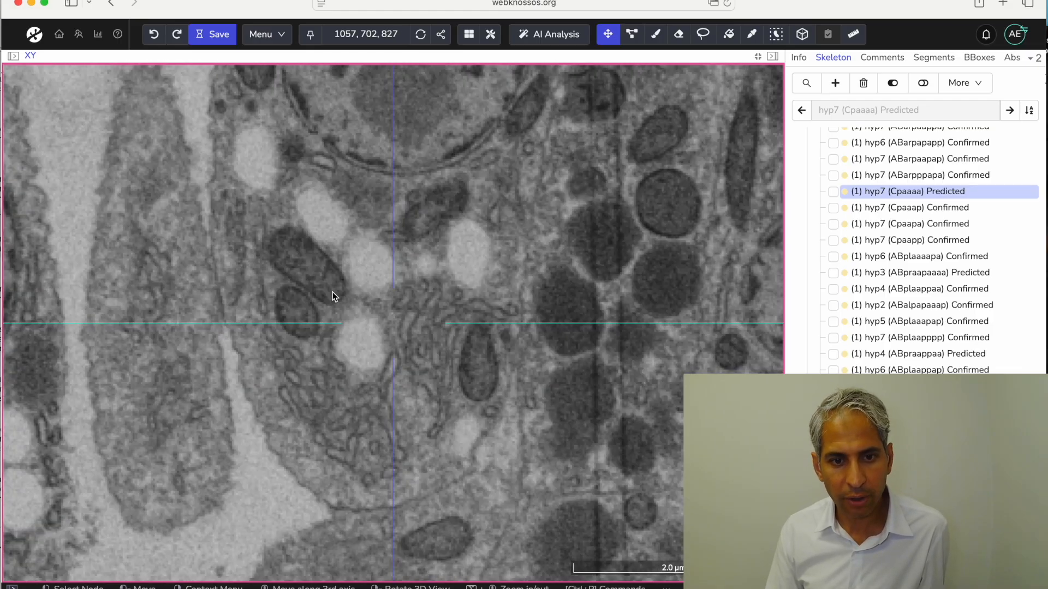
{"action": "scroll", "coordinate": [333, 293], "scroll_direction": "up", "scroll_amount": 10}
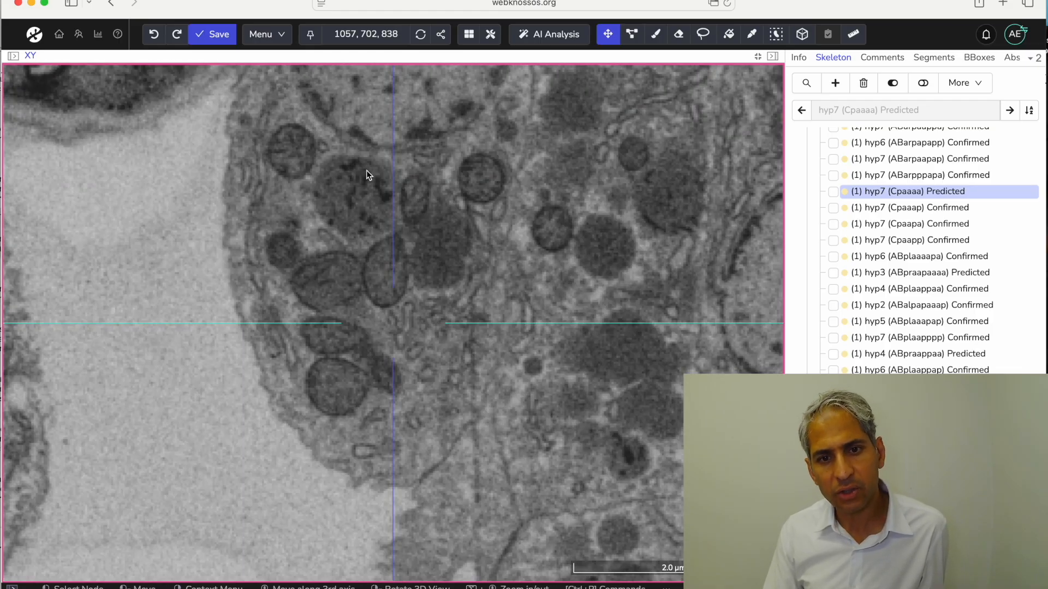
{"action": "scroll", "coordinate": [348, 212], "scroll_direction": "up", "scroll_amount": 6}
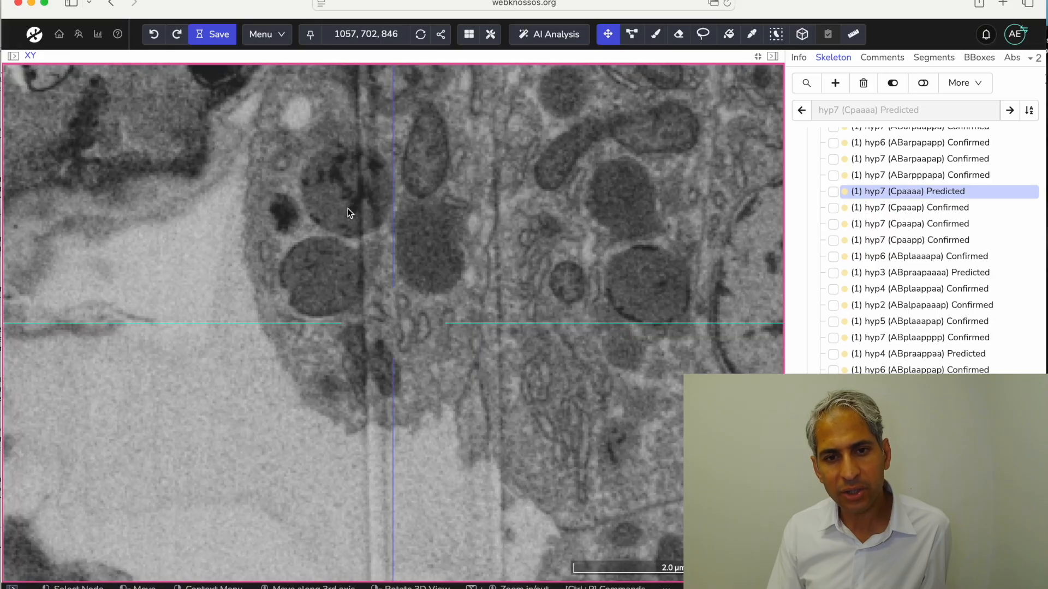
{"action": "scroll", "coordinate": [348, 209], "scroll_direction": "down", "scroll_amount": 6}
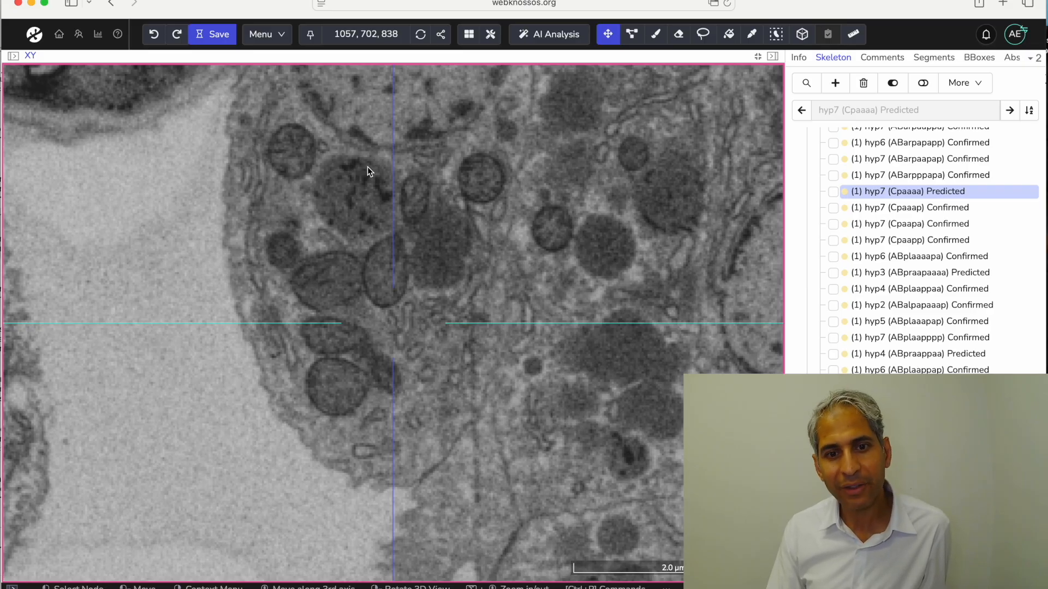
{"action": "scroll", "coordinate": [334, 202], "scroll_direction": "up", "scroll_amount": 2}
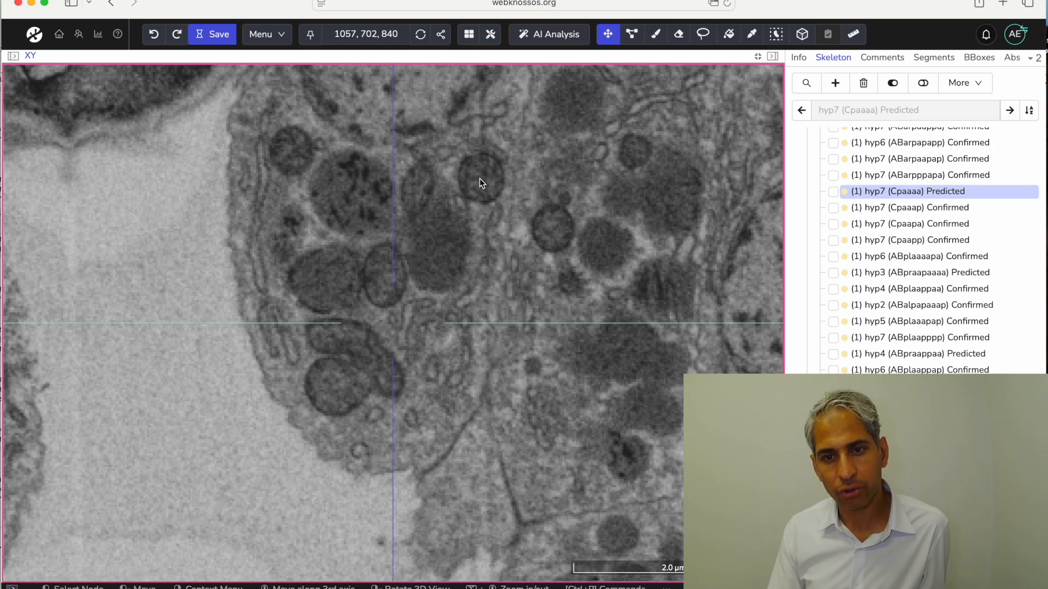
Step: Examine the elongated mitochondria beside the bright gap between the cells, tracing them from slice 854 back to slice 821
{"action": "scroll", "coordinate": [431, 218], "scroll_direction": "up", "scroll_amount": 3, "text": "alt"}
{"action": "left_click_drag", "start_coordinate": [410, 219], "coordinate": [389, 312]}
{"action": "scroll", "coordinate": [421, 248], "scroll_direction": "up", "scroll_amount": 14}
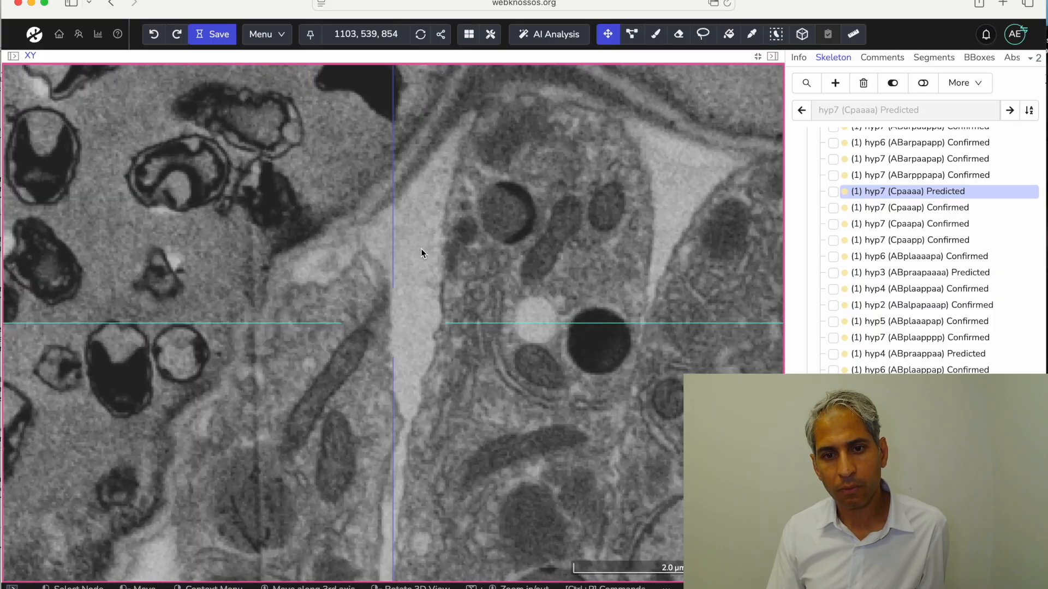
{"action": "scroll", "coordinate": [421, 247], "scroll_direction": "down", "scroll_amount": 1}
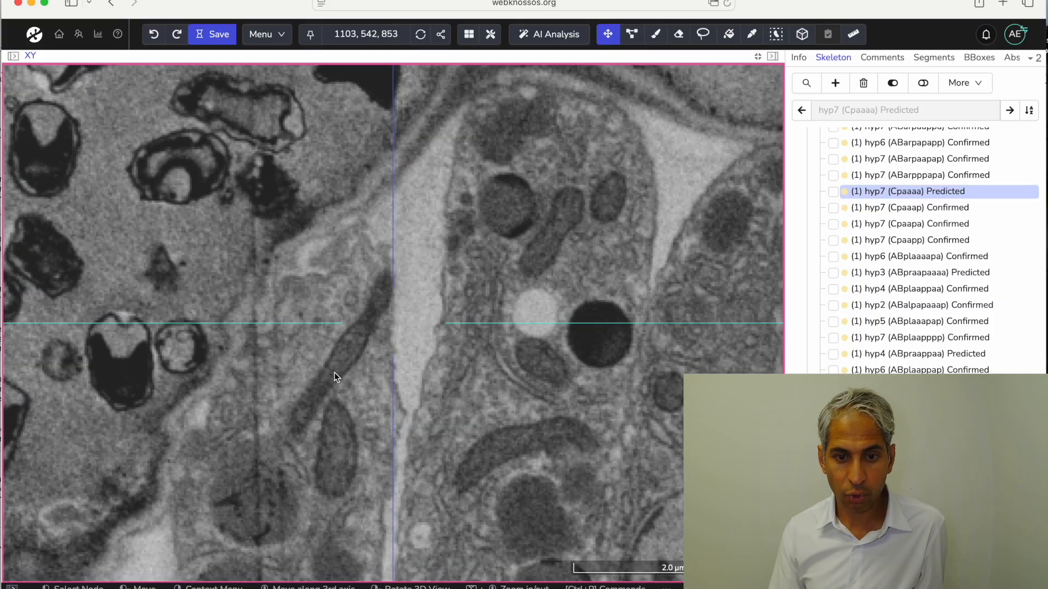
{"action": "left_click_drag", "start_coordinate": [334, 372], "coordinate": [338, 185]}
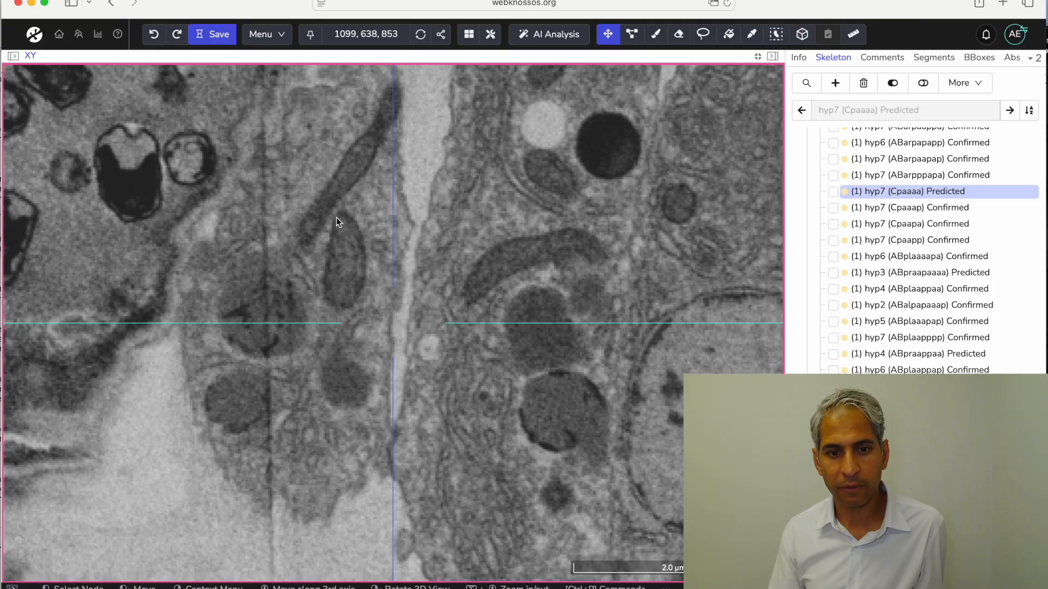
{"action": "scroll", "coordinate": [337, 223], "scroll_direction": "down", "scroll_amount": 15}
{"action": "scroll", "coordinate": [336, 224], "scroll_direction": "down", "scroll_amount": 17}
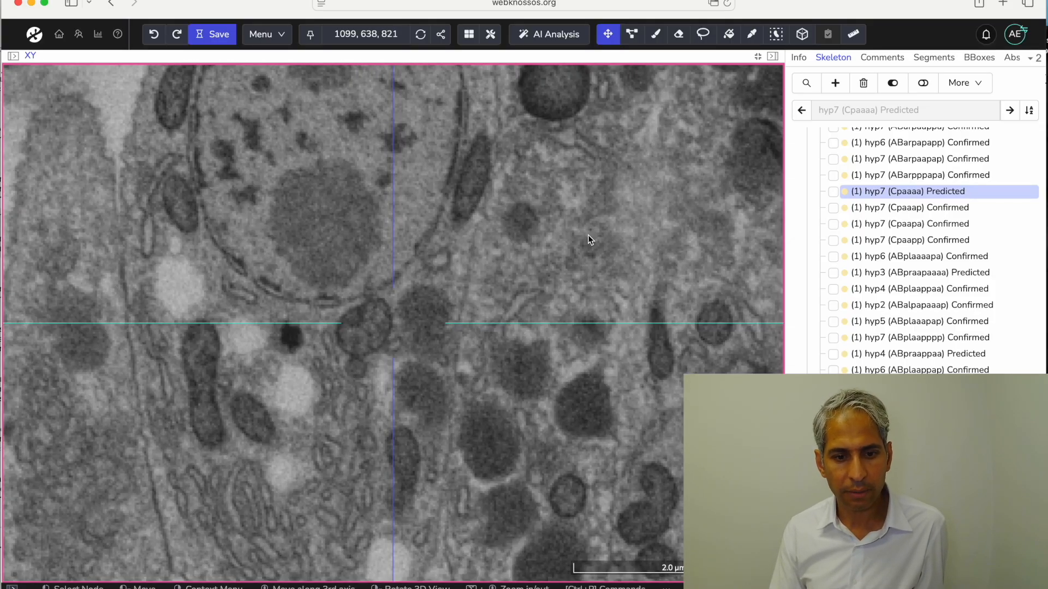
Step: Bring the round nucleus to the right of hyp7 into view and examine the branched mitochondrion beside it across slices 821 to 825
{"action": "left_click_drag", "start_coordinate": [587, 235], "coordinate": [246, 271]}
{"action": "left_click_drag", "start_coordinate": [569, 264], "coordinate": [233, 253]}
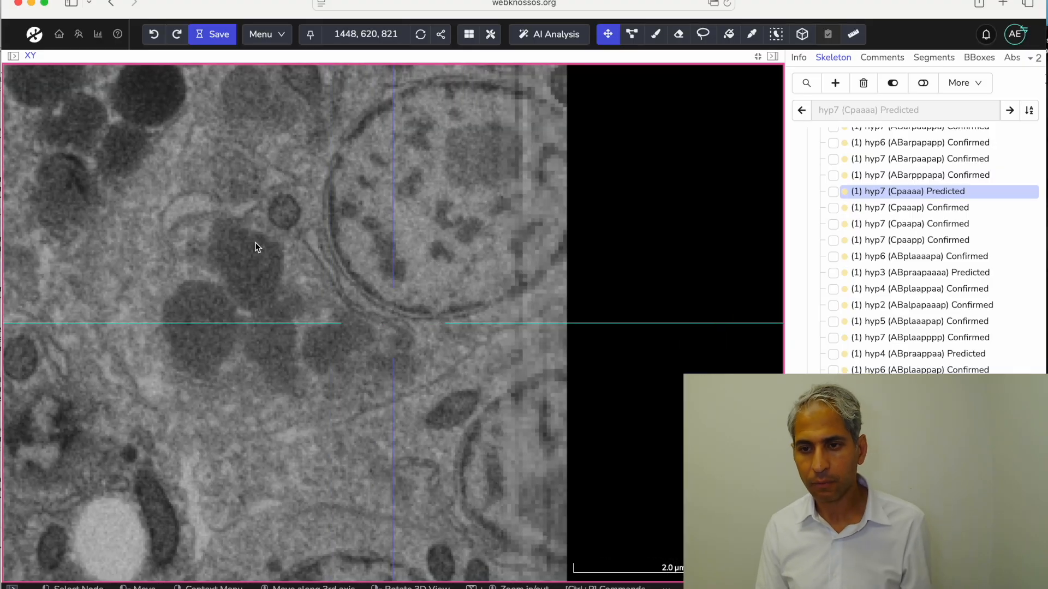
{"action": "left_click_drag", "start_coordinate": [490, 109], "coordinate": [326, 312]}
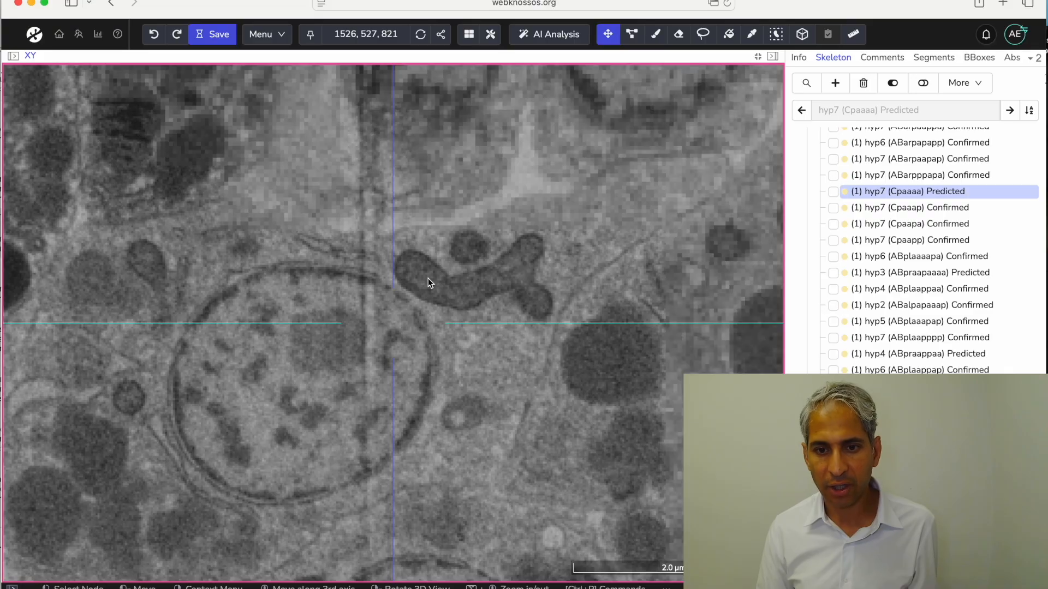
{"action": "scroll", "coordinate": [629, 306], "scroll_direction": "down", "scroll_amount": 3}
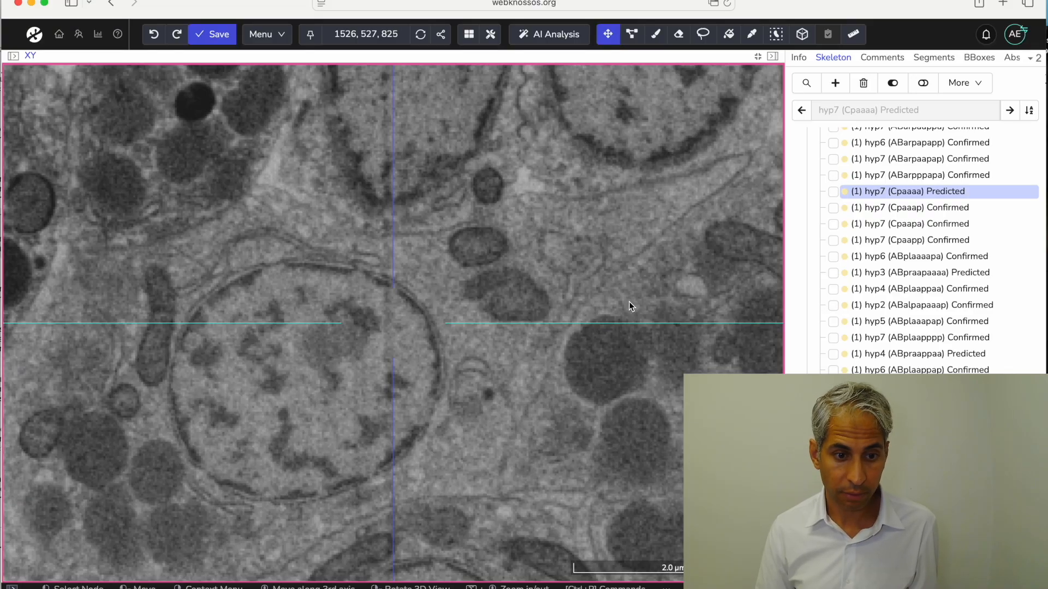
{"action": "scroll", "coordinate": [629, 302], "scroll_direction": "up", "scroll_amount": 3}
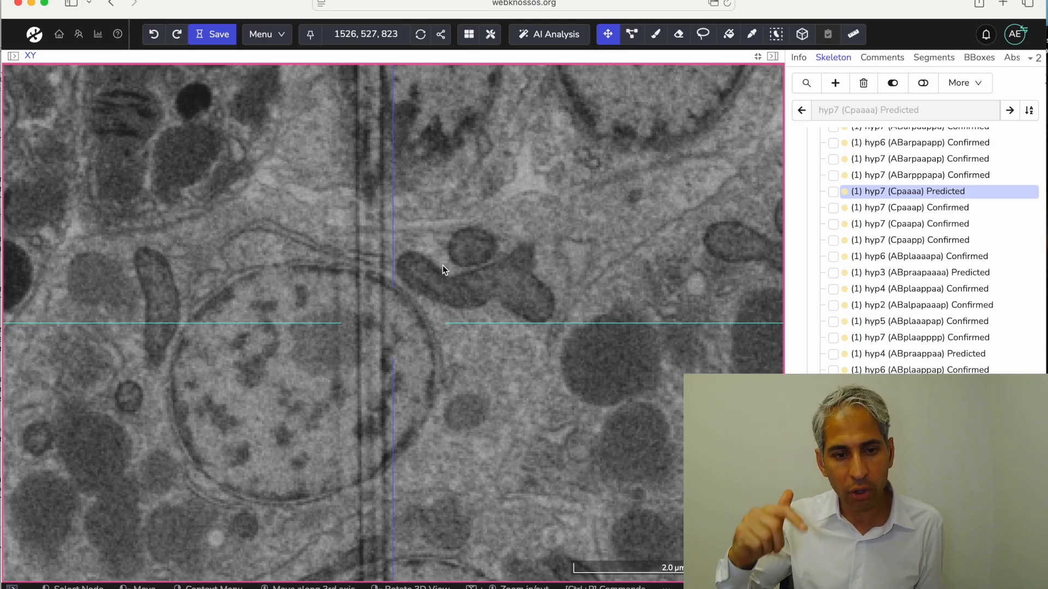
Step: Bring the striped dark organelle above the round nucleus into view and examine its bands across slices 815 to 823
{"action": "left_click_drag", "start_coordinate": [224, 175], "coordinate": [480, 322]}
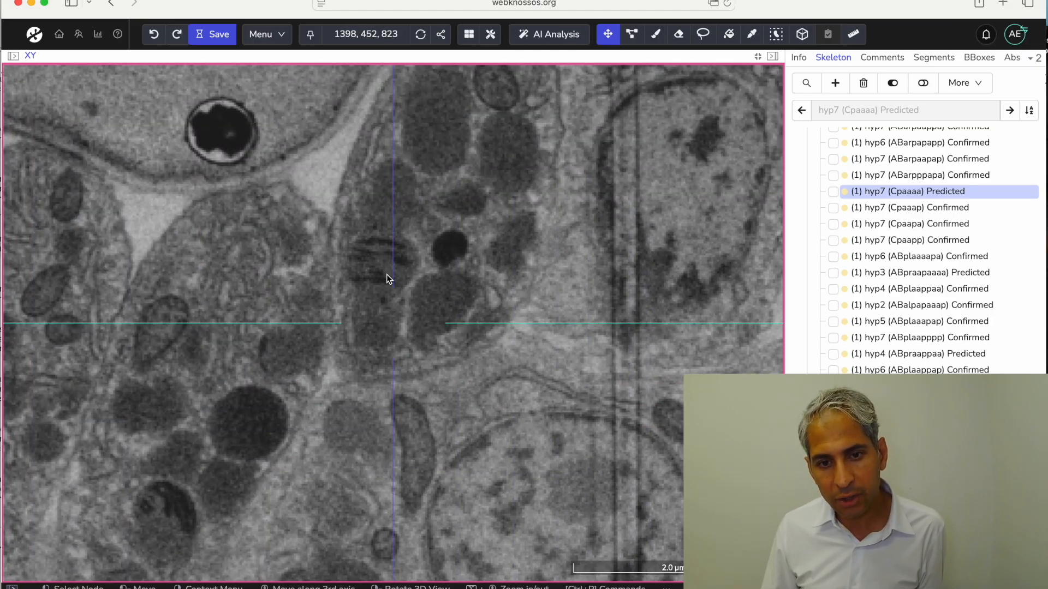
{"action": "scroll", "coordinate": [387, 274], "scroll_direction": "up", "scroll_amount": 5}
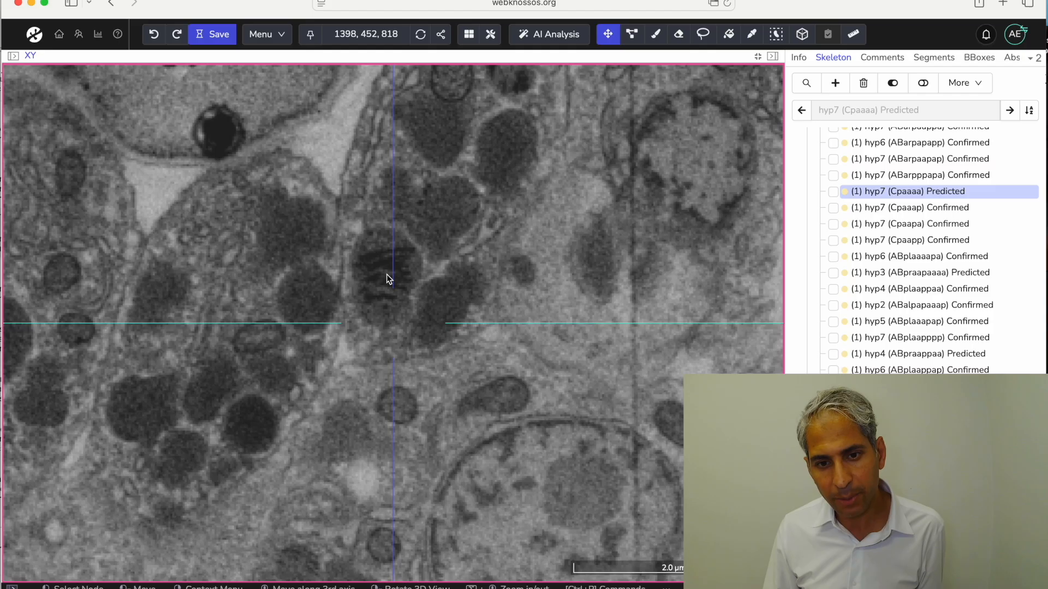
{"action": "left_click_drag", "start_coordinate": [395, 287], "coordinate": [361, 287]}
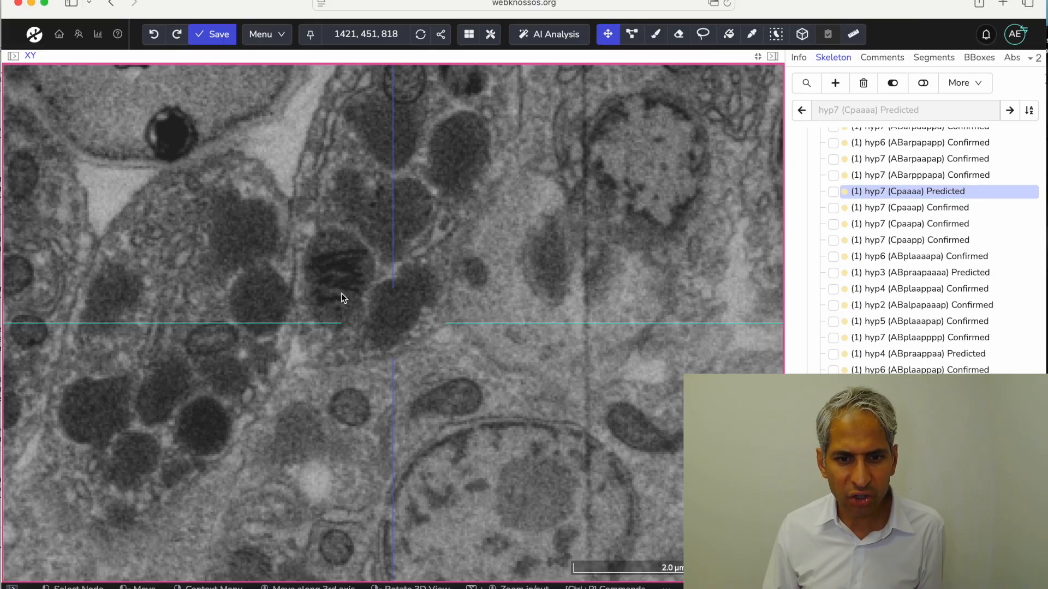
{"action": "scroll", "coordinate": [342, 297], "scroll_direction": "down", "scroll_amount": 1}
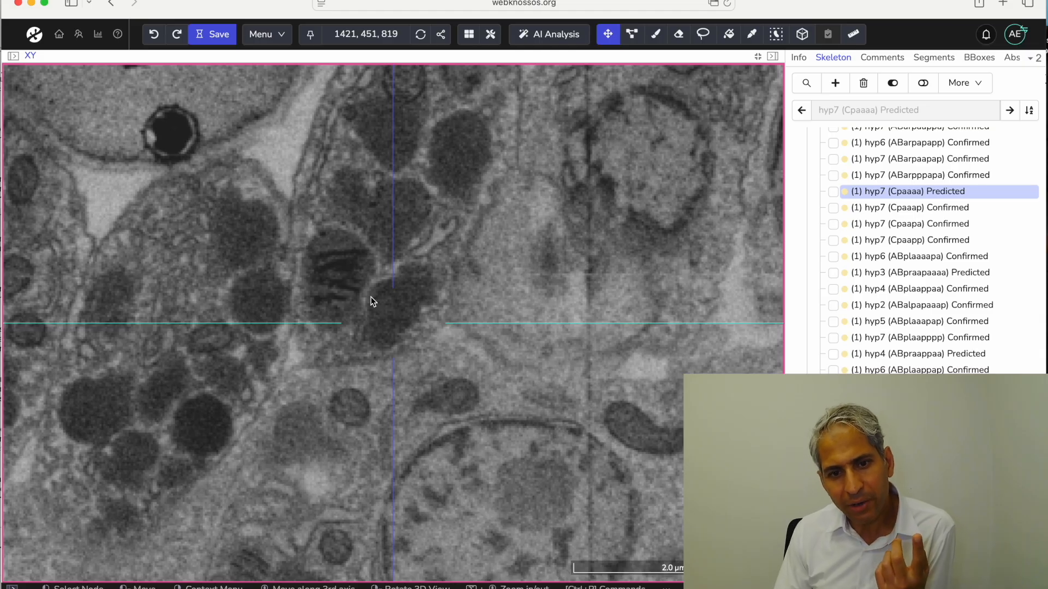
{"action": "scroll", "coordinate": [351, 252], "scroll_direction": "down", "scroll_amount": 4}
{"action": "scroll", "coordinate": [351, 251], "scroll_direction": "up", "scroll_amount": 16}
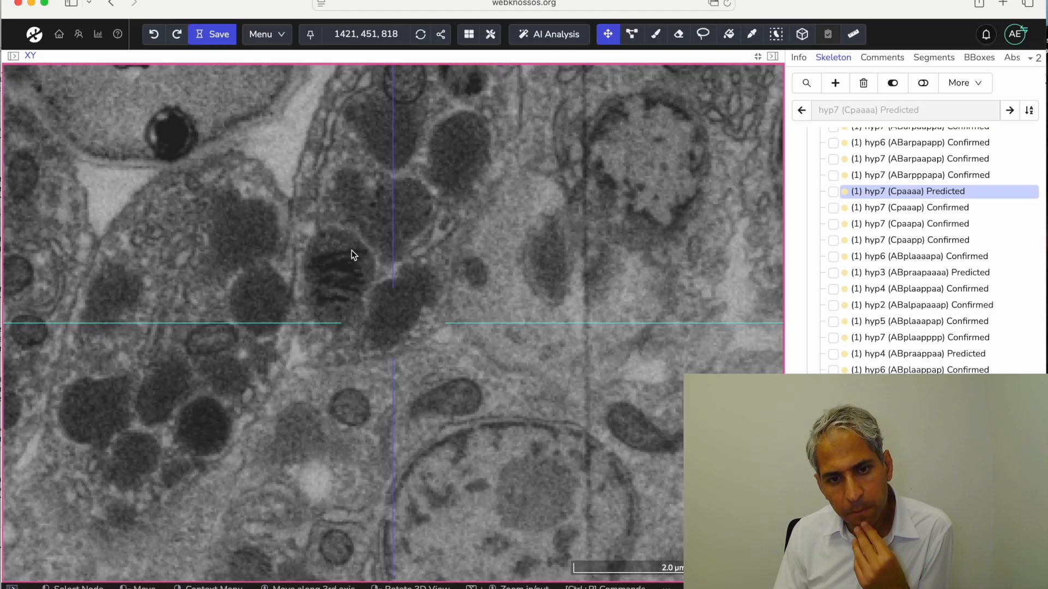
{"action": "scroll", "coordinate": [352, 250], "scroll_direction": "down", "scroll_amount": 8}
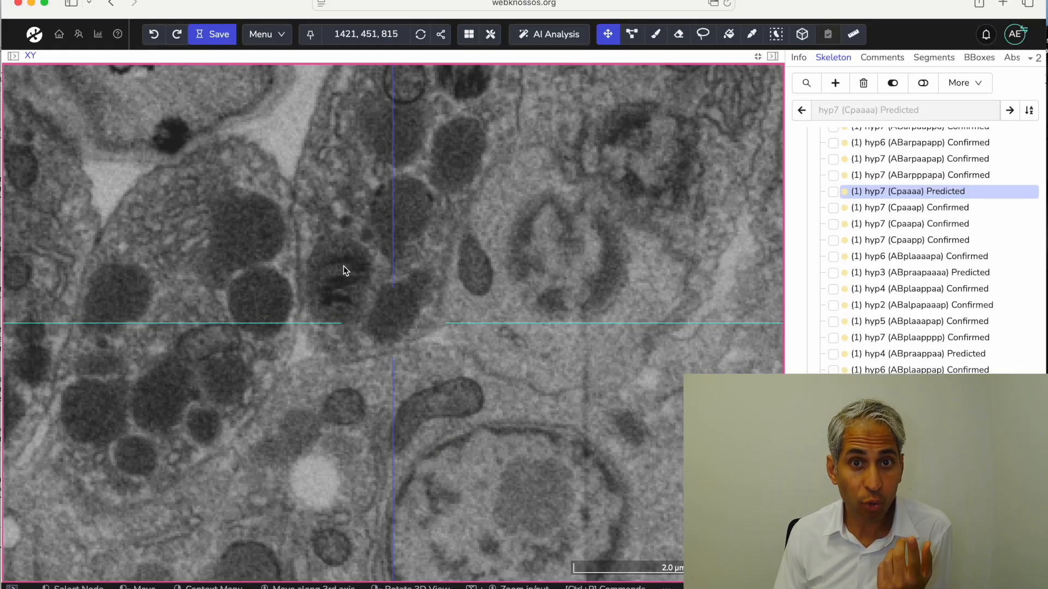
{"action": "scroll", "coordinate": [343, 269], "scroll_direction": "down", "scroll_amount": 2}
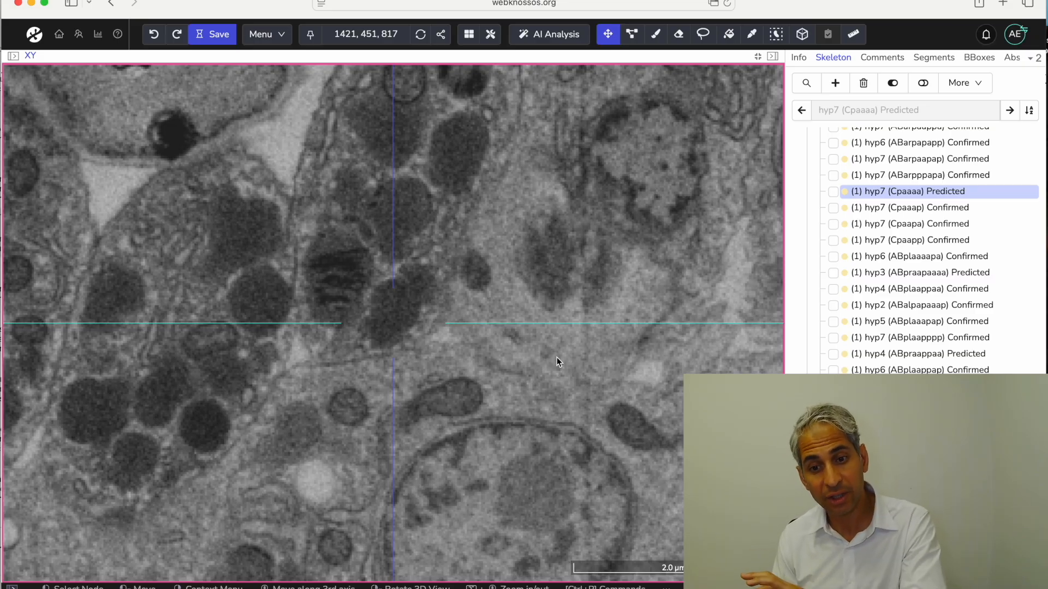
Step: Return to the round nucleus and examine the elongated mitochondria beside and below it across slices 817 to 837
{"action": "left_click_drag", "start_coordinate": [568, 367], "coordinate": [427, 201]}
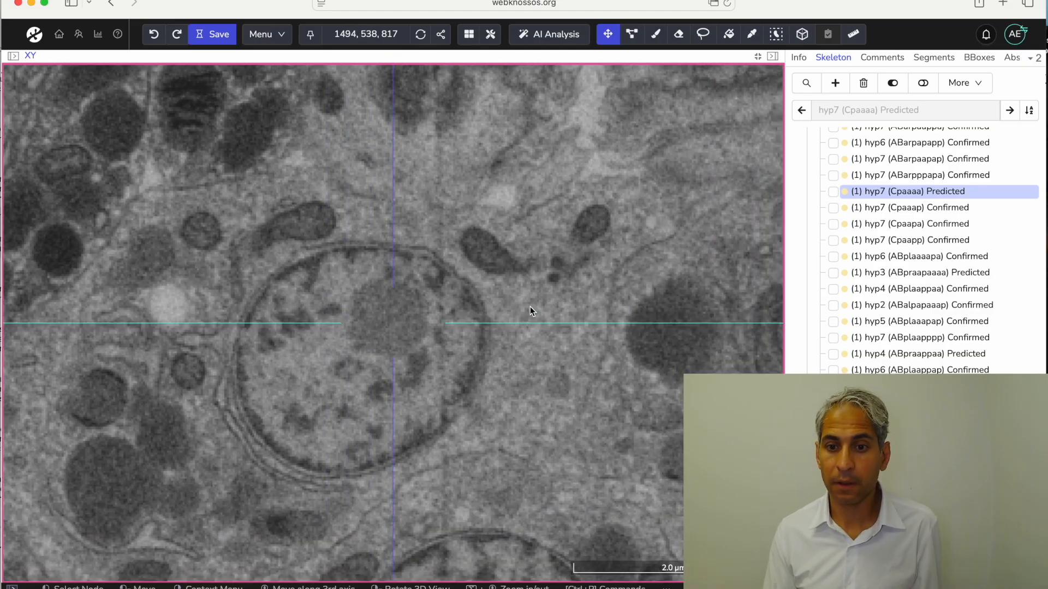
{"action": "left_click_drag", "start_coordinate": [530, 306], "coordinate": [443, 237]}
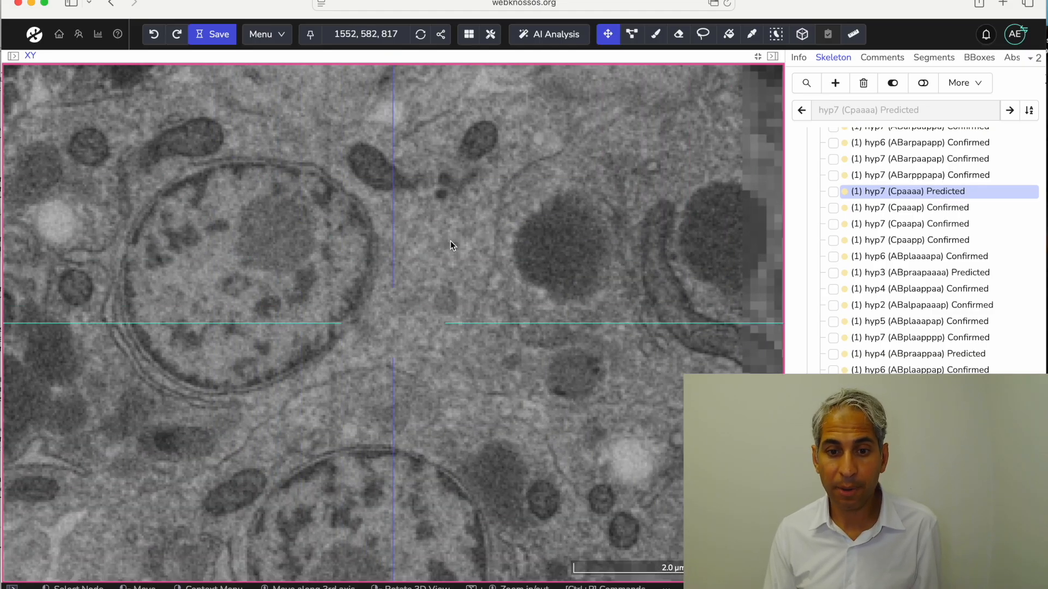
{"action": "scroll", "coordinate": [460, 244], "scroll_direction": "down", "scroll_amount": 8}
{"action": "scroll", "coordinate": [459, 244], "scroll_direction": "down", "scroll_amount": 10}
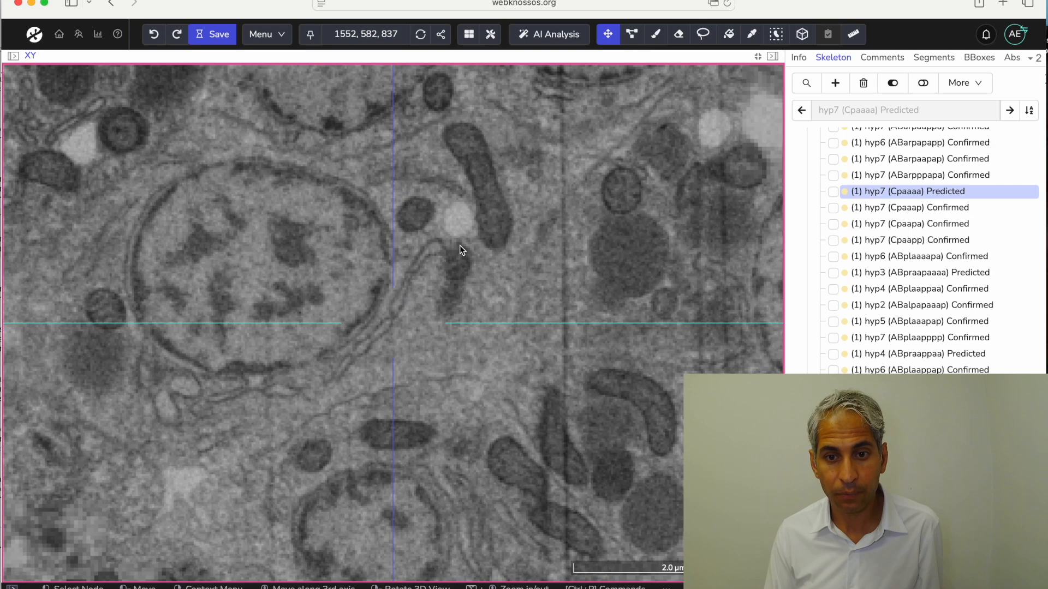
{"action": "left_click_drag", "start_coordinate": [487, 301], "coordinate": [443, 164]}
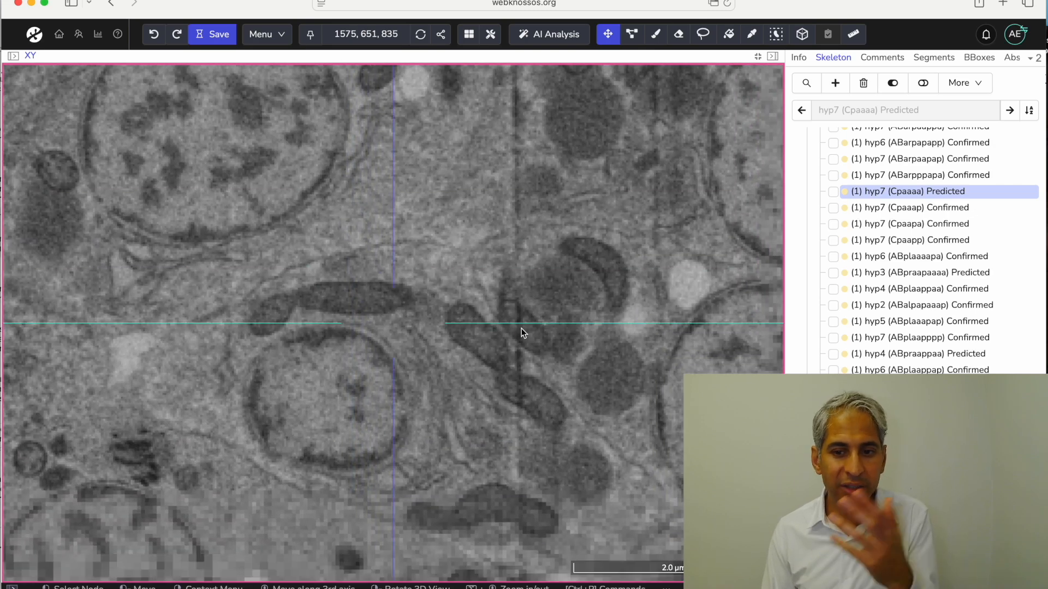
Step: Bring the nucleus below the striped dark organelle into view and examine the organelle and neighbouring mitochondria across slices 826 to 839
{"action": "left_click_drag", "start_coordinate": [458, 375], "coordinate": [505, 290]}
{"action": "left_click_drag", "start_coordinate": [291, 364], "coordinate": [469, 254]}
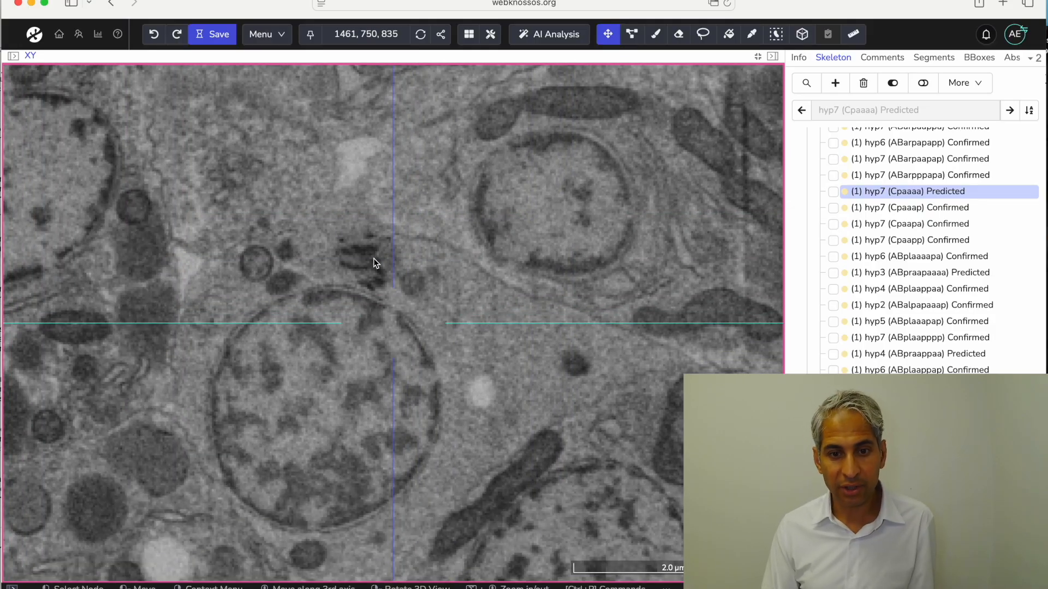
{"action": "scroll", "coordinate": [374, 257], "scroll_direction": "up", "scroll_amount": 5}
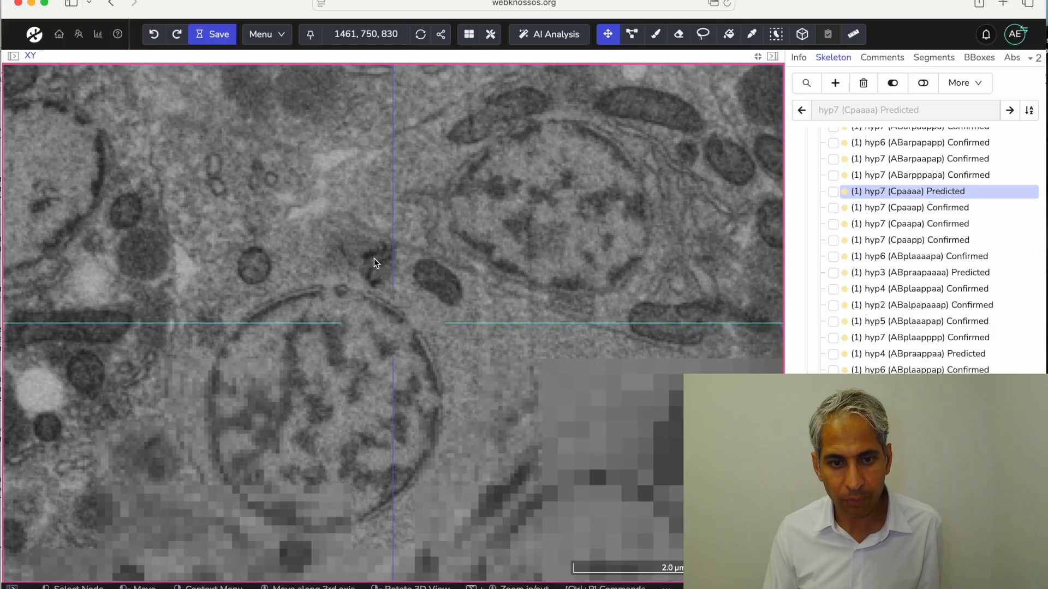
{"action": "scroll", "coordinate": [436, 278], "scroll_direction": "down", "scroll_amount": 9}
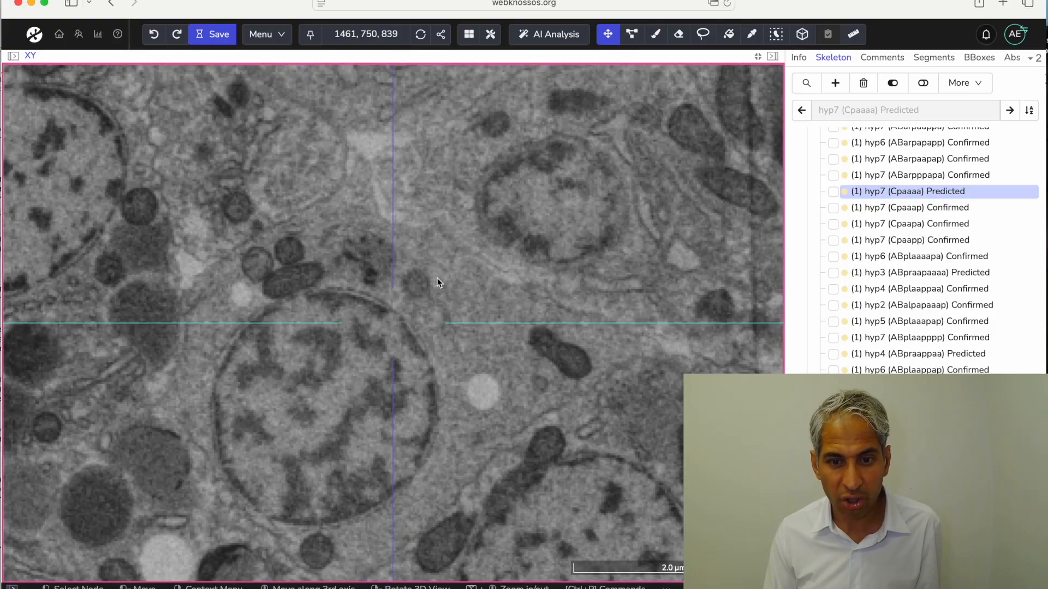
{"action": "scroll", "coordinate": [436, 278], "scroll_direction": "up", "scroll_amount": 13}
Step: Centre the round nucleus and examine its extent and surrounding mitochondria through slices 826 to 863, returning to slice 833
{"action": "left_click_drag", "start_coordinate": [411, 376], "coordinate": [389, 248]}
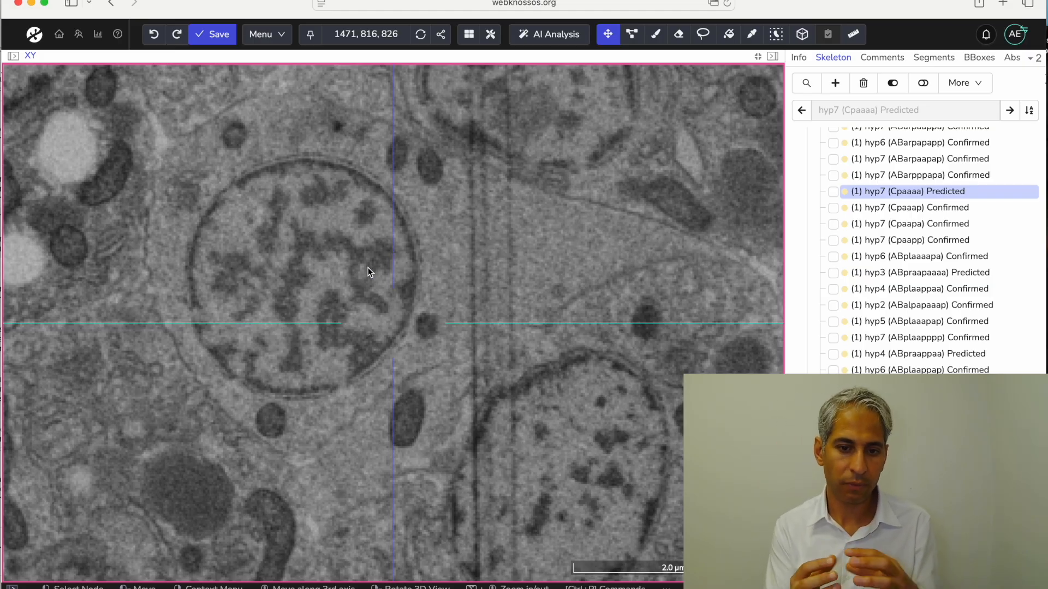
{"action": "scroll", "coordinate": [368, 269], "scroll_direction": "up", "scroll_amount": 6}
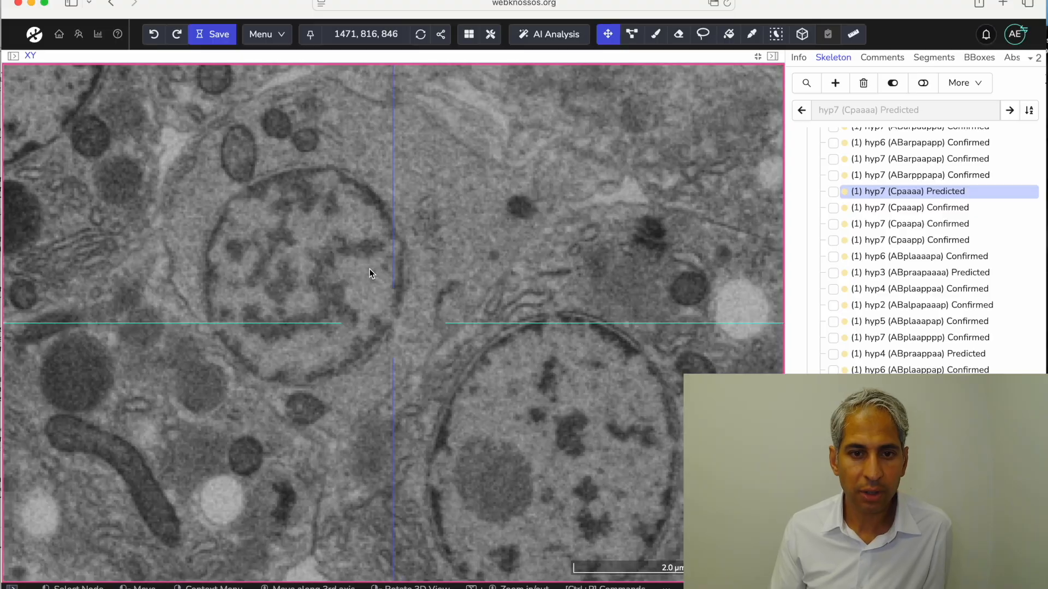
{"action": "scroll", "coordinate": [370, 271], "scroll_direction": "down", "scroll_amount": 20}
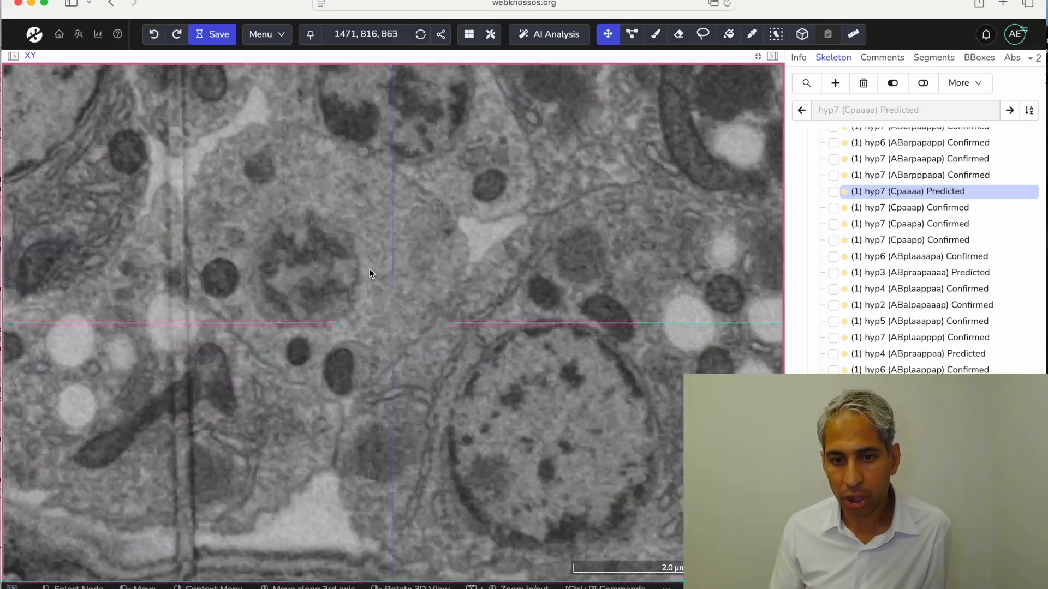
{"action": "scroll", "coordinate": [369, 269], "scroll_direction": "up", "scroll_amount": 20}
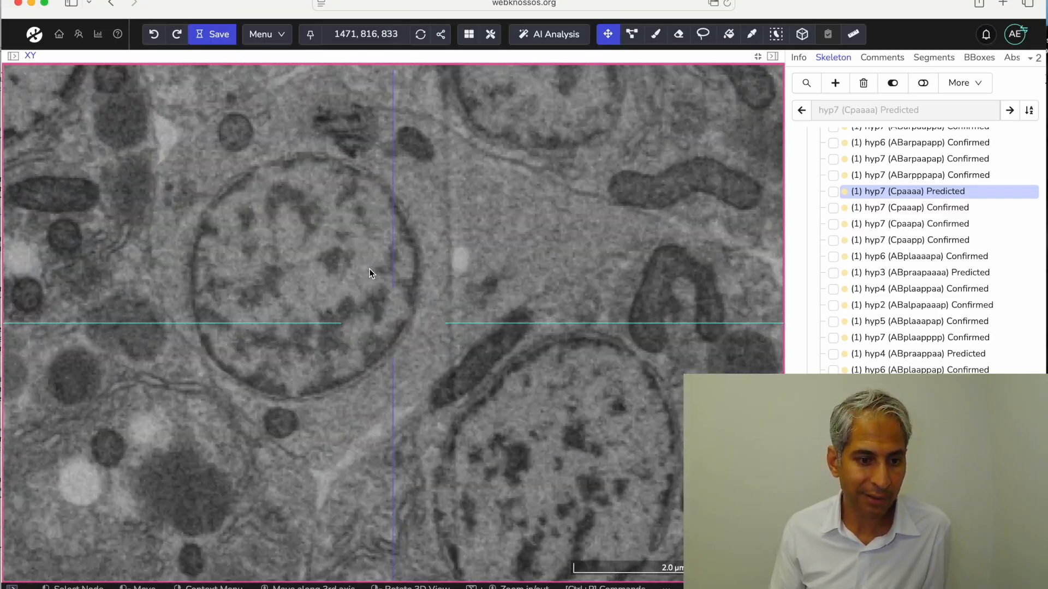
{"action": "left_click_drag", "start_coordinate": [345, 266], "coordinate": [414, 290]}
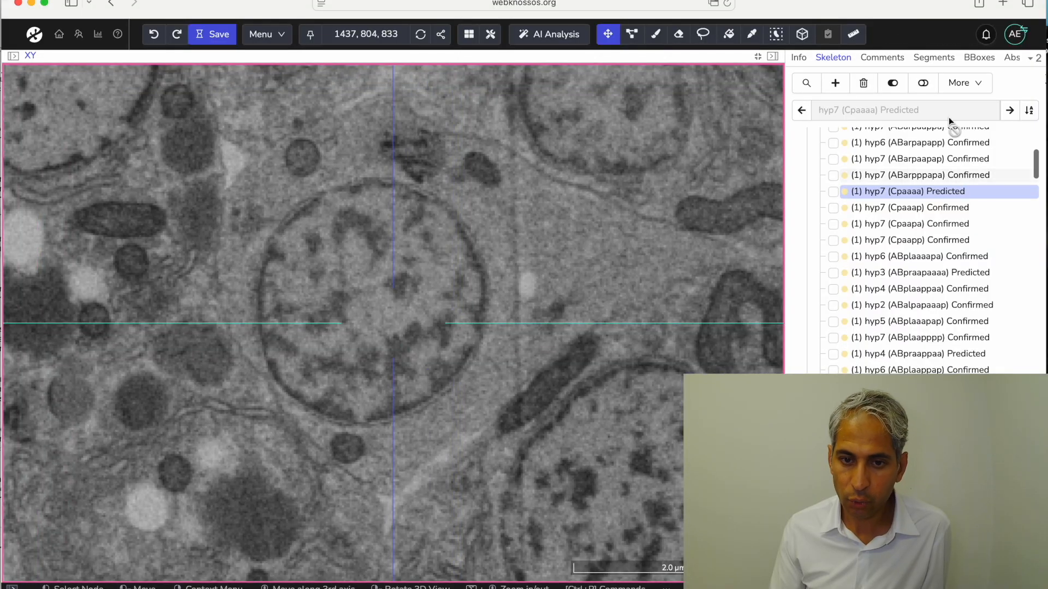
Step: Select the Mitochondria segment in the Eplpp group and keep the round nucleus in view on slice 833
{"action": "left_click", "coordinate": [925, 60]}
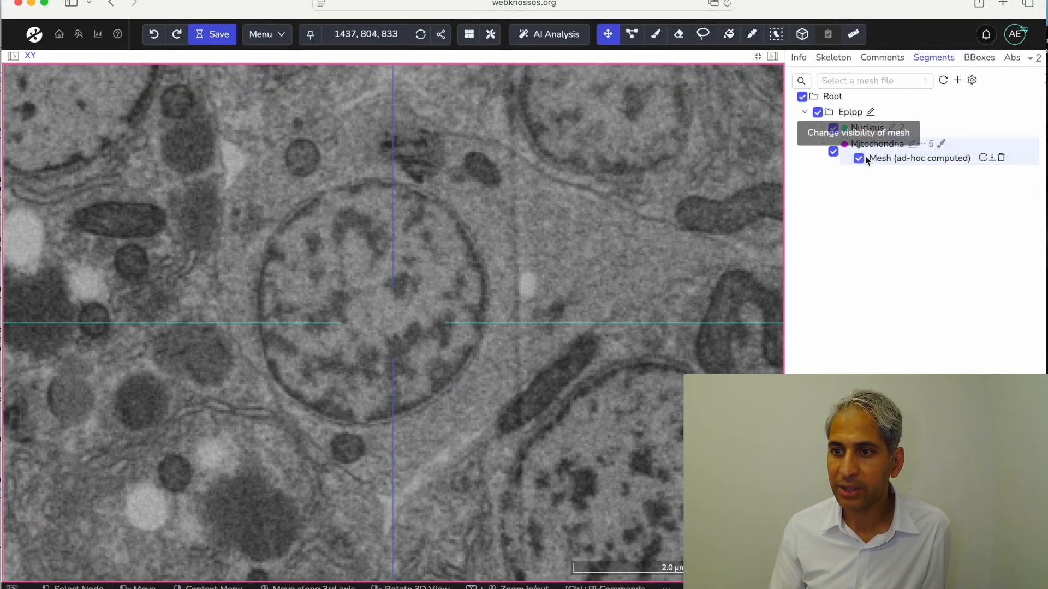
{"action": "left_click", "coordinate": [877, 144]}
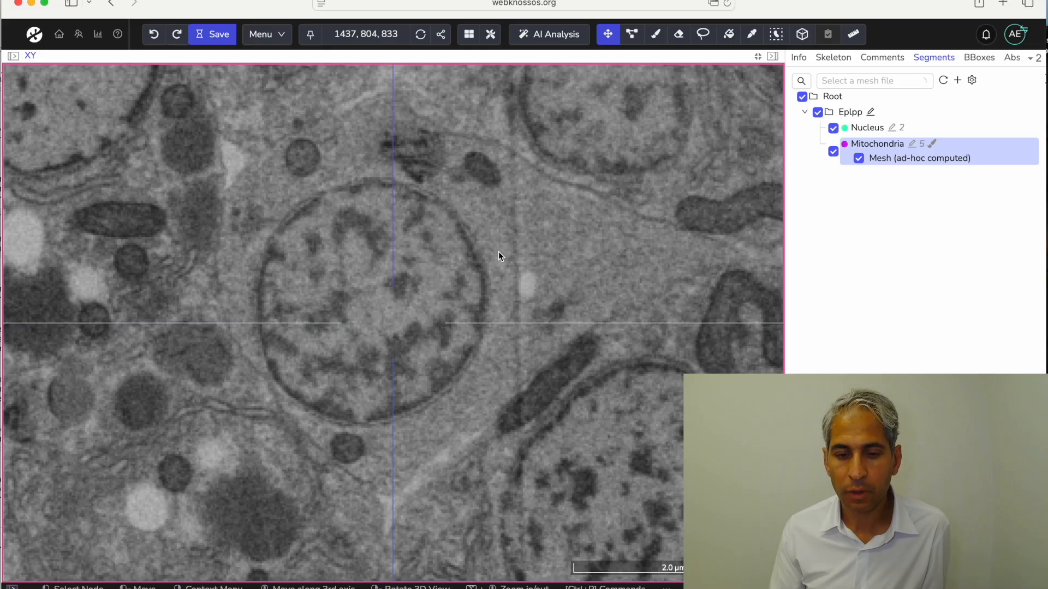
{"action": "left_click_drag", "start_coordinate": [519, 278], "coordinate": [496, 292]}
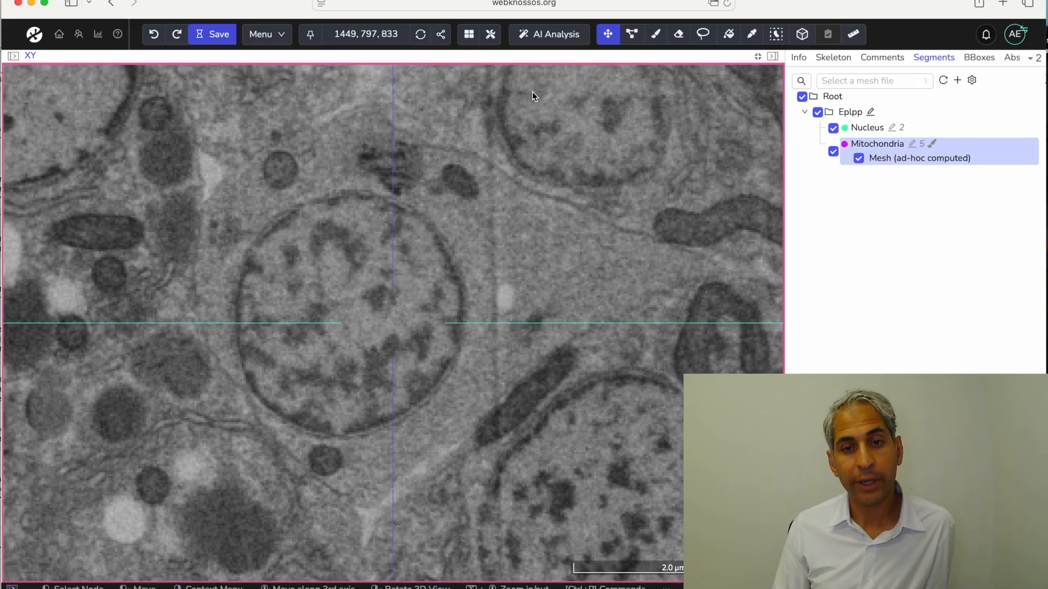